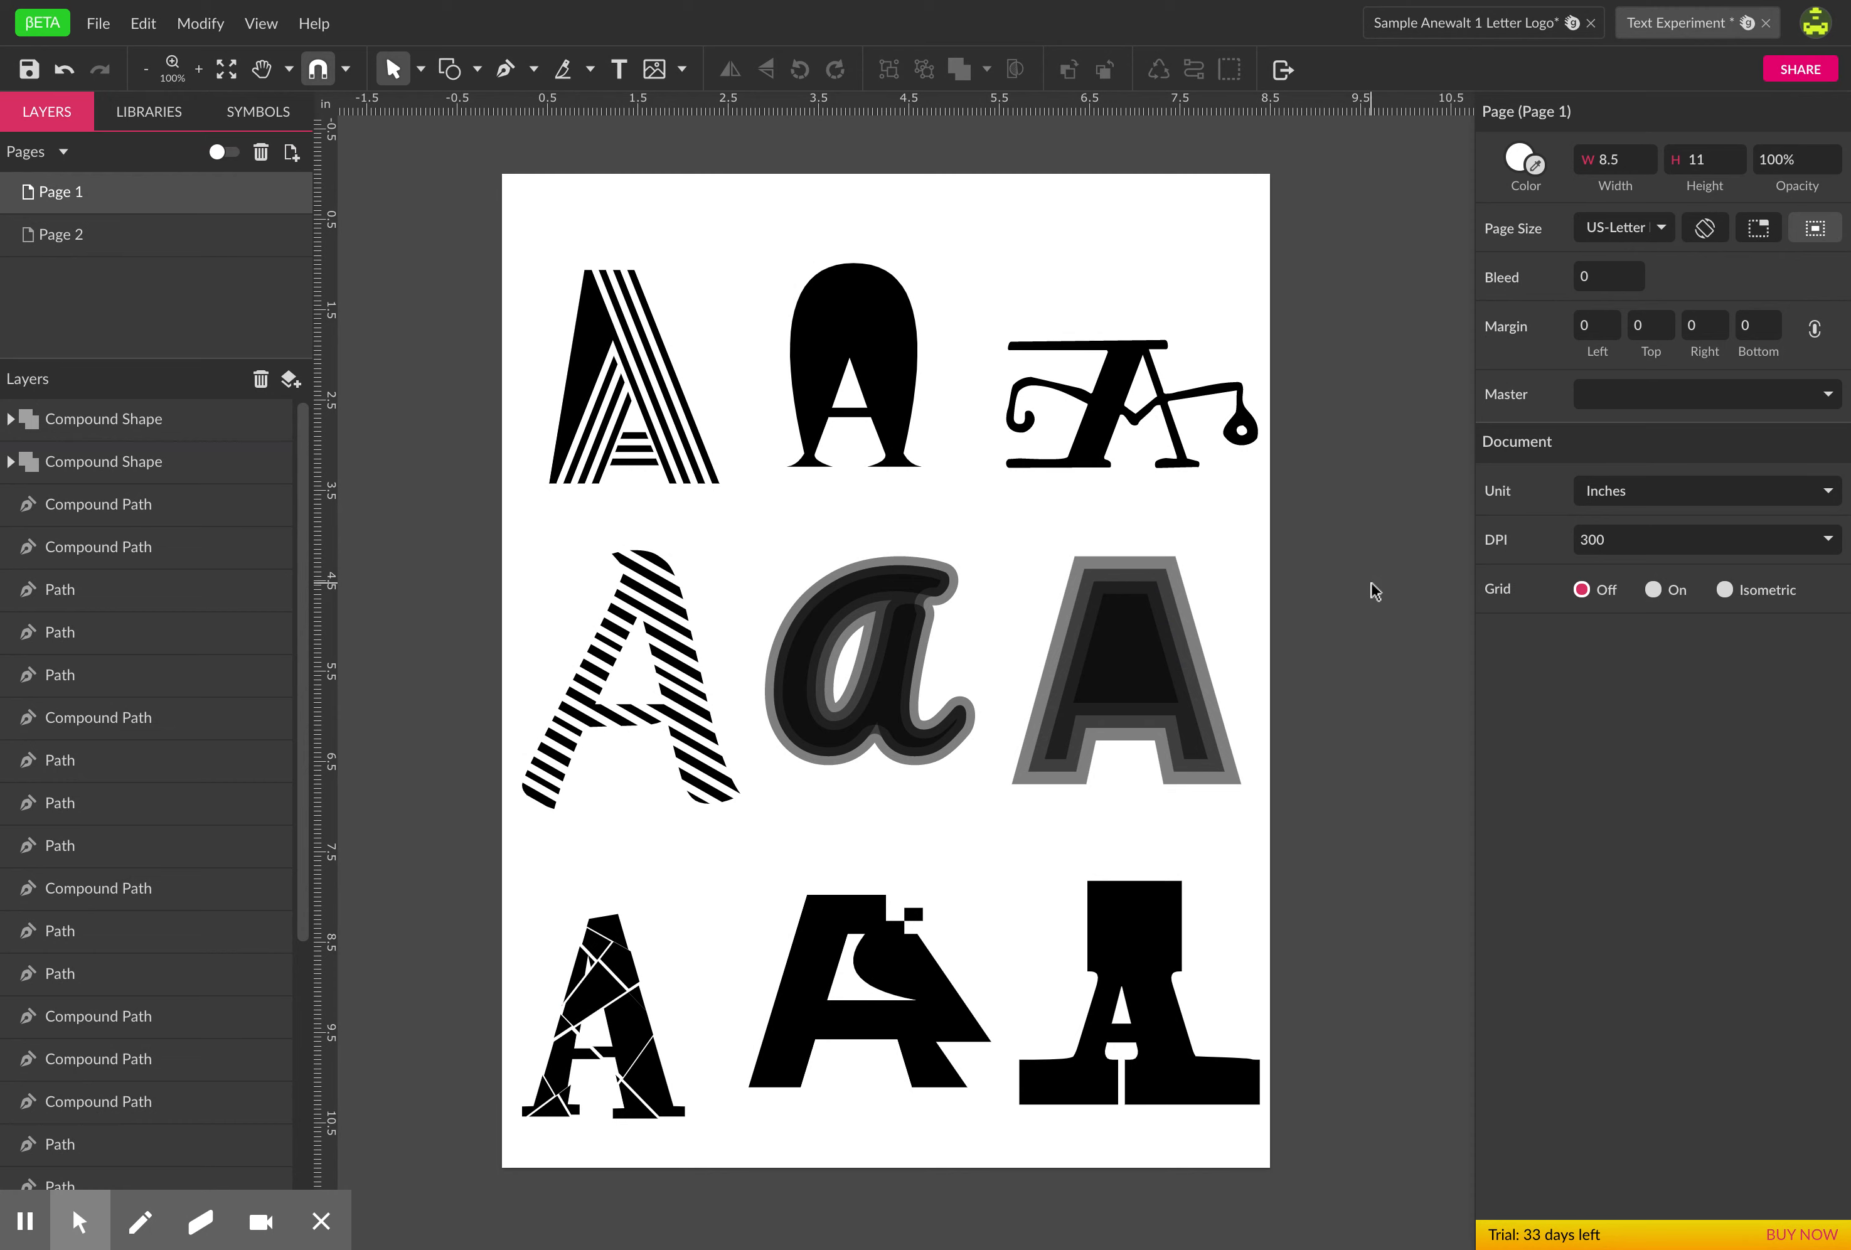
- Review the letter samples on Page 2, then on both Text to Path pages of the Sample Anewalt 1 Letter Logo document
click(69, 234)
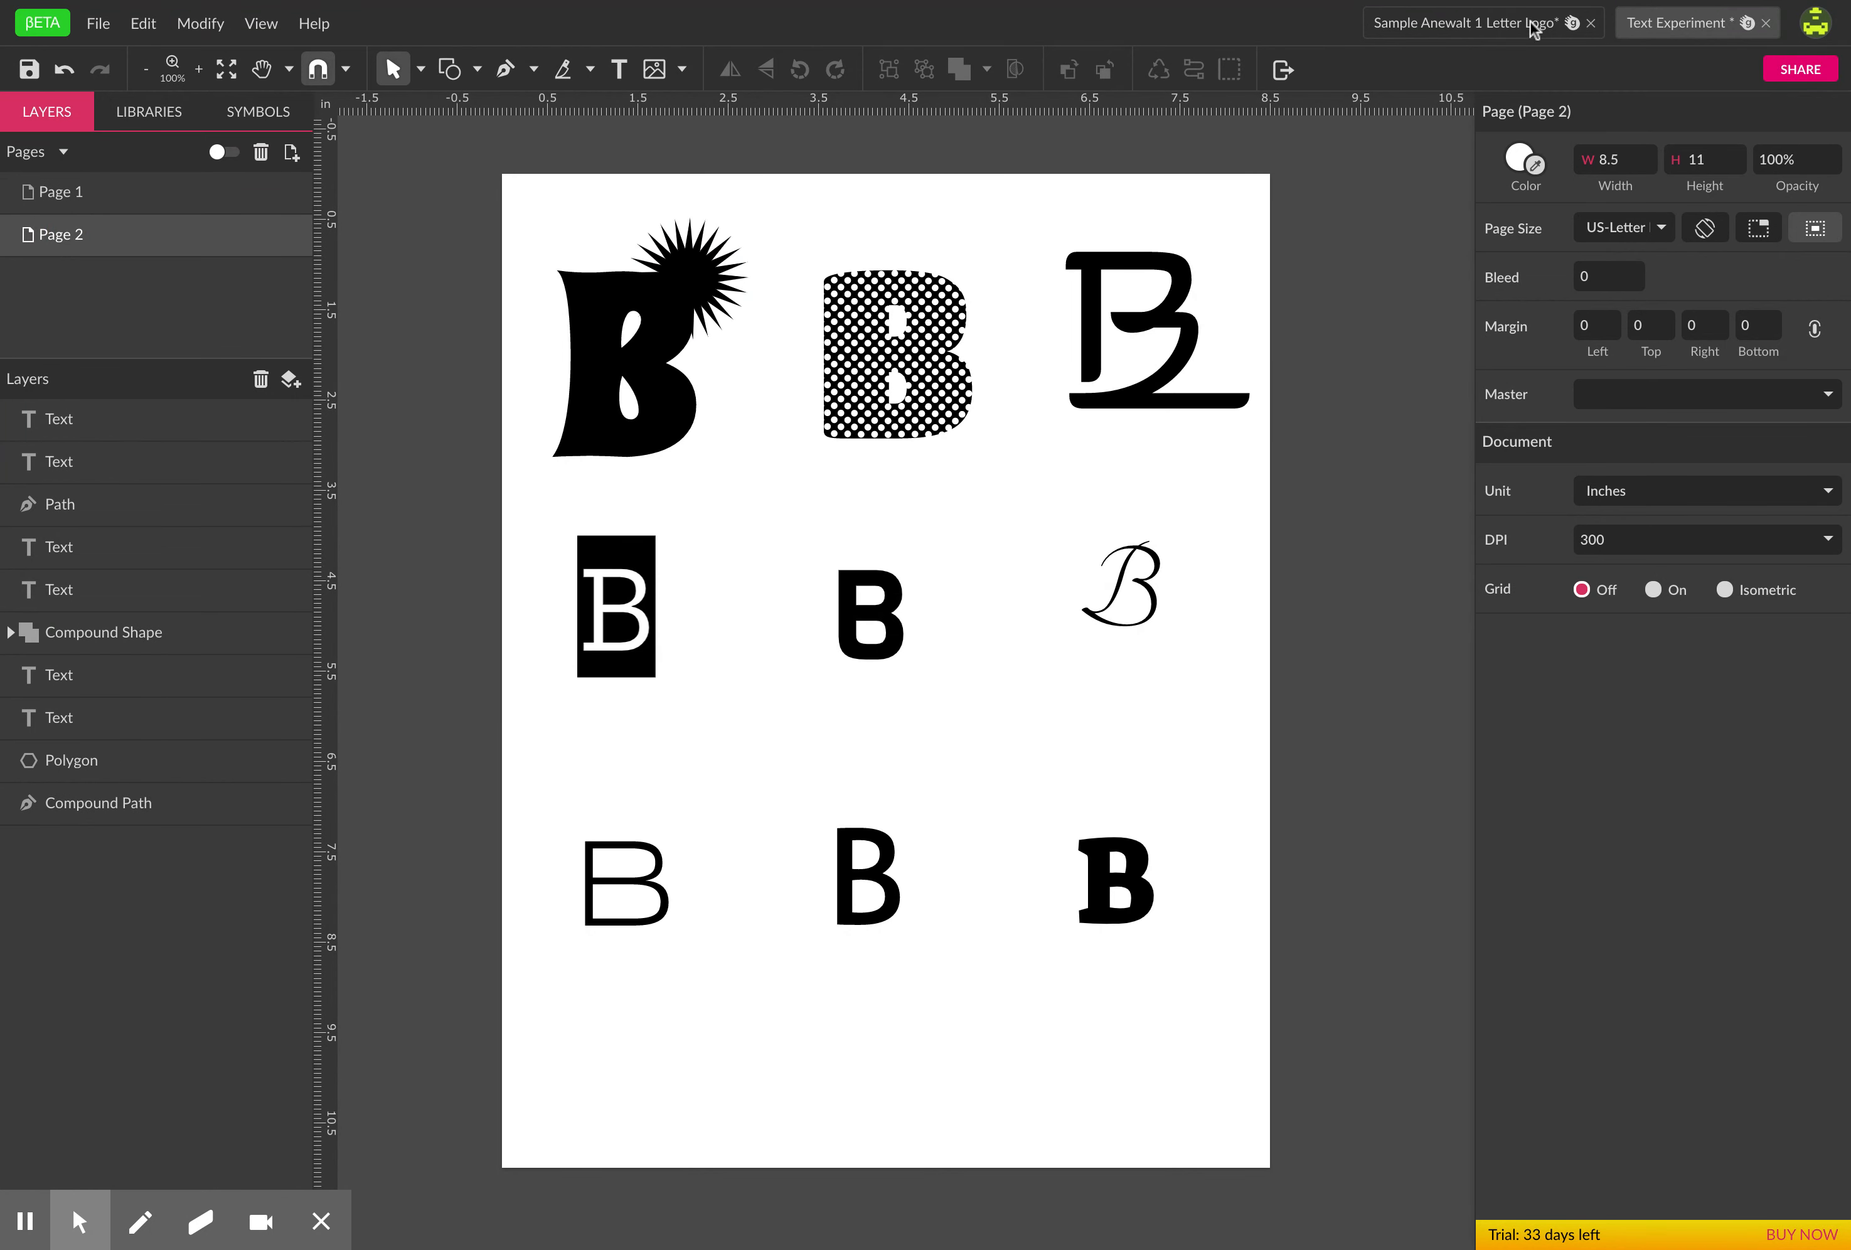
click(1456, 24)
click(115, 194)
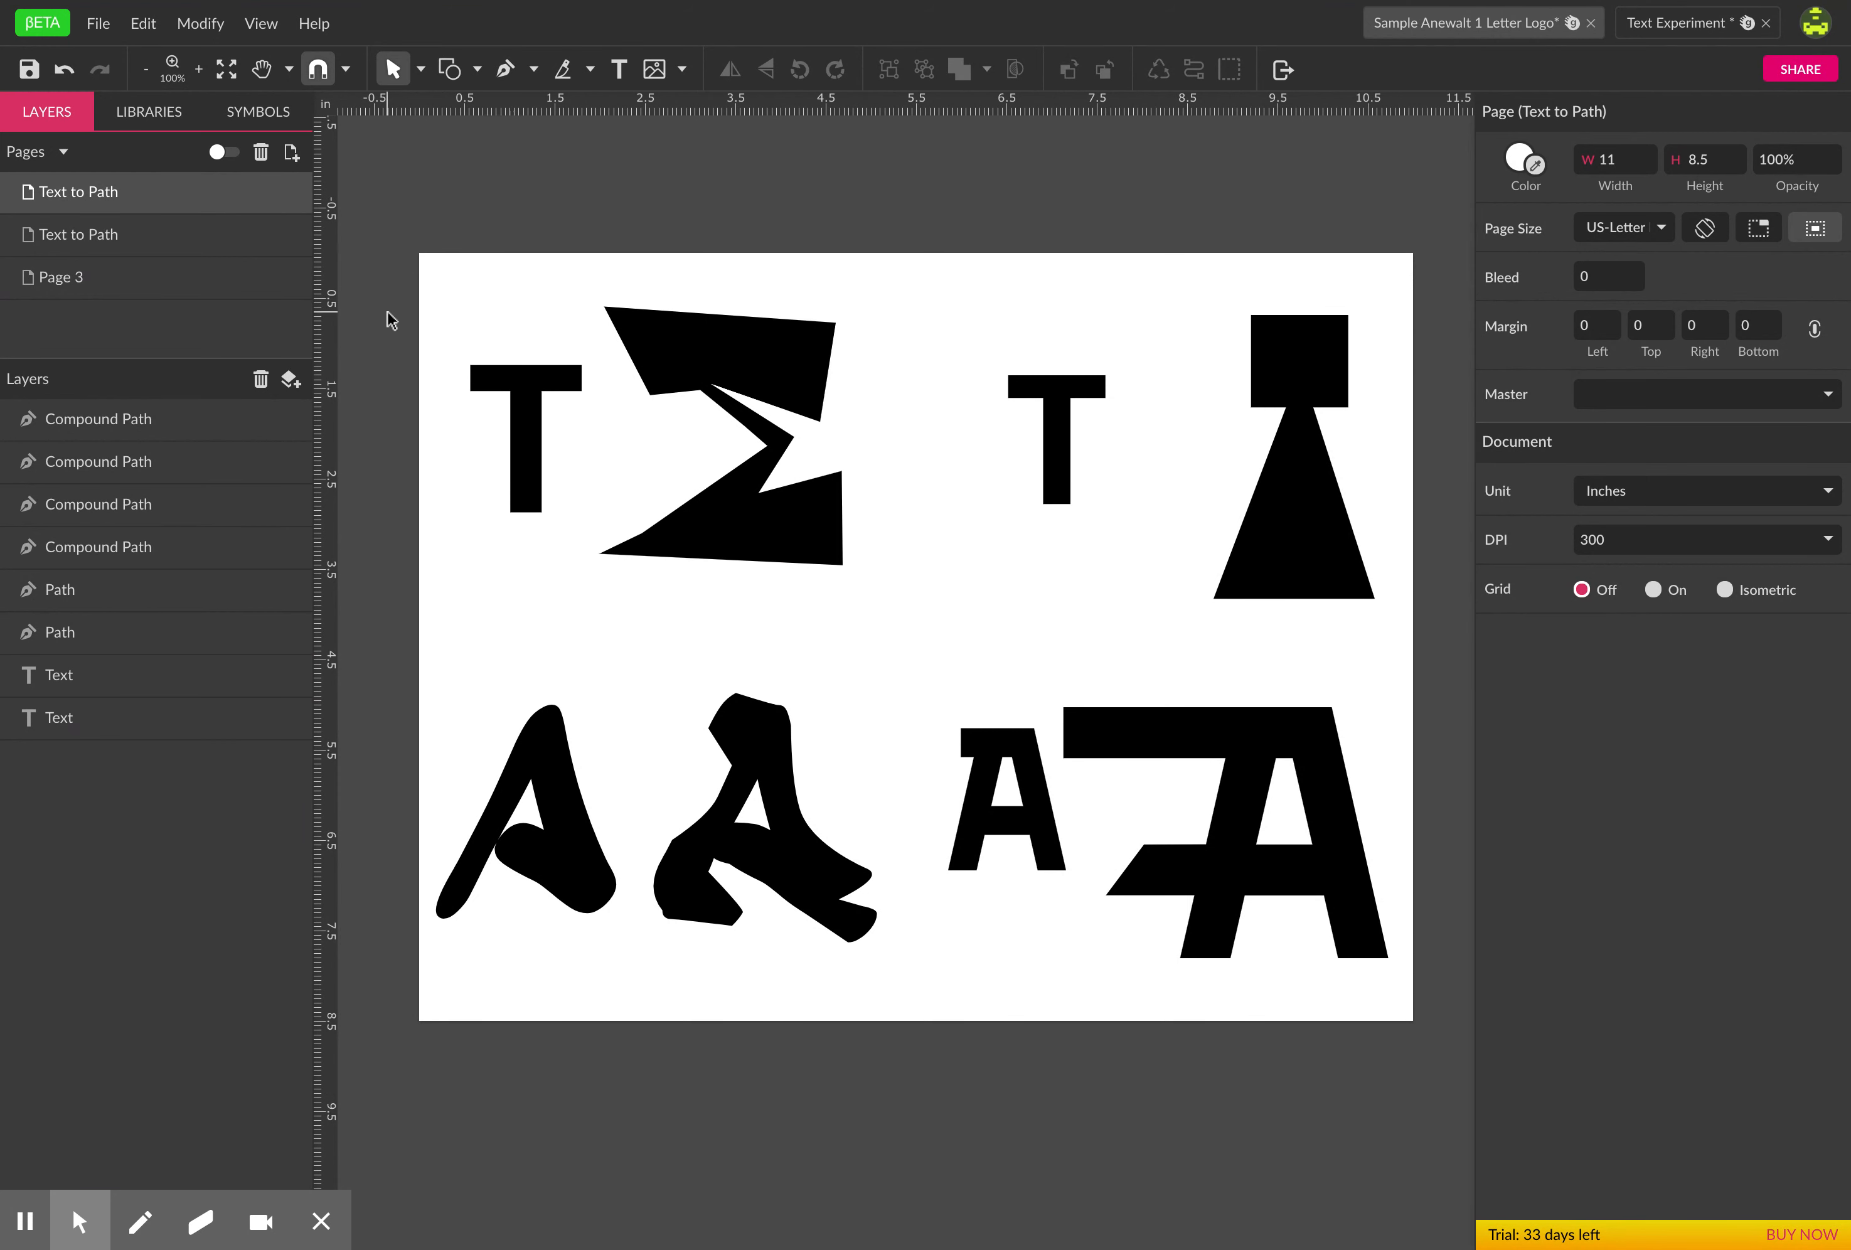
click(112, 239)
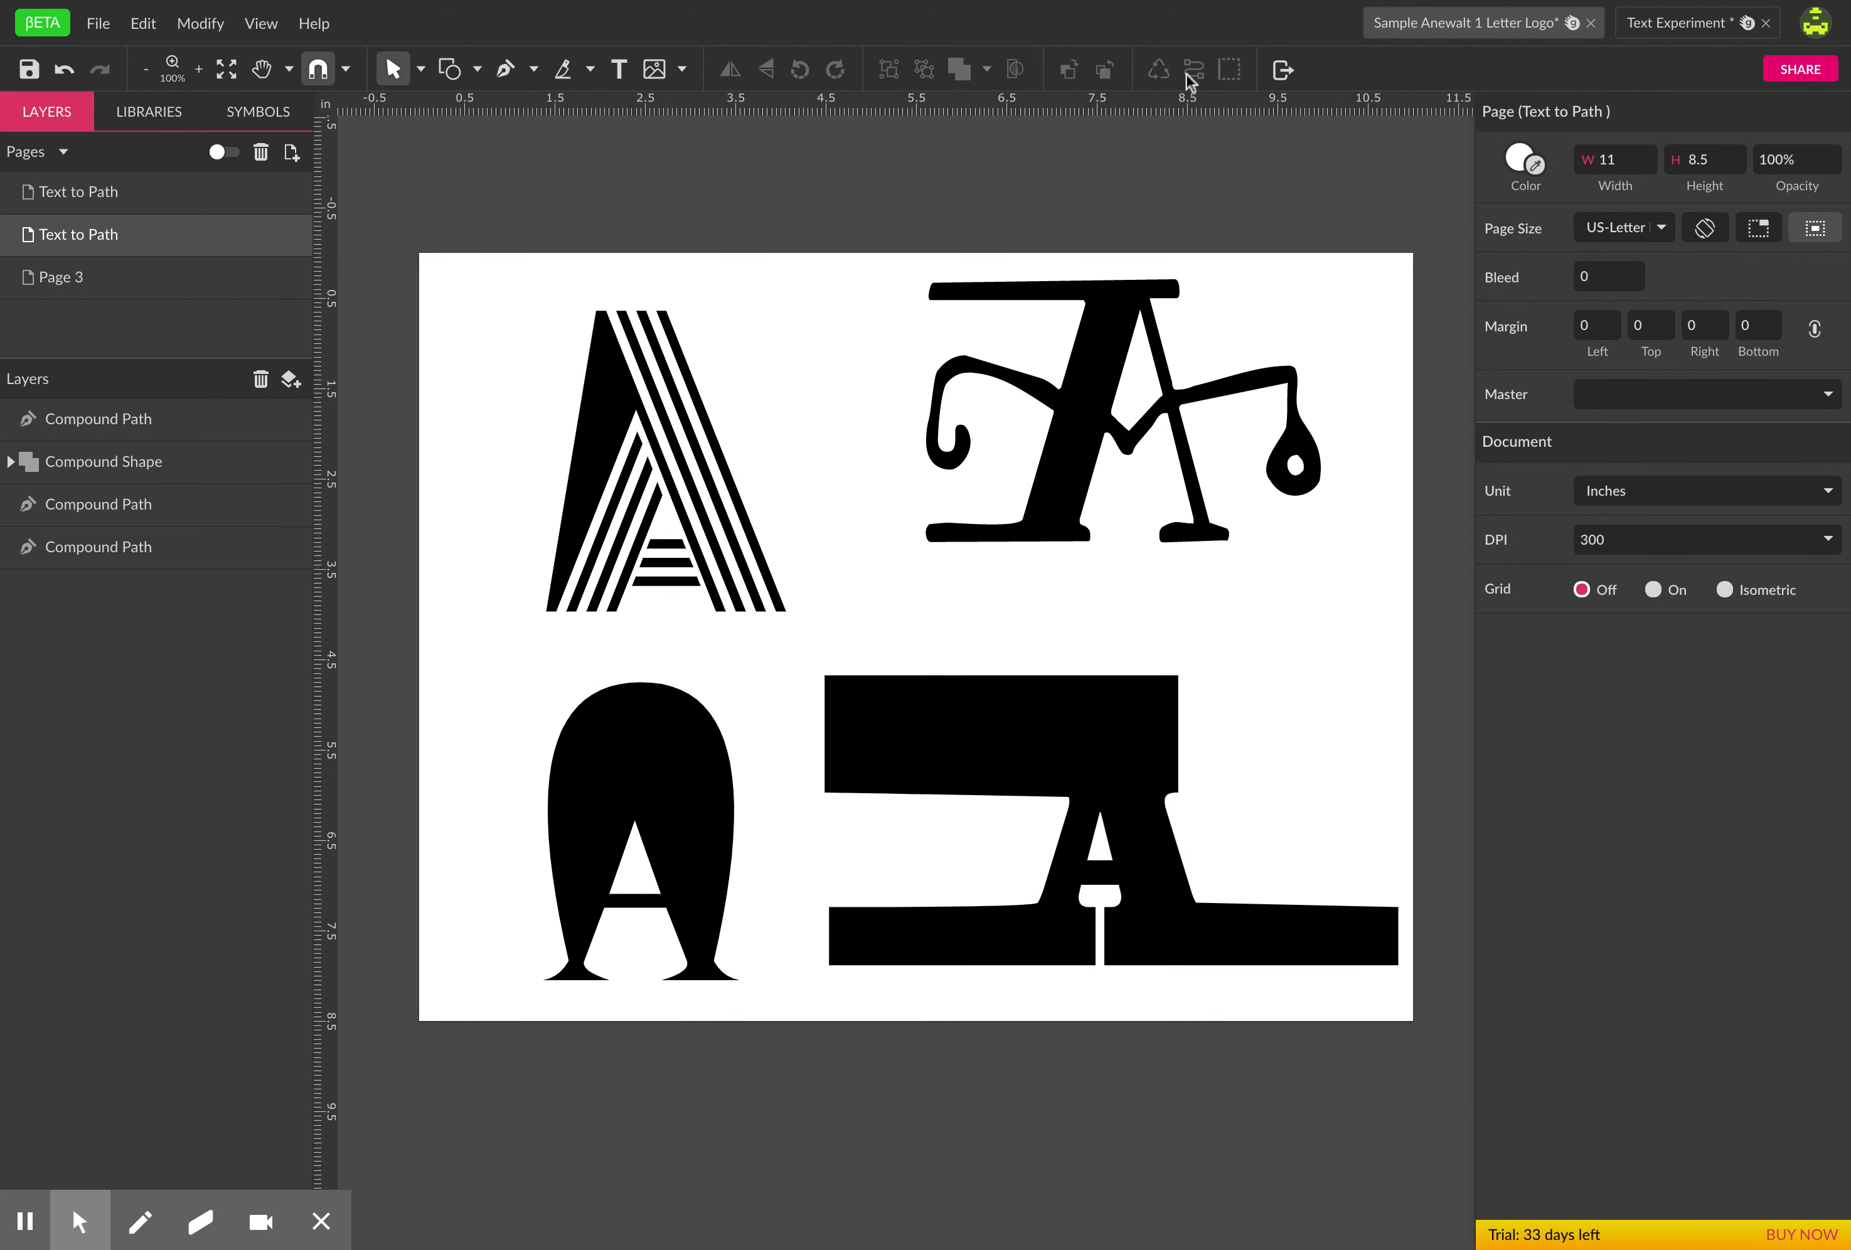
- Inspect the anchor points of the stretched slab-serif letter A in the page's lower right, then deselect it
click(1094, 790)
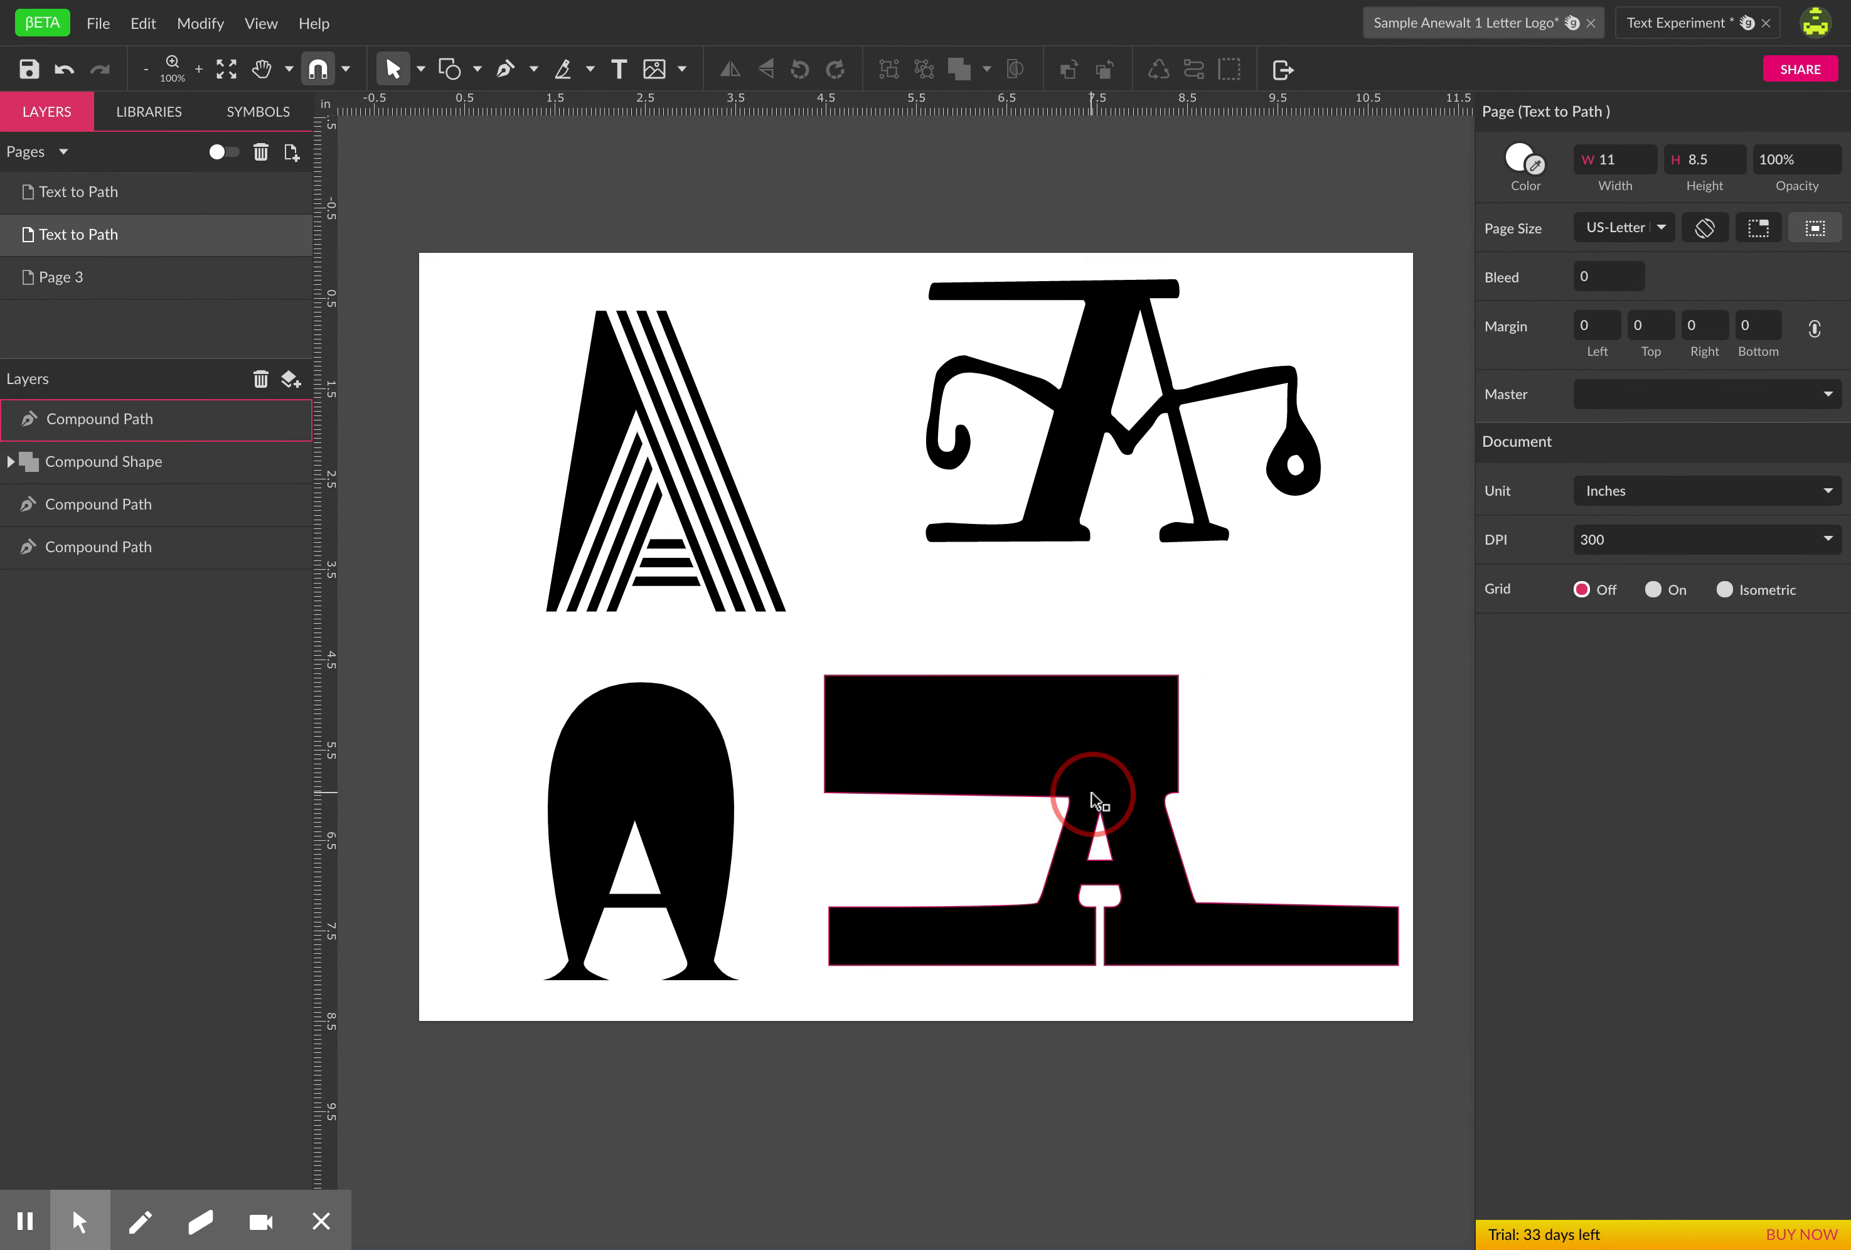
double_click(1149, 723)
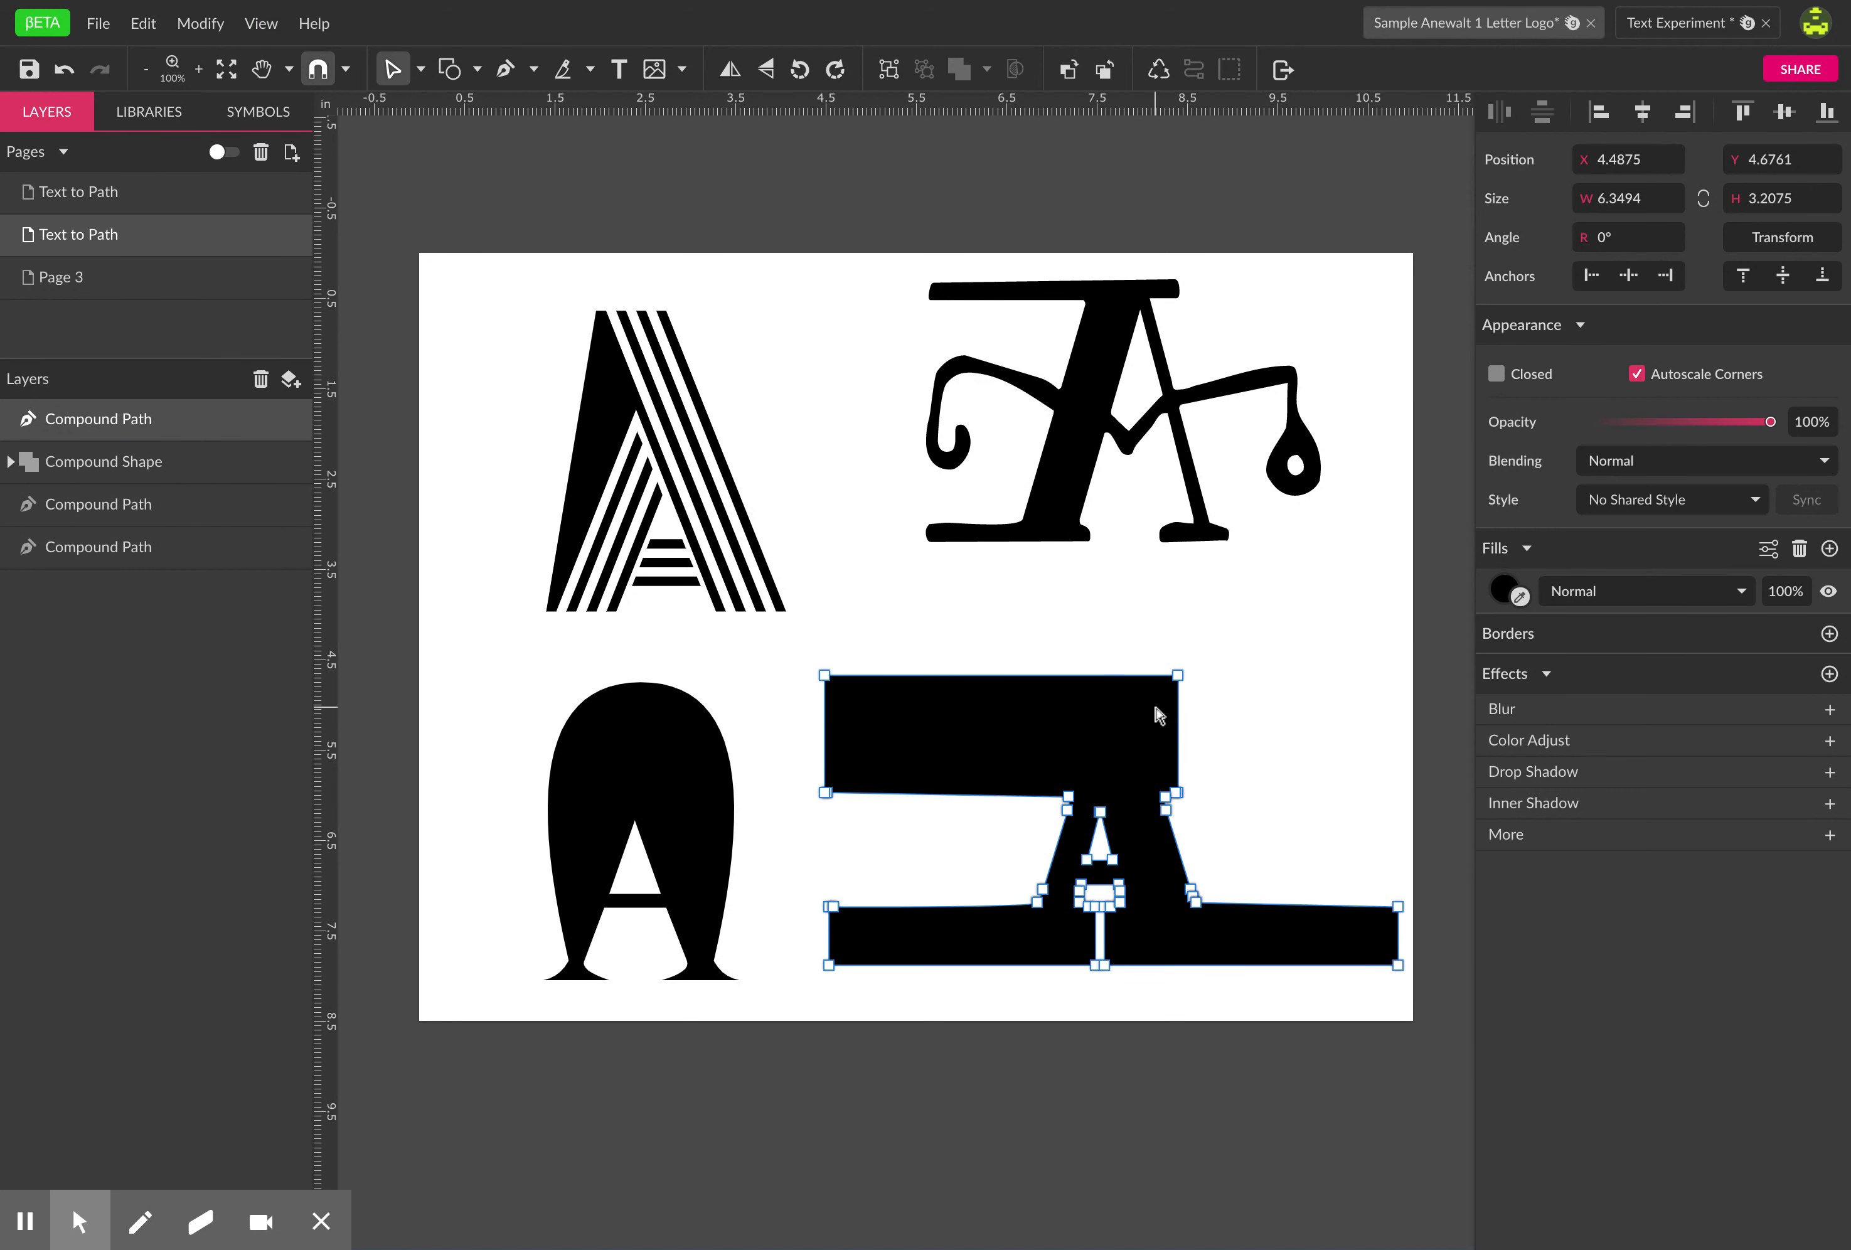
click(1320, 691)
- On the blank Page 3, draw a text frame about 3.2 by 2.7 inches in the page's upper-left area
click(101, 277)
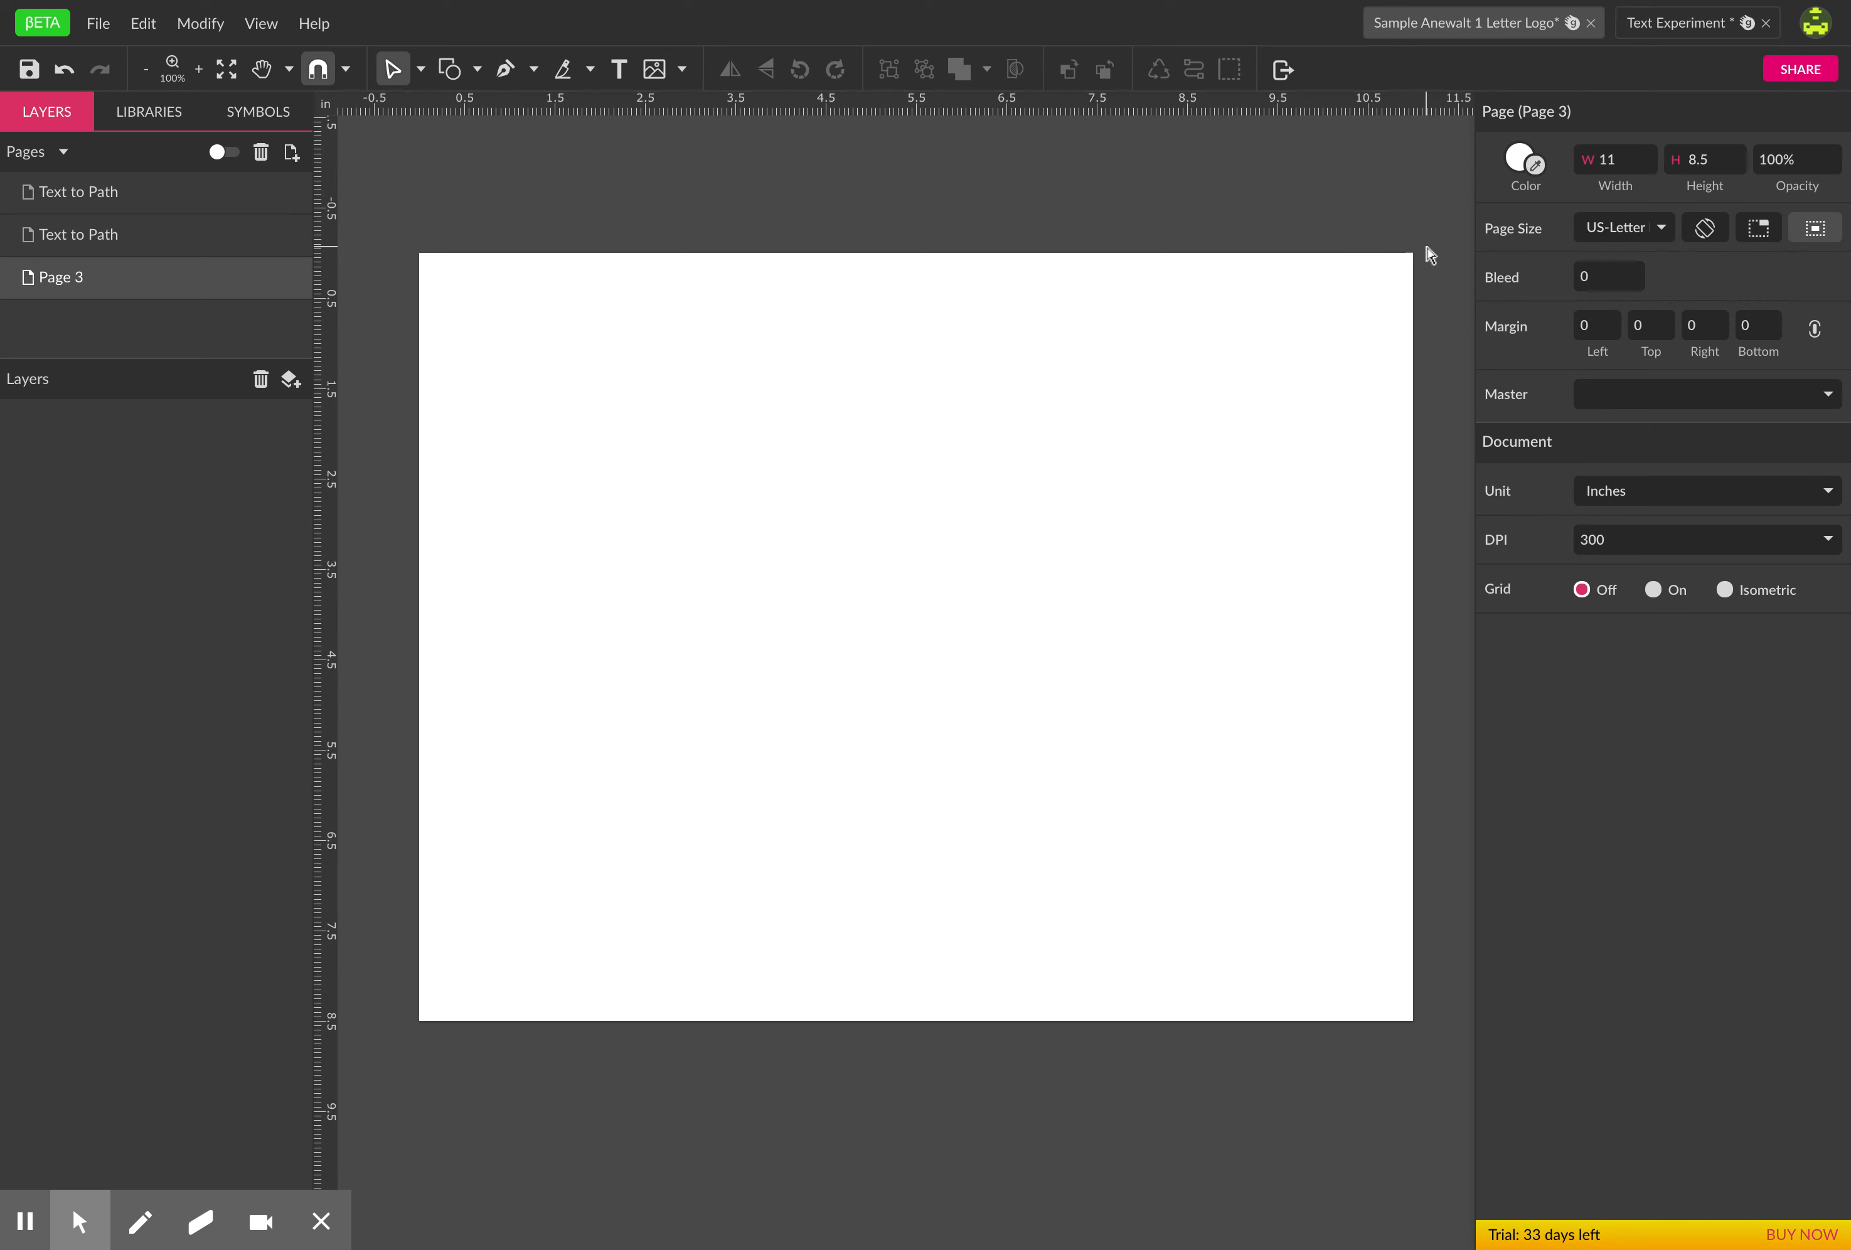
click(618, 74)
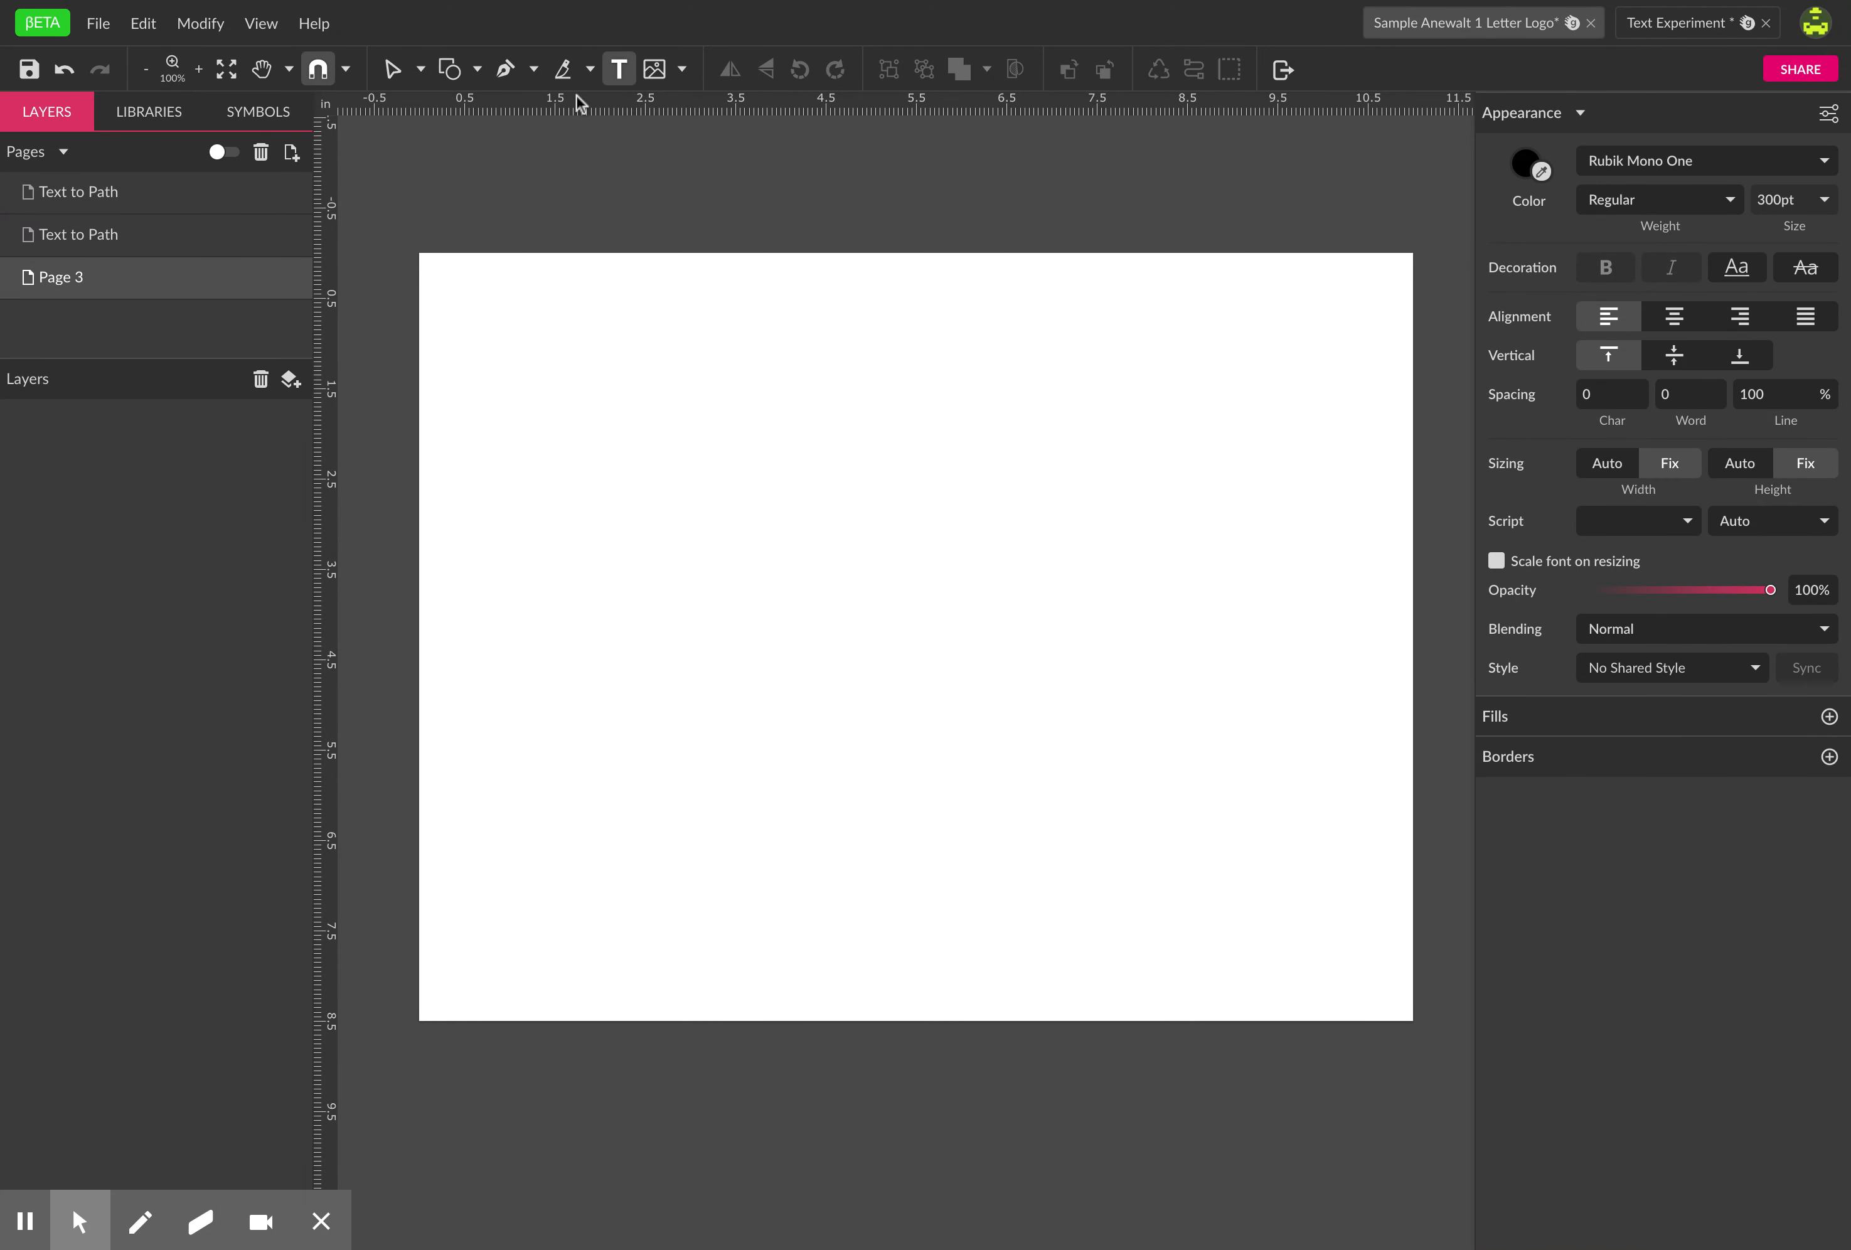
click(625, 68)
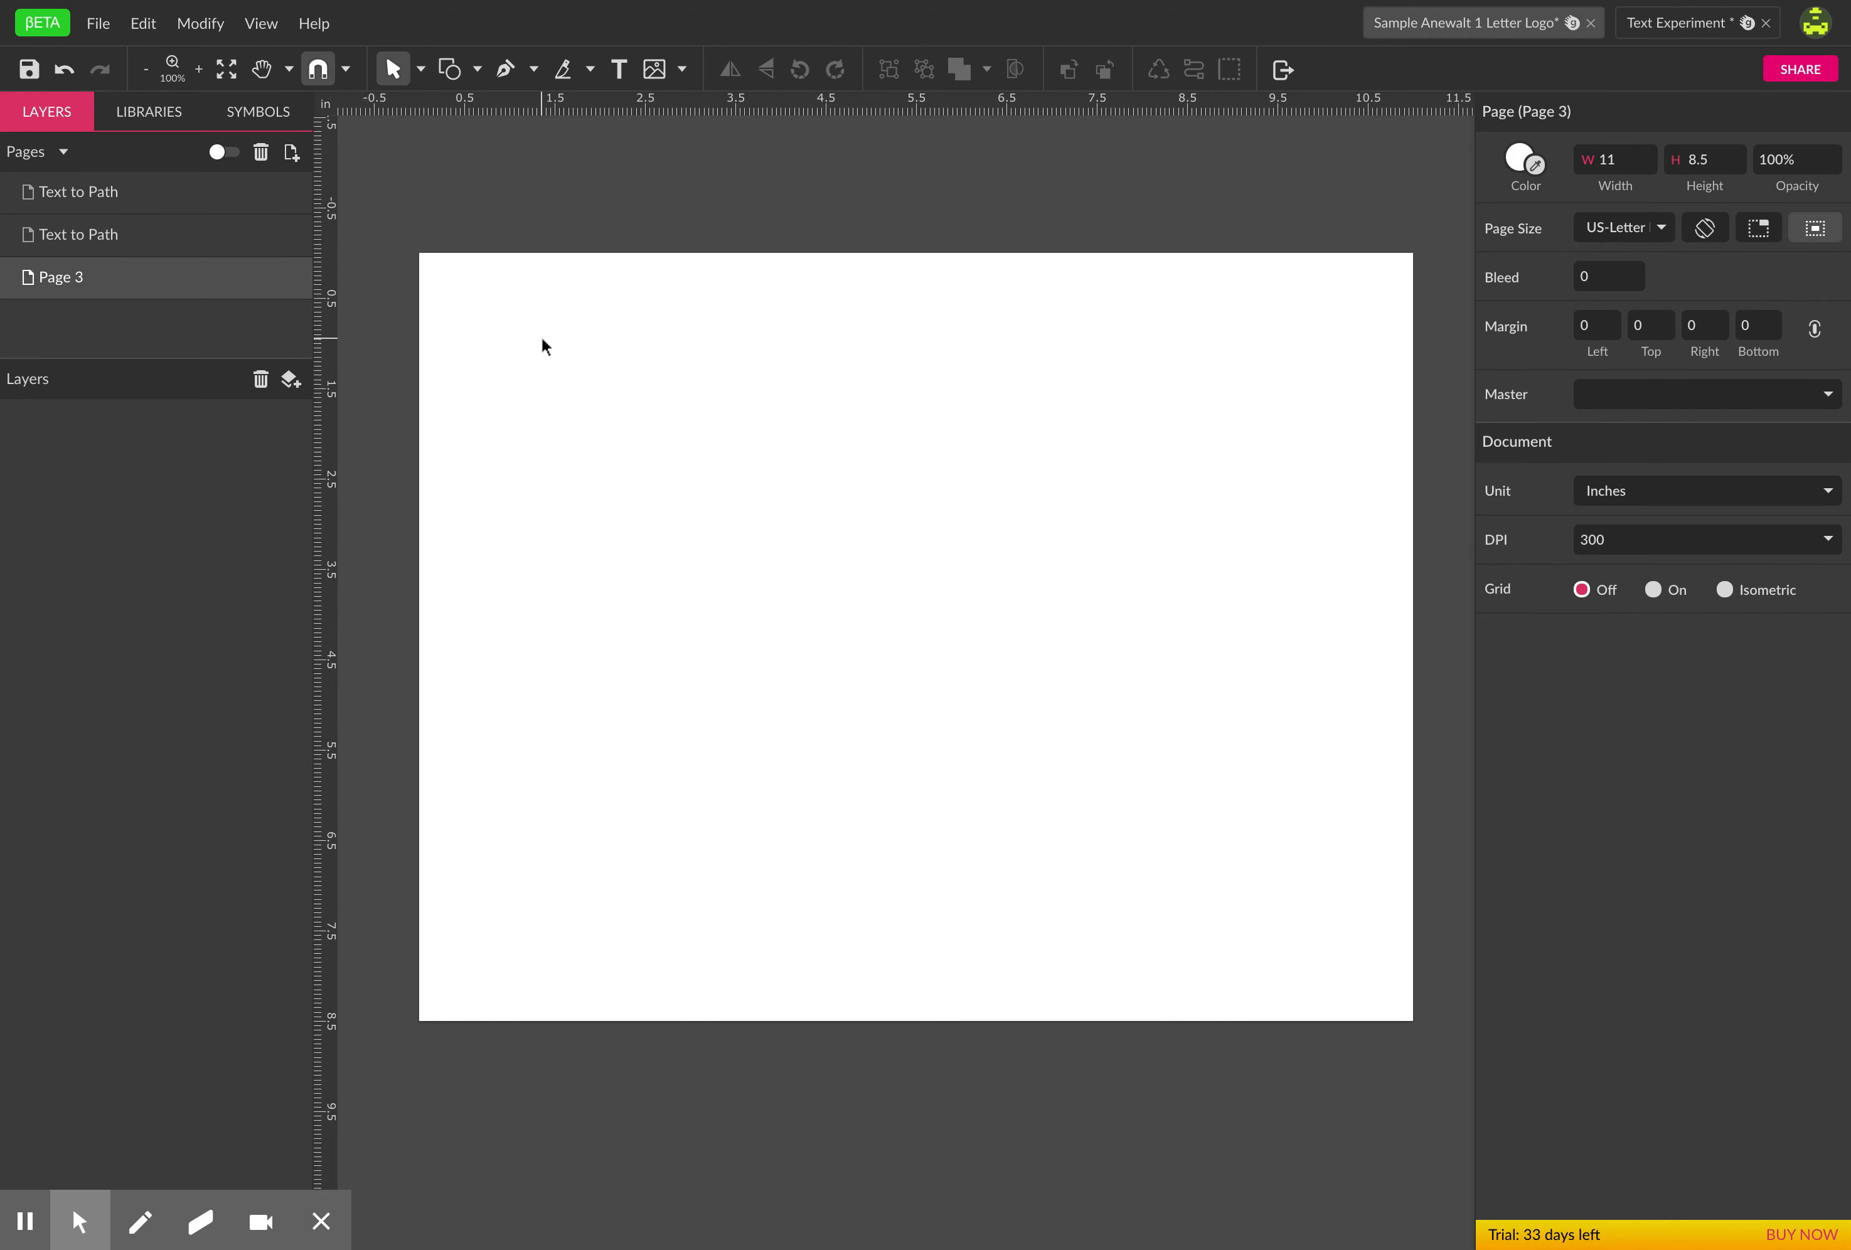
click(622, 71)
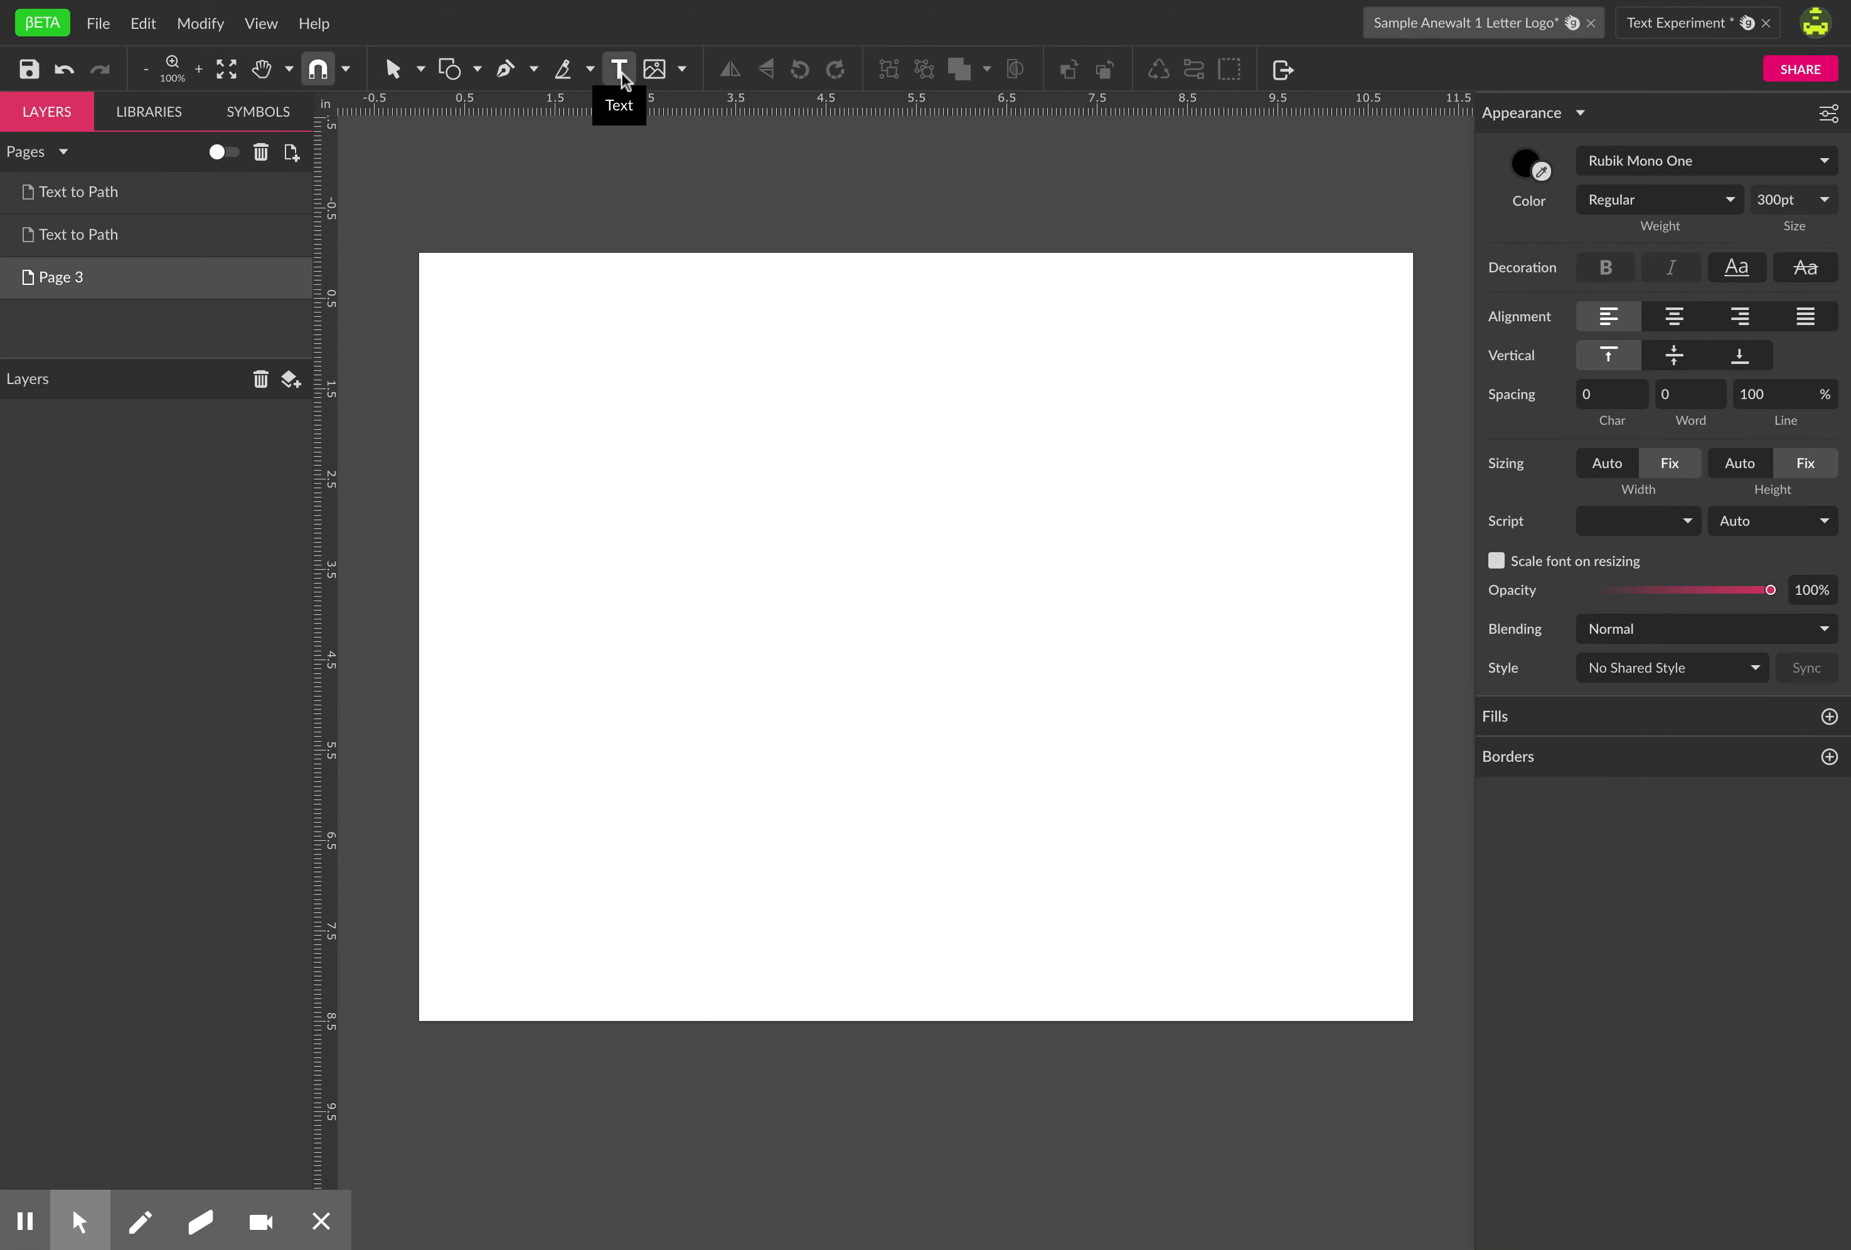
drag(519, 327, 793, 551)
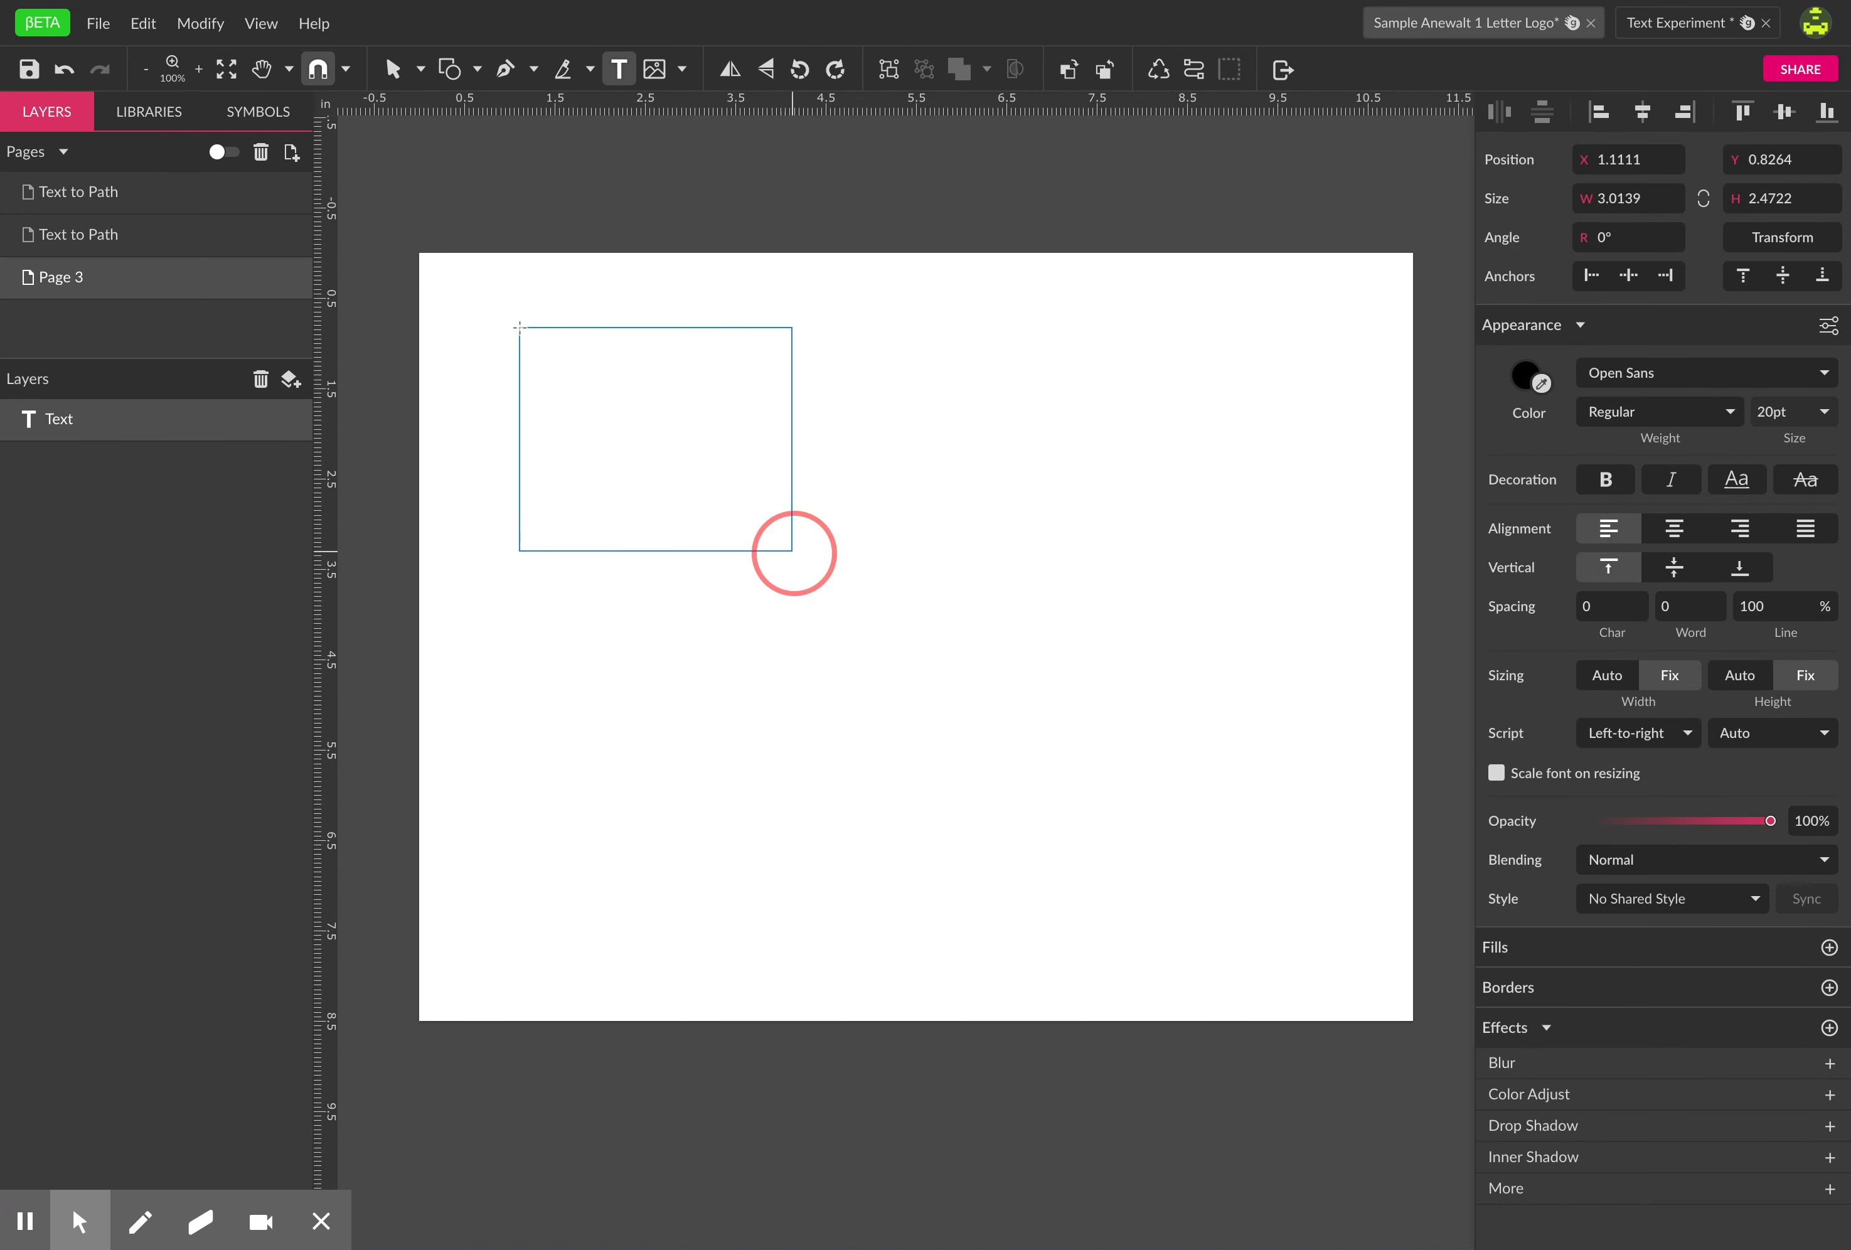
text(V)
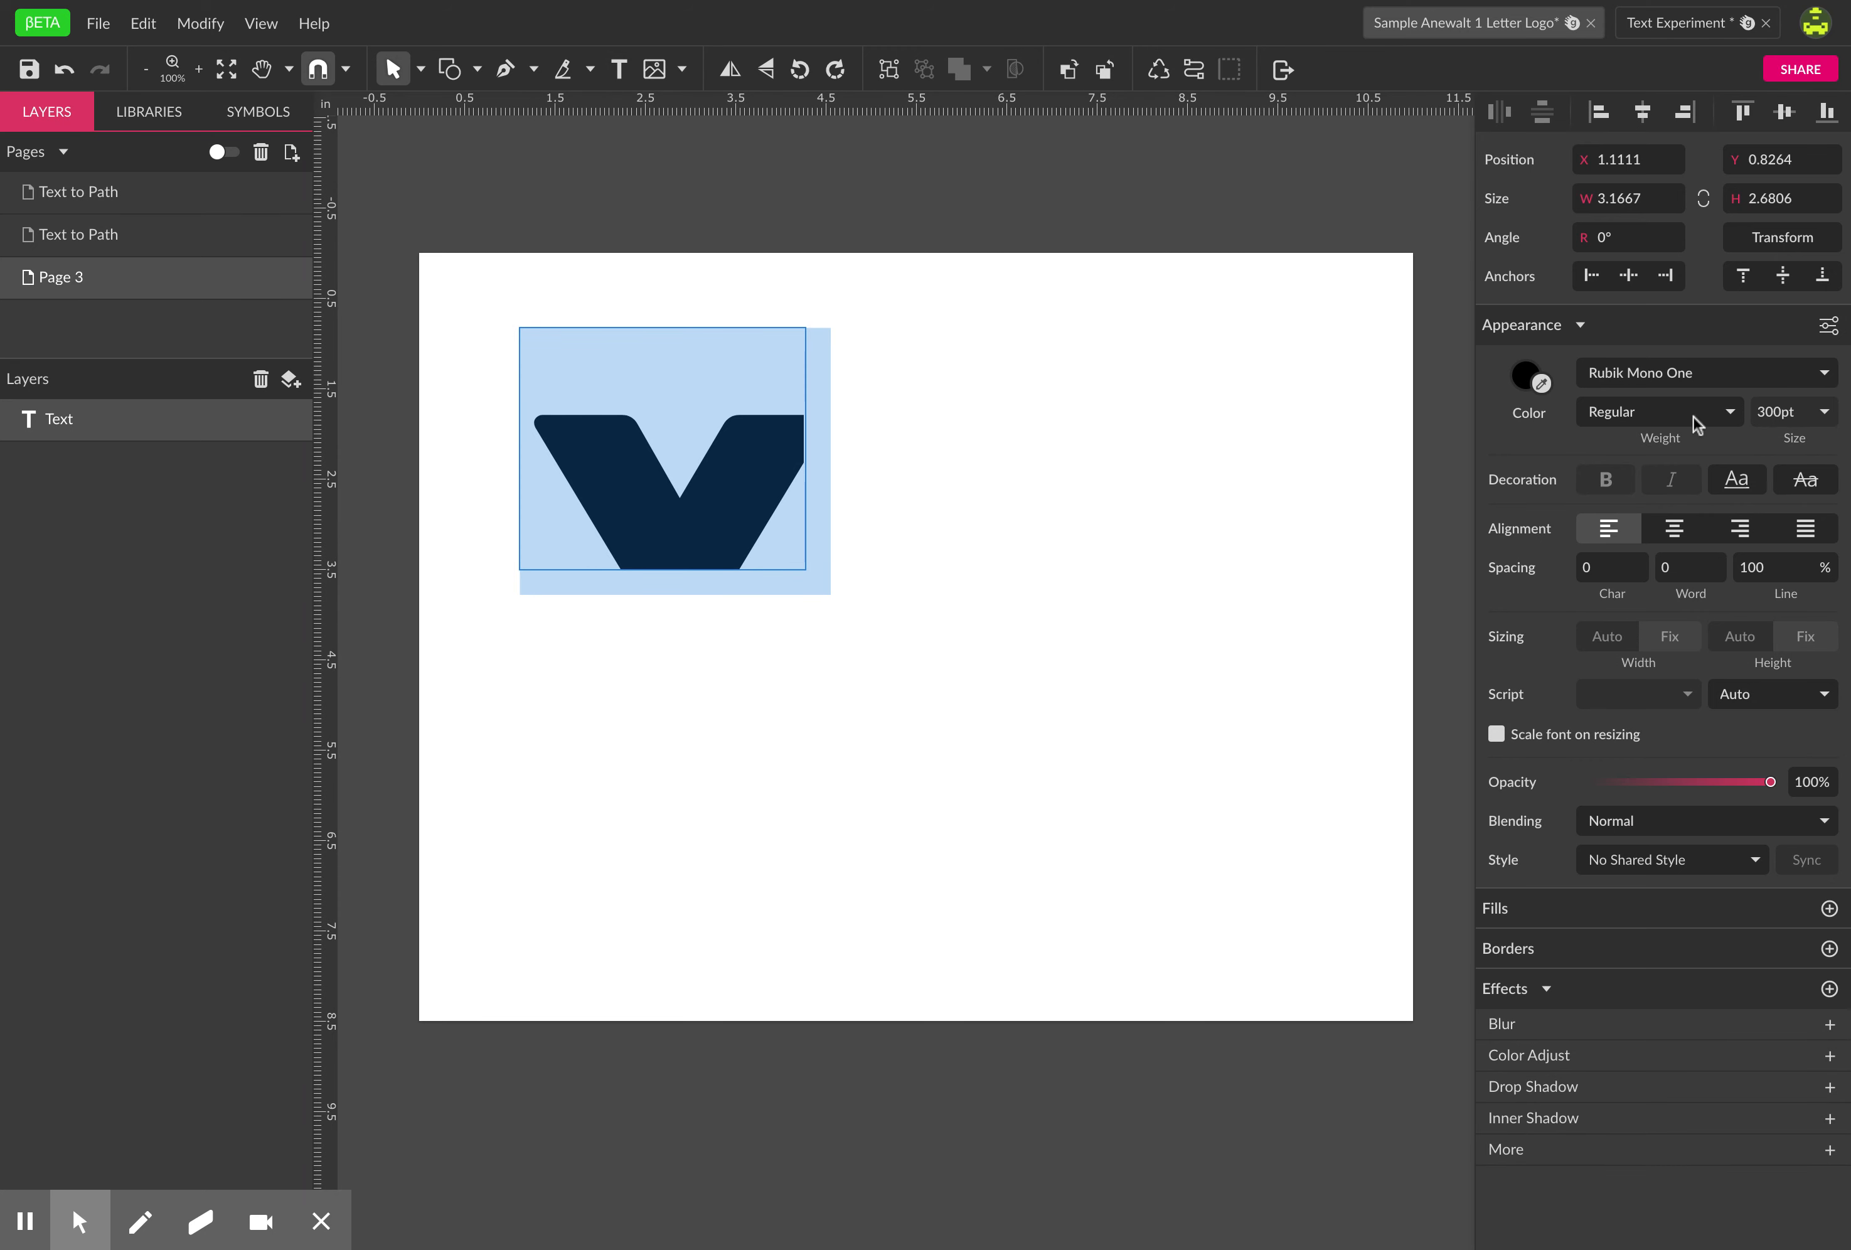
click(1775, 380)
click(1795, 372)
click(1798, 372)
click(1798, 372)
click(1798, 372)
scroll(1834, 462, up, 3)
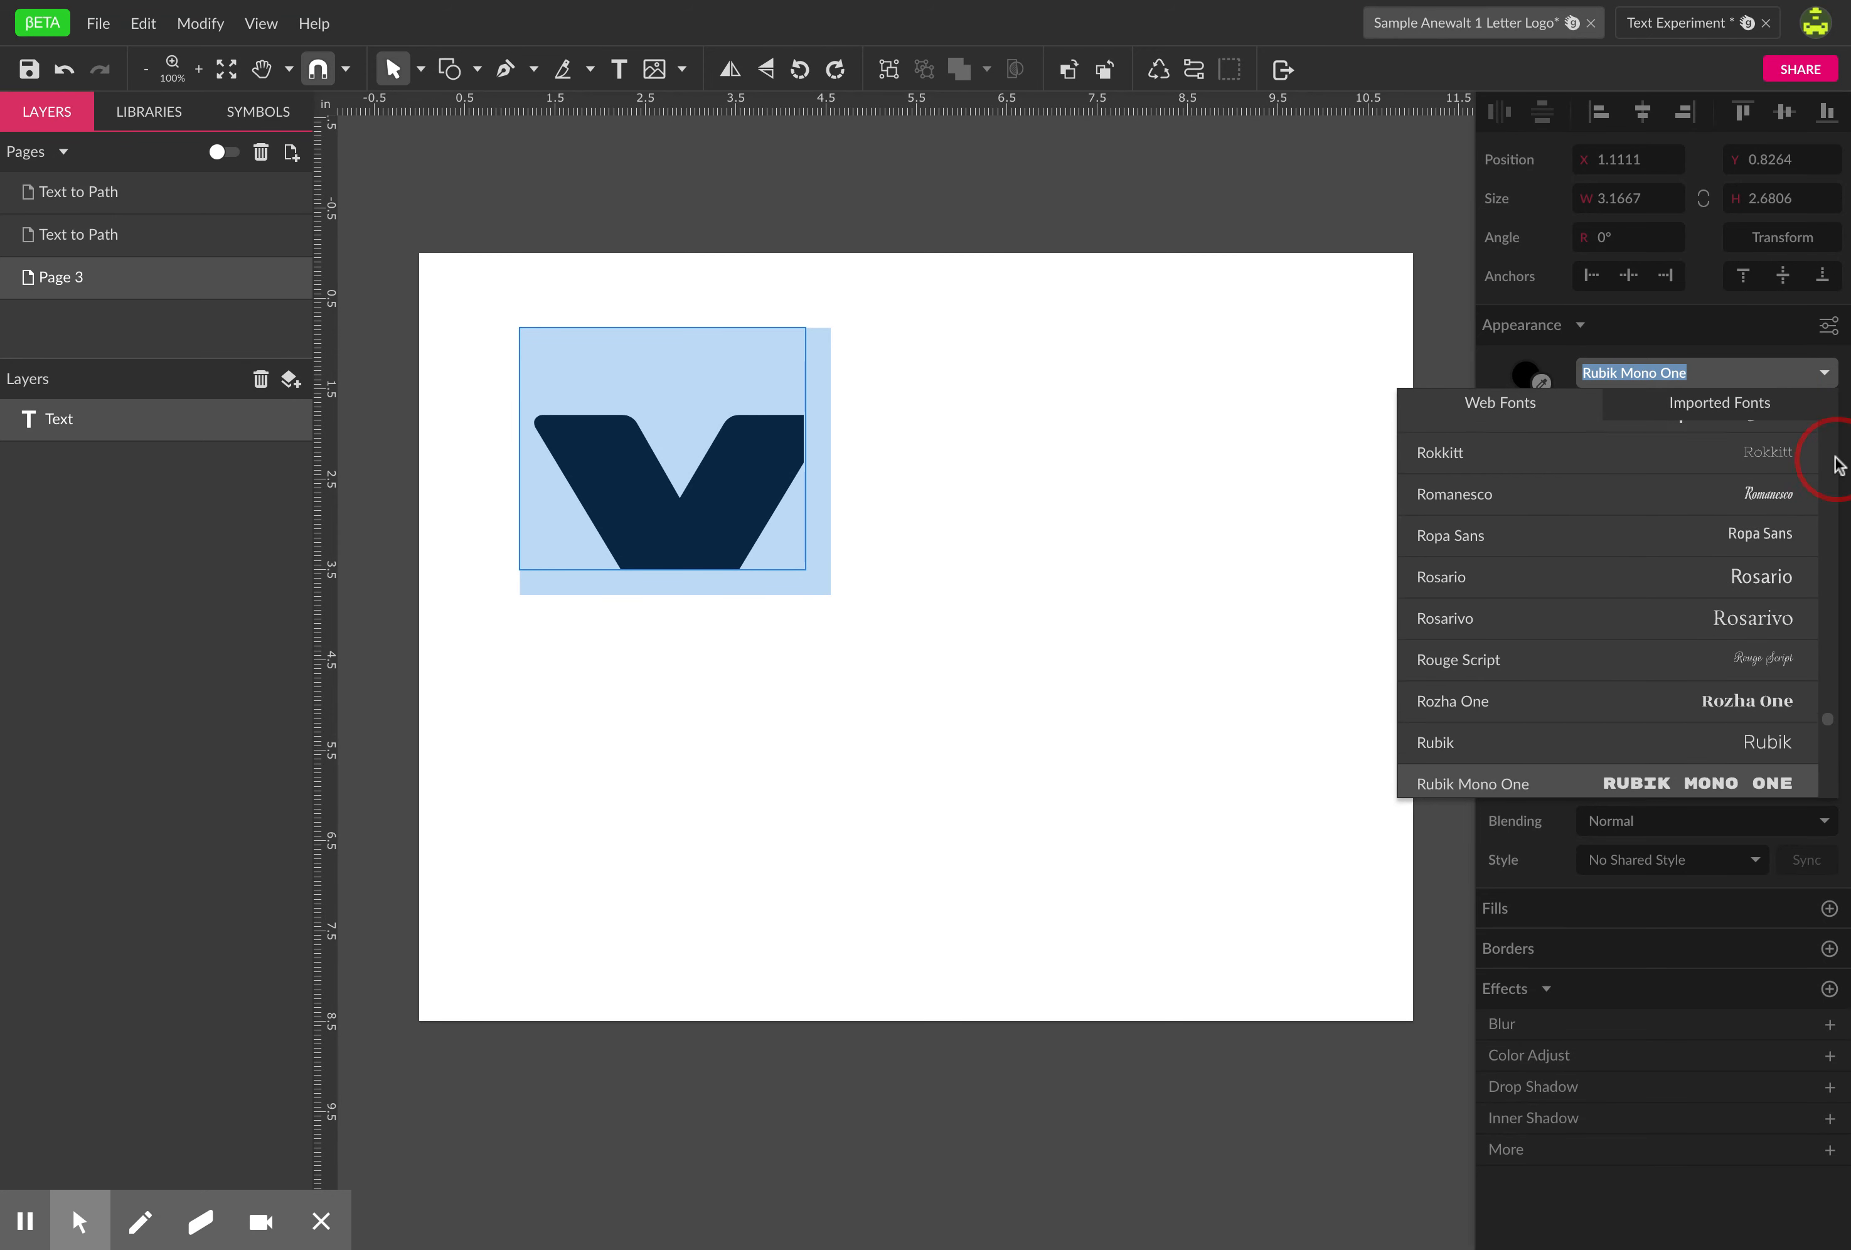
click(1356, 841)
- Set the font size of the frame's placeholder text to 100 pt
double_click(661, 504)
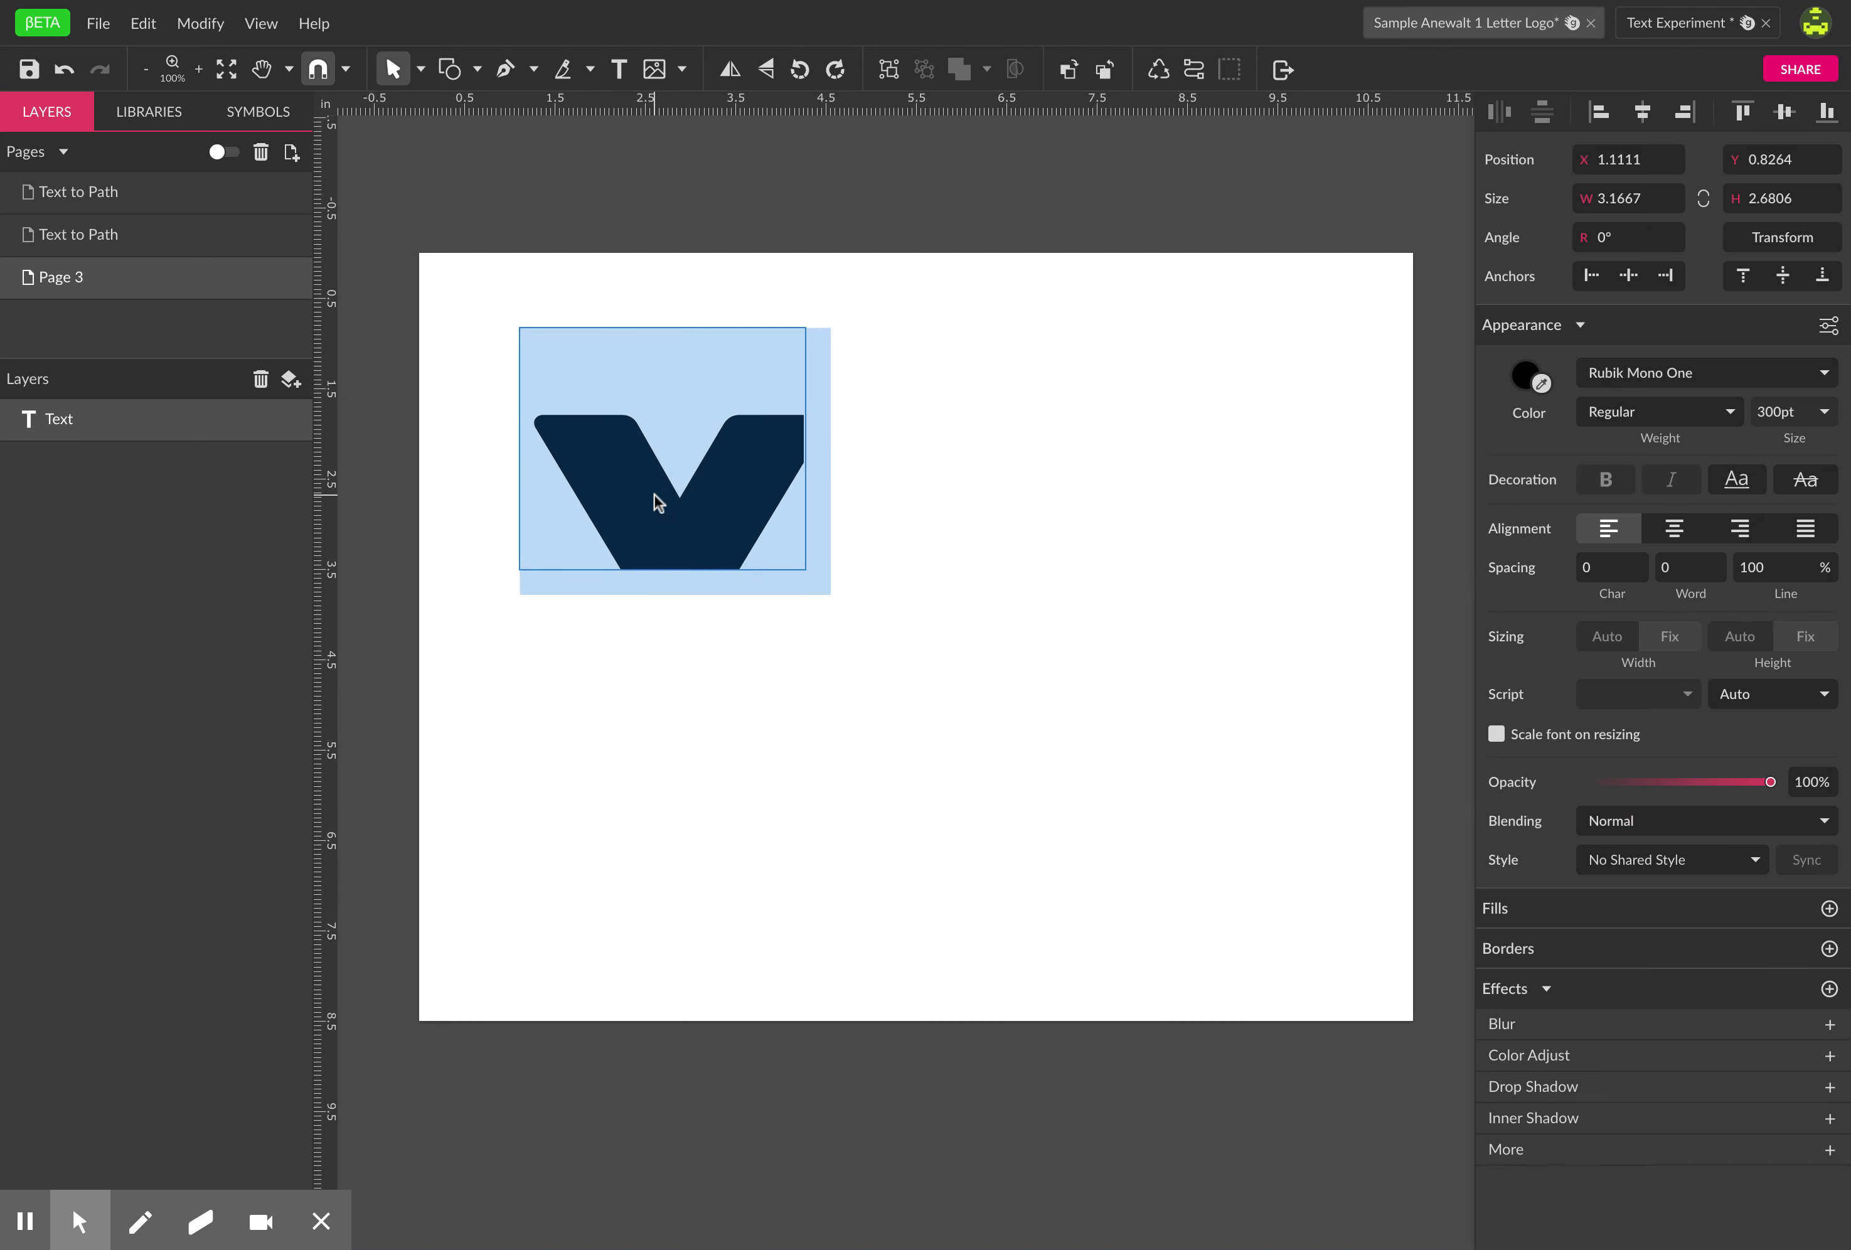
drag(1801, 412, 1719, 414)
key(Return)
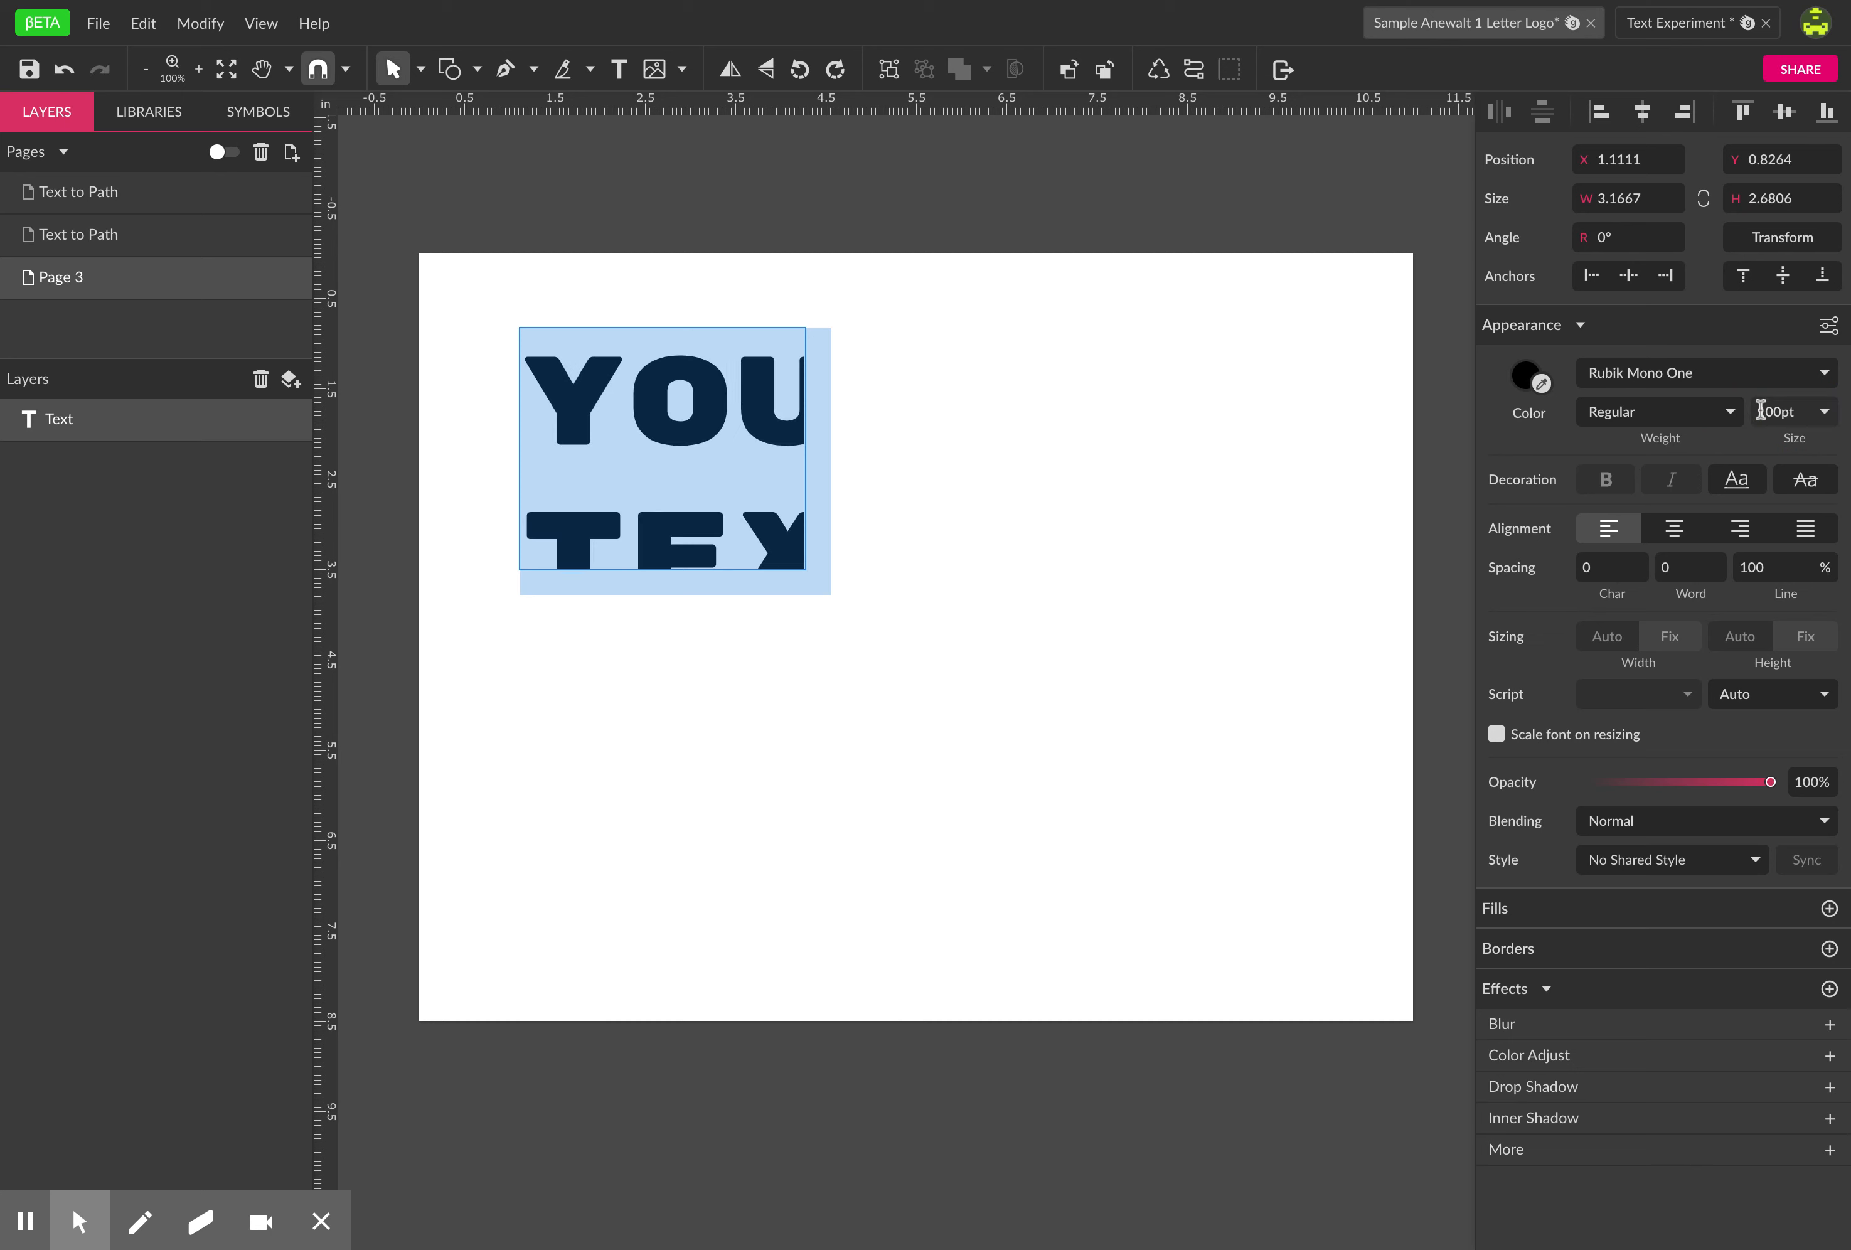
- Replace the placeholder text in the frame with the single letter T
click(716, 462)
drag(630, 414, 830, 590)
key(BackSpace)
key(BackSpace)
key(Return)
text(T)
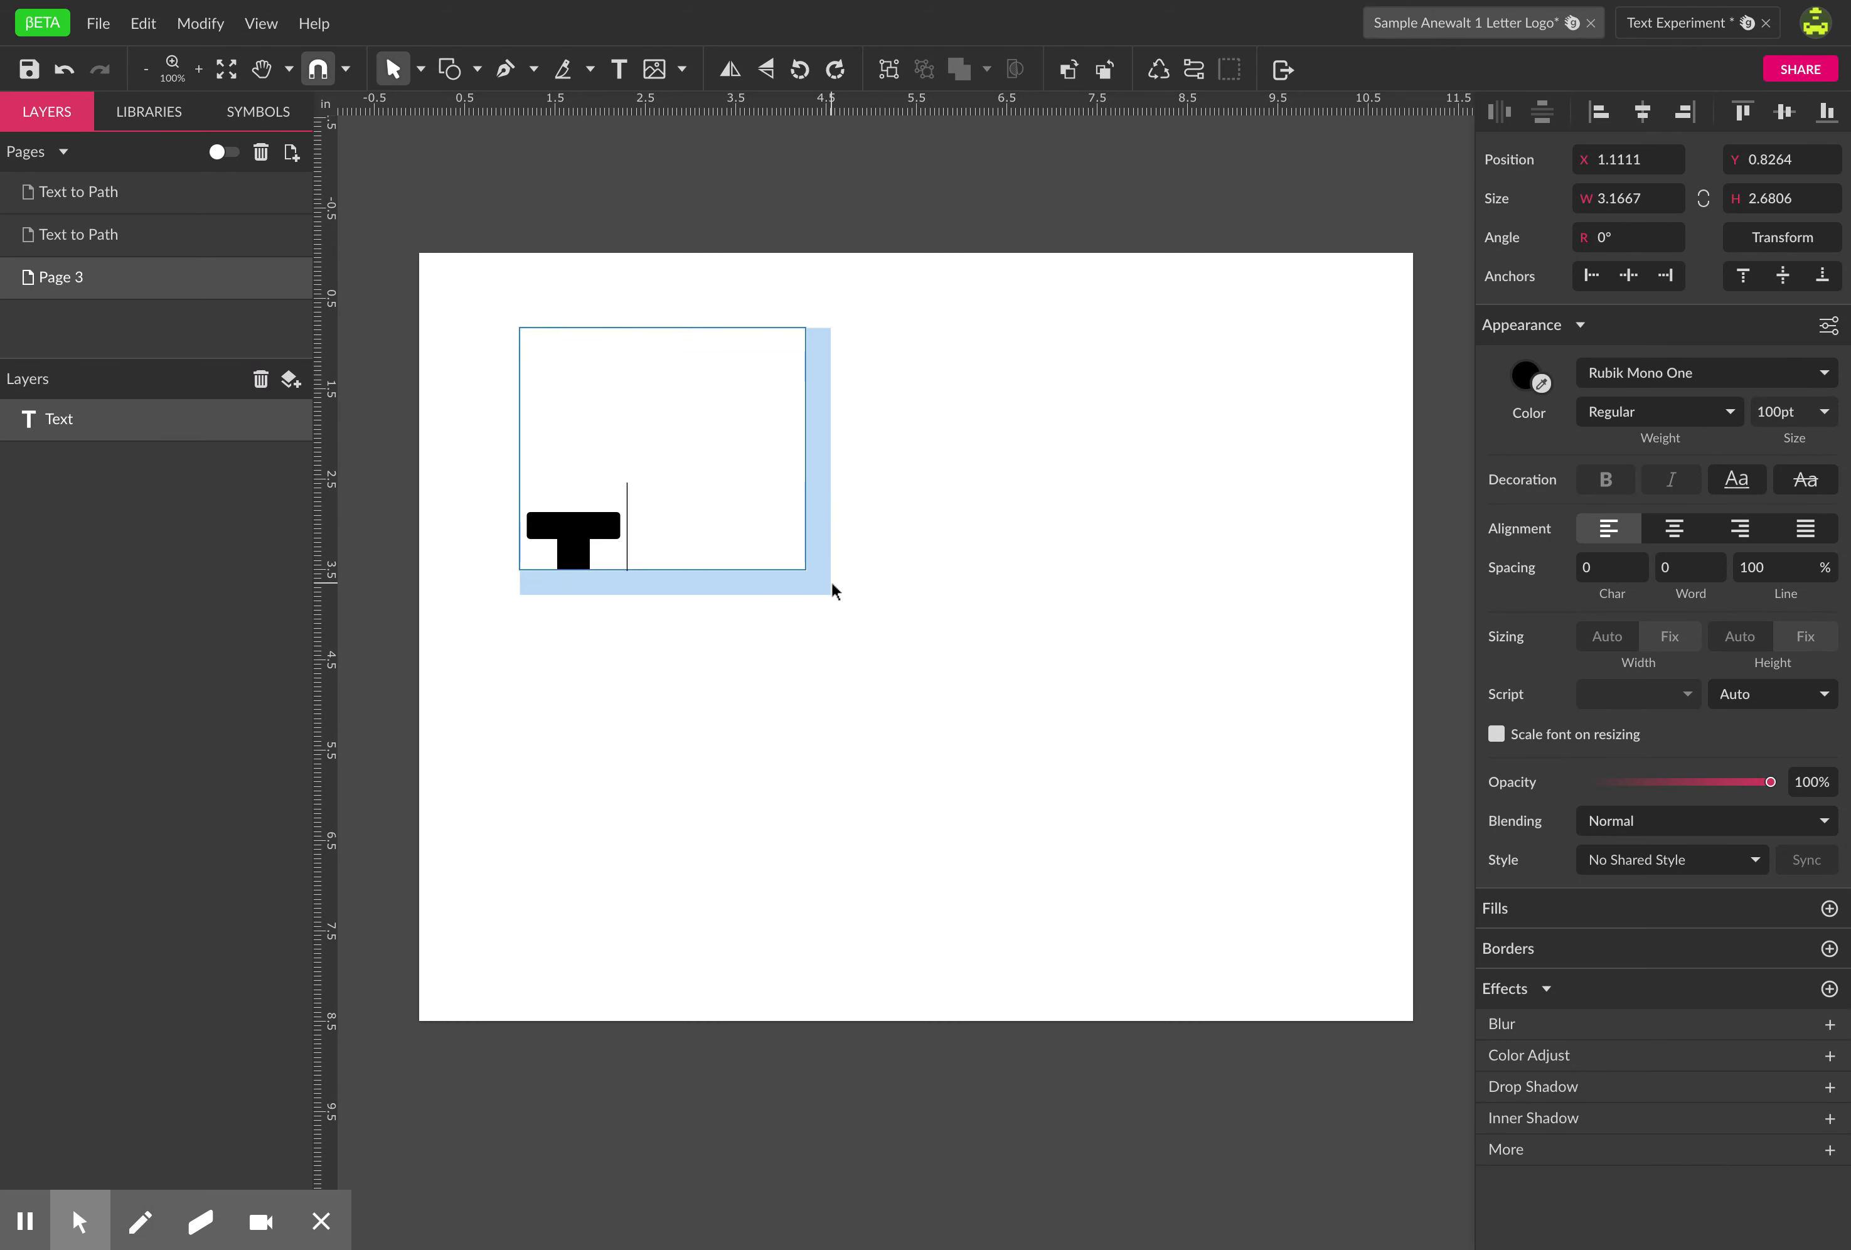
key(BackSpace)
text(WEB)
drag(831, 591, 637, 491)
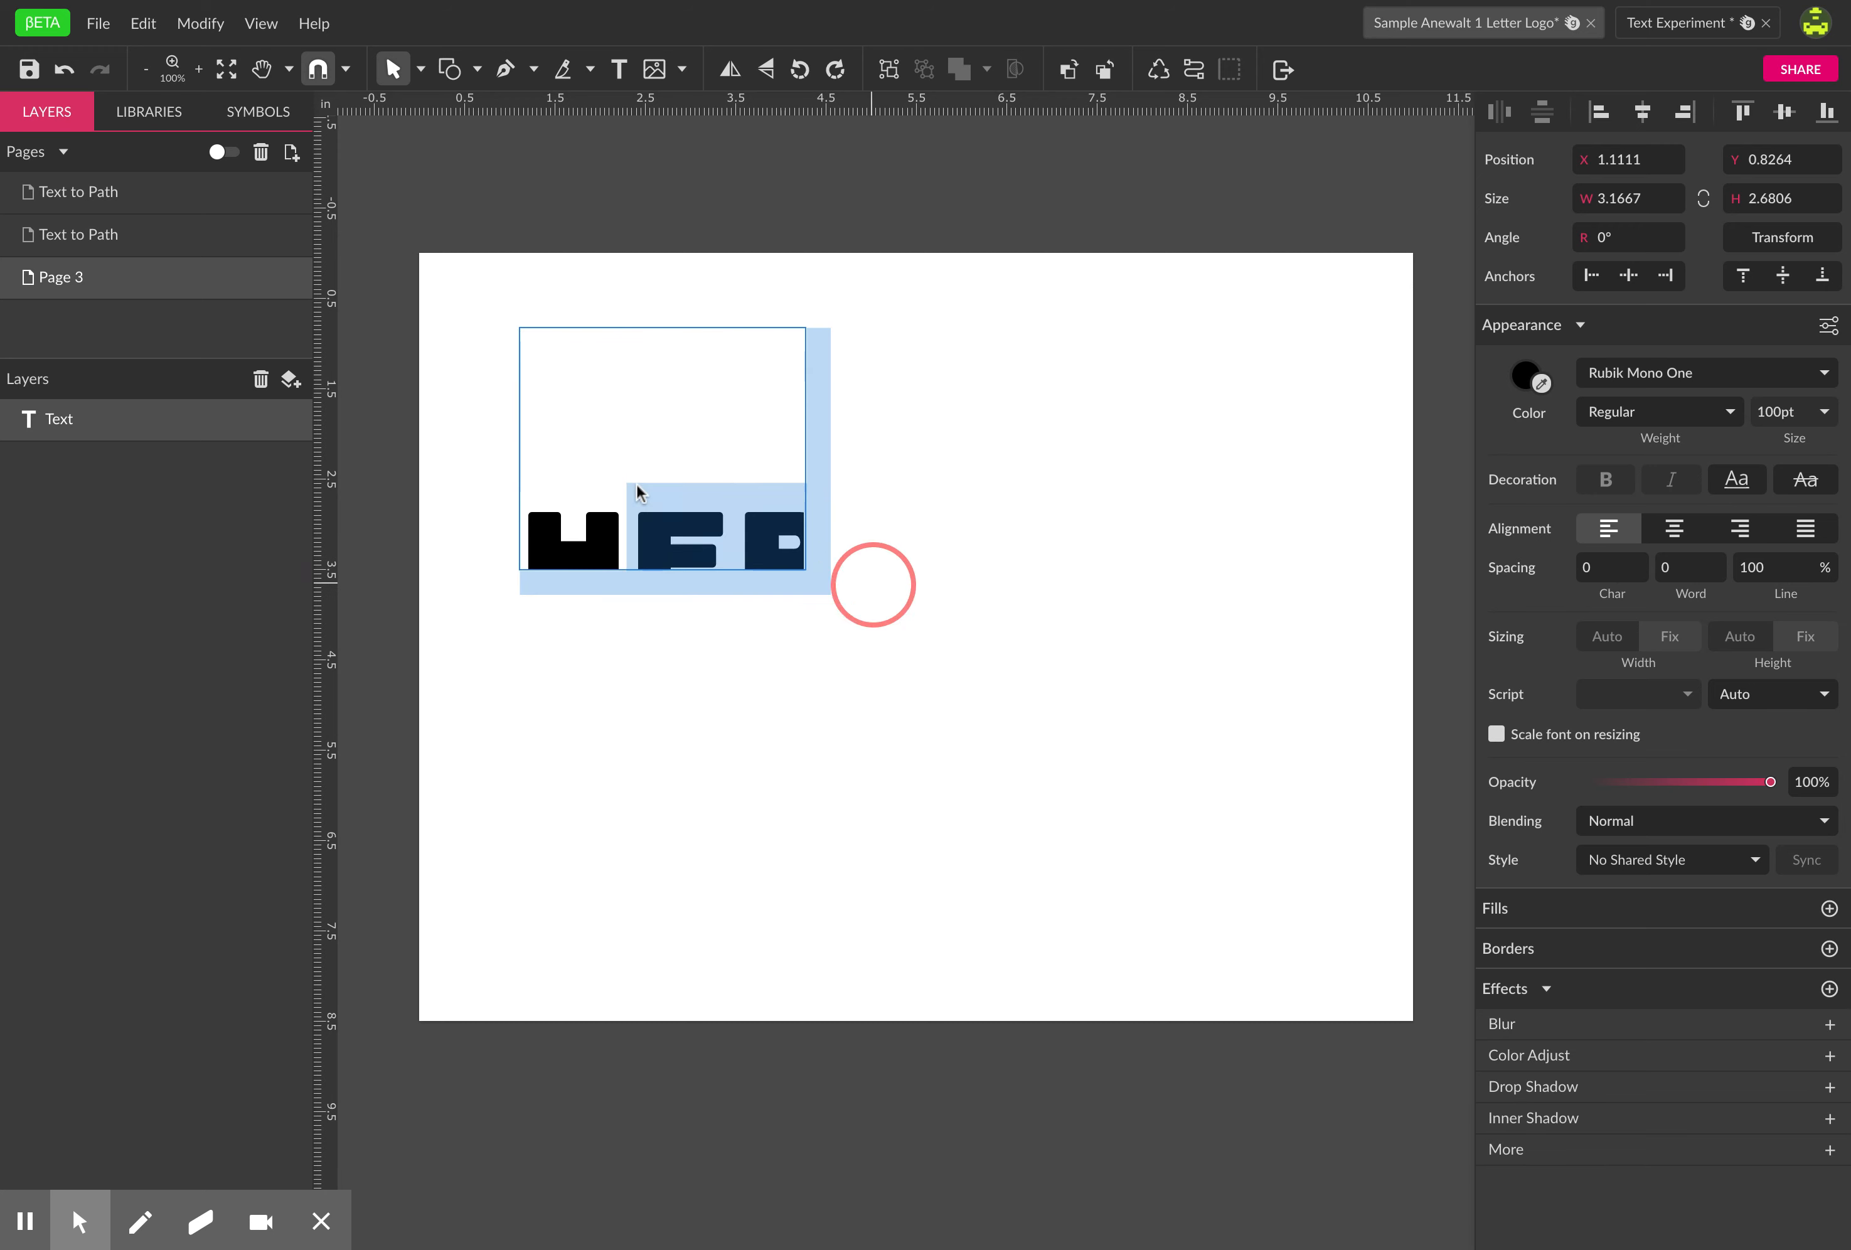
key(BackSpace)
key(BackSpace)
key(BackSpace)
text(T)
- Change the font of the letter T to Russo One and deselect the text frame
key(ctrl+a)
scroll(1029, 648, up, 3)
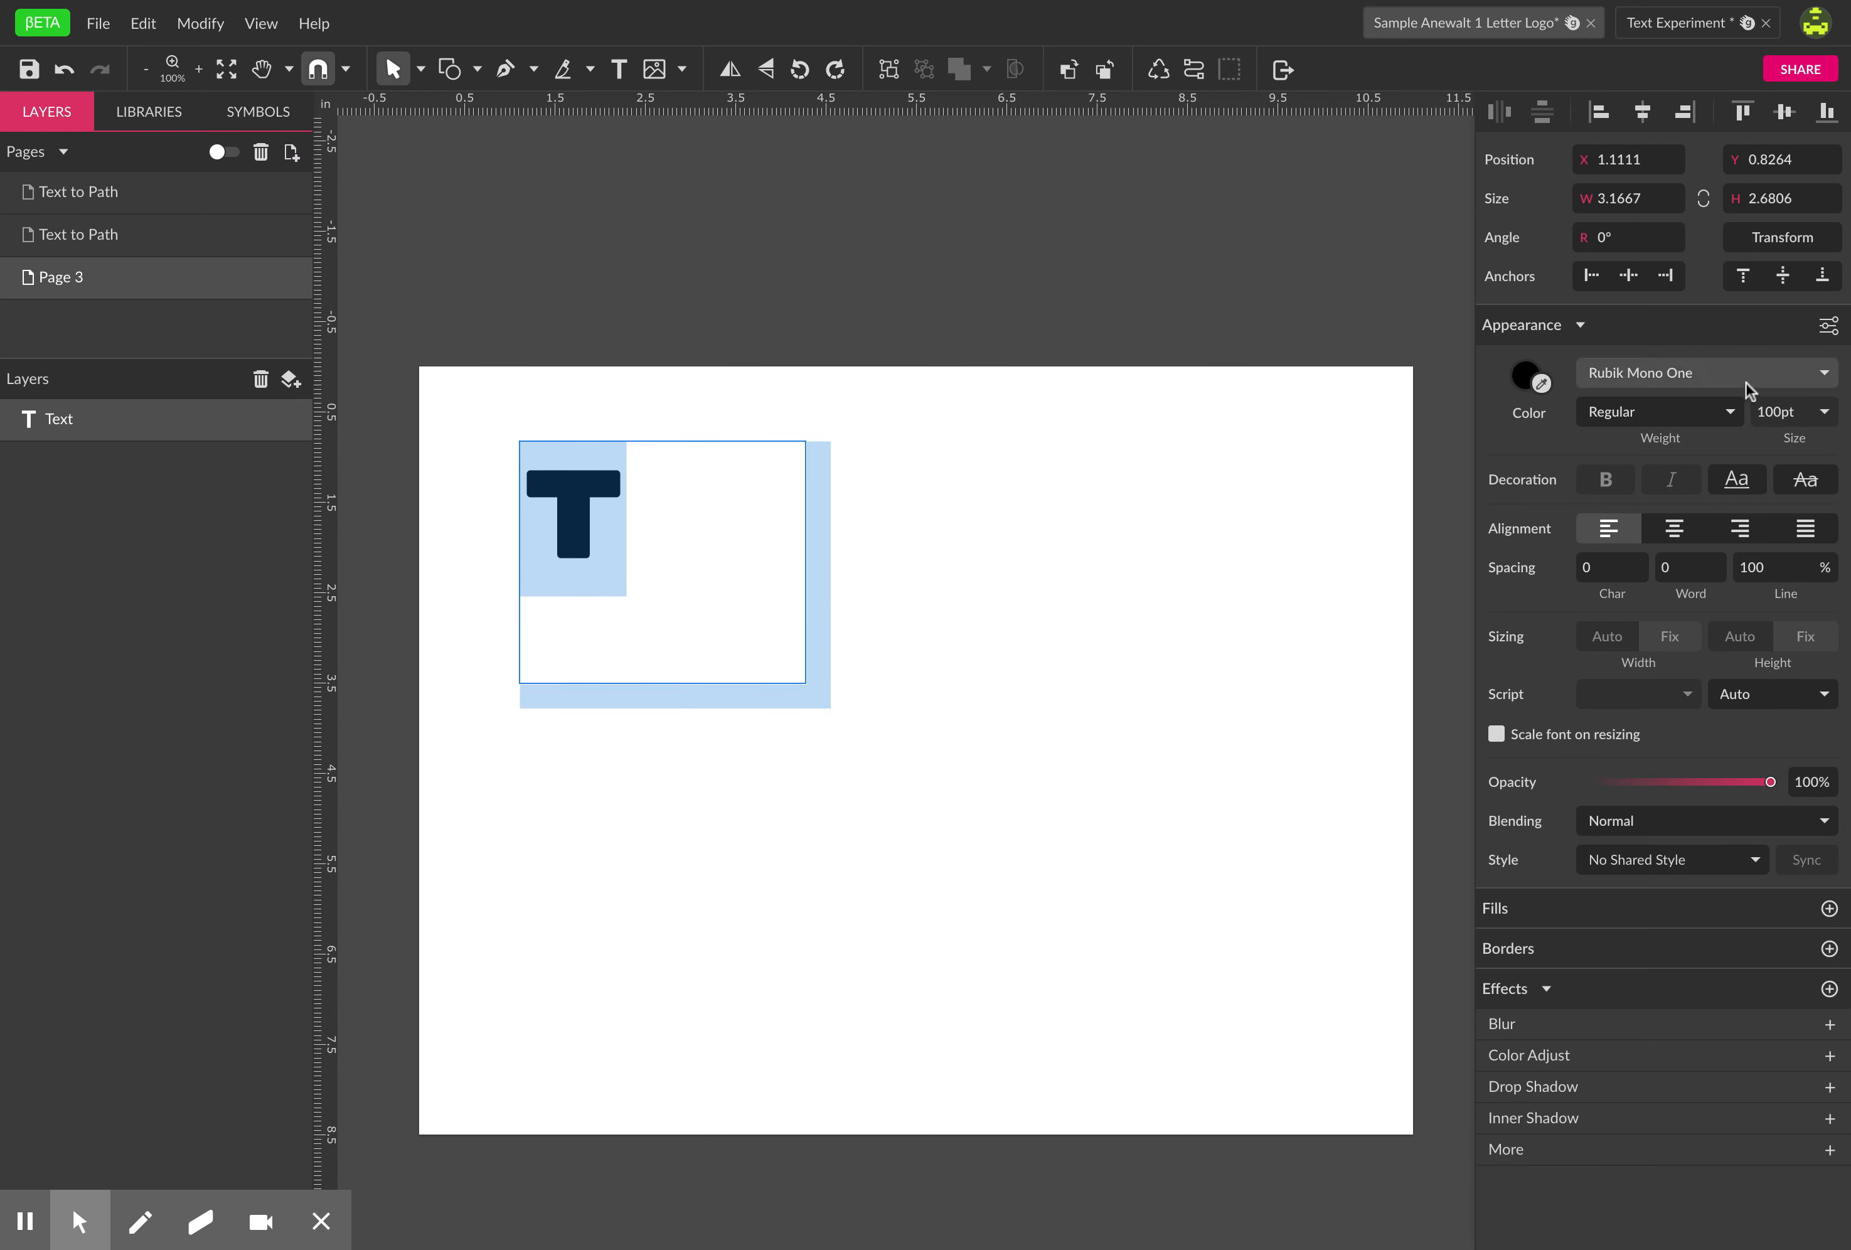
click(1746, 382)
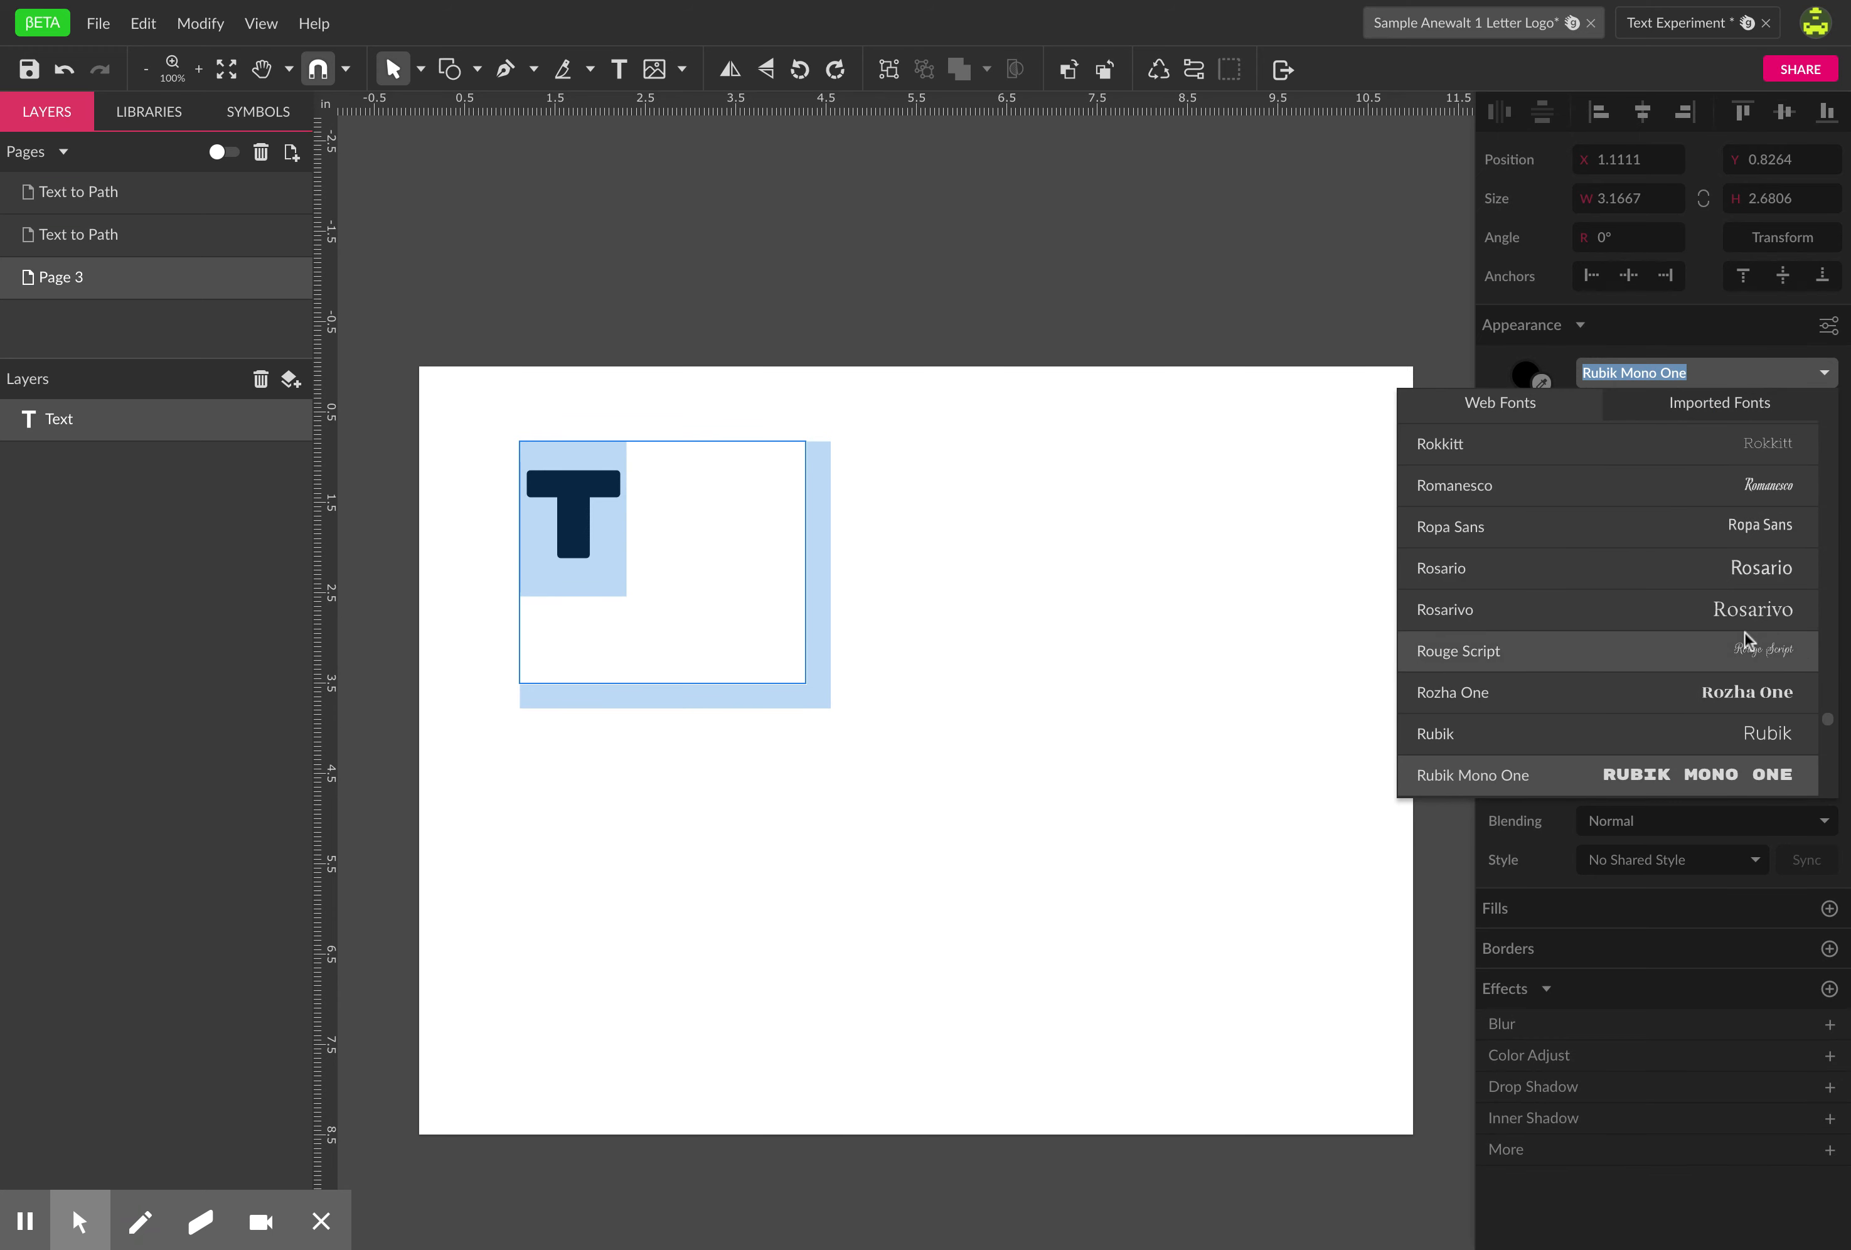
scroll(1746, 646, down, 5)
scroll(1745, 648, down, 4)
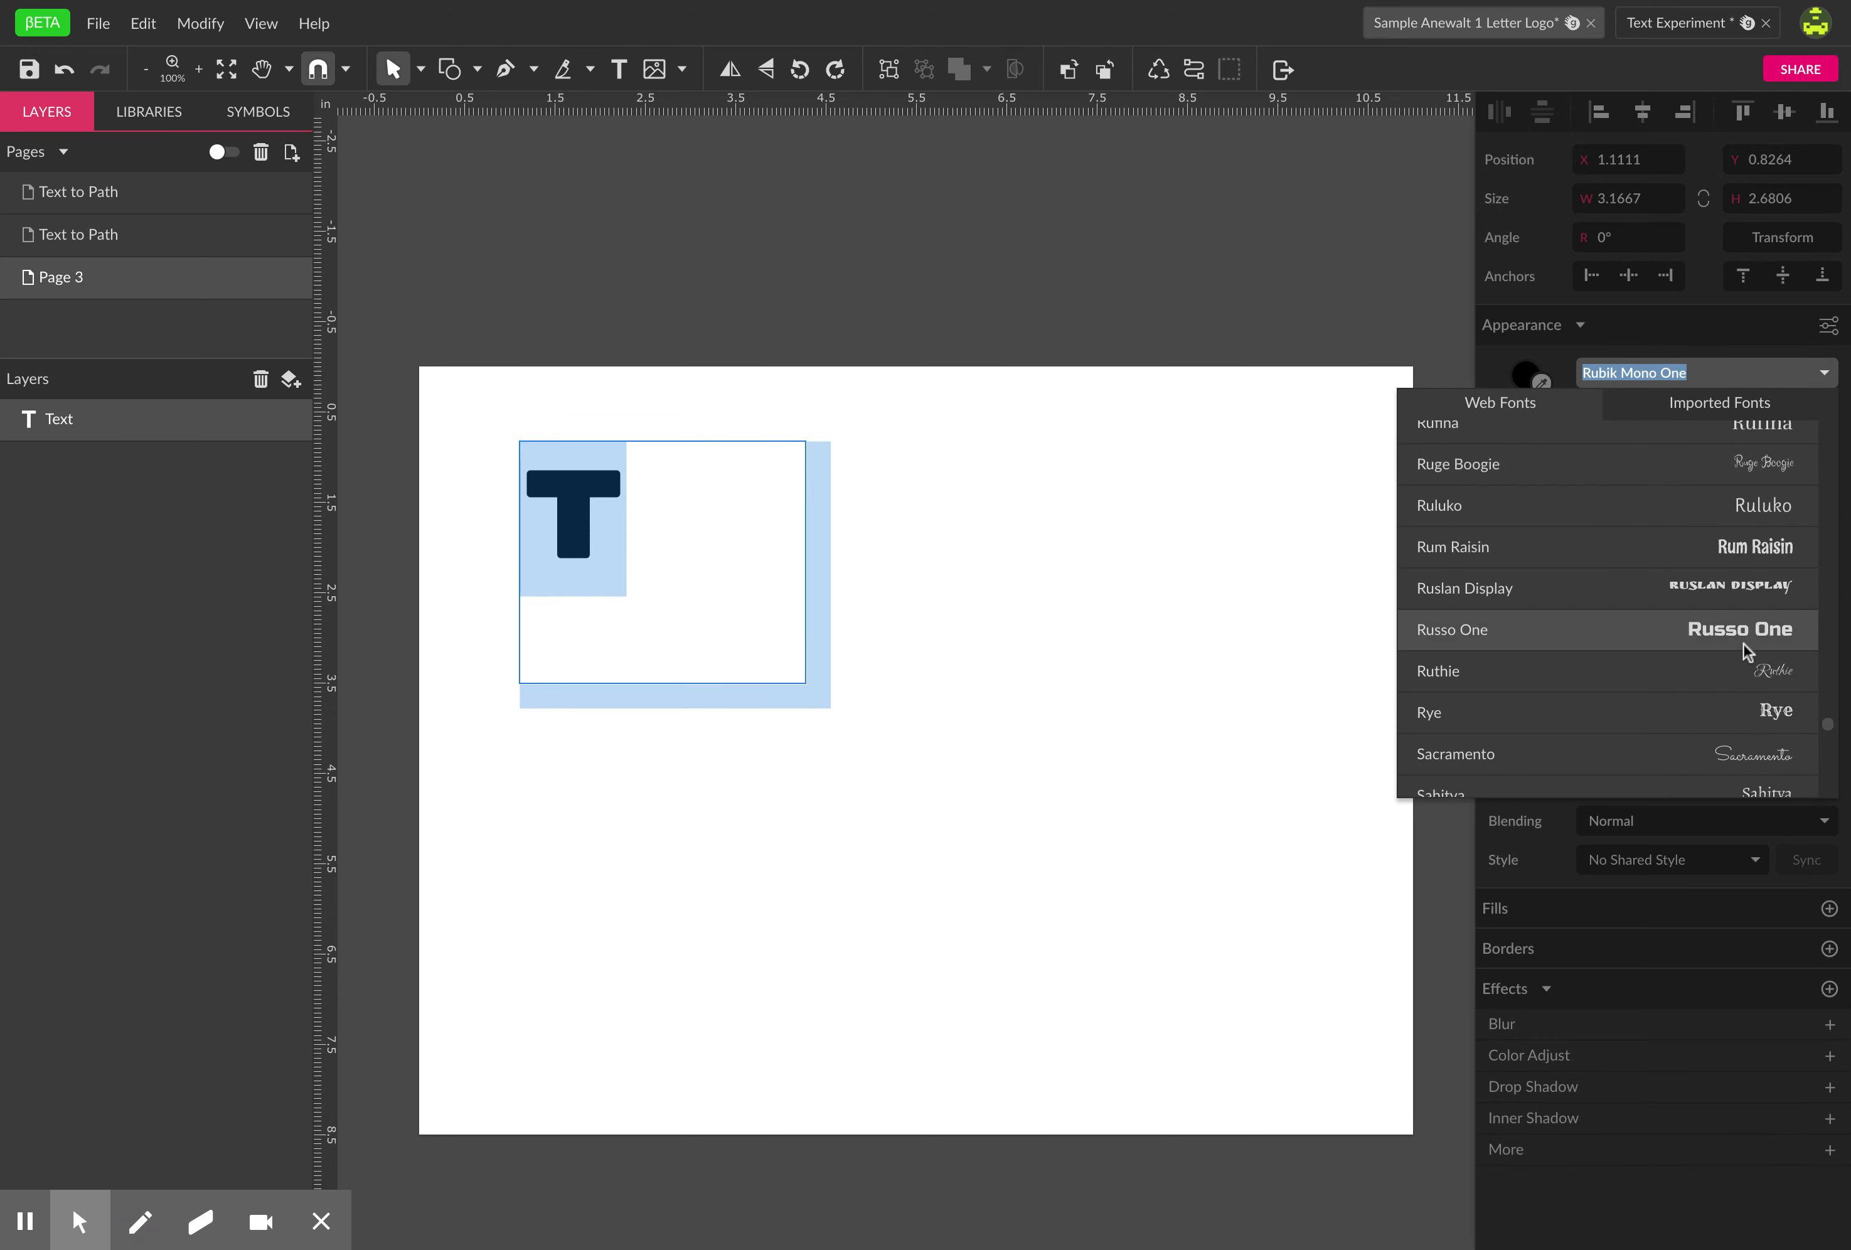
click(1737, 520)
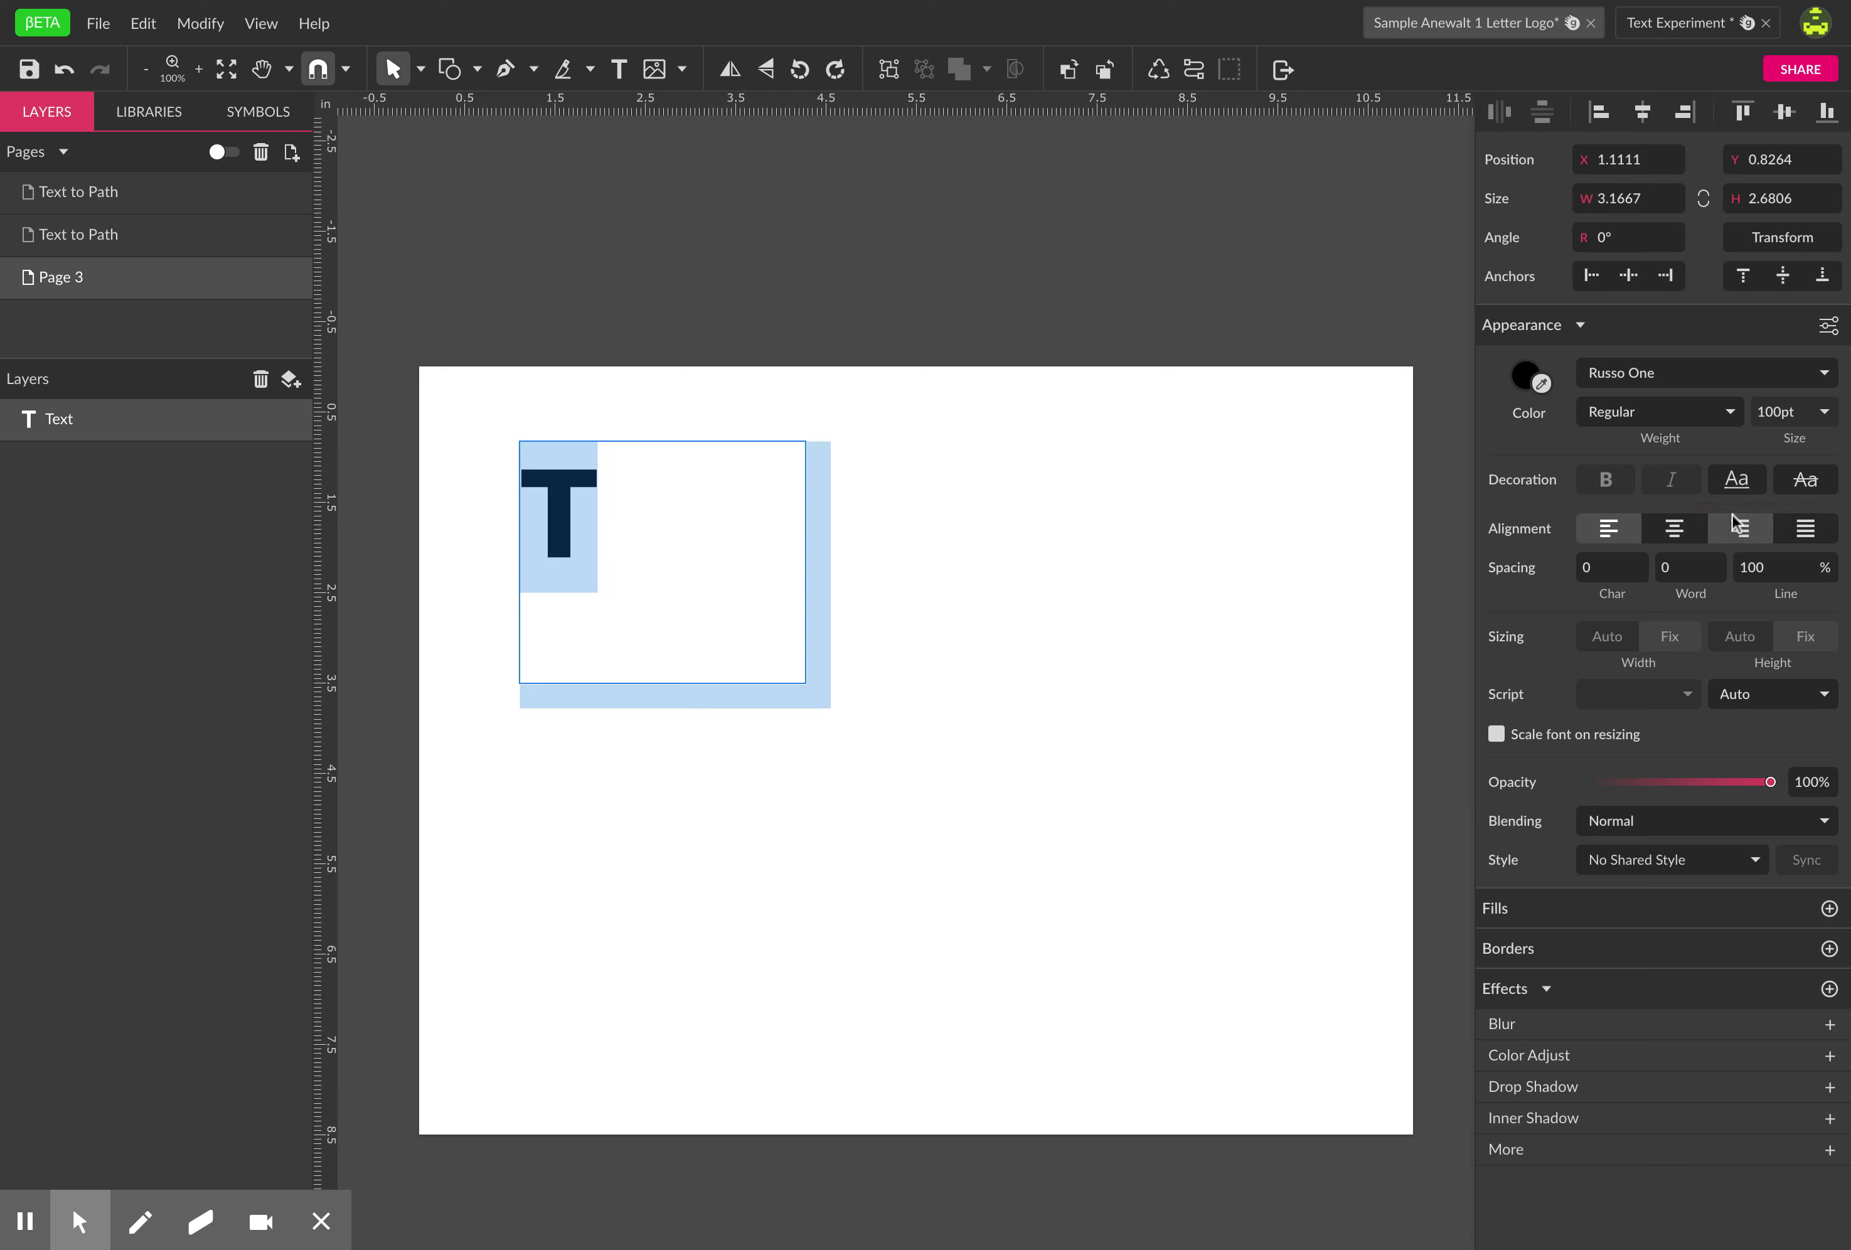
click(577, 584)
click(701, 586)
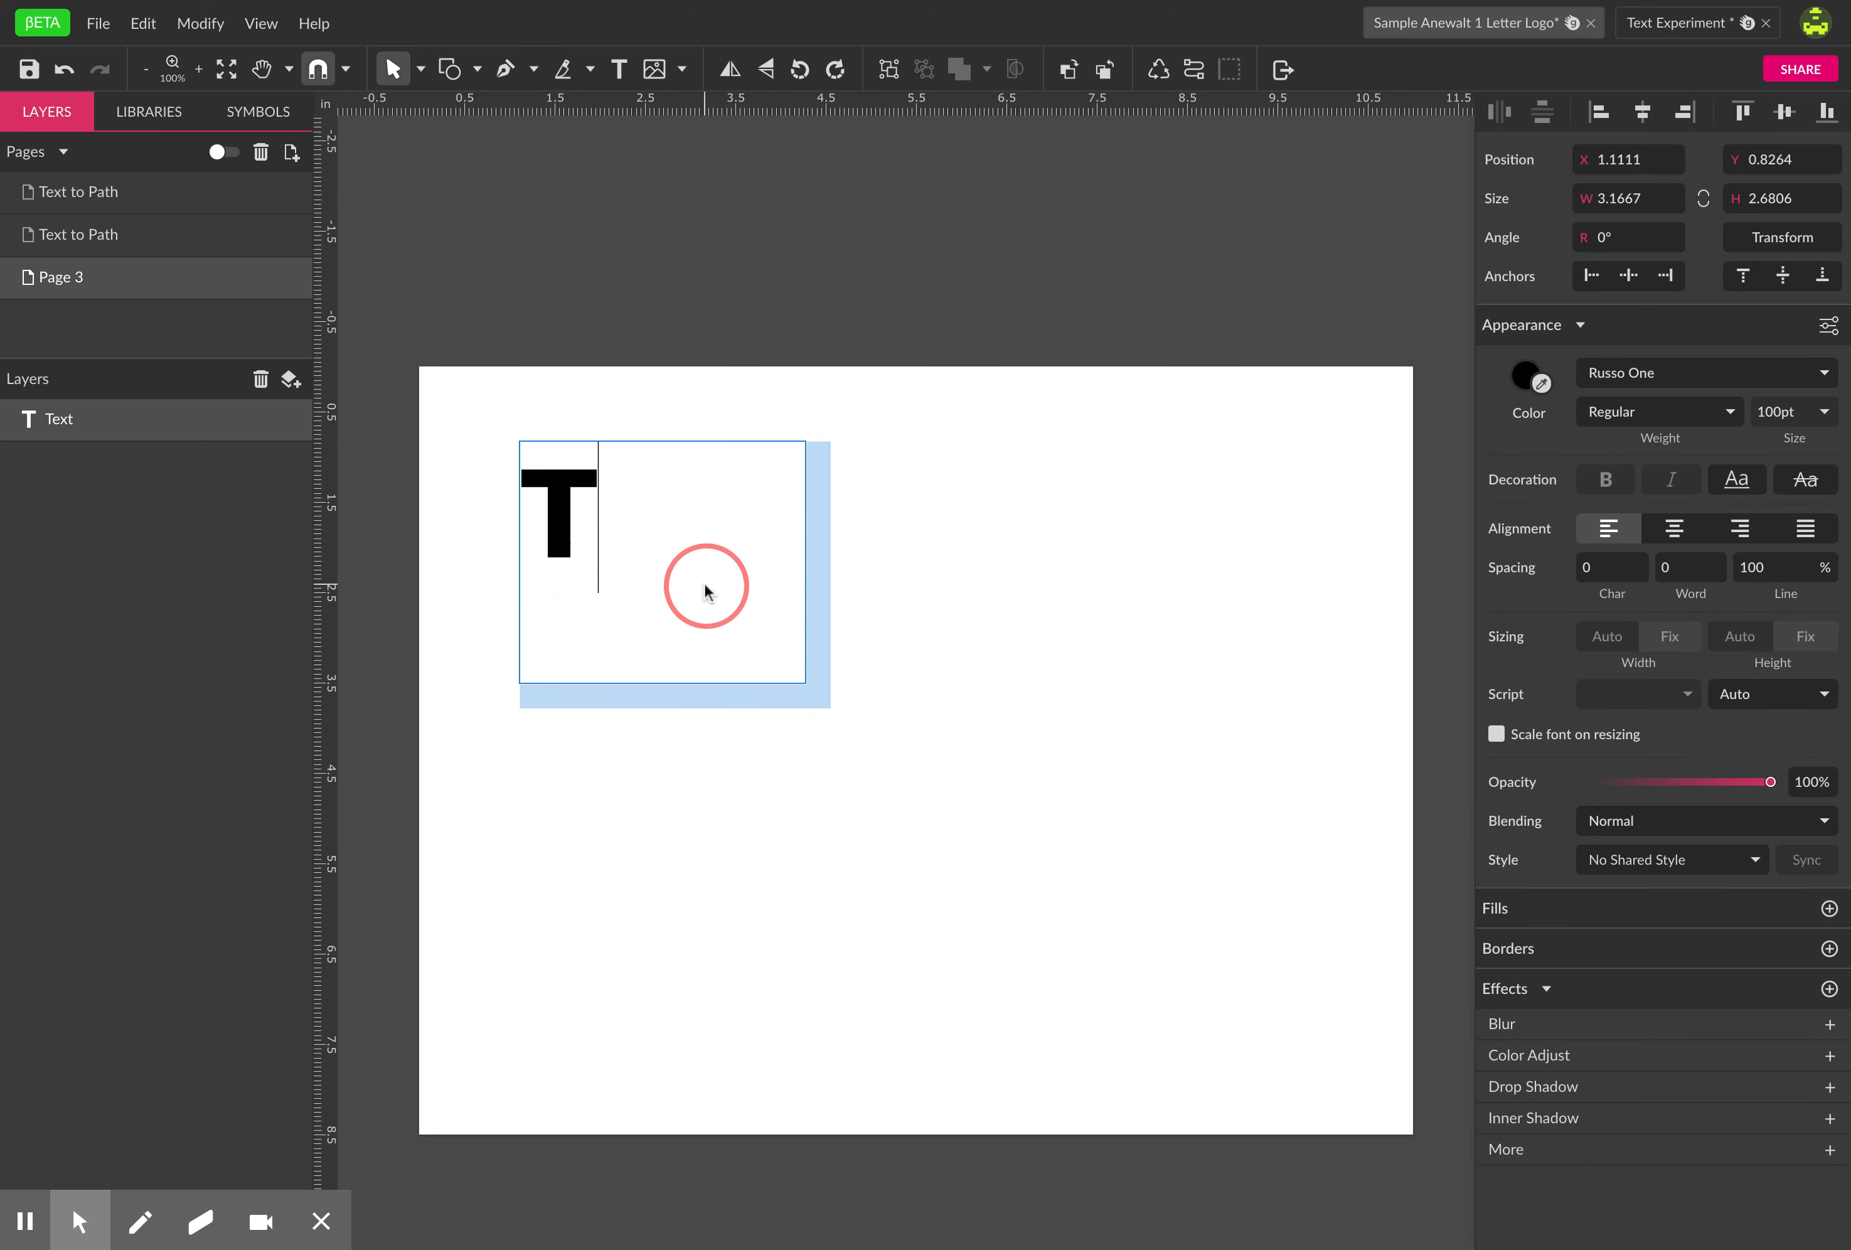
click(974, 674)
click(563, 911)
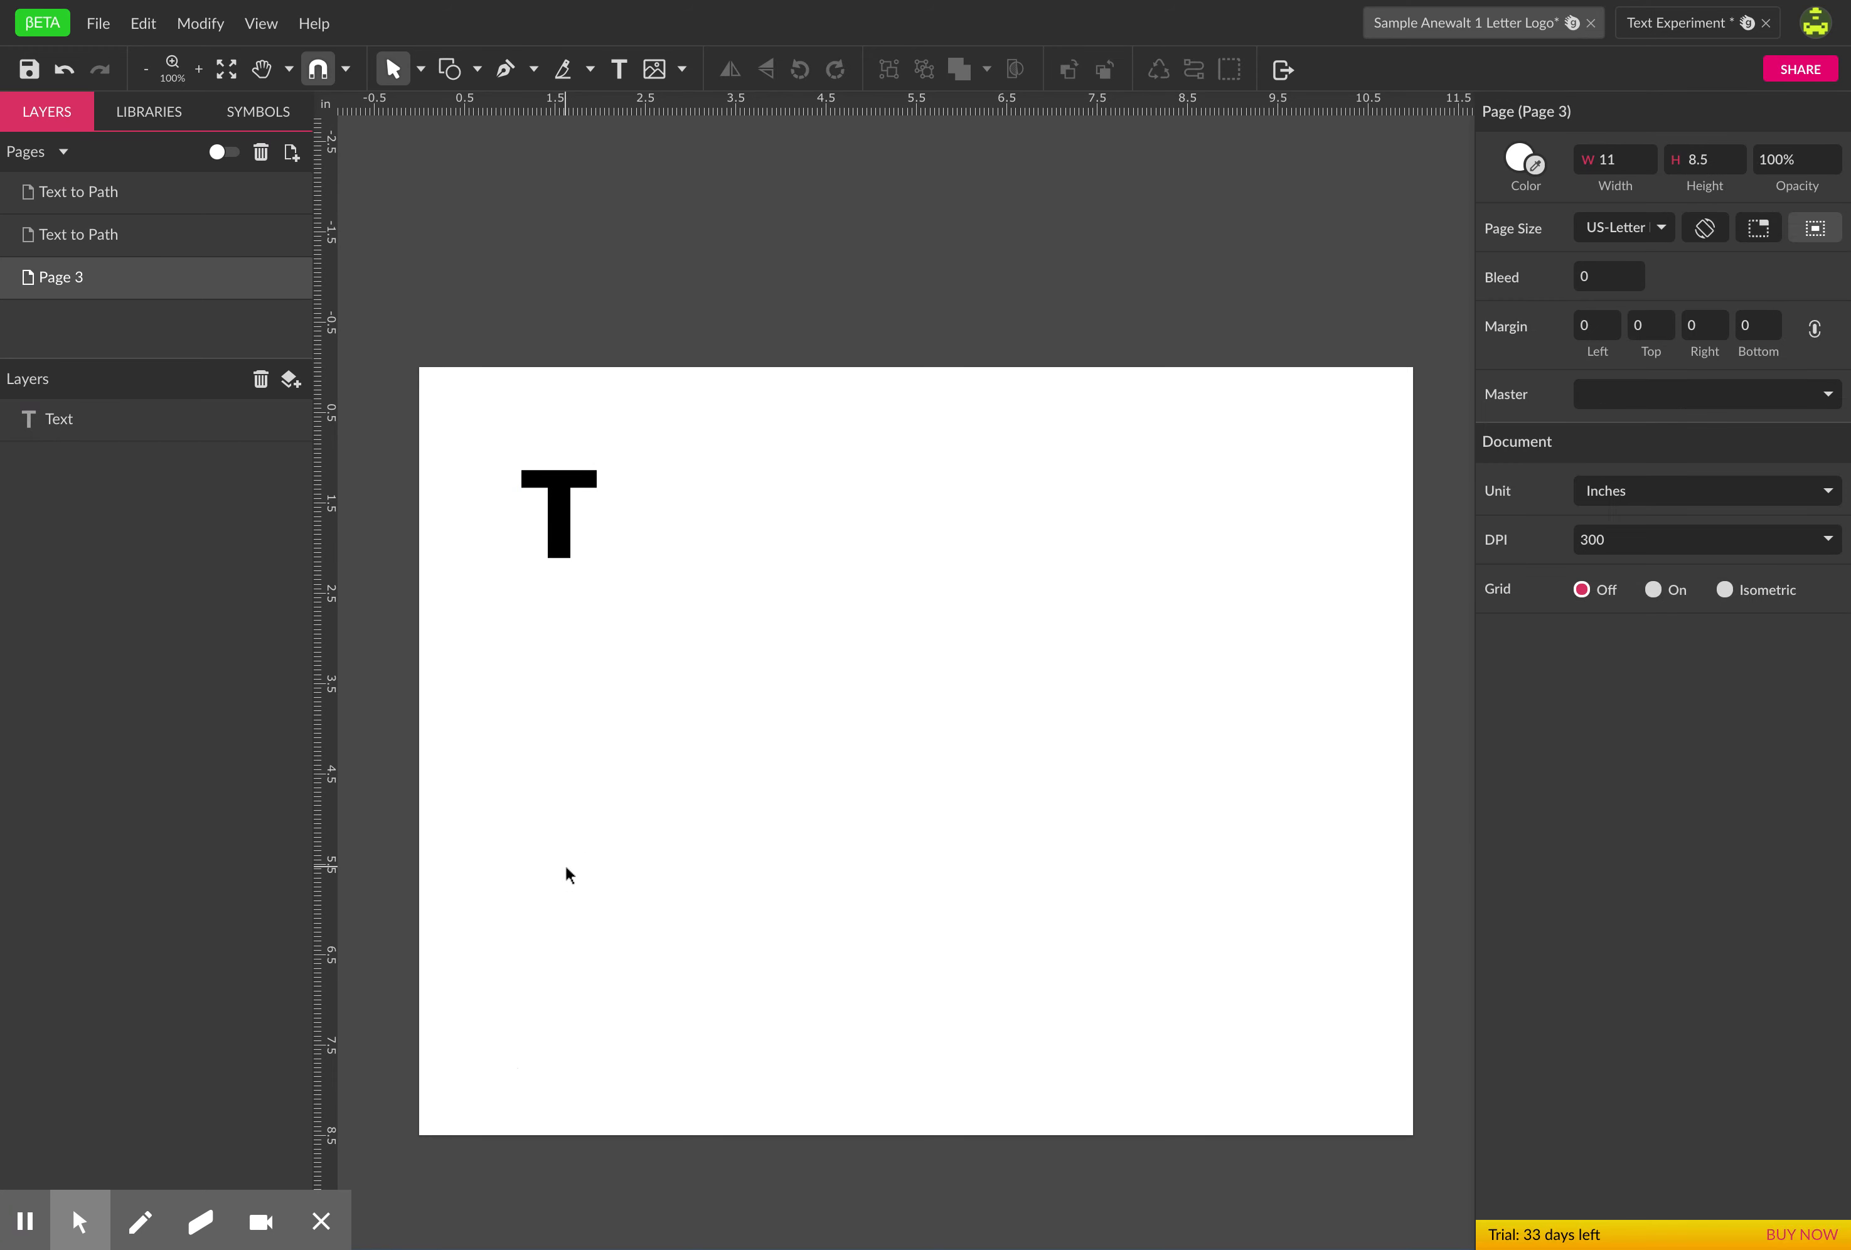
- Draw a second text frame about 3.3 by 2.9 inches in the page's lower-left area and set its font to Sancreek
click(619, 70)
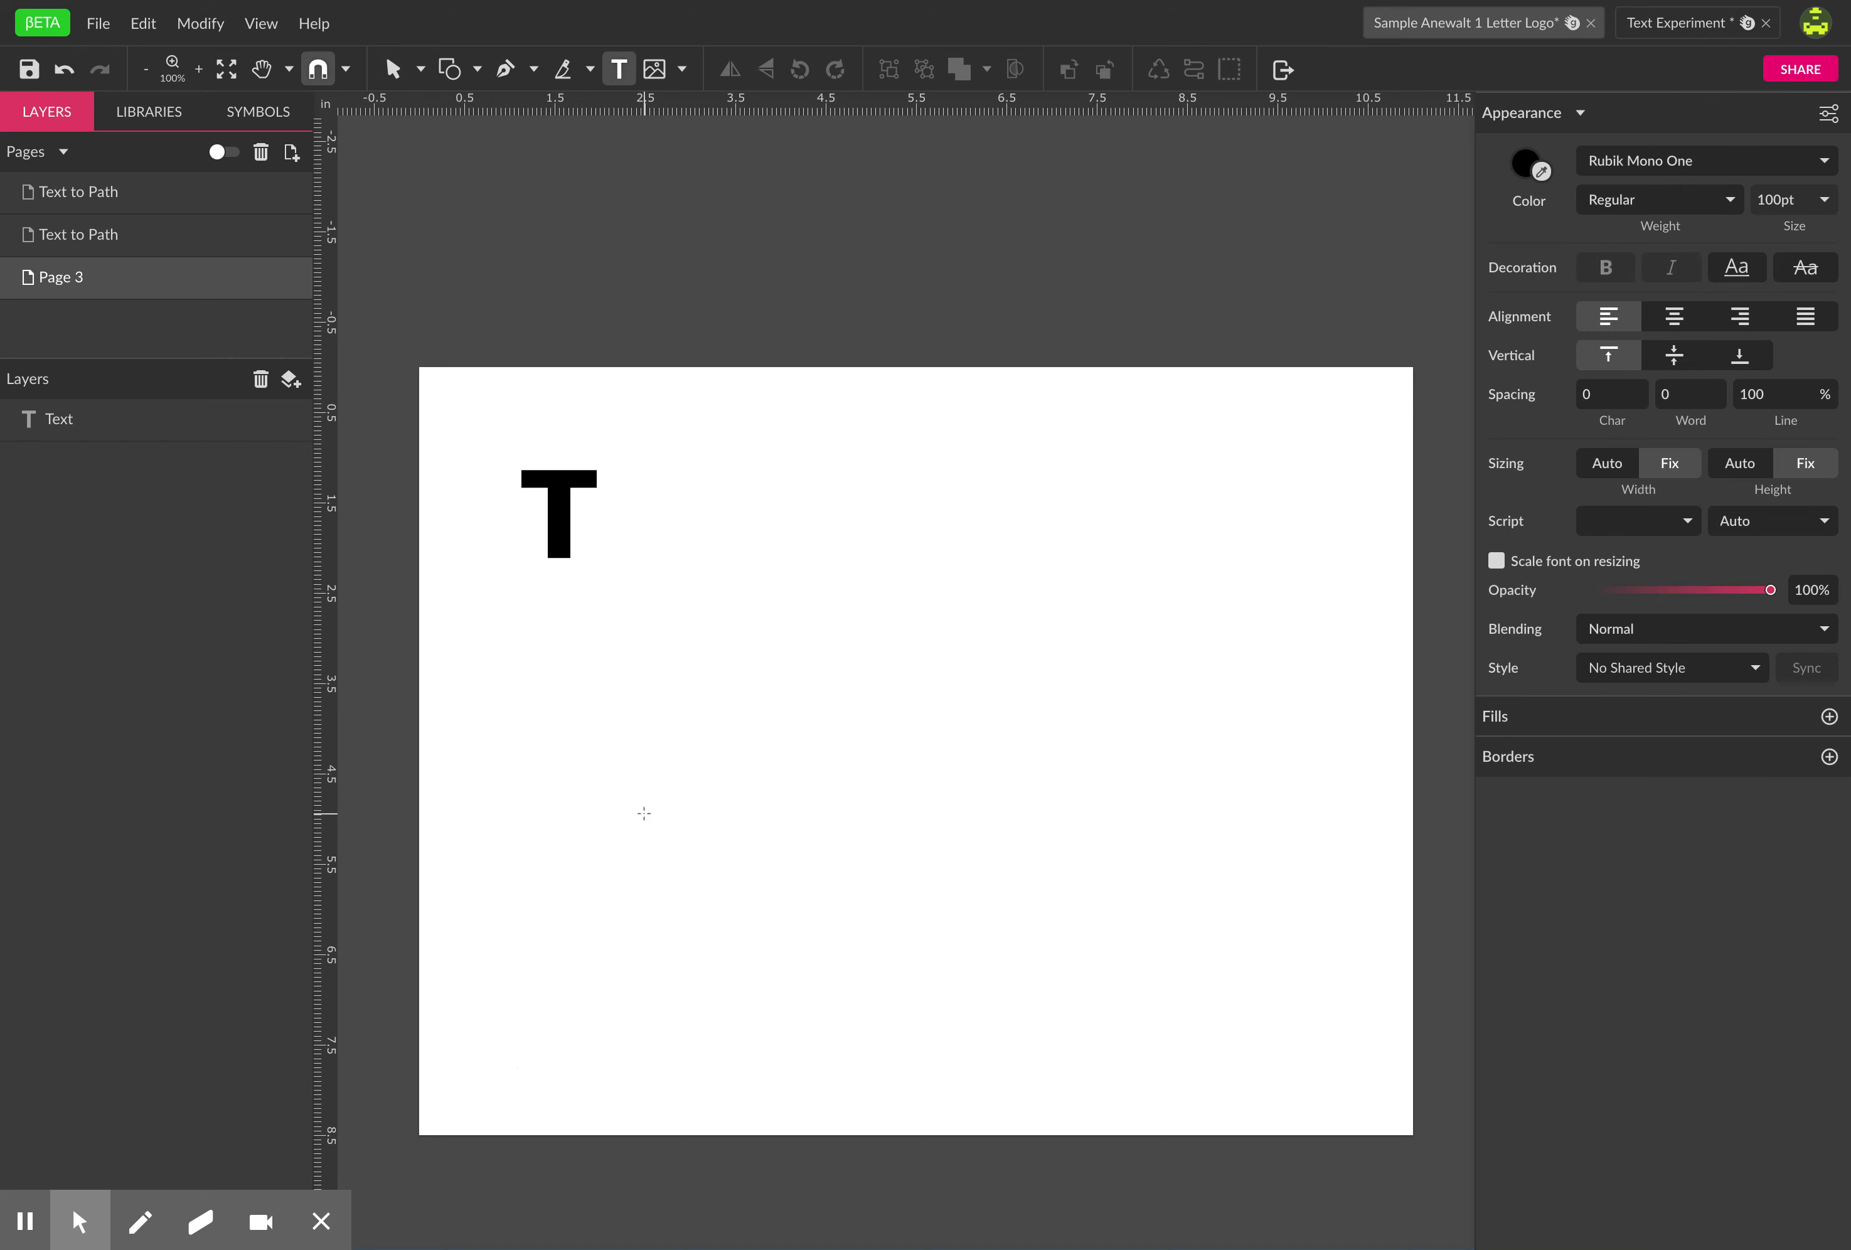
drag(542, 809, 866, 1094)
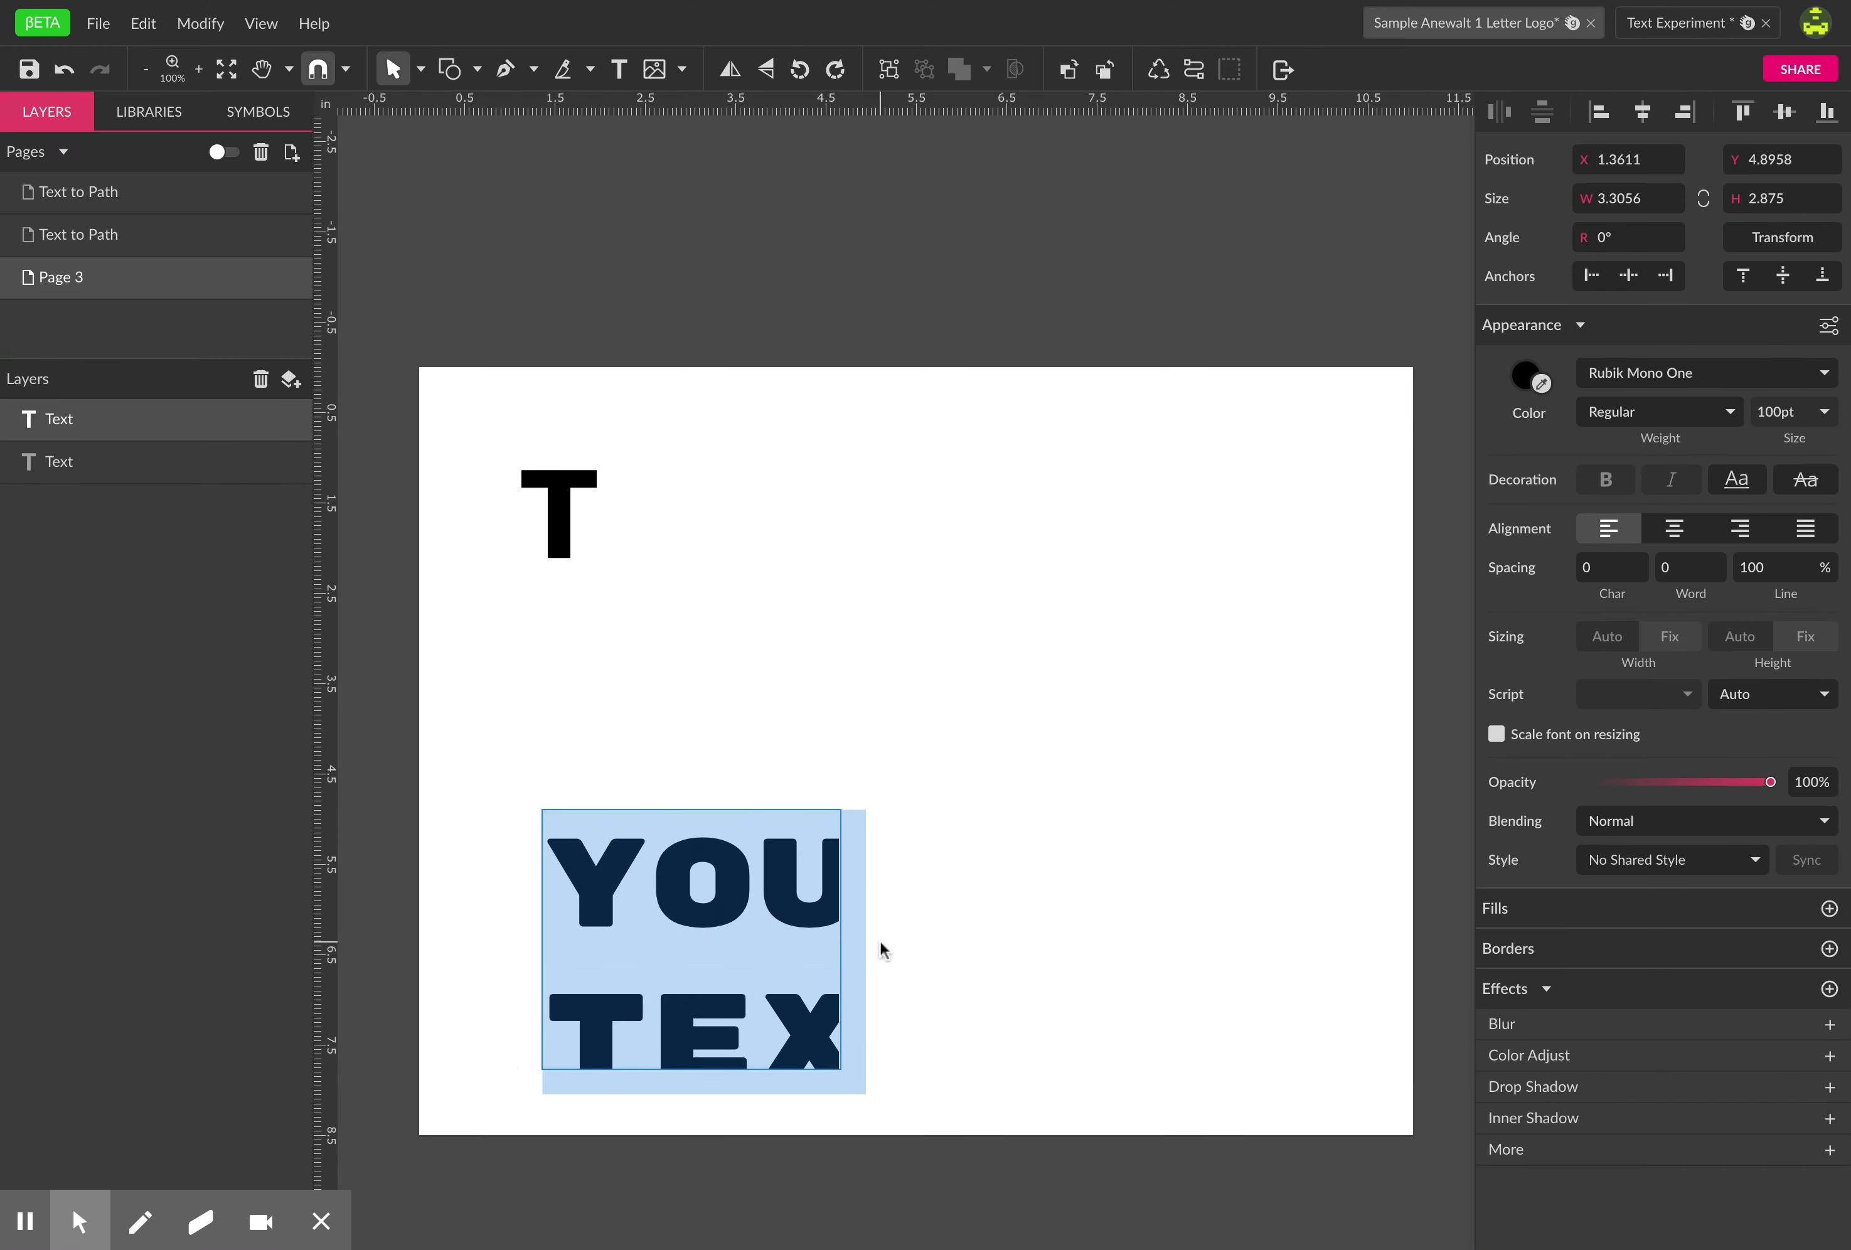
click(1824, 372)
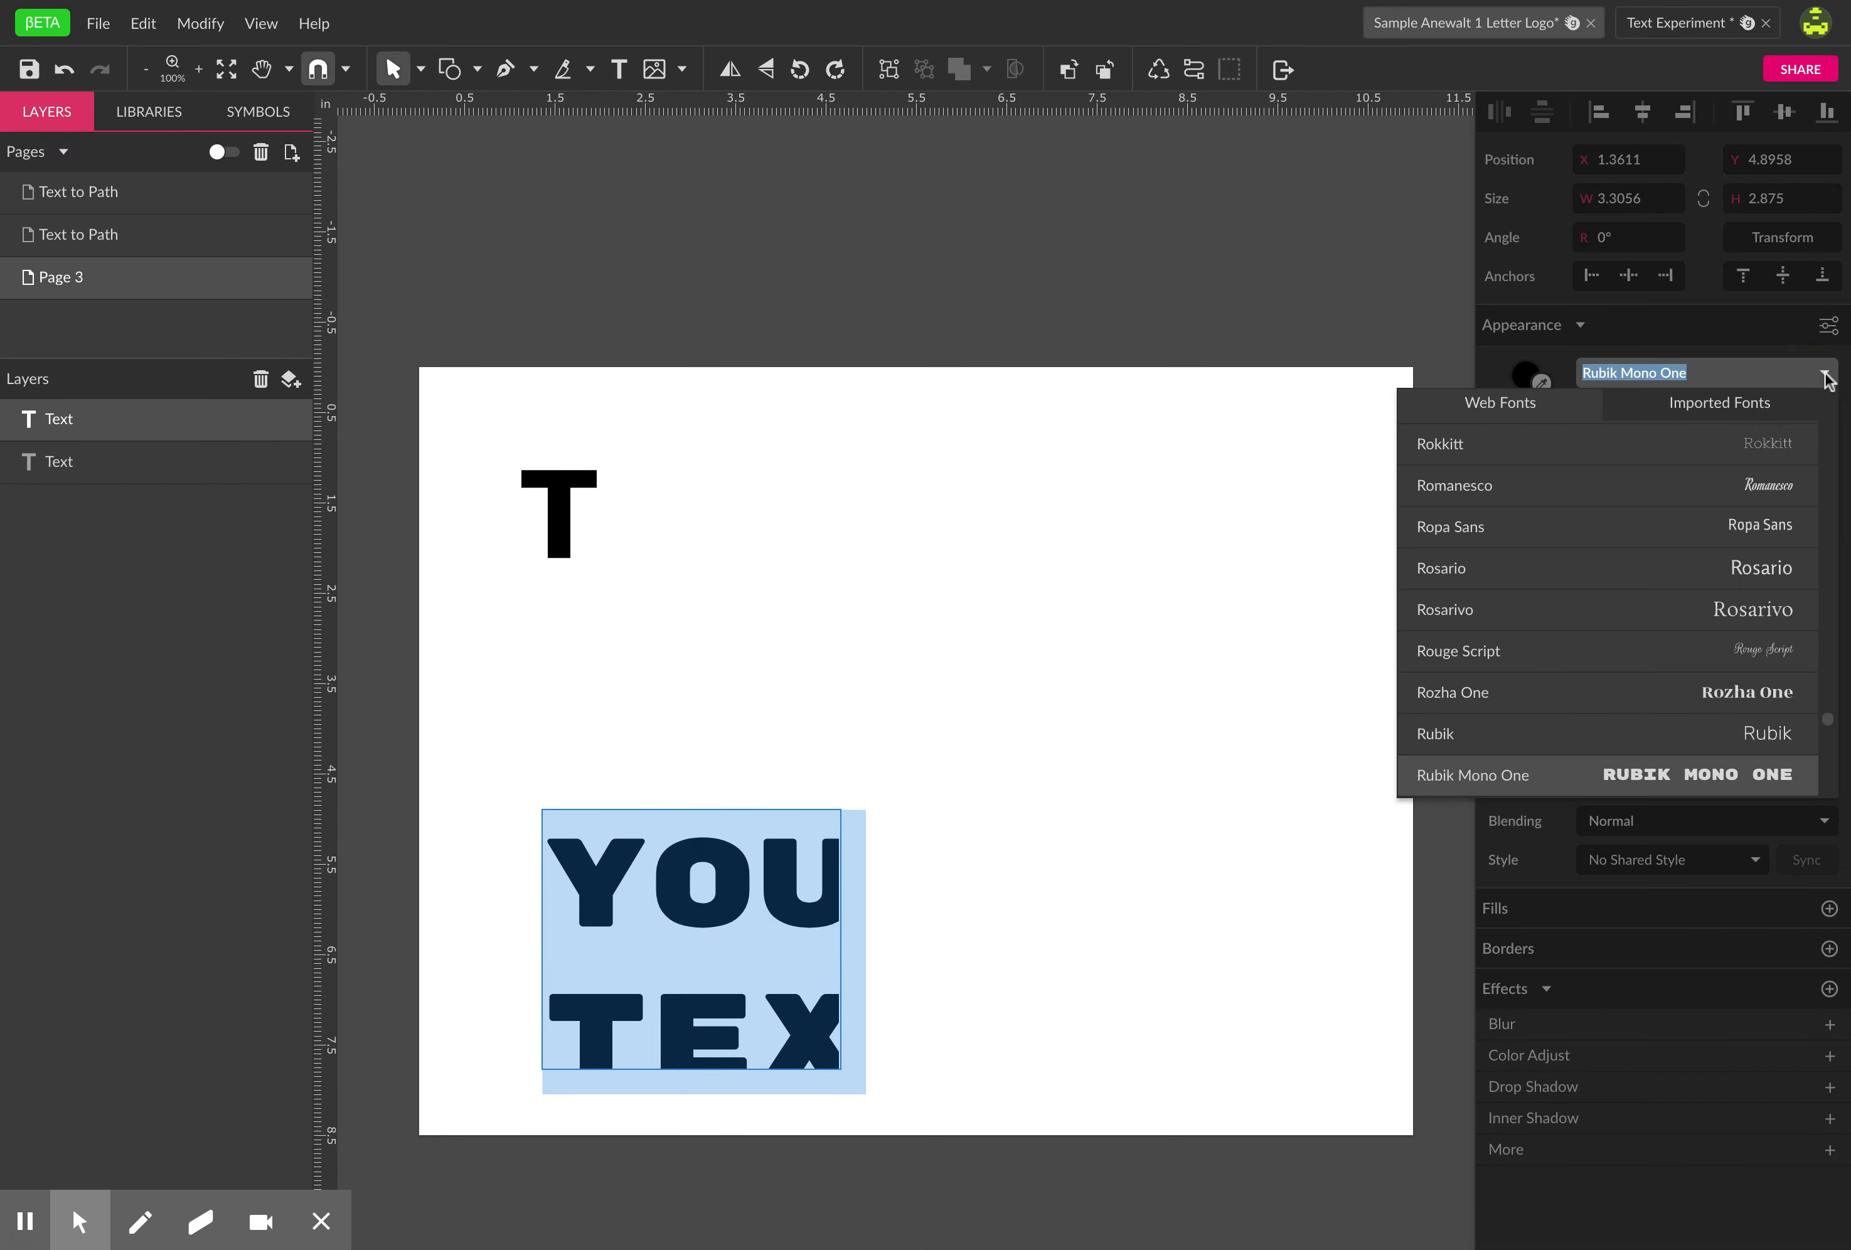
scroll(1784, 658, down, 10)
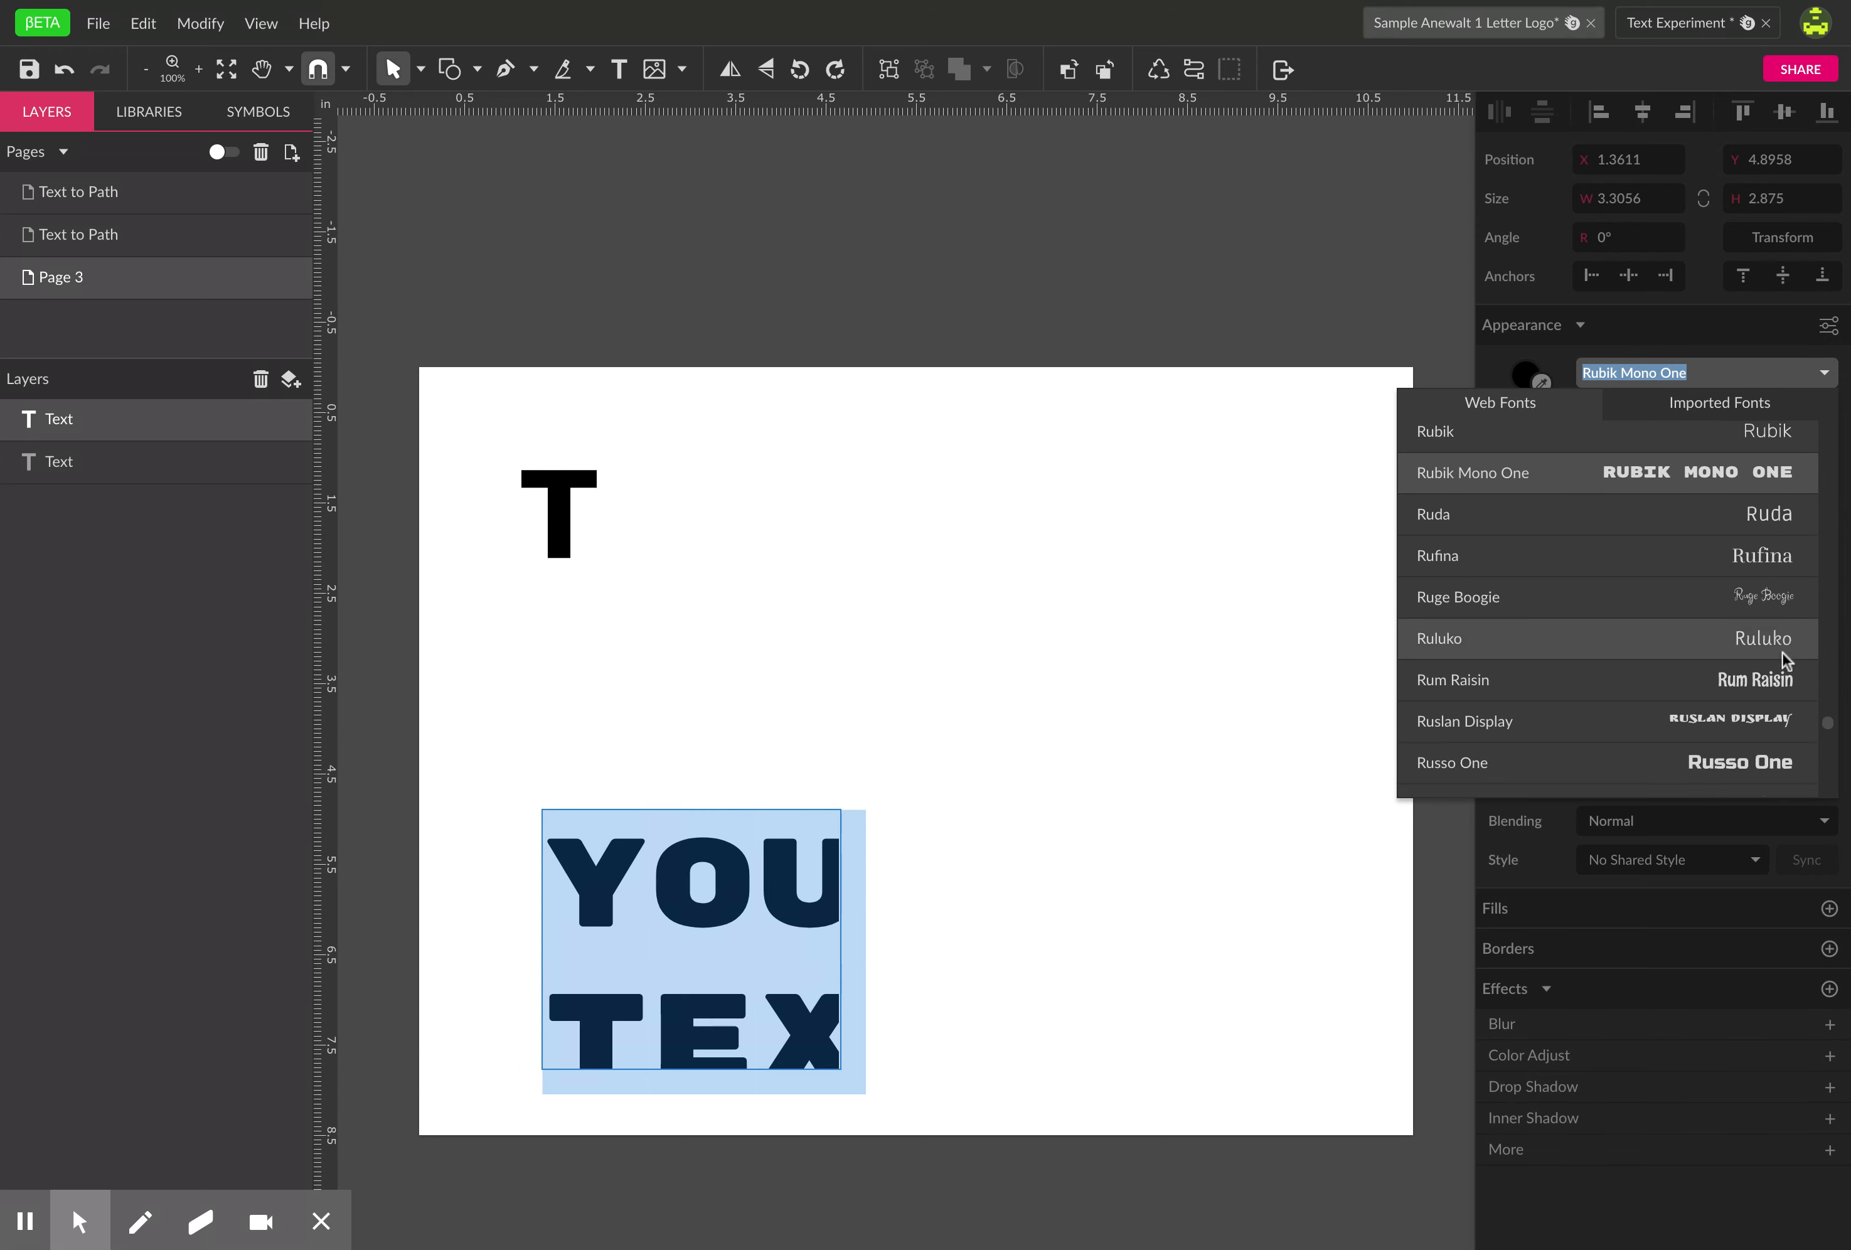
scroll(1785, 658, down, 7)
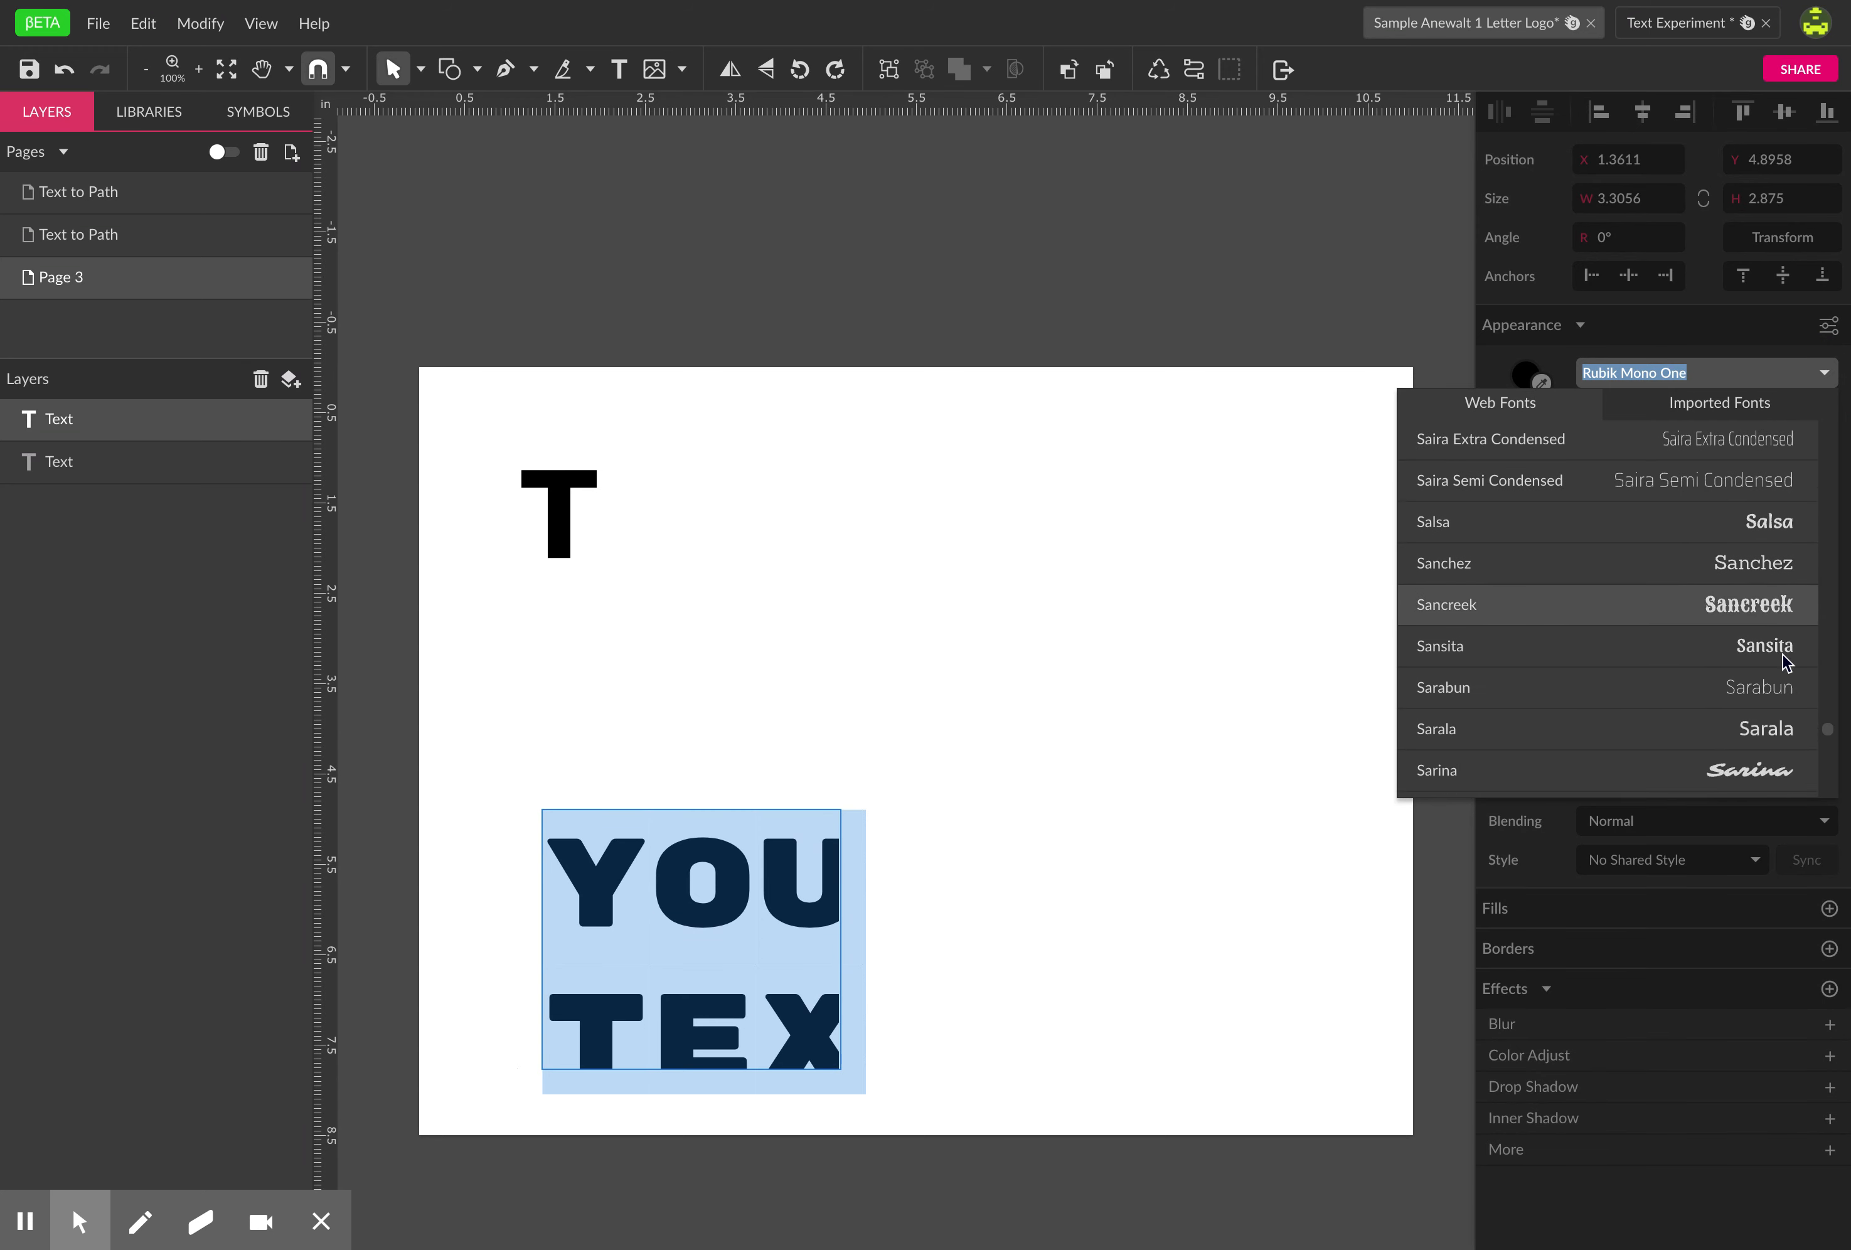
scroll(1754, 519, up, 1)
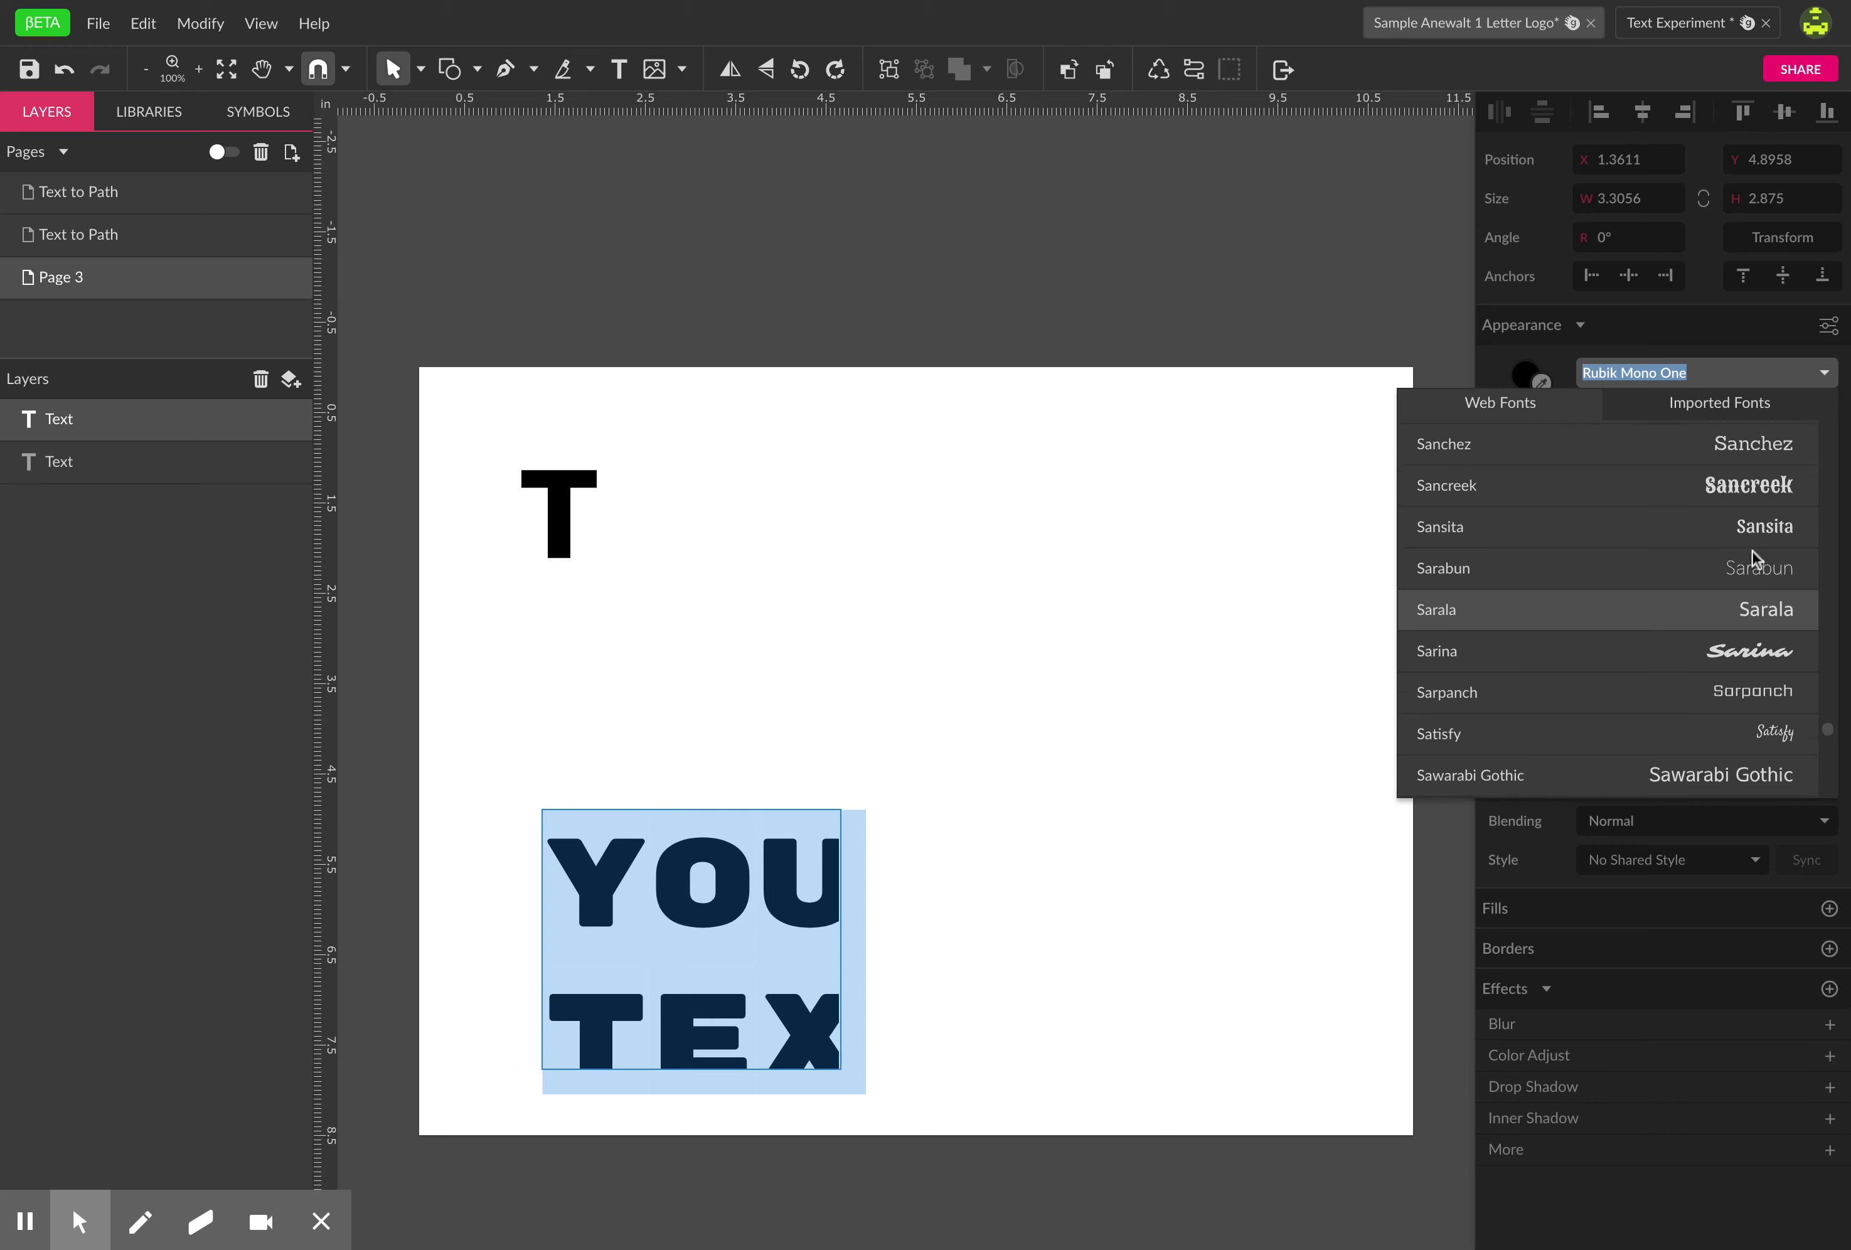
click(1746, 496)
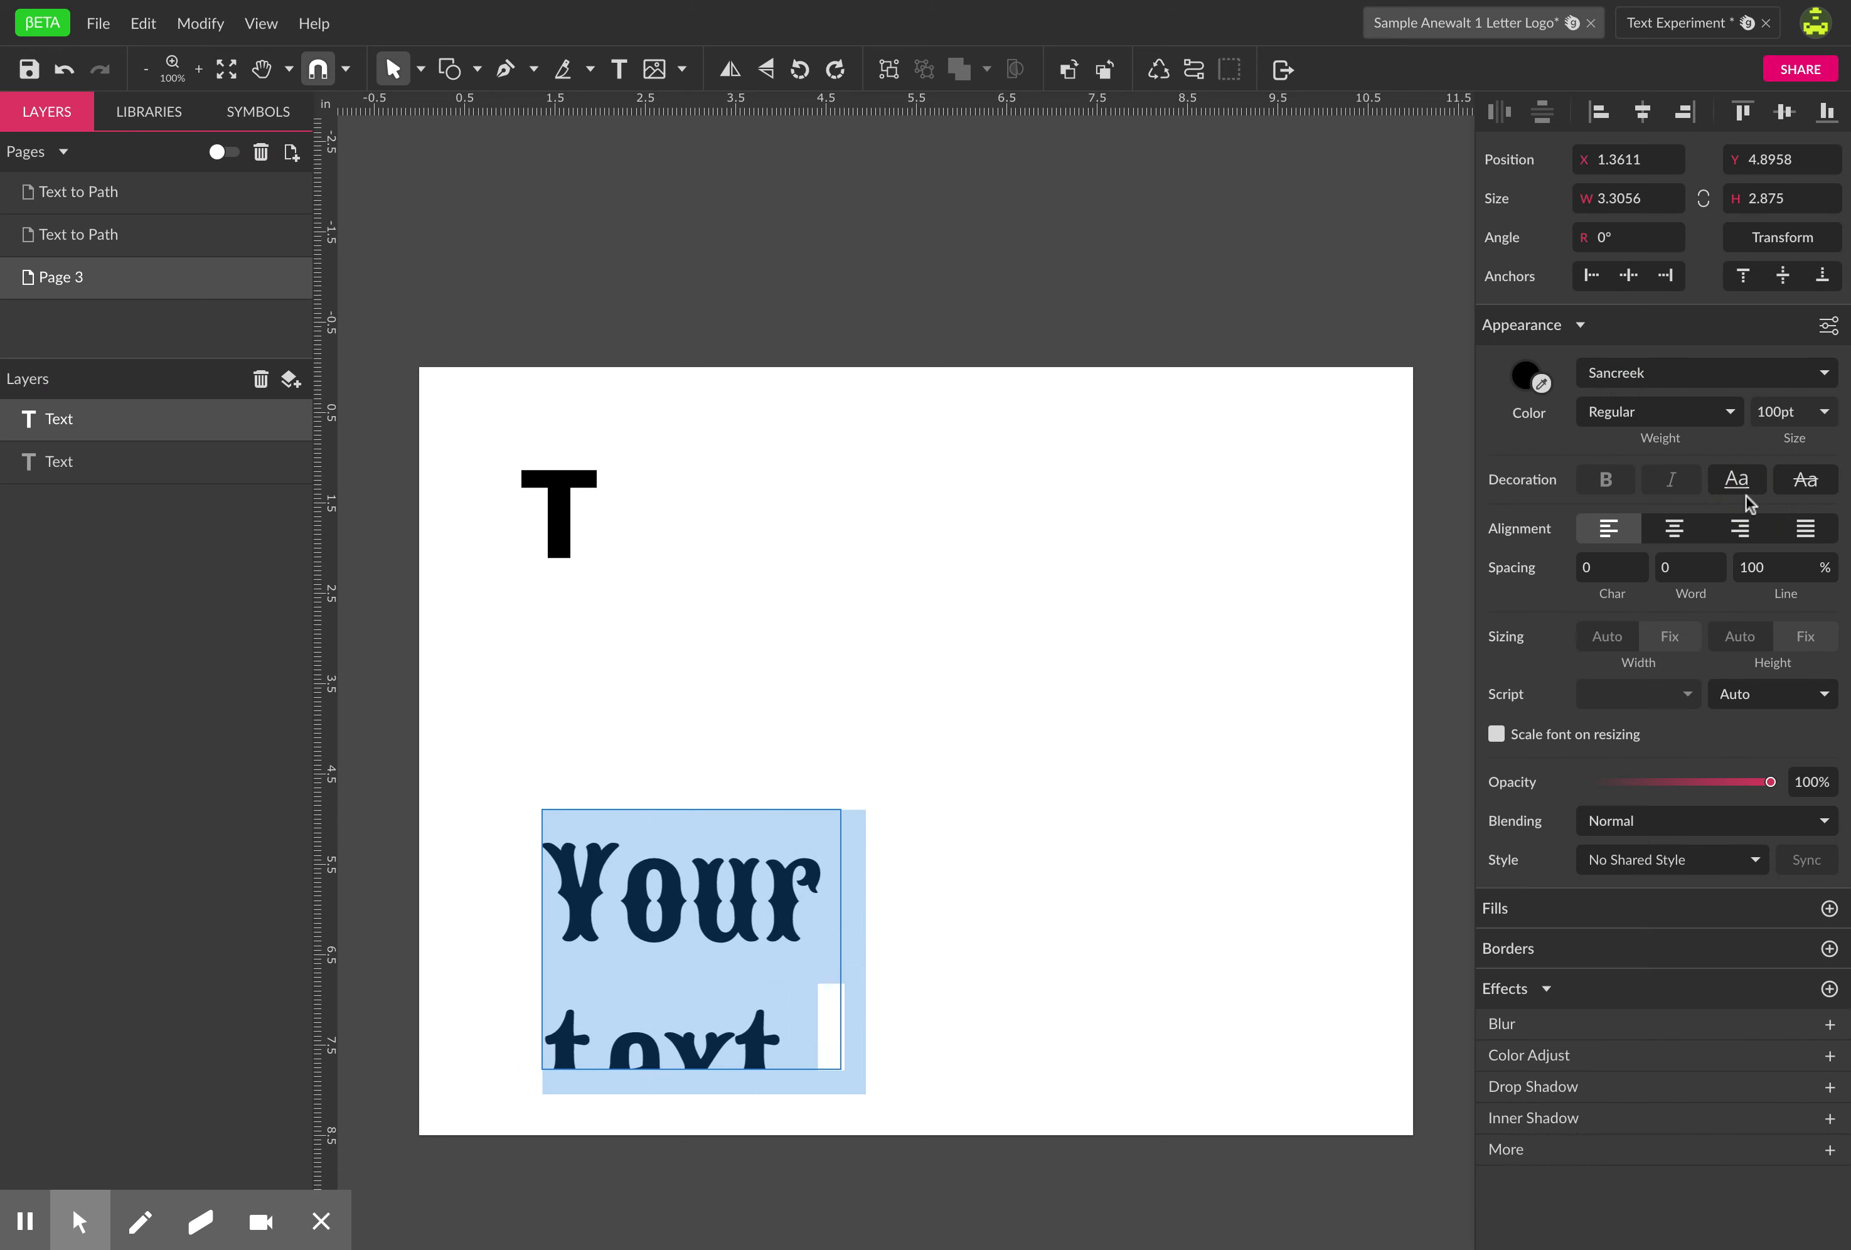
- Reduce the Sancreek placeholder text to its initial letter Y and finish editing the text
click(692, 920)
drag(625, 929, 847, 1064)
text(here)
key(BackSpace)
key(BackSpace)
key(BackSpace)
key(BackSpace)
key(BackSpace)
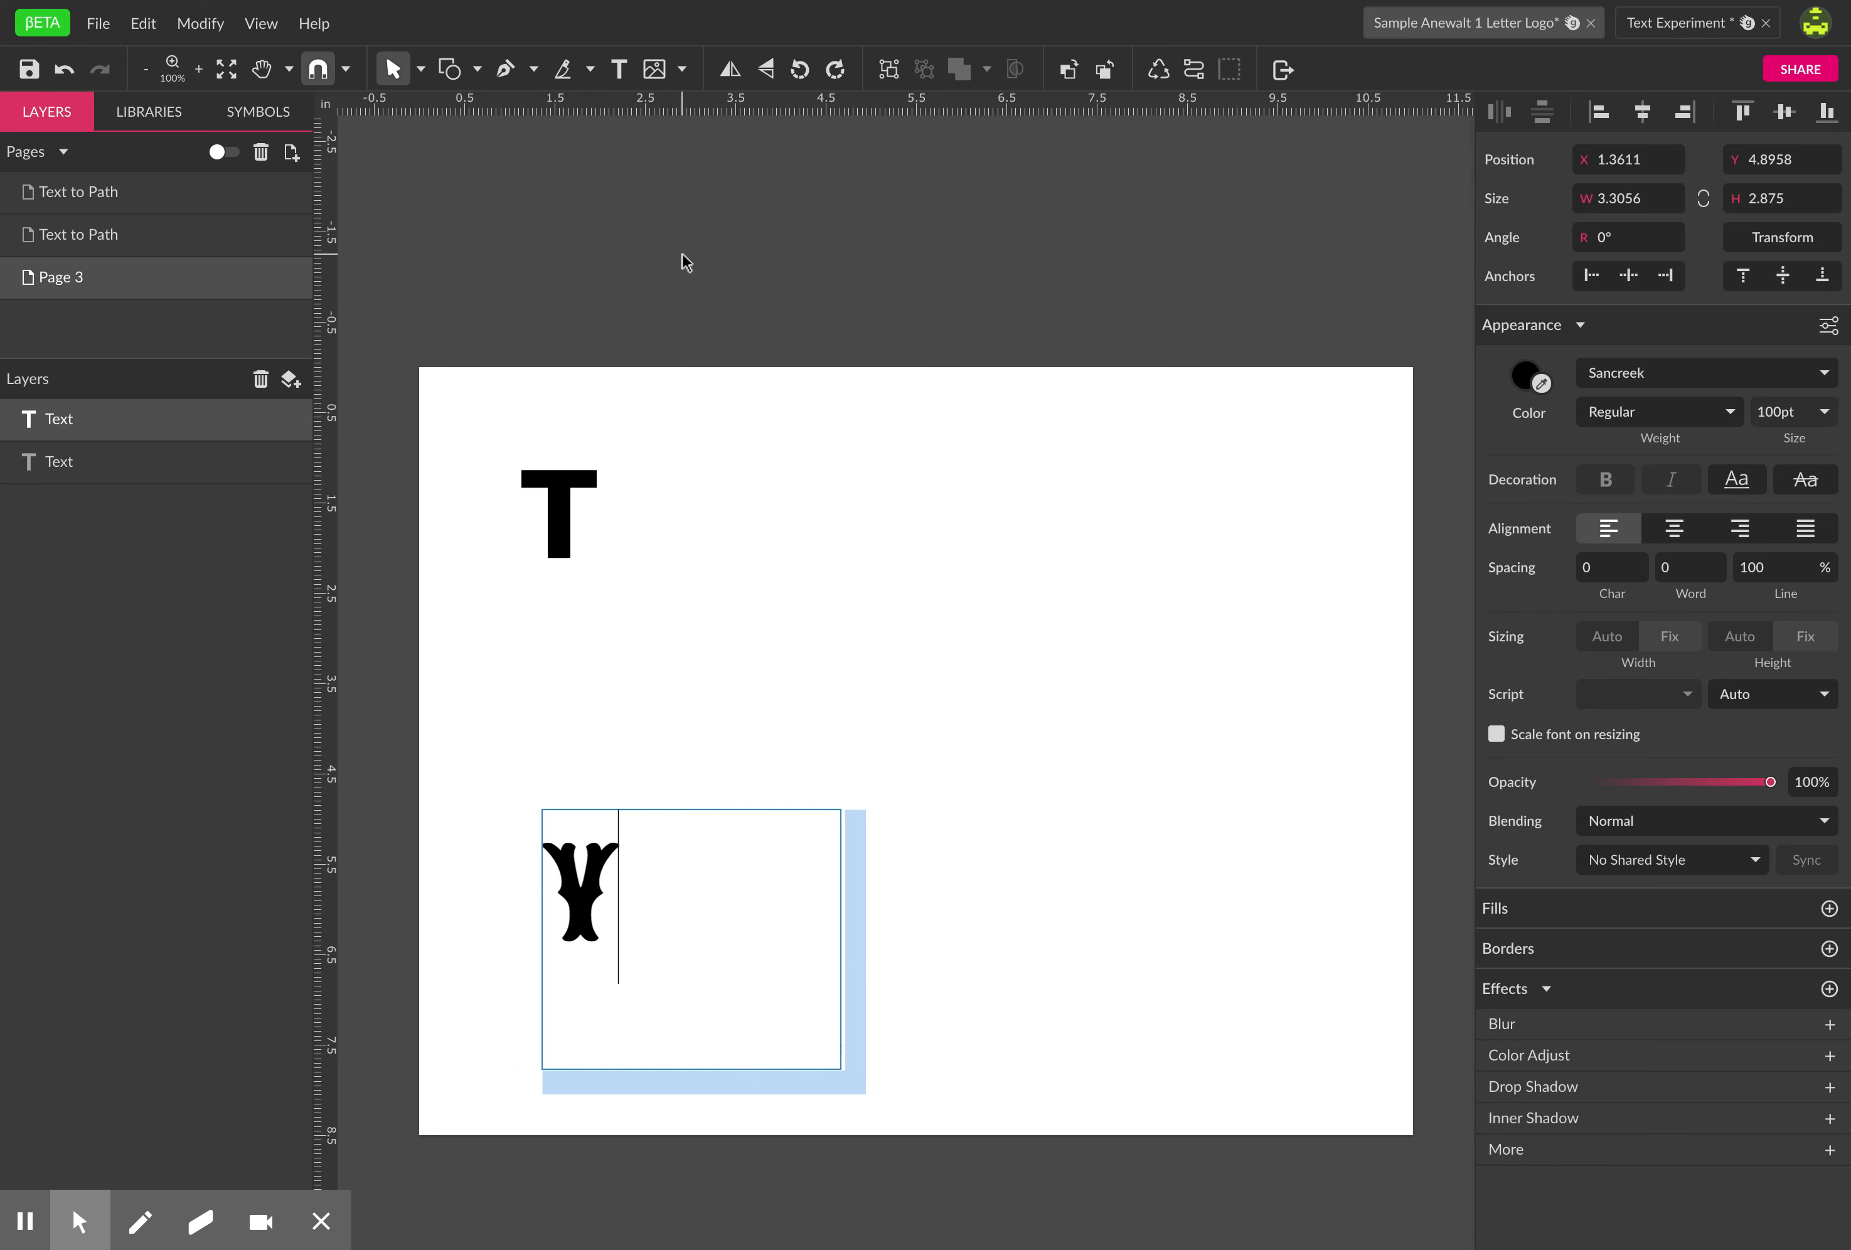
click(1014, 435)
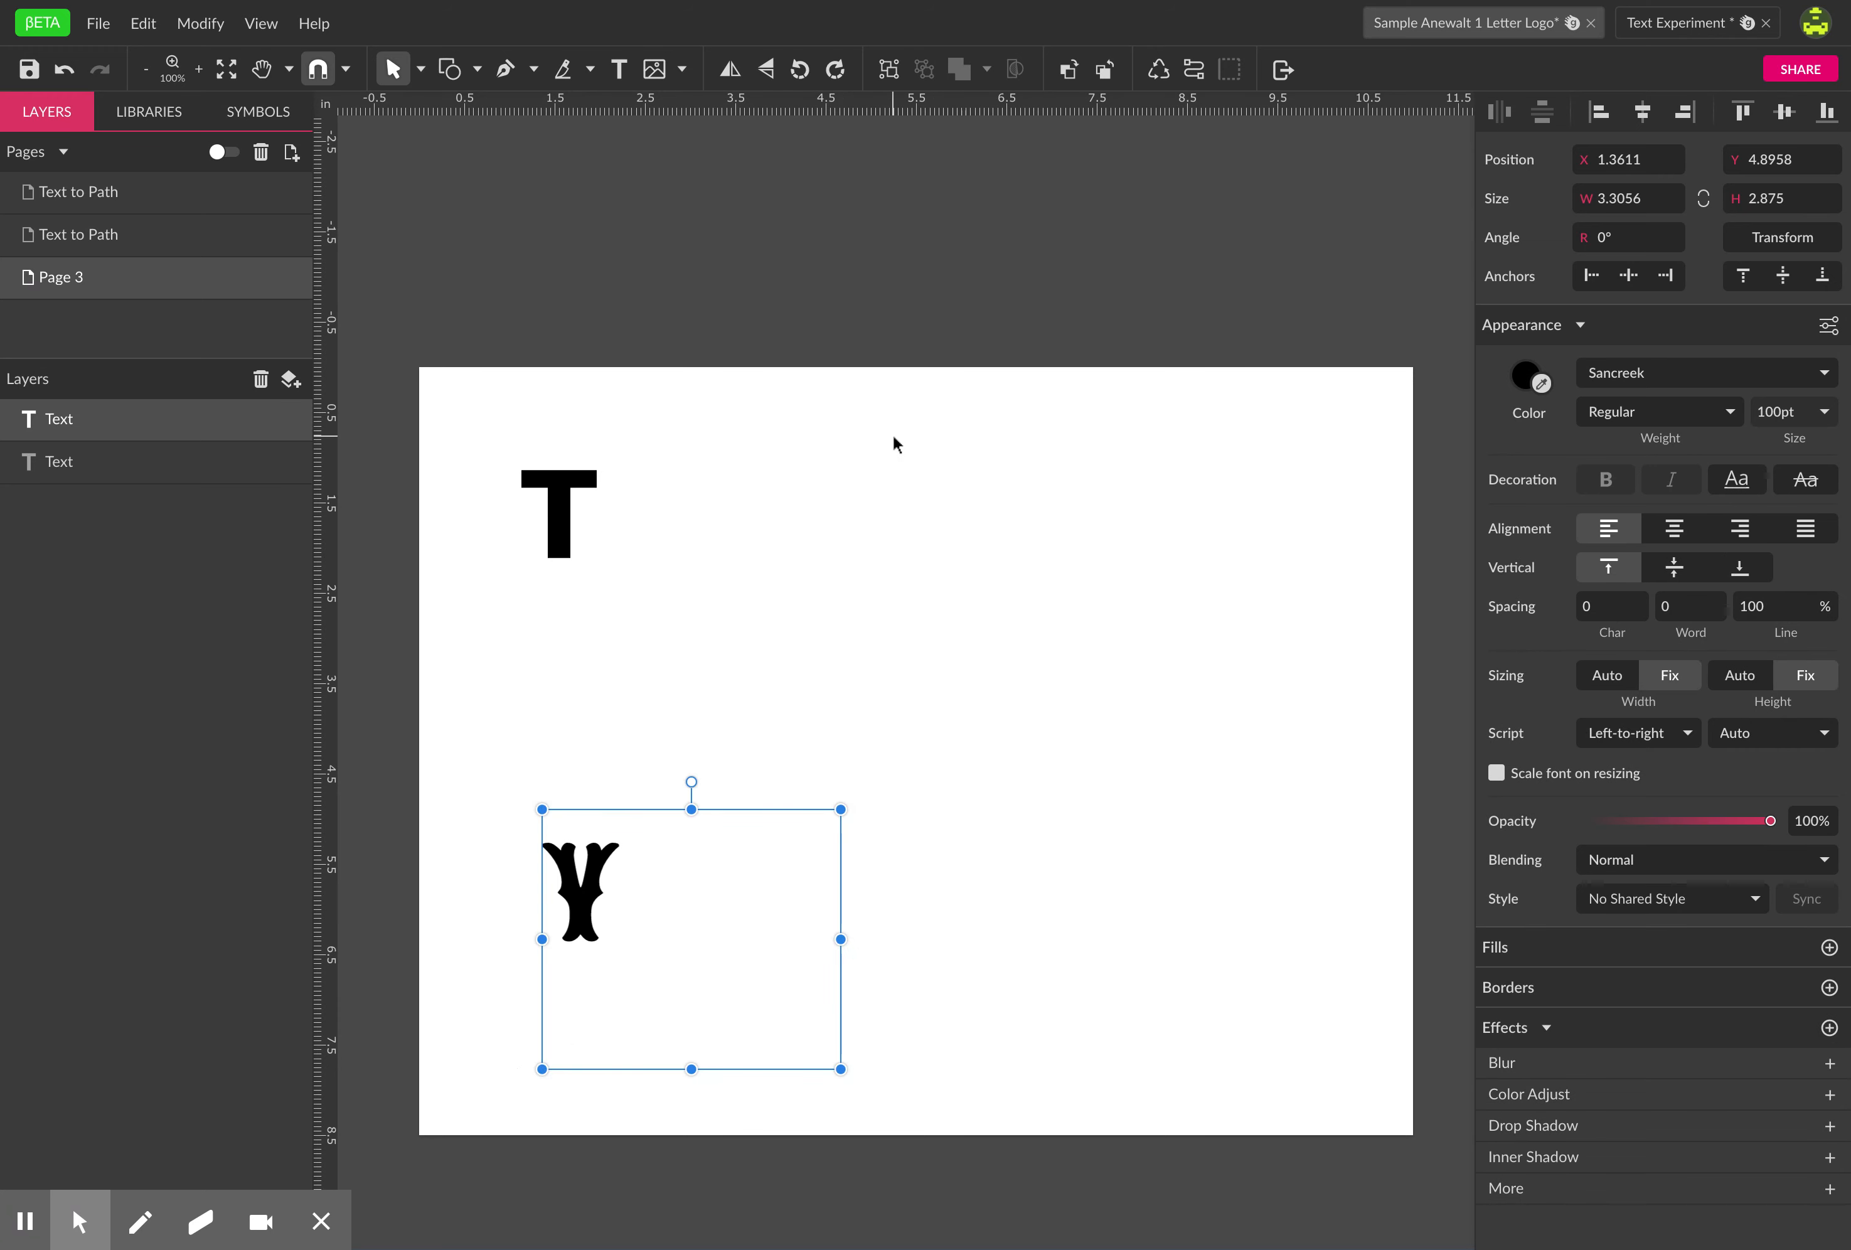
click(620, 71)
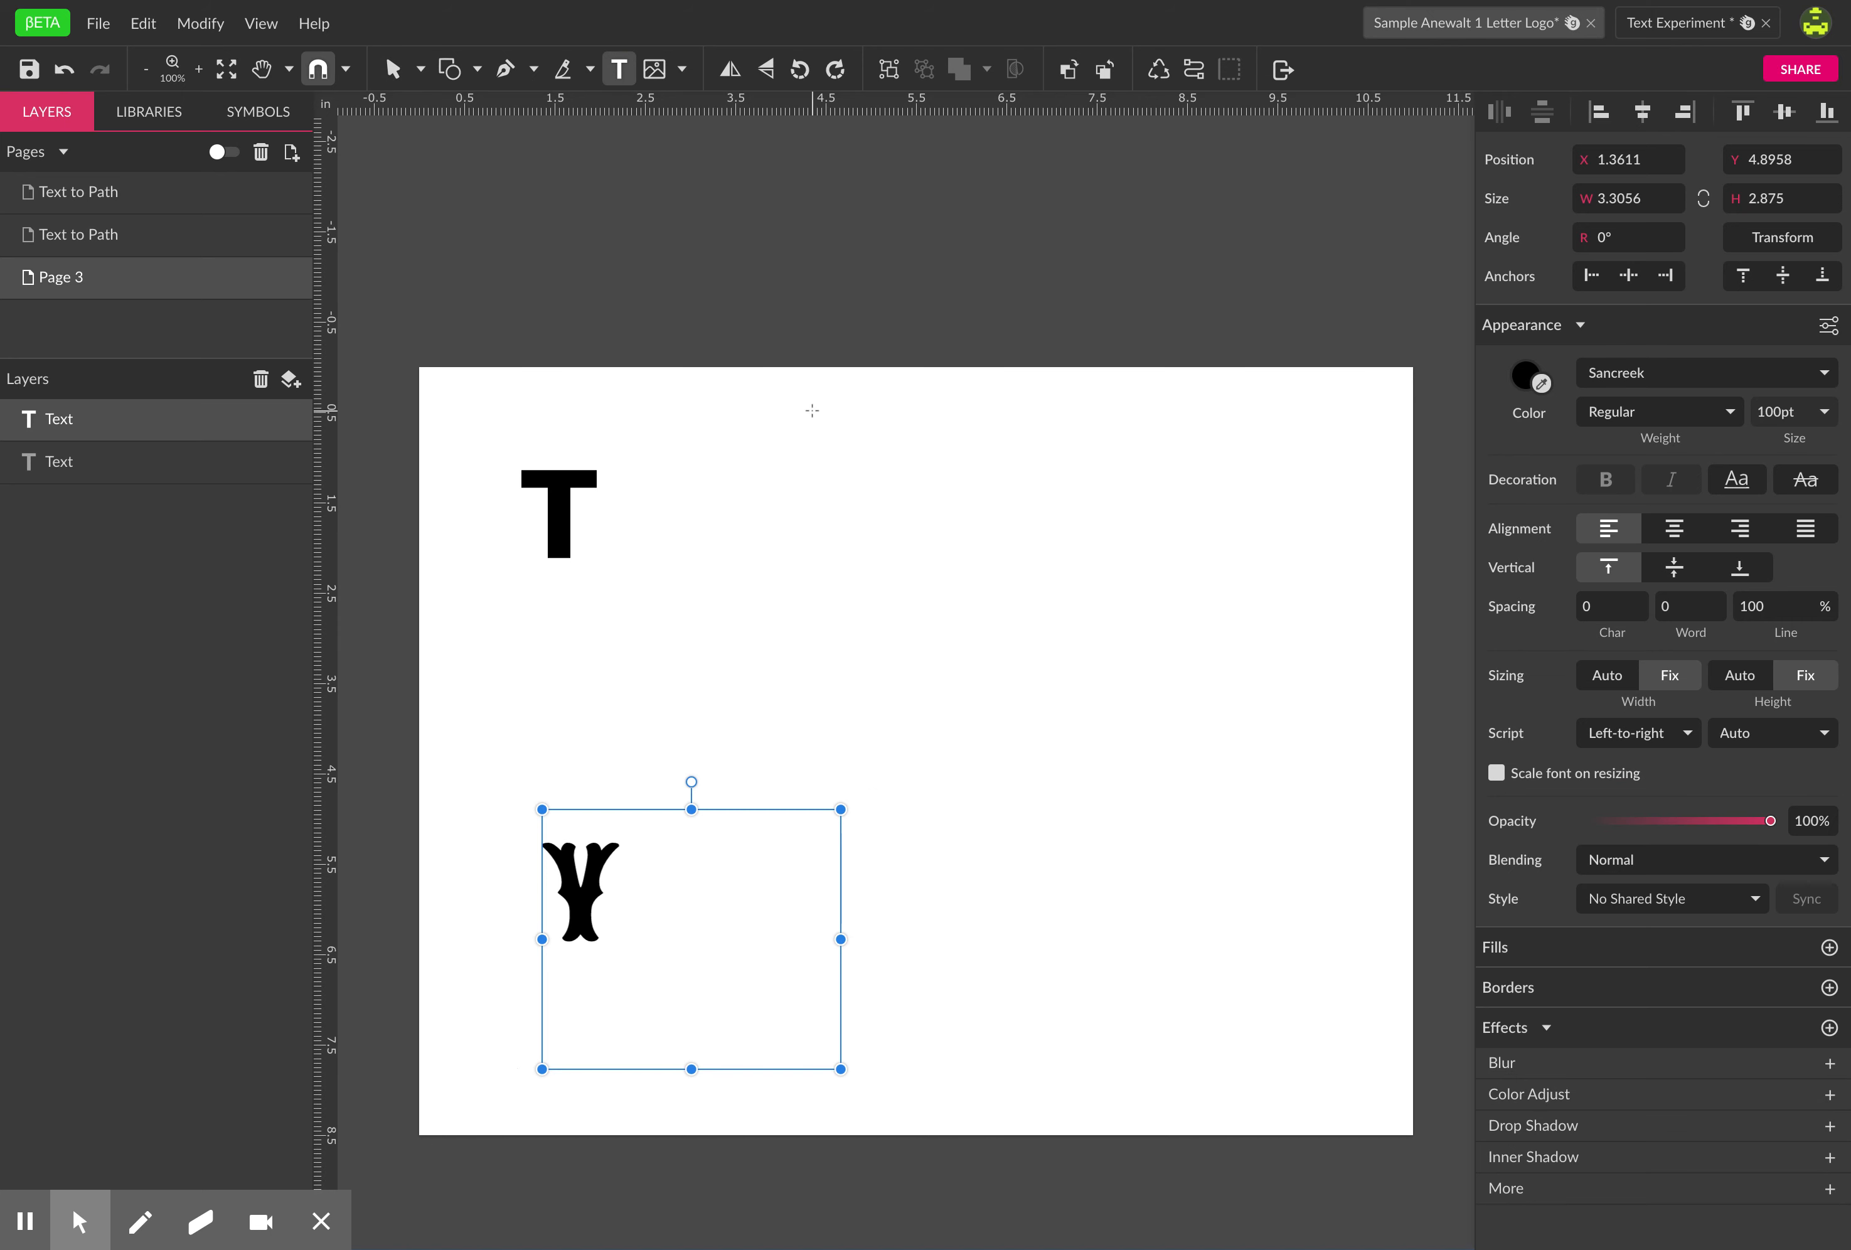
click(395, 72)
click(634, 200)
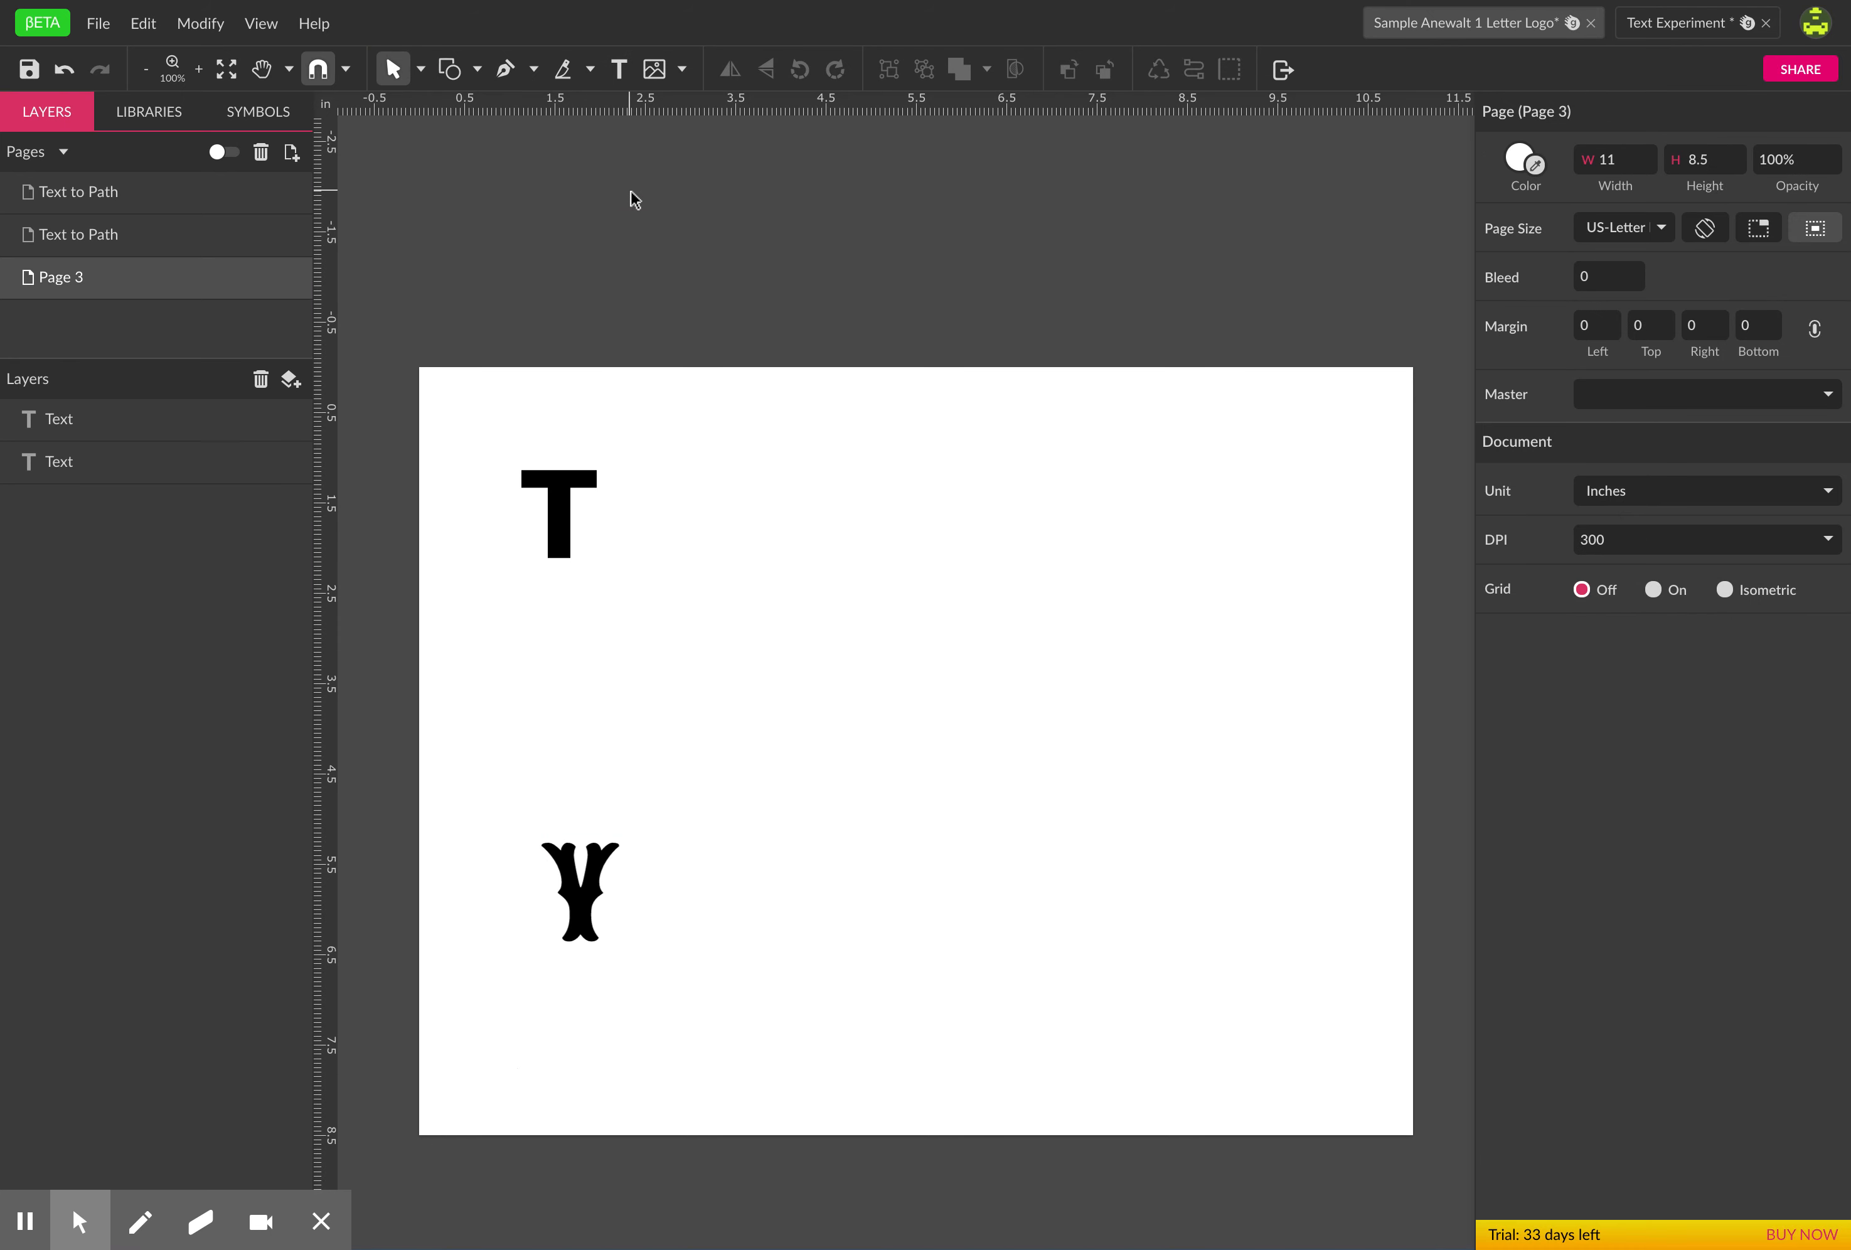
- Draw a text frame about 1.9 by 2.4 inches in the page's upper-right area and replace its placeholder text with the letter A
click(620, 70)
drag(975, 440, 1150, 658)
click(1070, 581)
drag(1014, 513, 1199, 684)
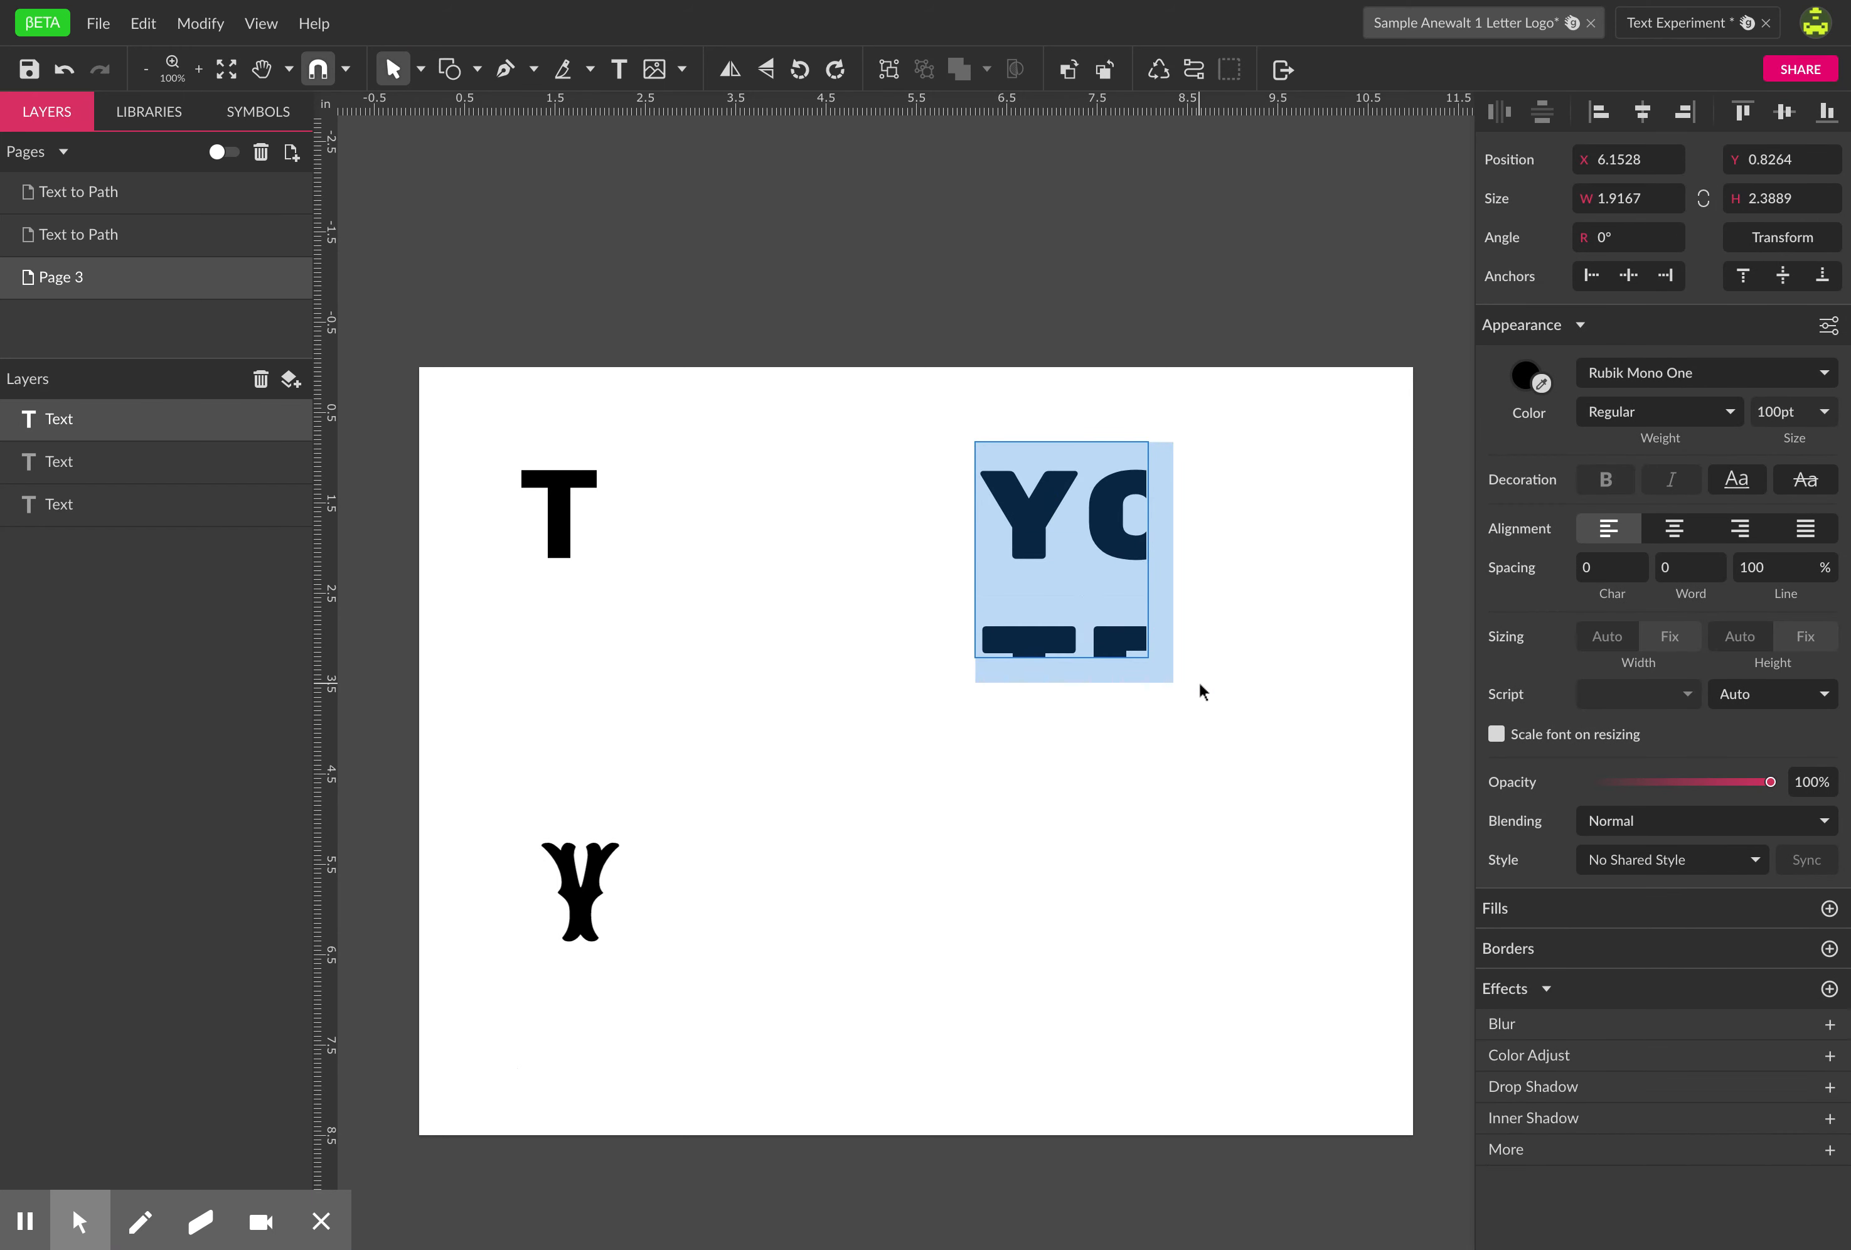
key(BackSpace)
drag(1037, 606, 1154, 664)
key(BackSpace)
key(BackSpace)
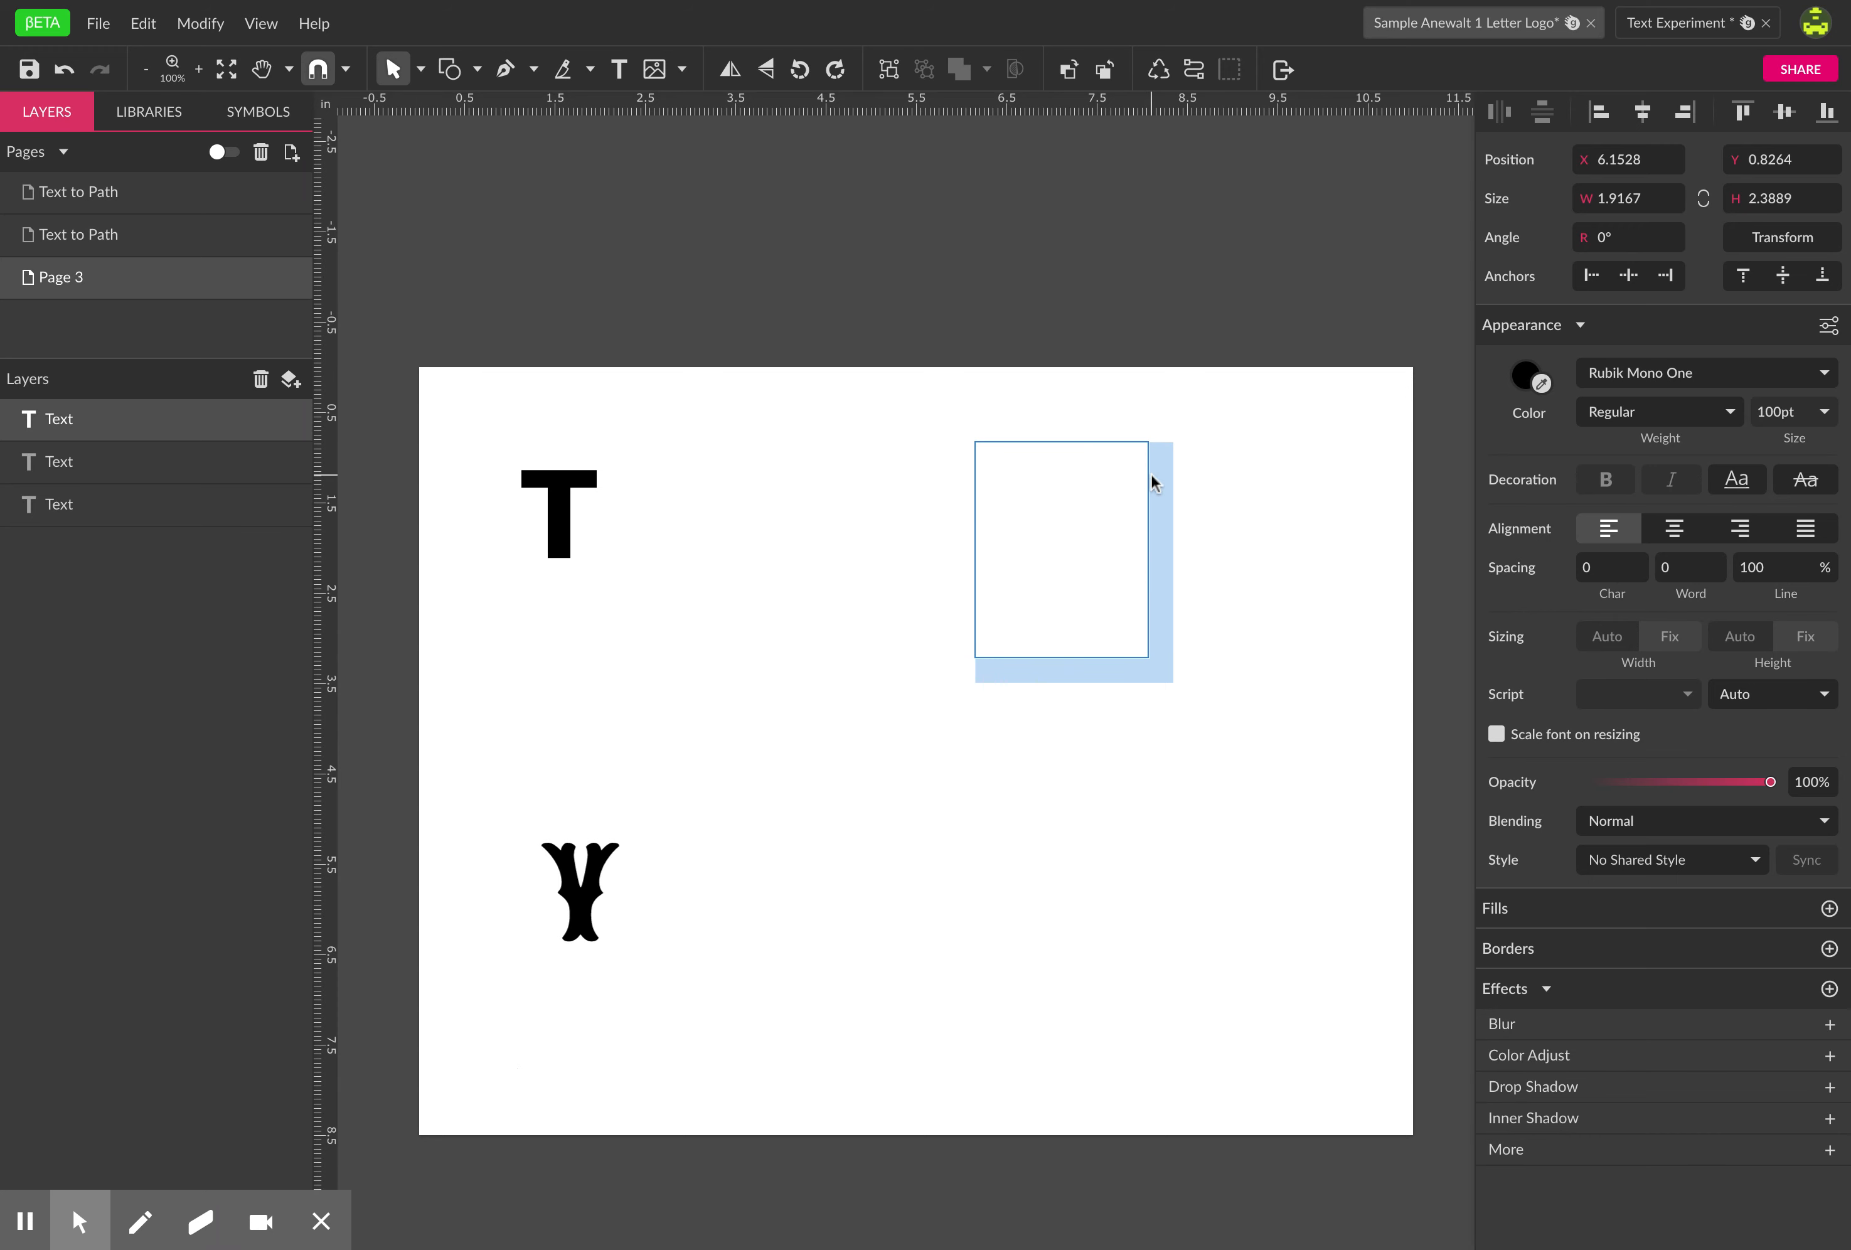
text(A)
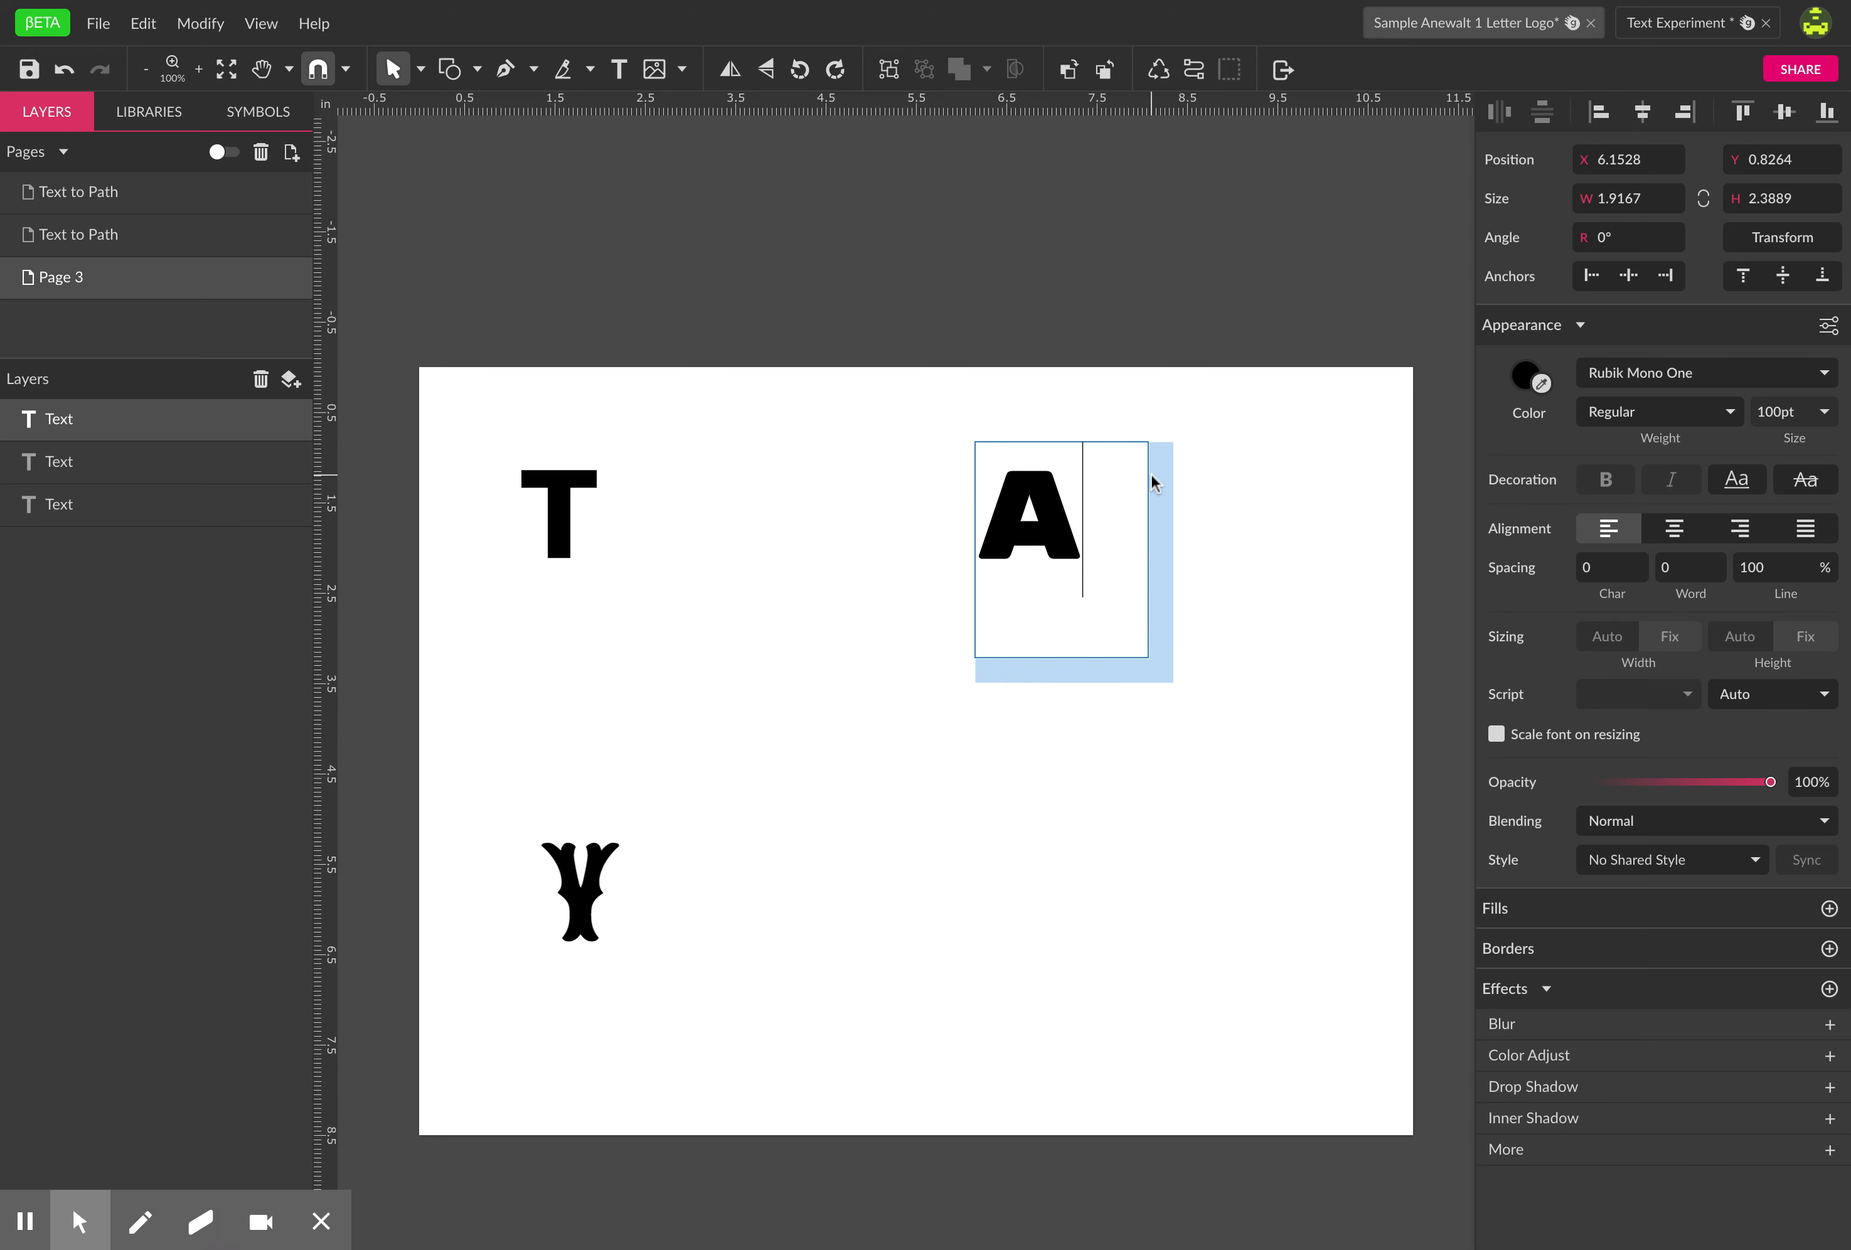
- Change the font of the letter A to Sonsie One, shift its frame right to about X 6.58 inches and deselect it
click(1722, 383)
scroll(1690, 689, down, 5)
scroll(1689, 691, down, 10)
scroll(1689, 691, down, 10)
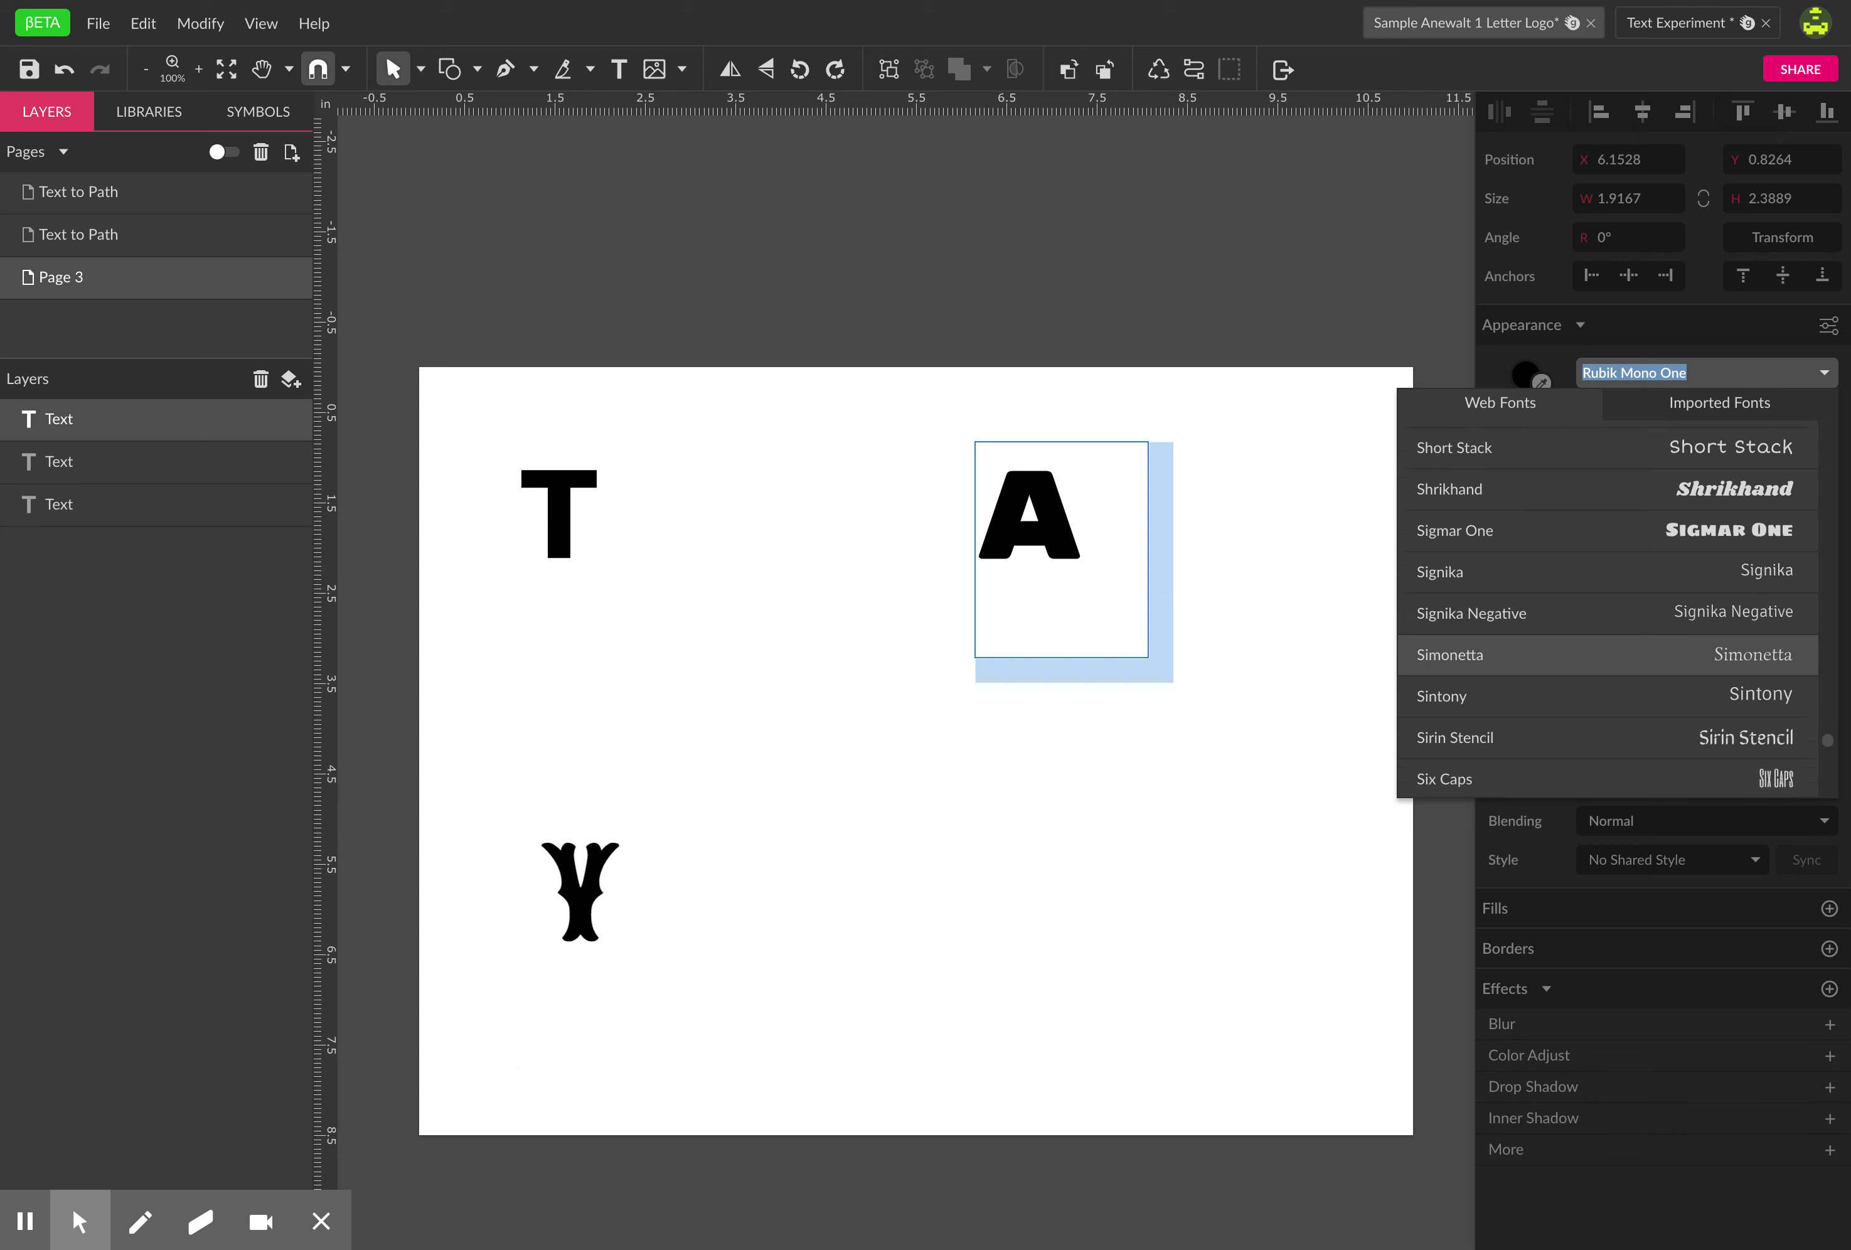
scroll(1690, 691, down, 10)
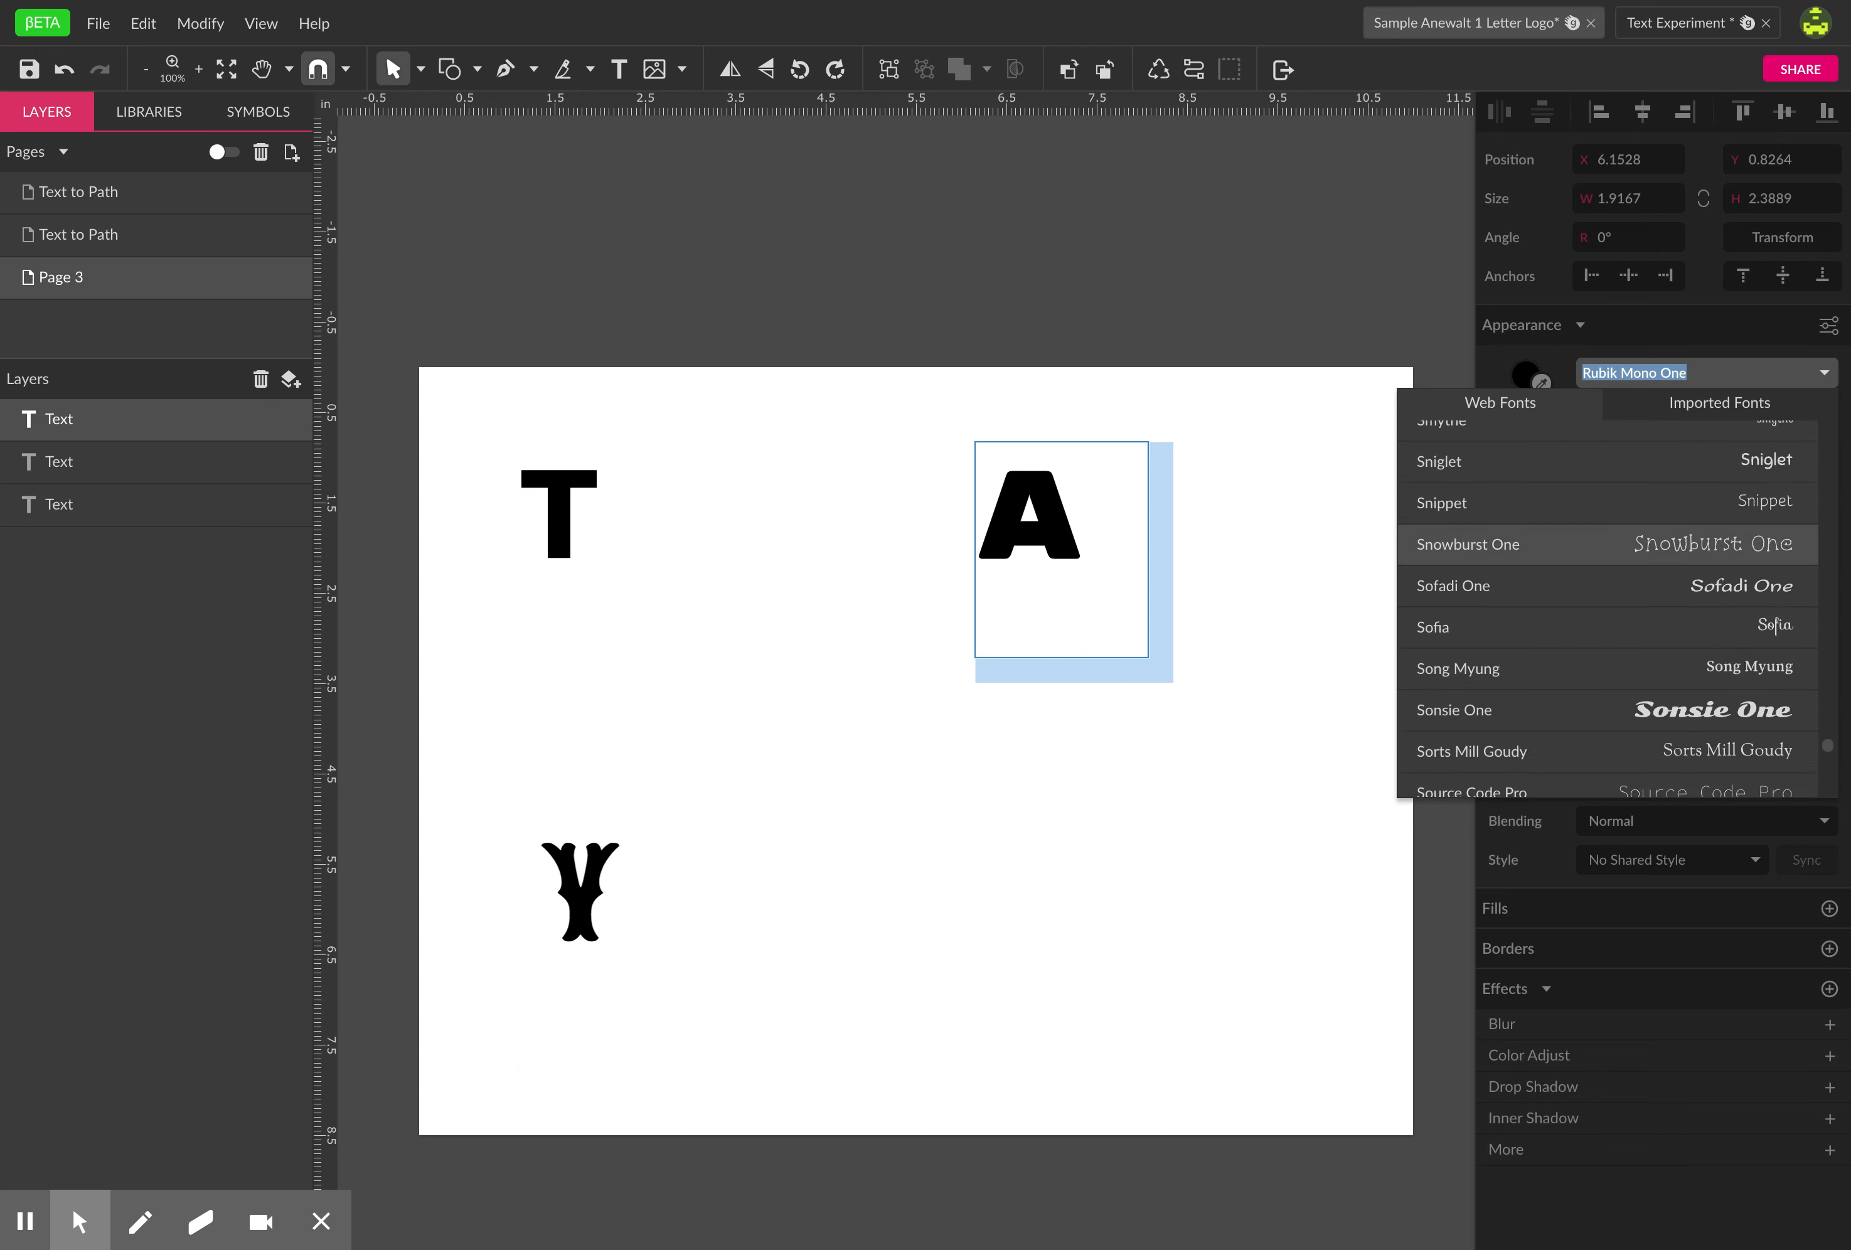
scroll(1688, 494, down, 5)
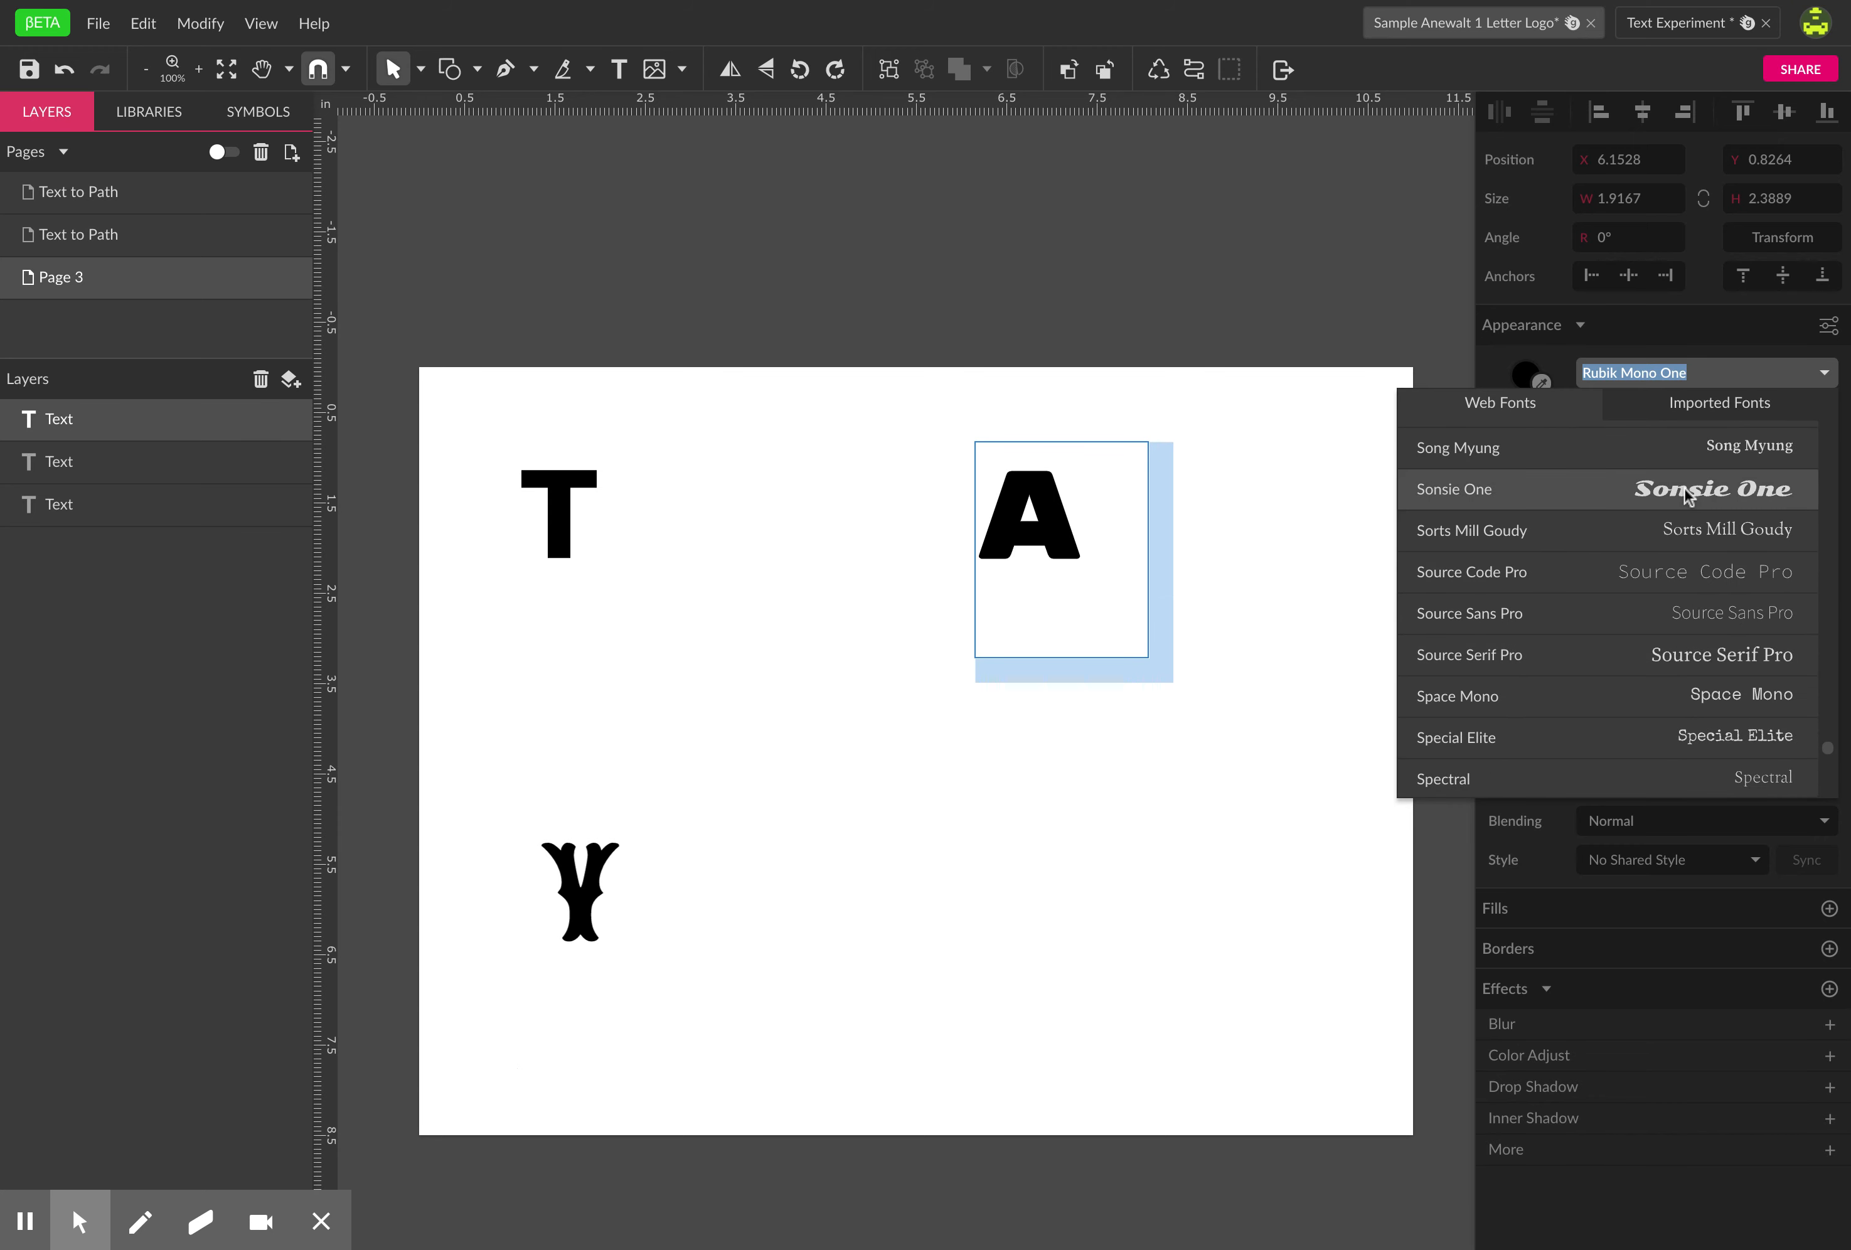
click(1688, 494)
click(1064, 526)
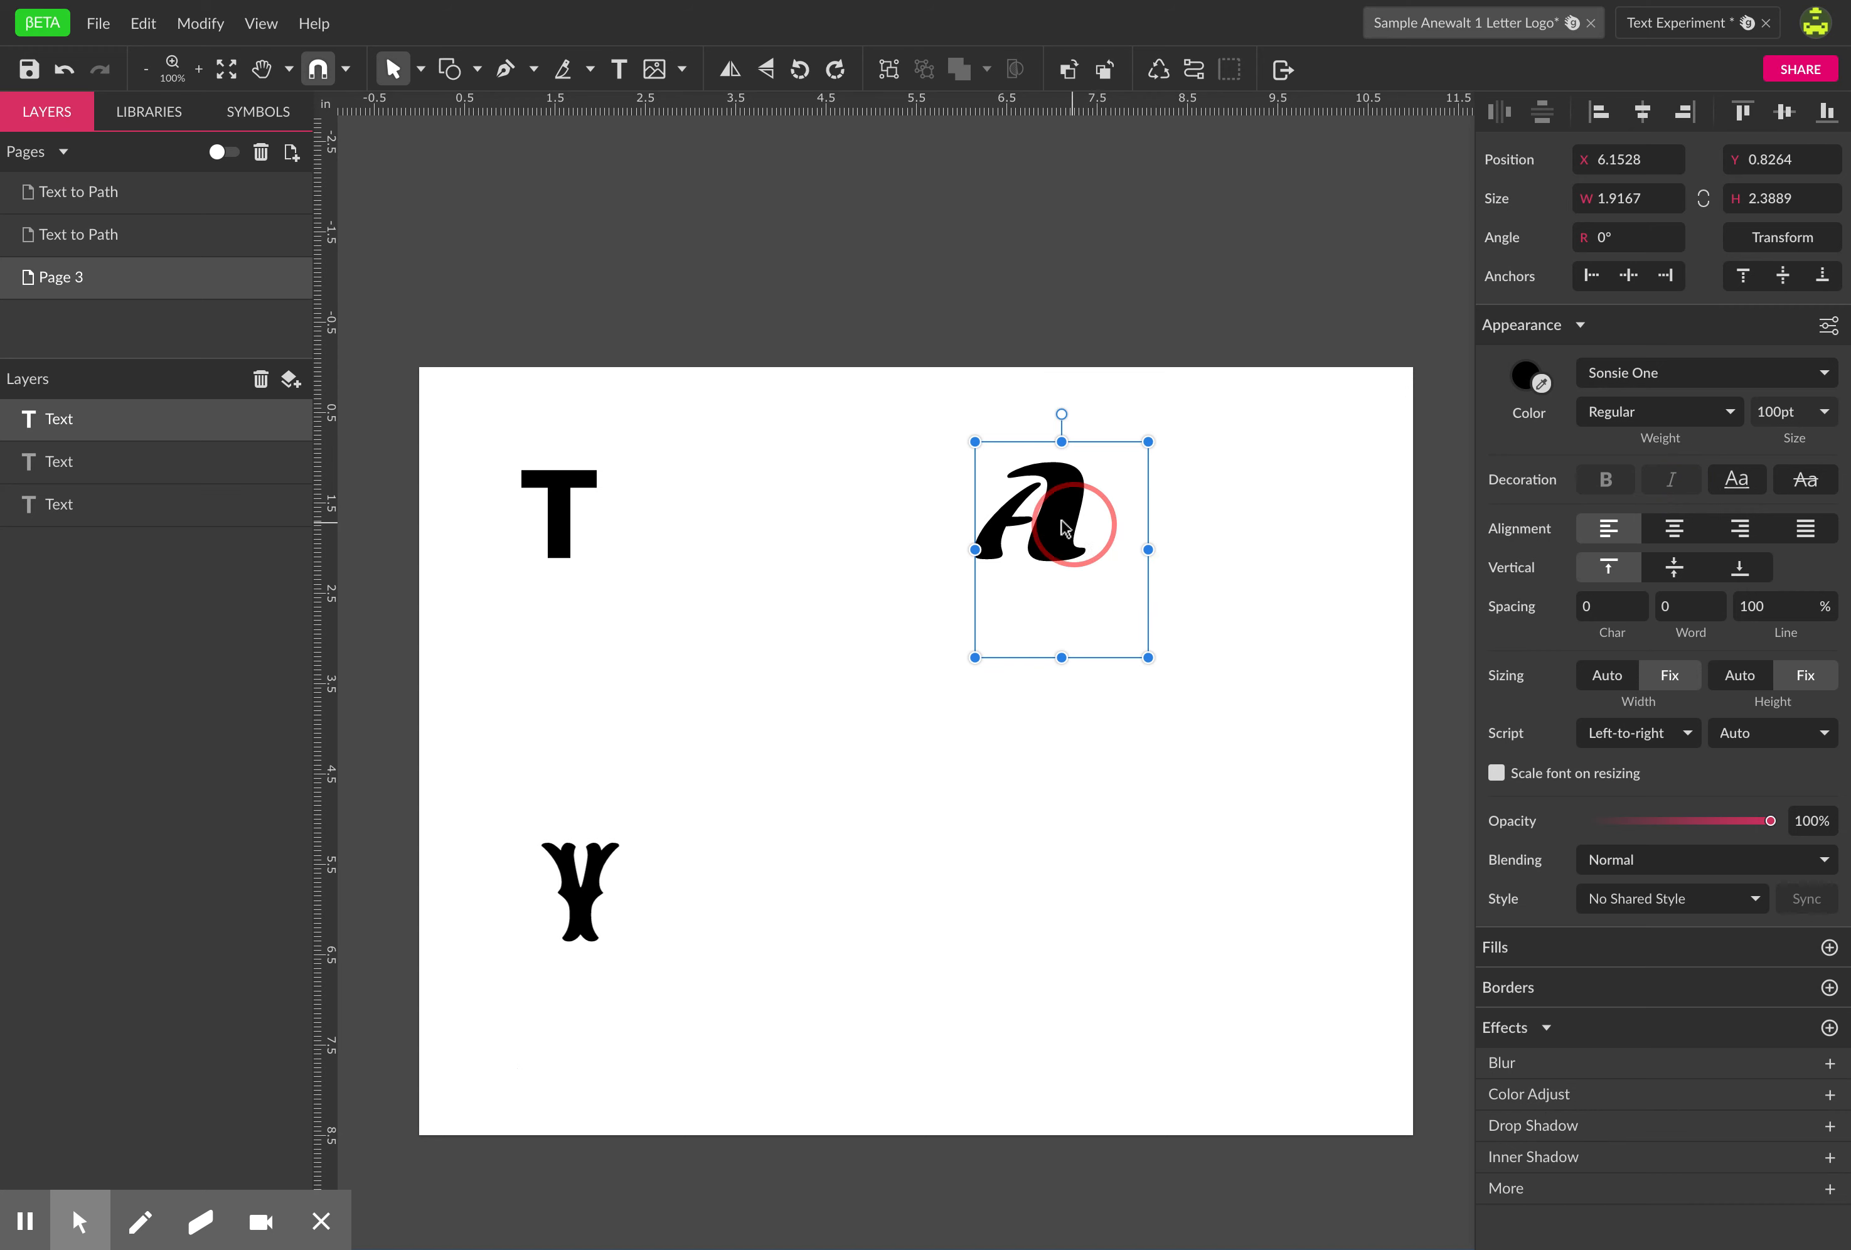
drag(1064, 526, 1180, 554)
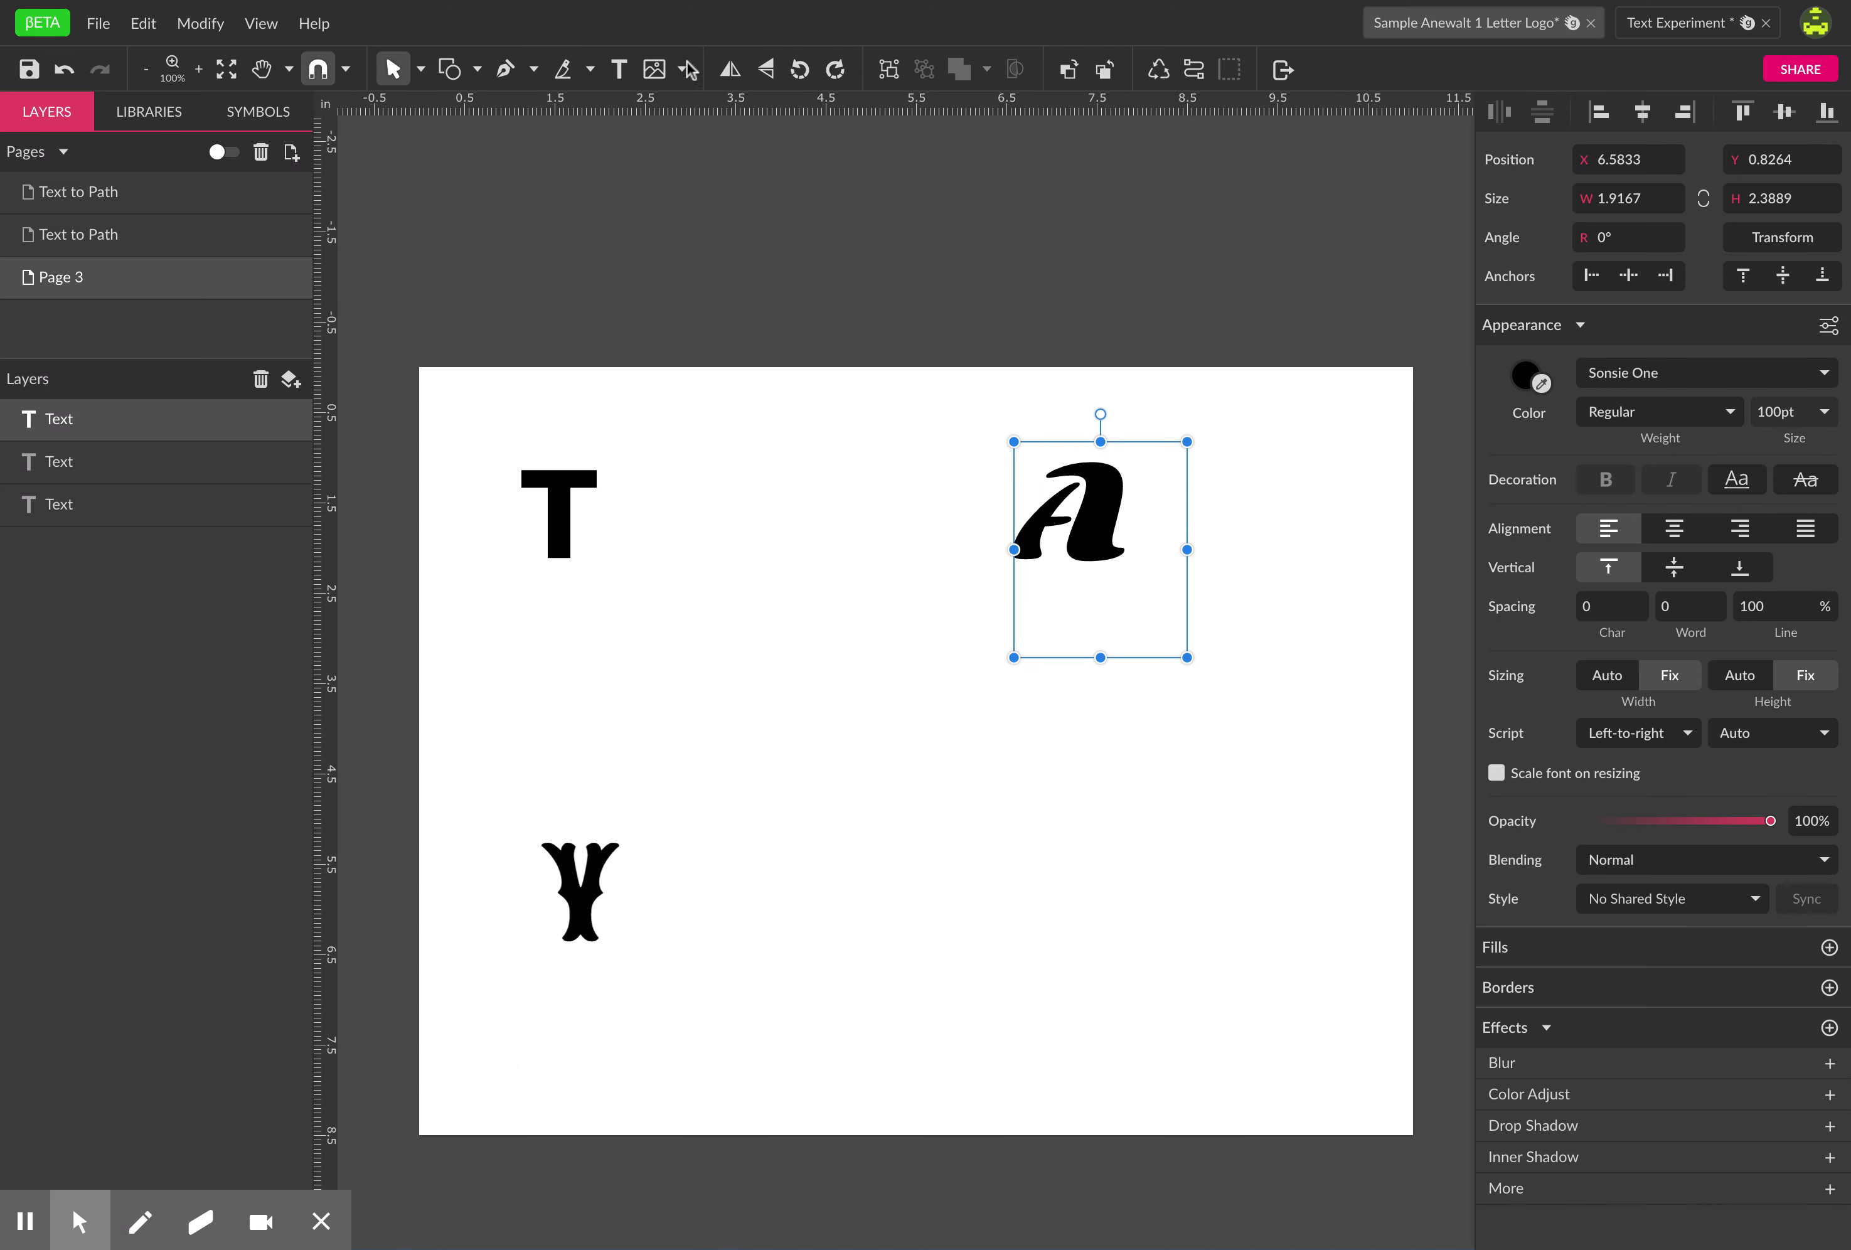
click(740, 263)
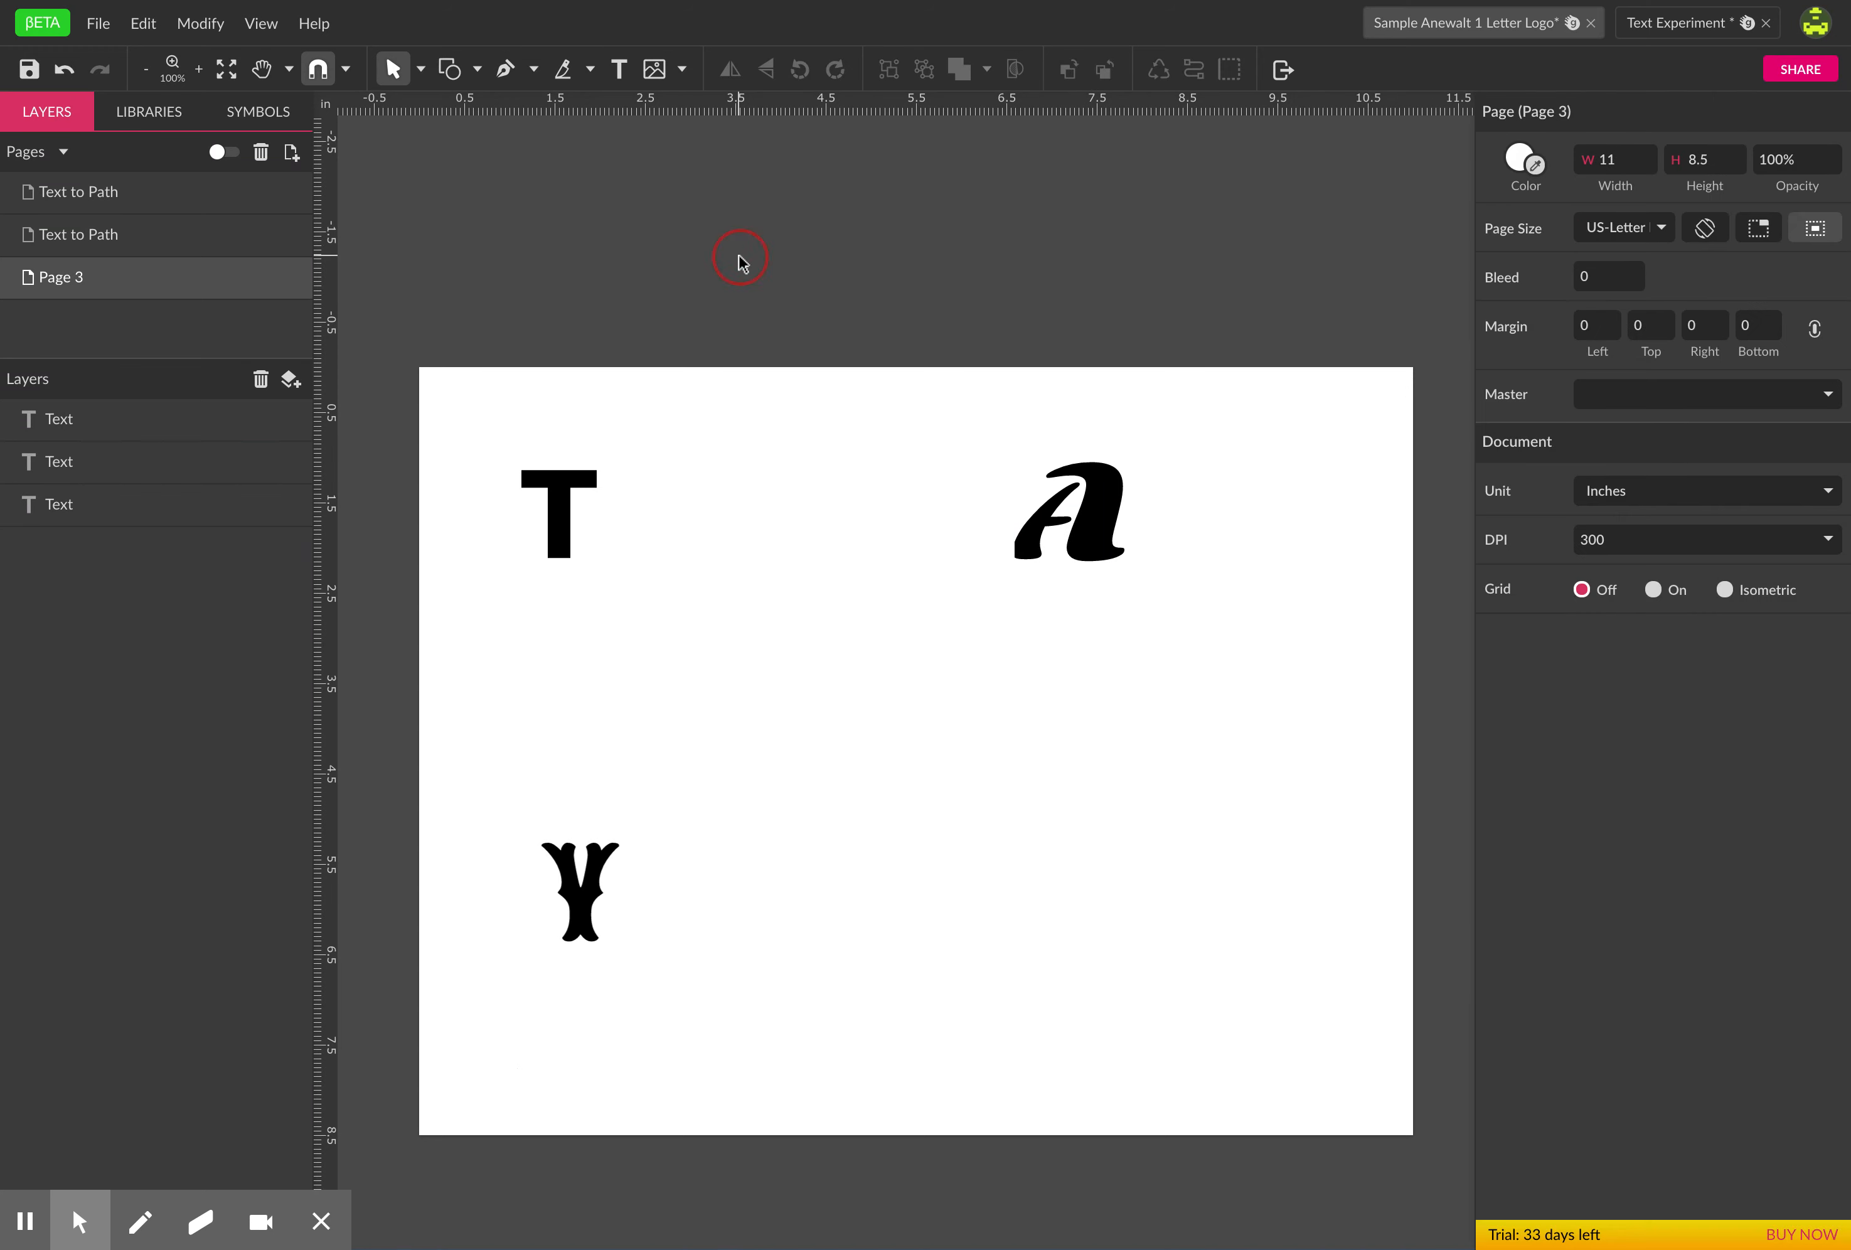
- Add a text object in the page's lower-right area and replace its placeholder text with the letter R
click(619, 70)
click(991, 887)
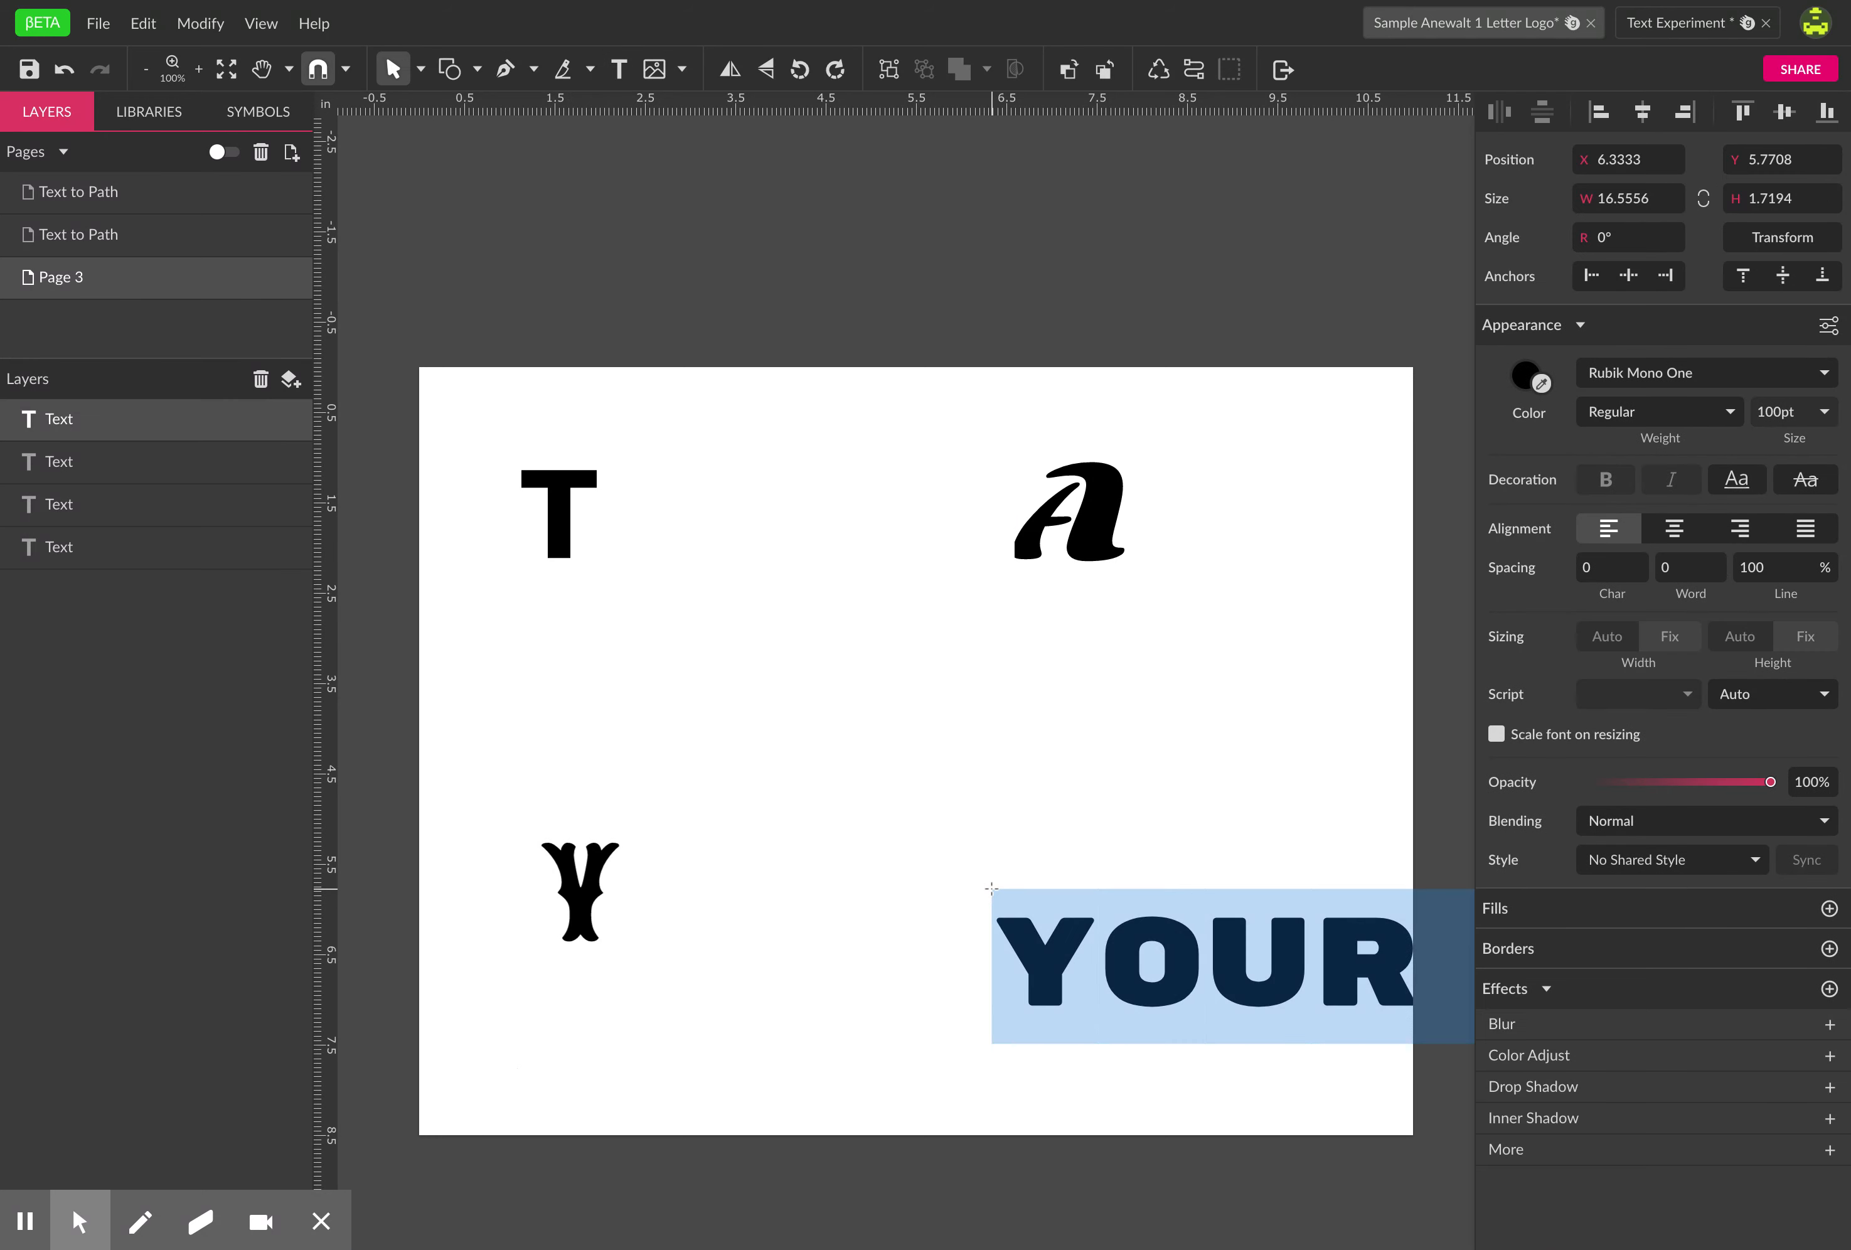
drag(1034, 974, 1445, 985)
key(BackSpace)
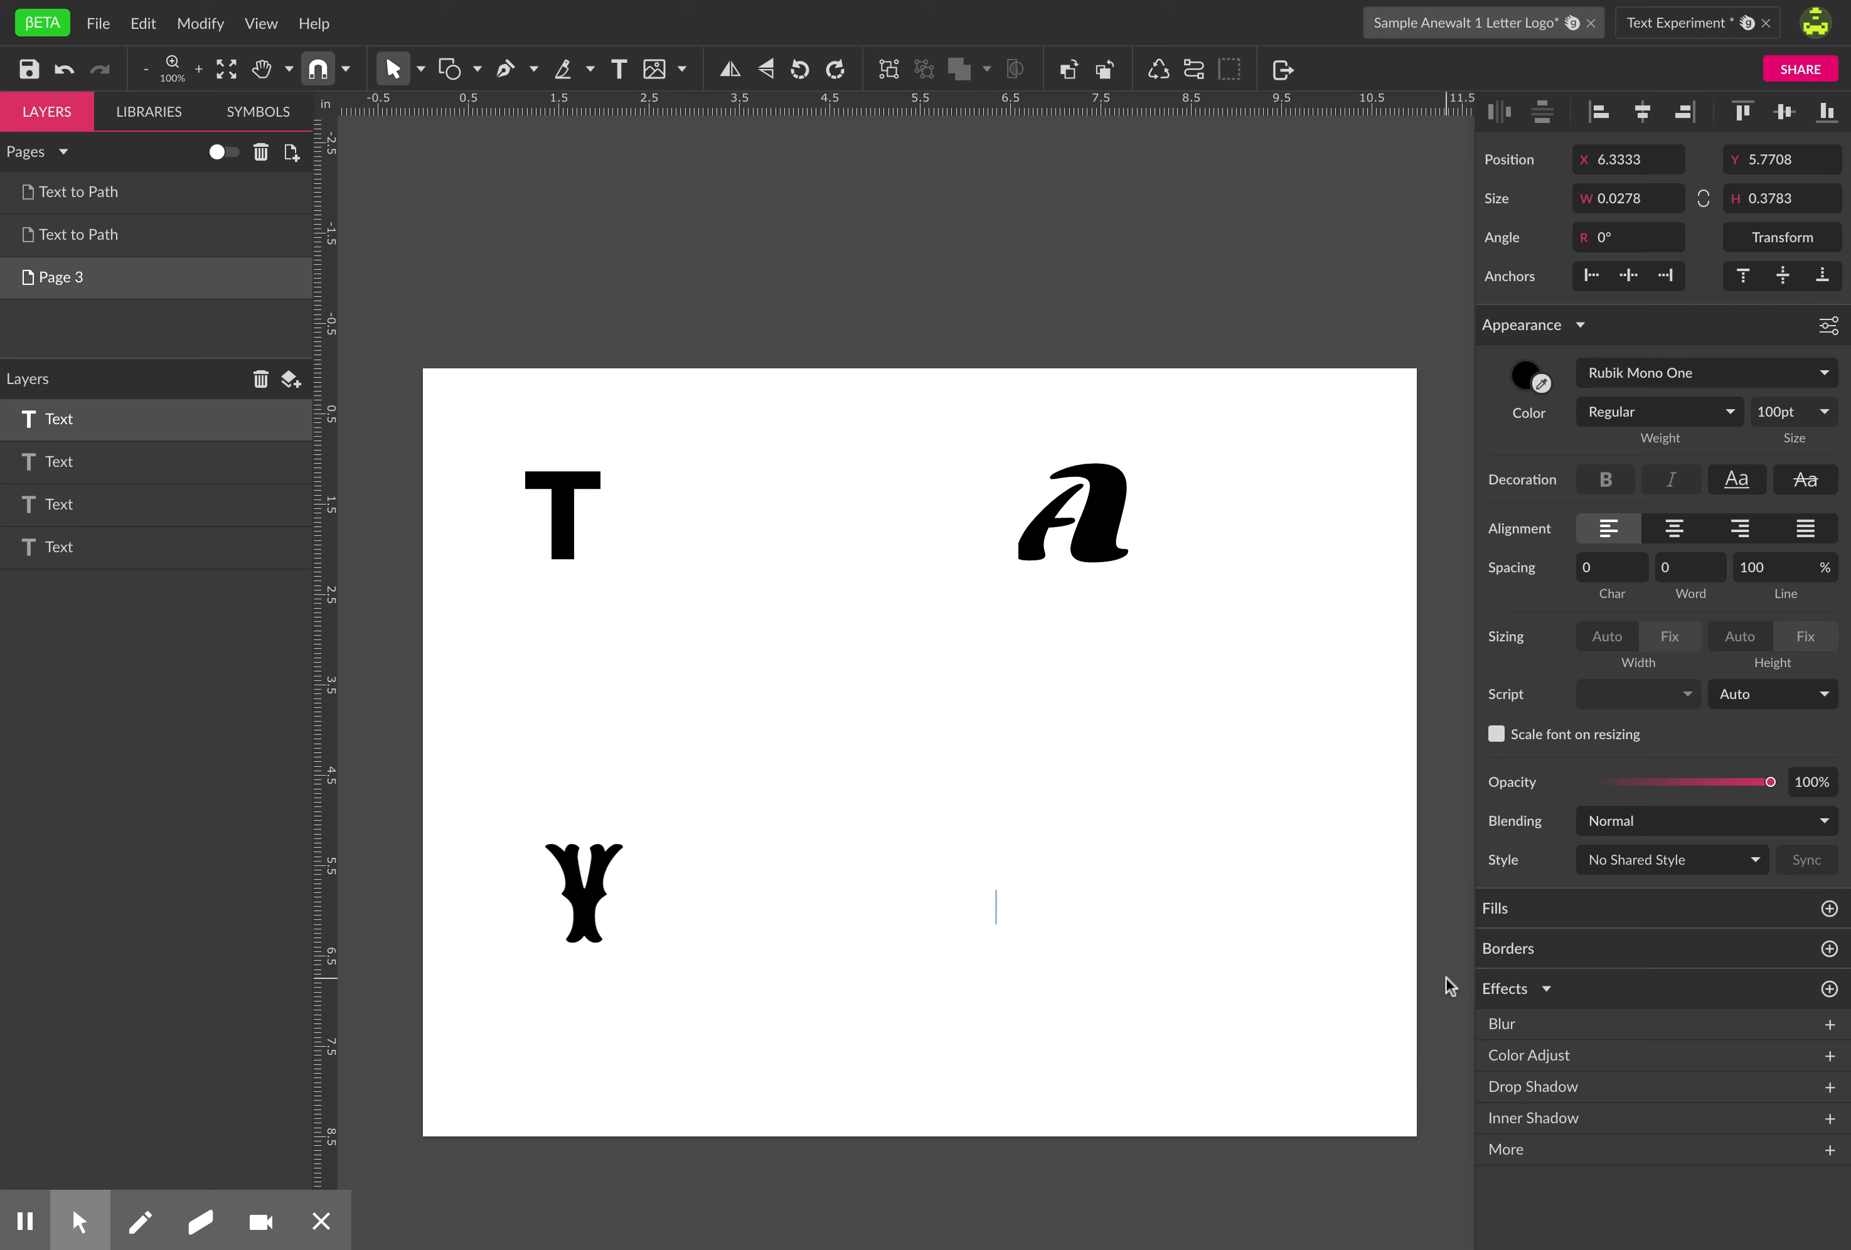
text(R)
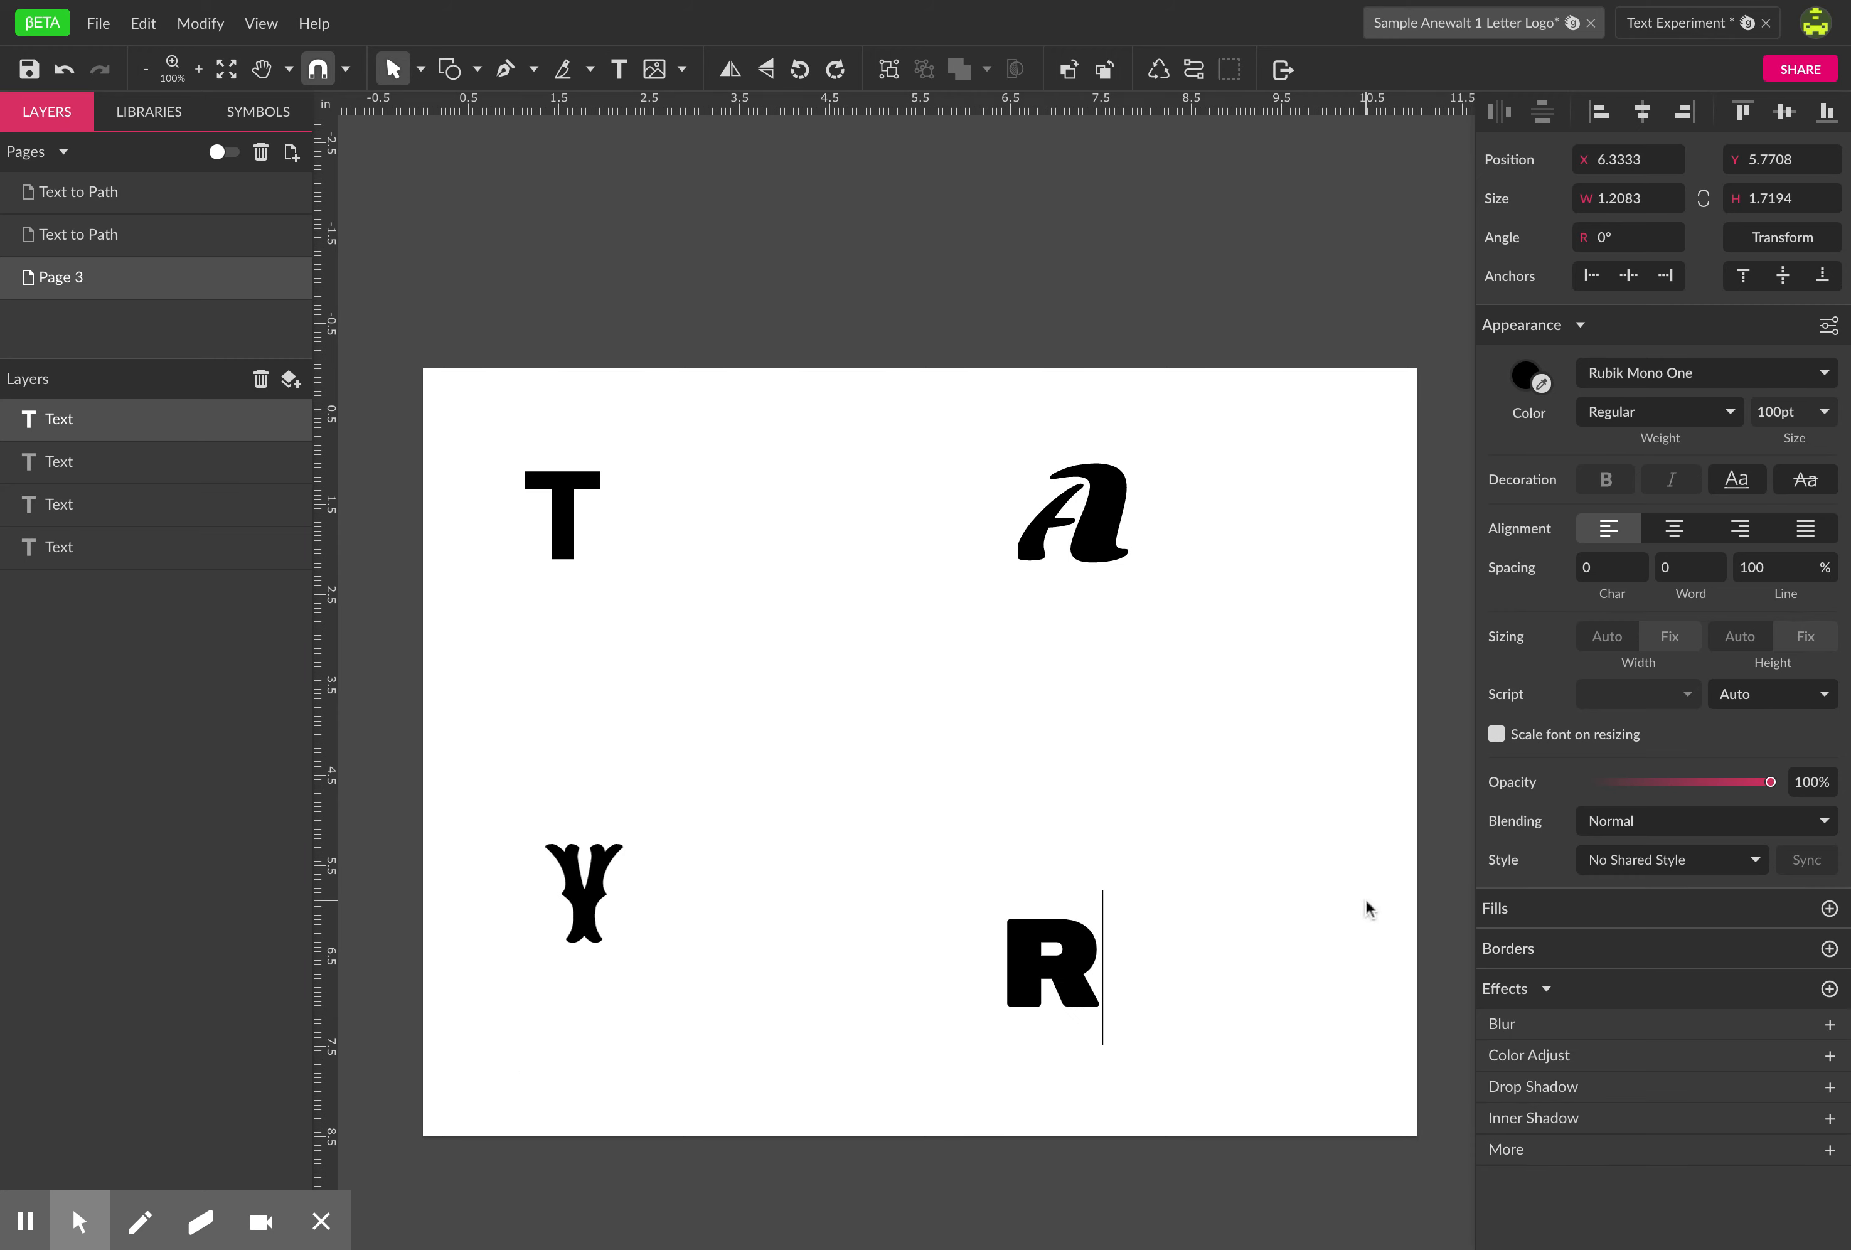
- Change the font of the letter R to Wallpoet
click(1689, 378)
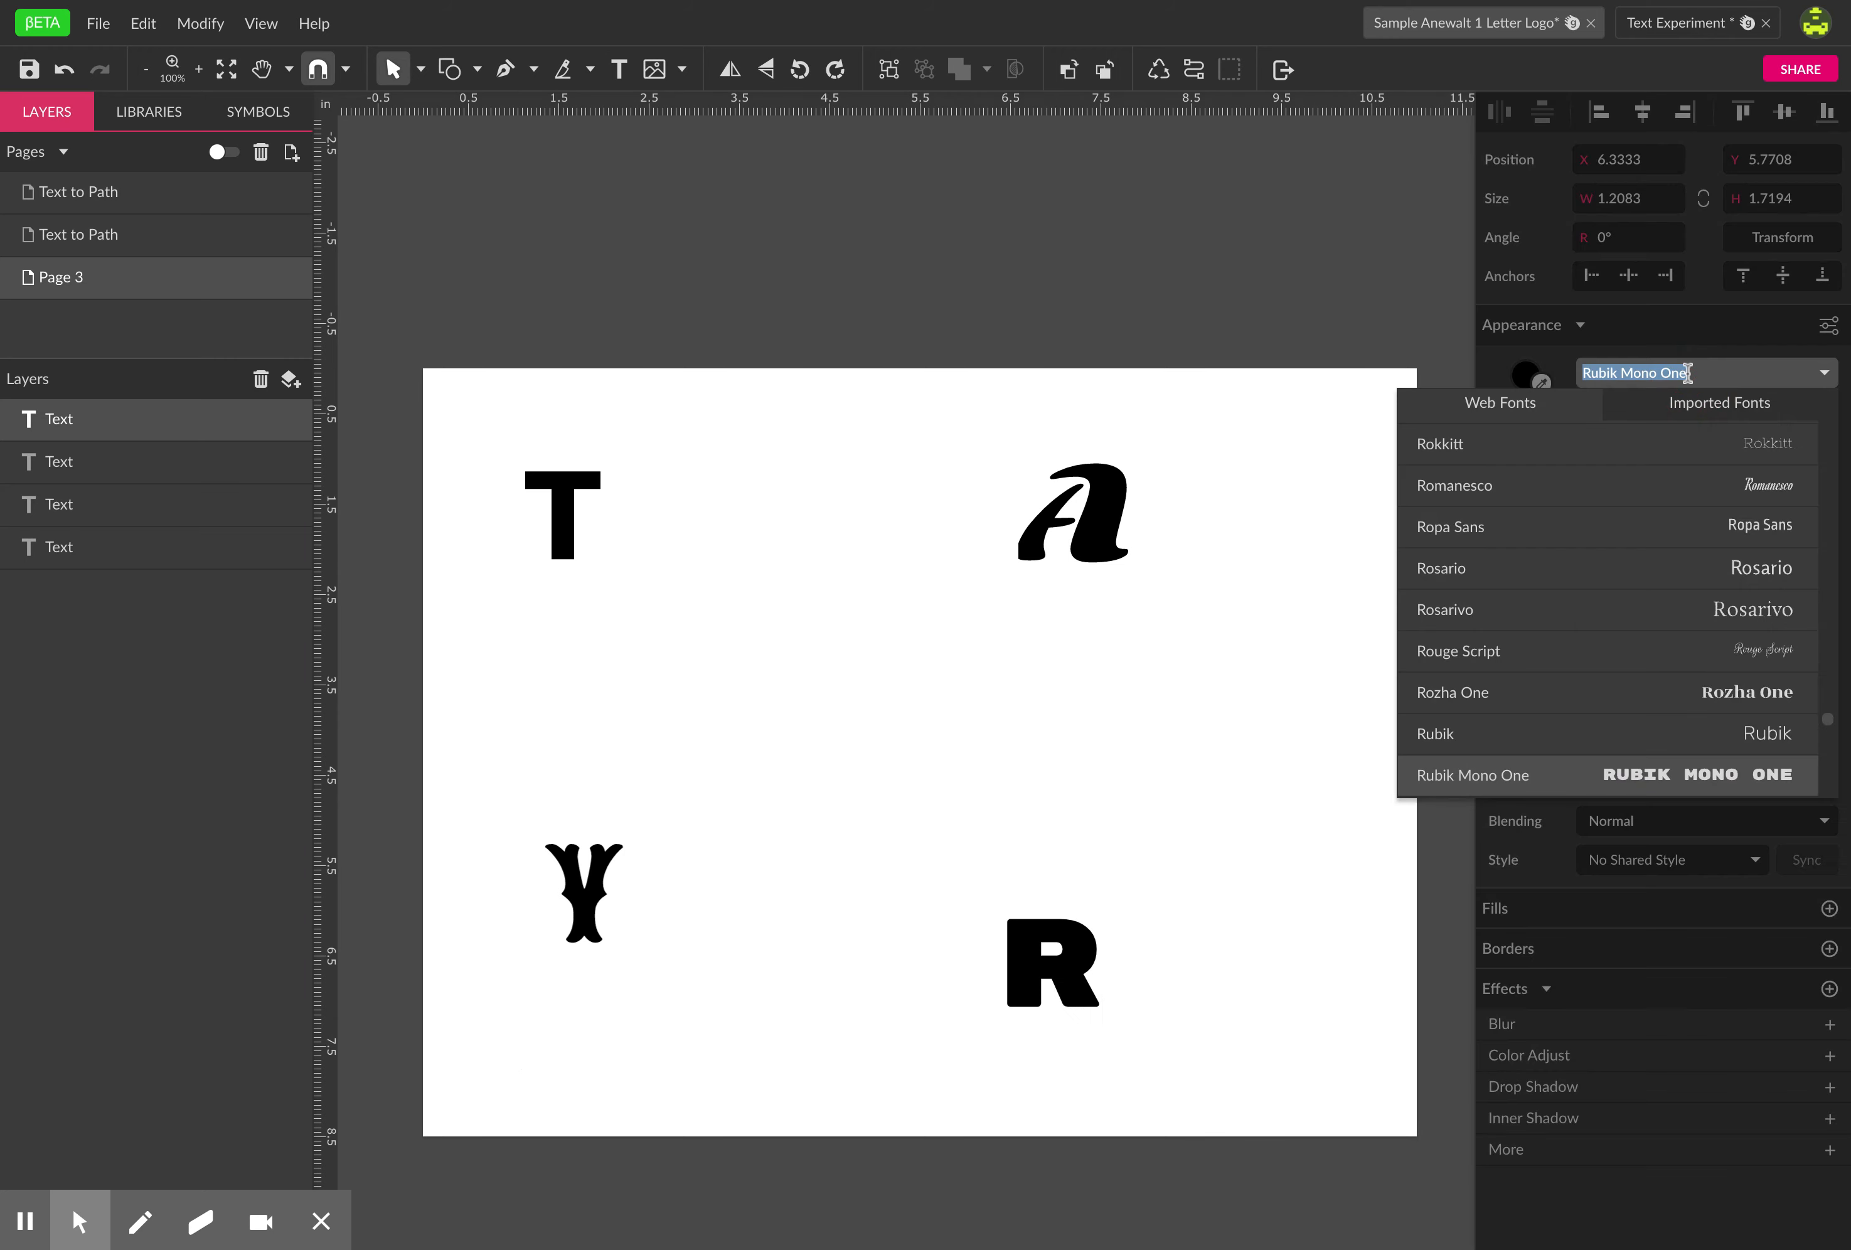
scroll(1769, 648, down, 10)
scroll(1768, 647, down, 10)
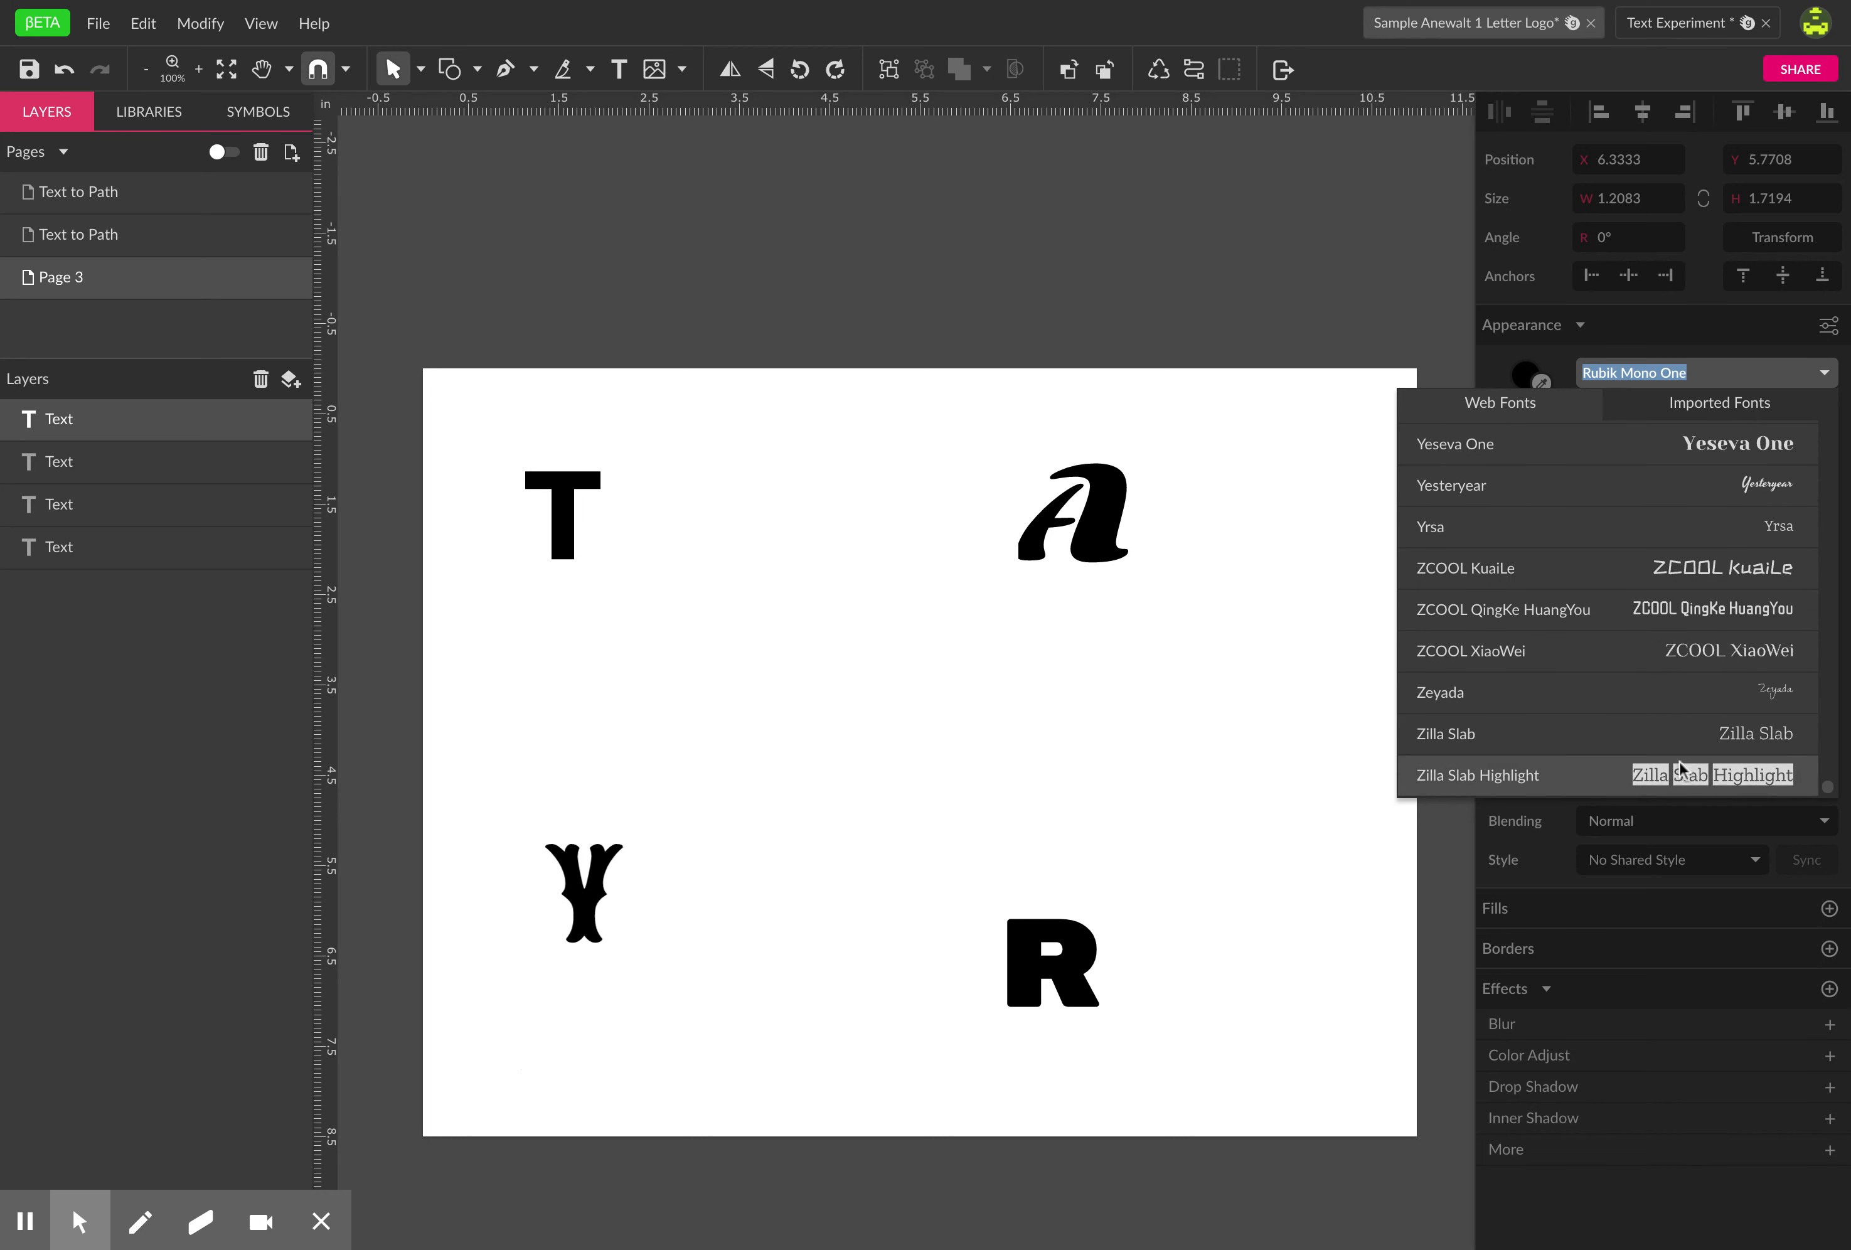
scroll(1681, 590, up, 5)
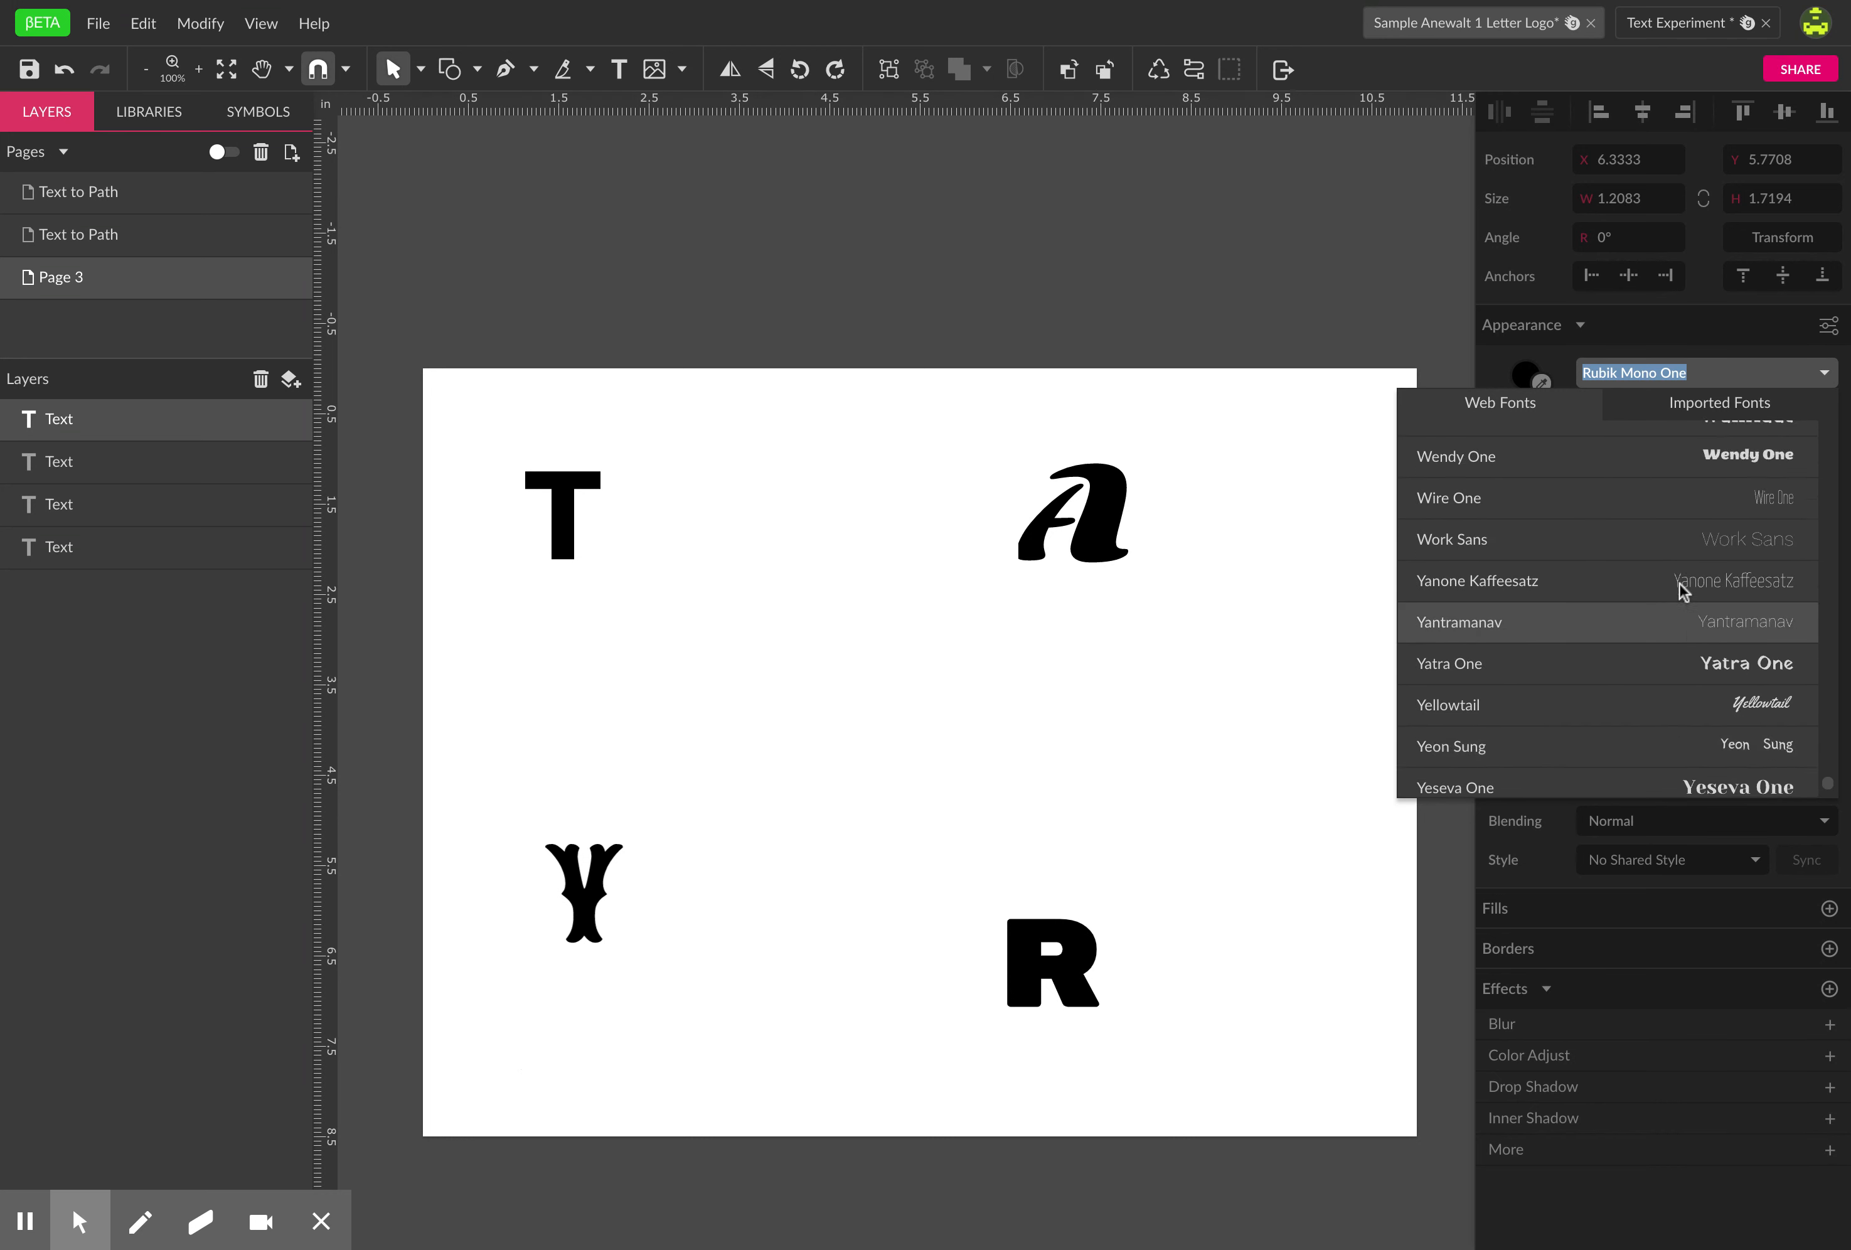
scroll(1681, 584, up, 3)
click(1681, 649)
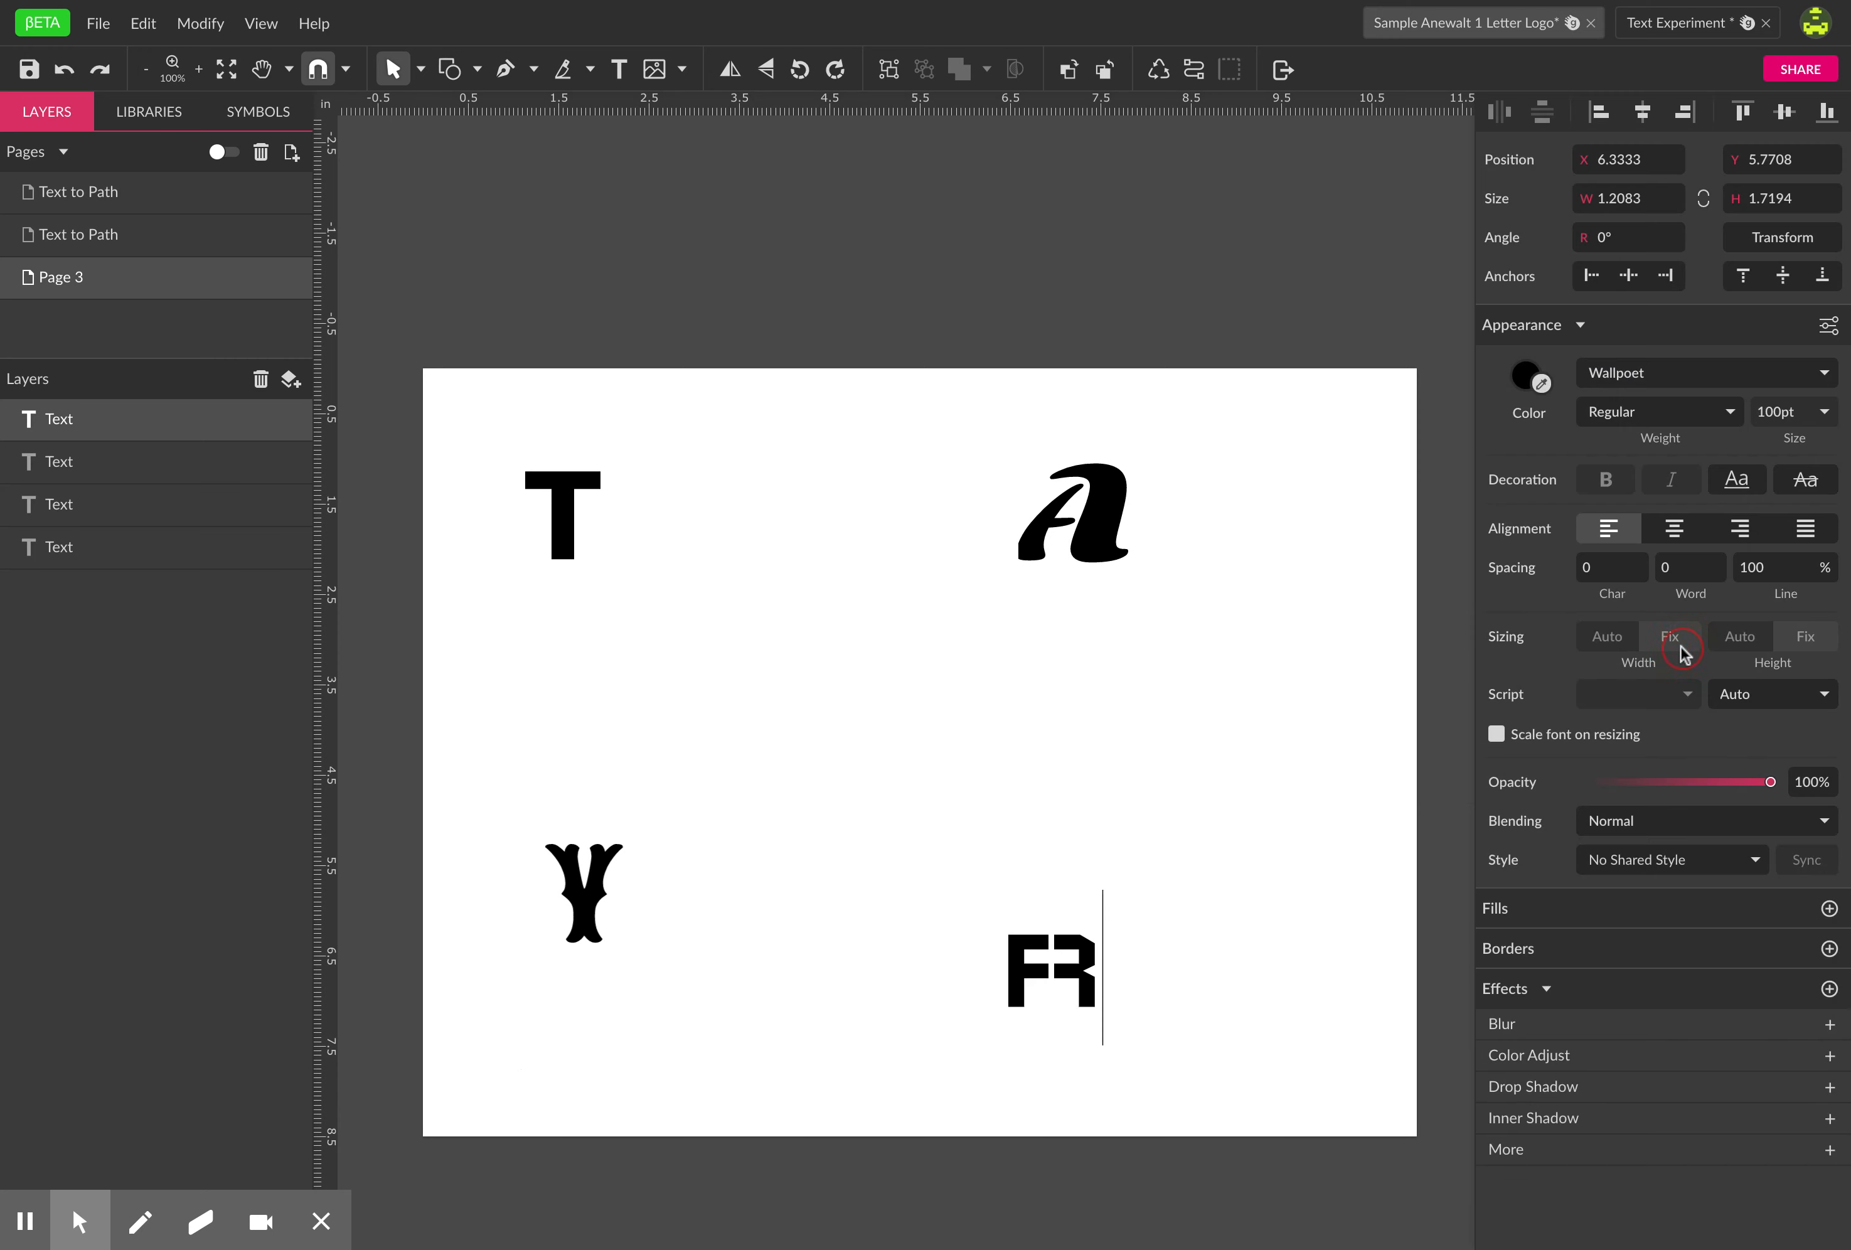
- Move the letter R up and left, and reposition the T frame to about X 0.92, Y 0.83 inches
drag(1009, 964, 1010, 843)
drag(578, 537, 576, 564)
click(1062, 544)
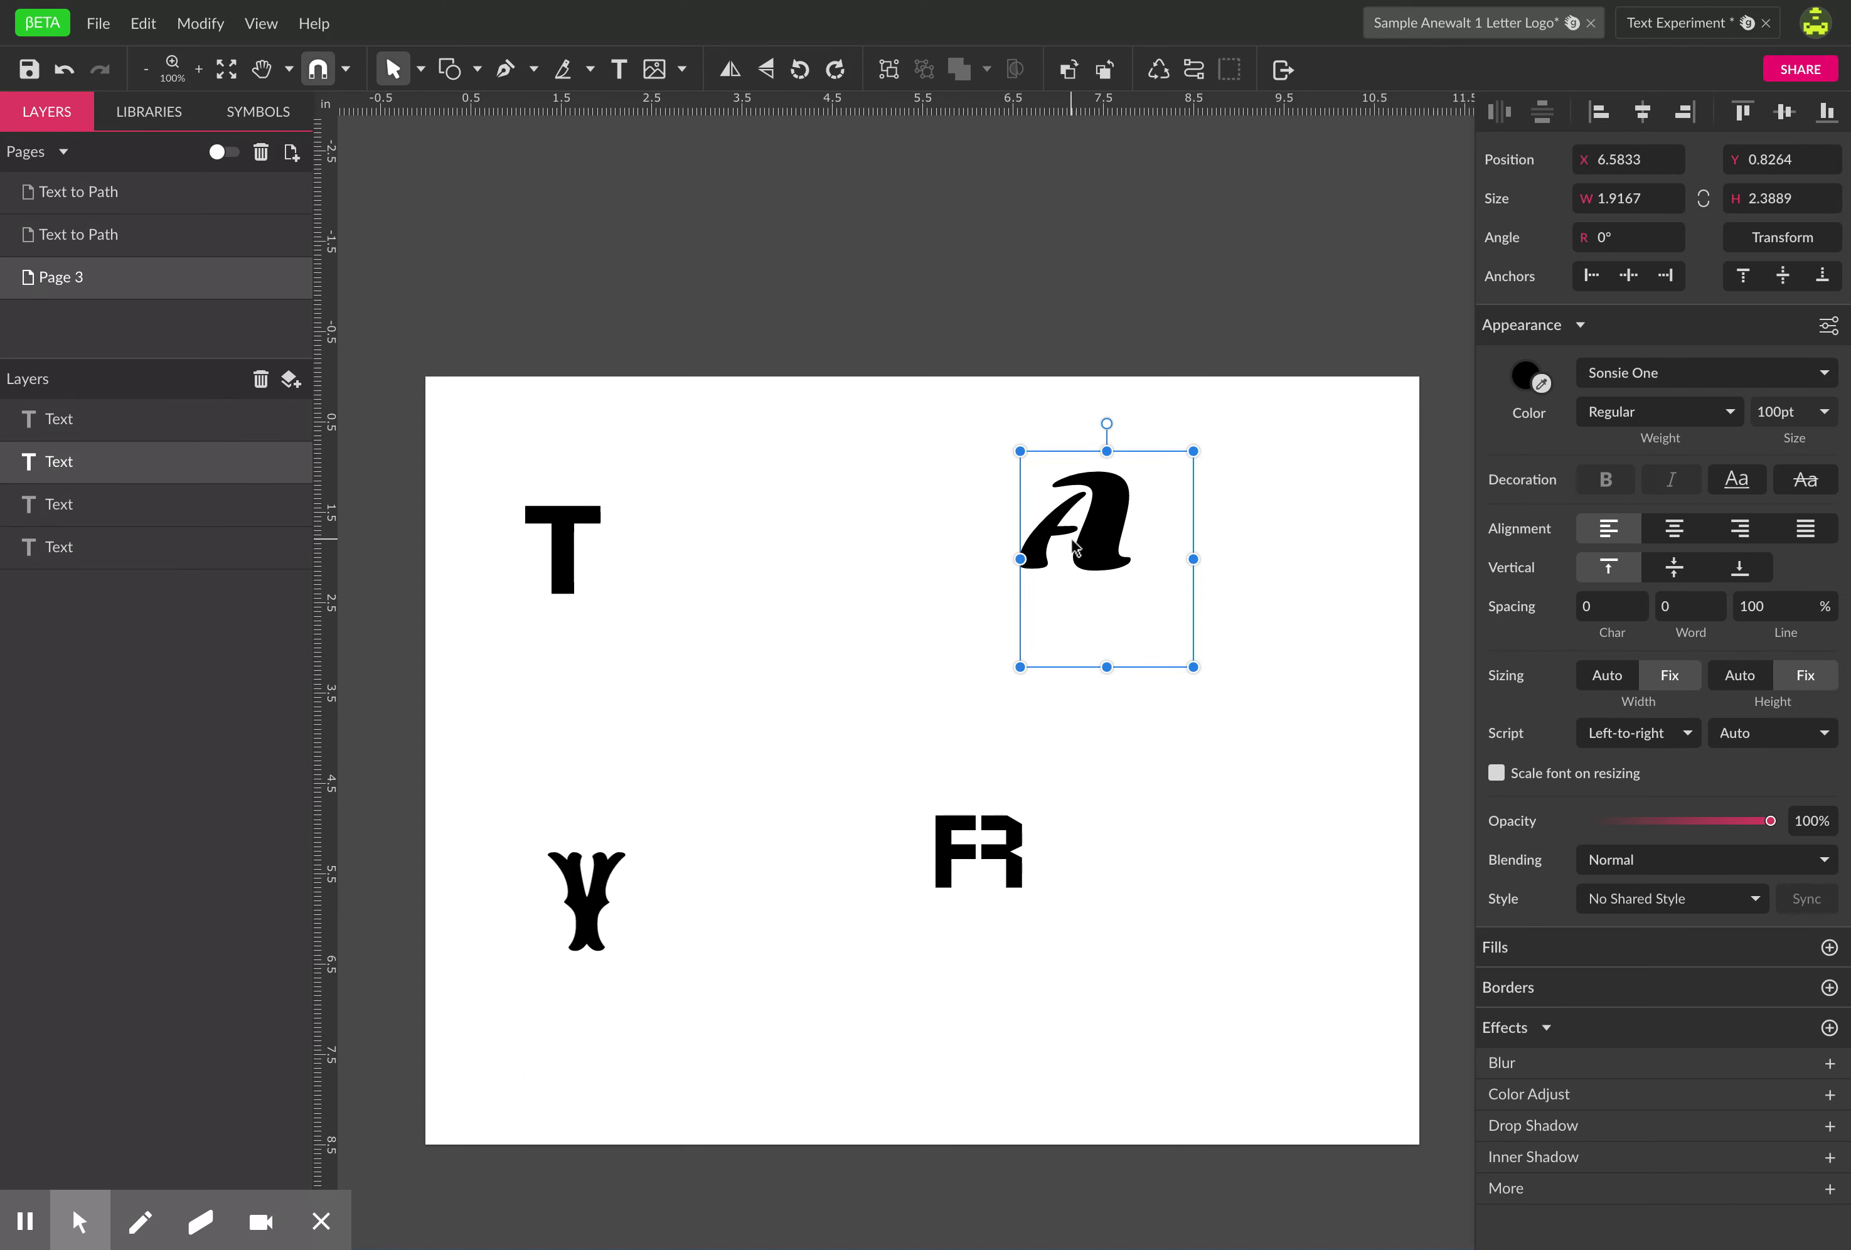
mouse_move(604, 550)
mouse_down()
mouse_move(567, 540)
mouse_move(593, 547)
mouse_up()
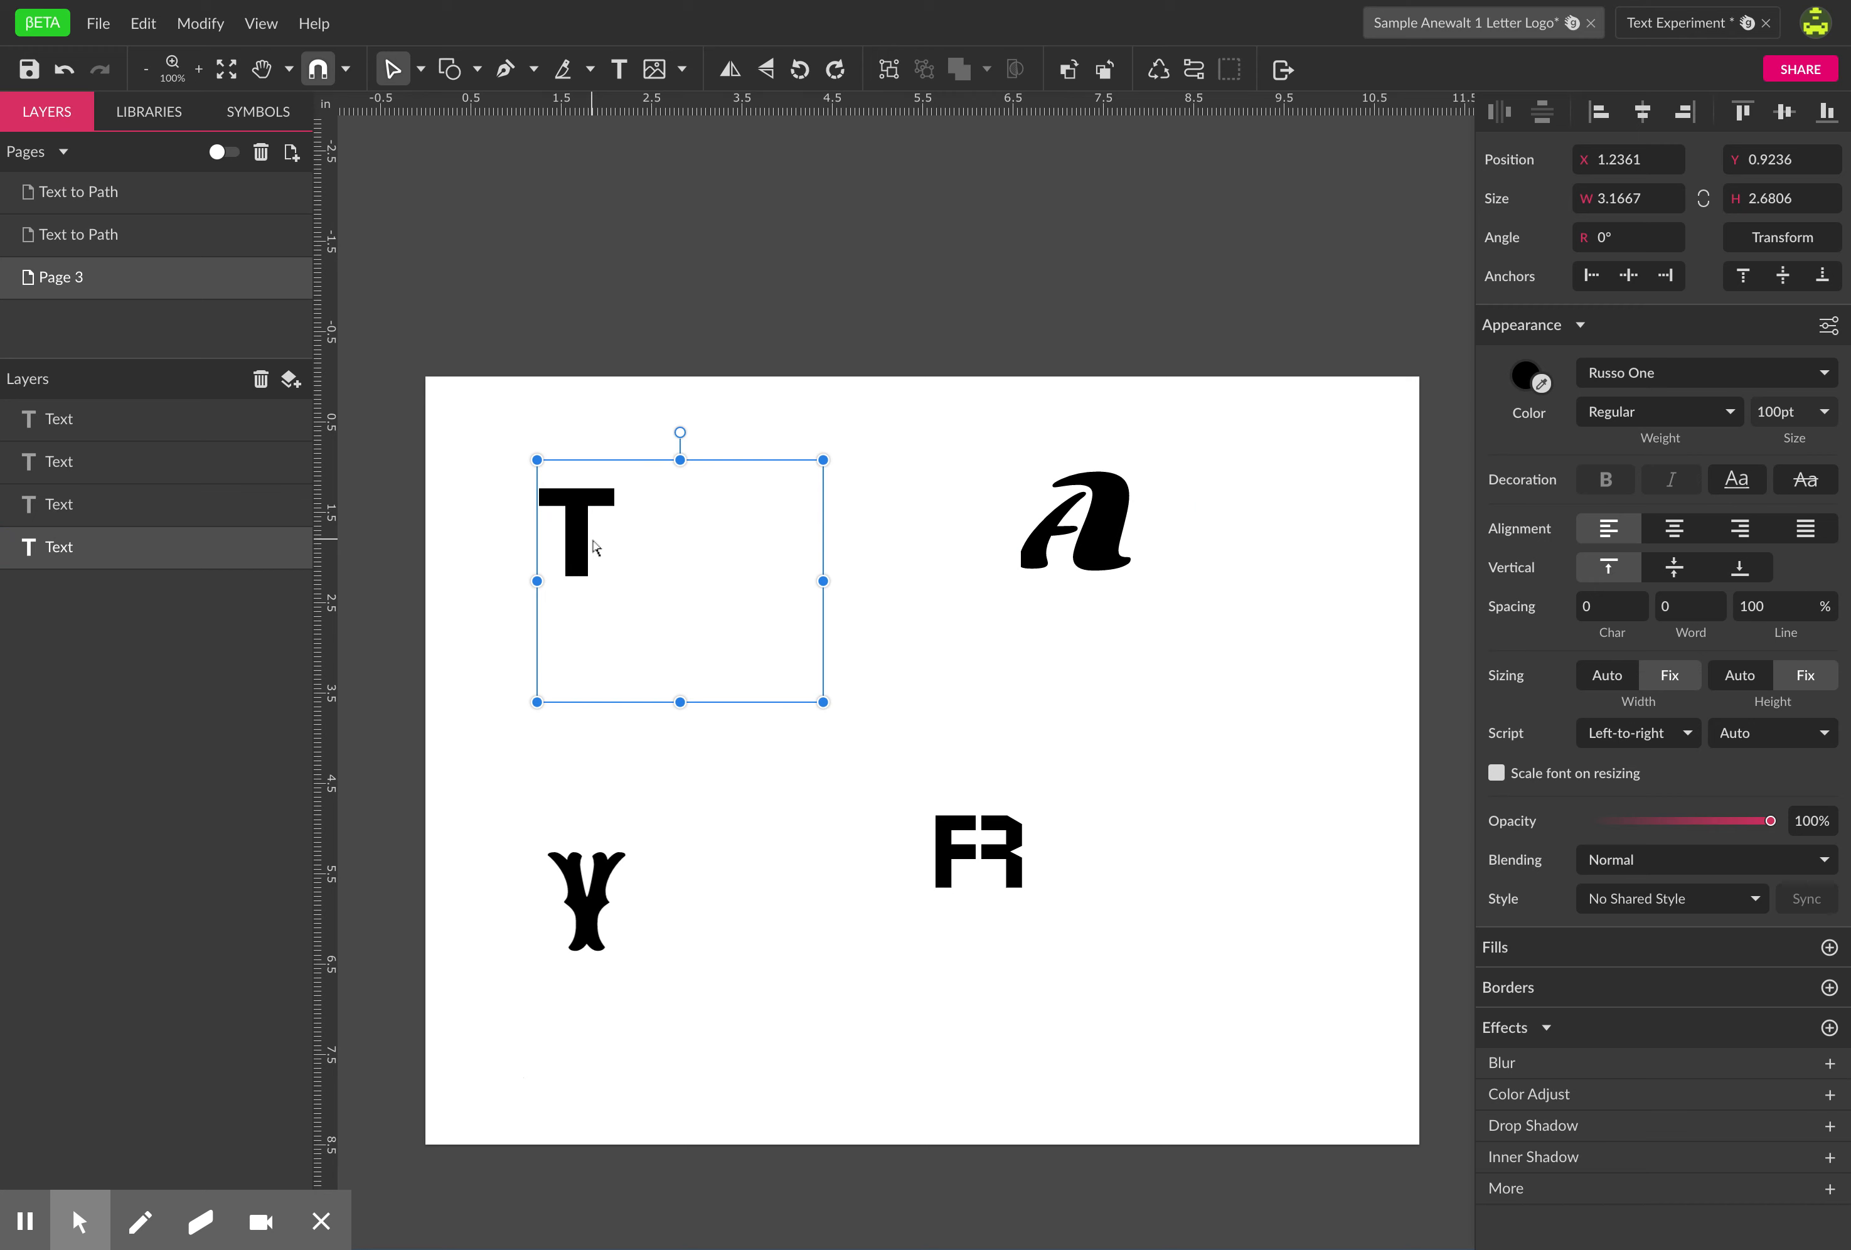
click(906, 546)
click(591, 522)
drag(581, 528, 555, 522)
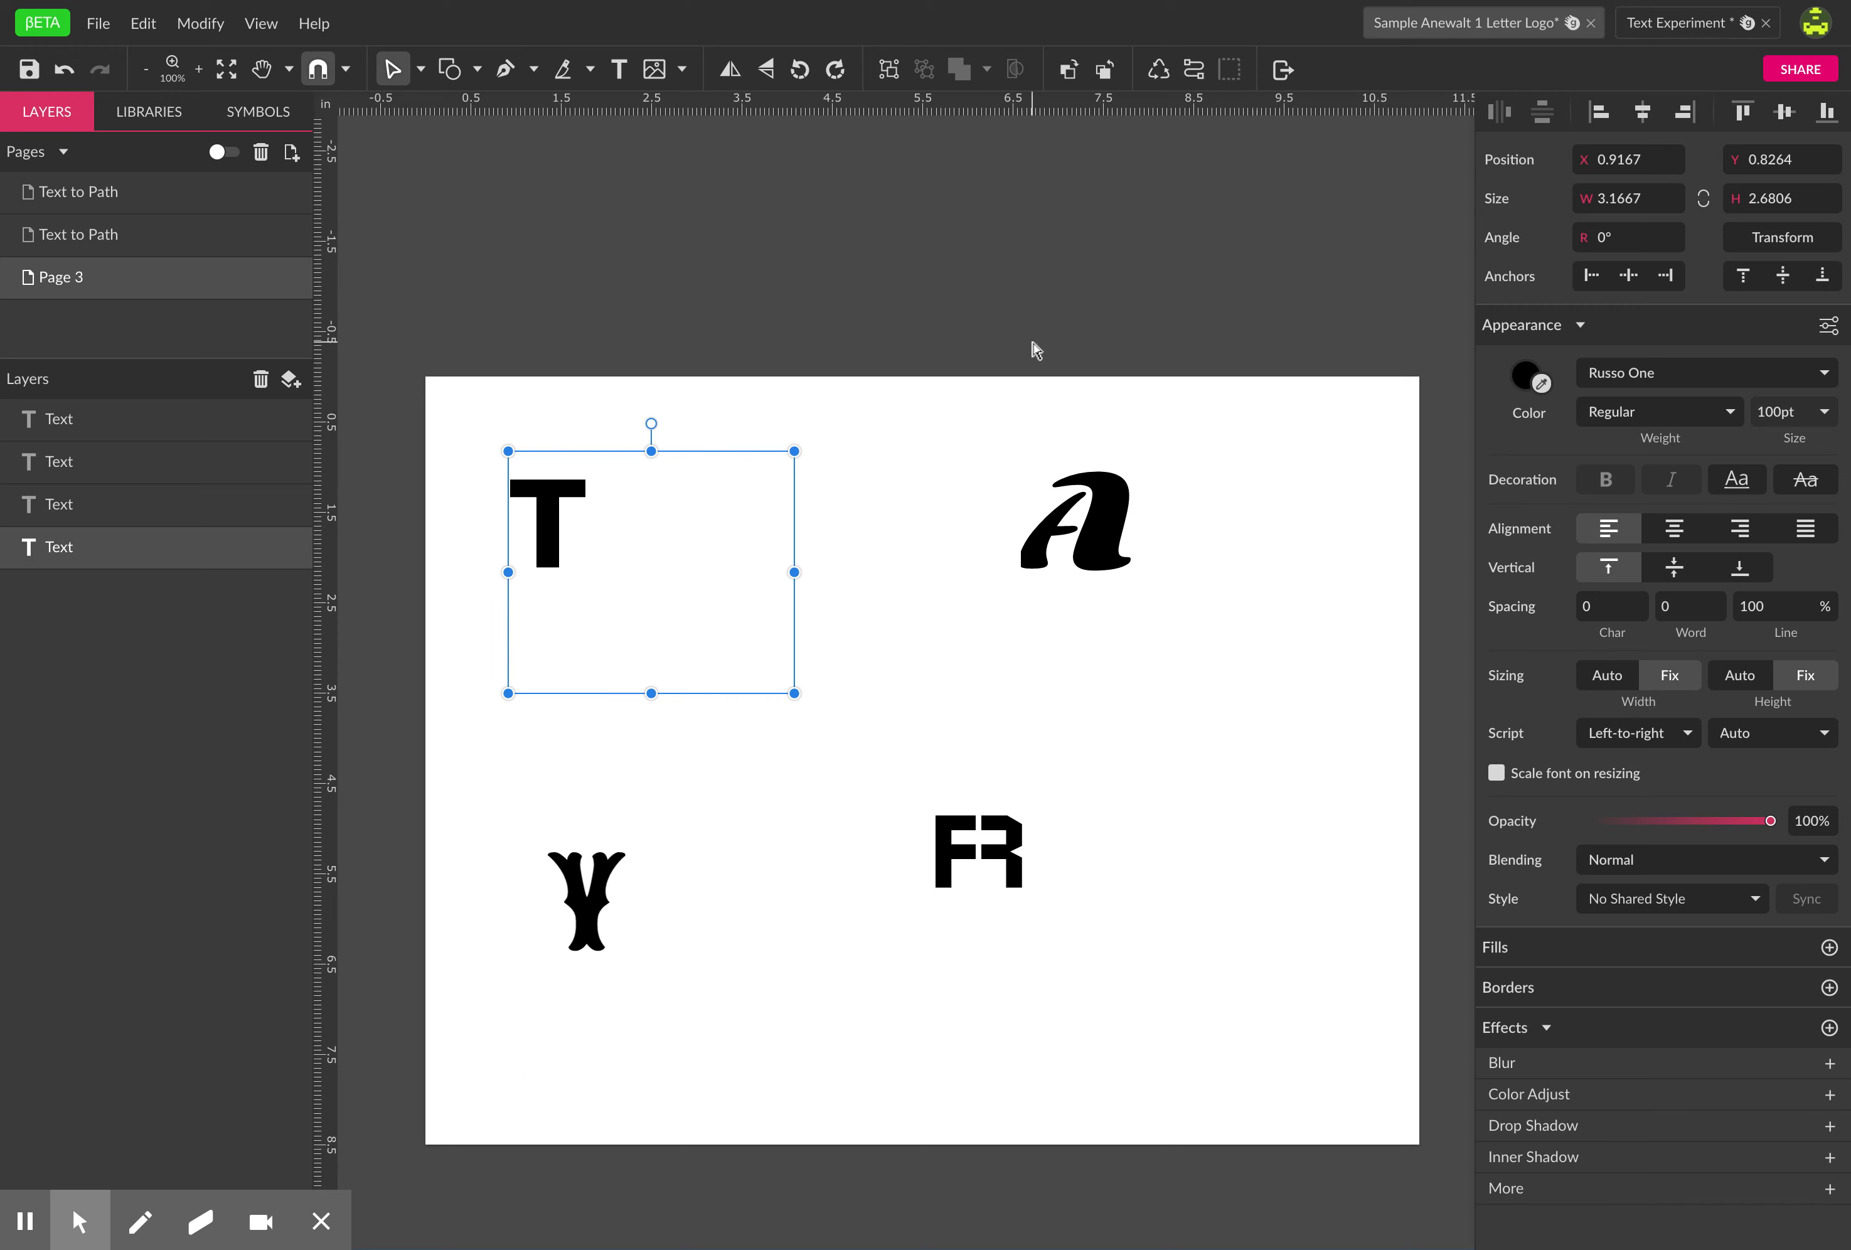
- Move the Y and T frames near the page's left edge at about X 0.29 inches, and shift the A left to about X 5.69 inches
click(966, 526)
drag(587, 902, 492, 903)
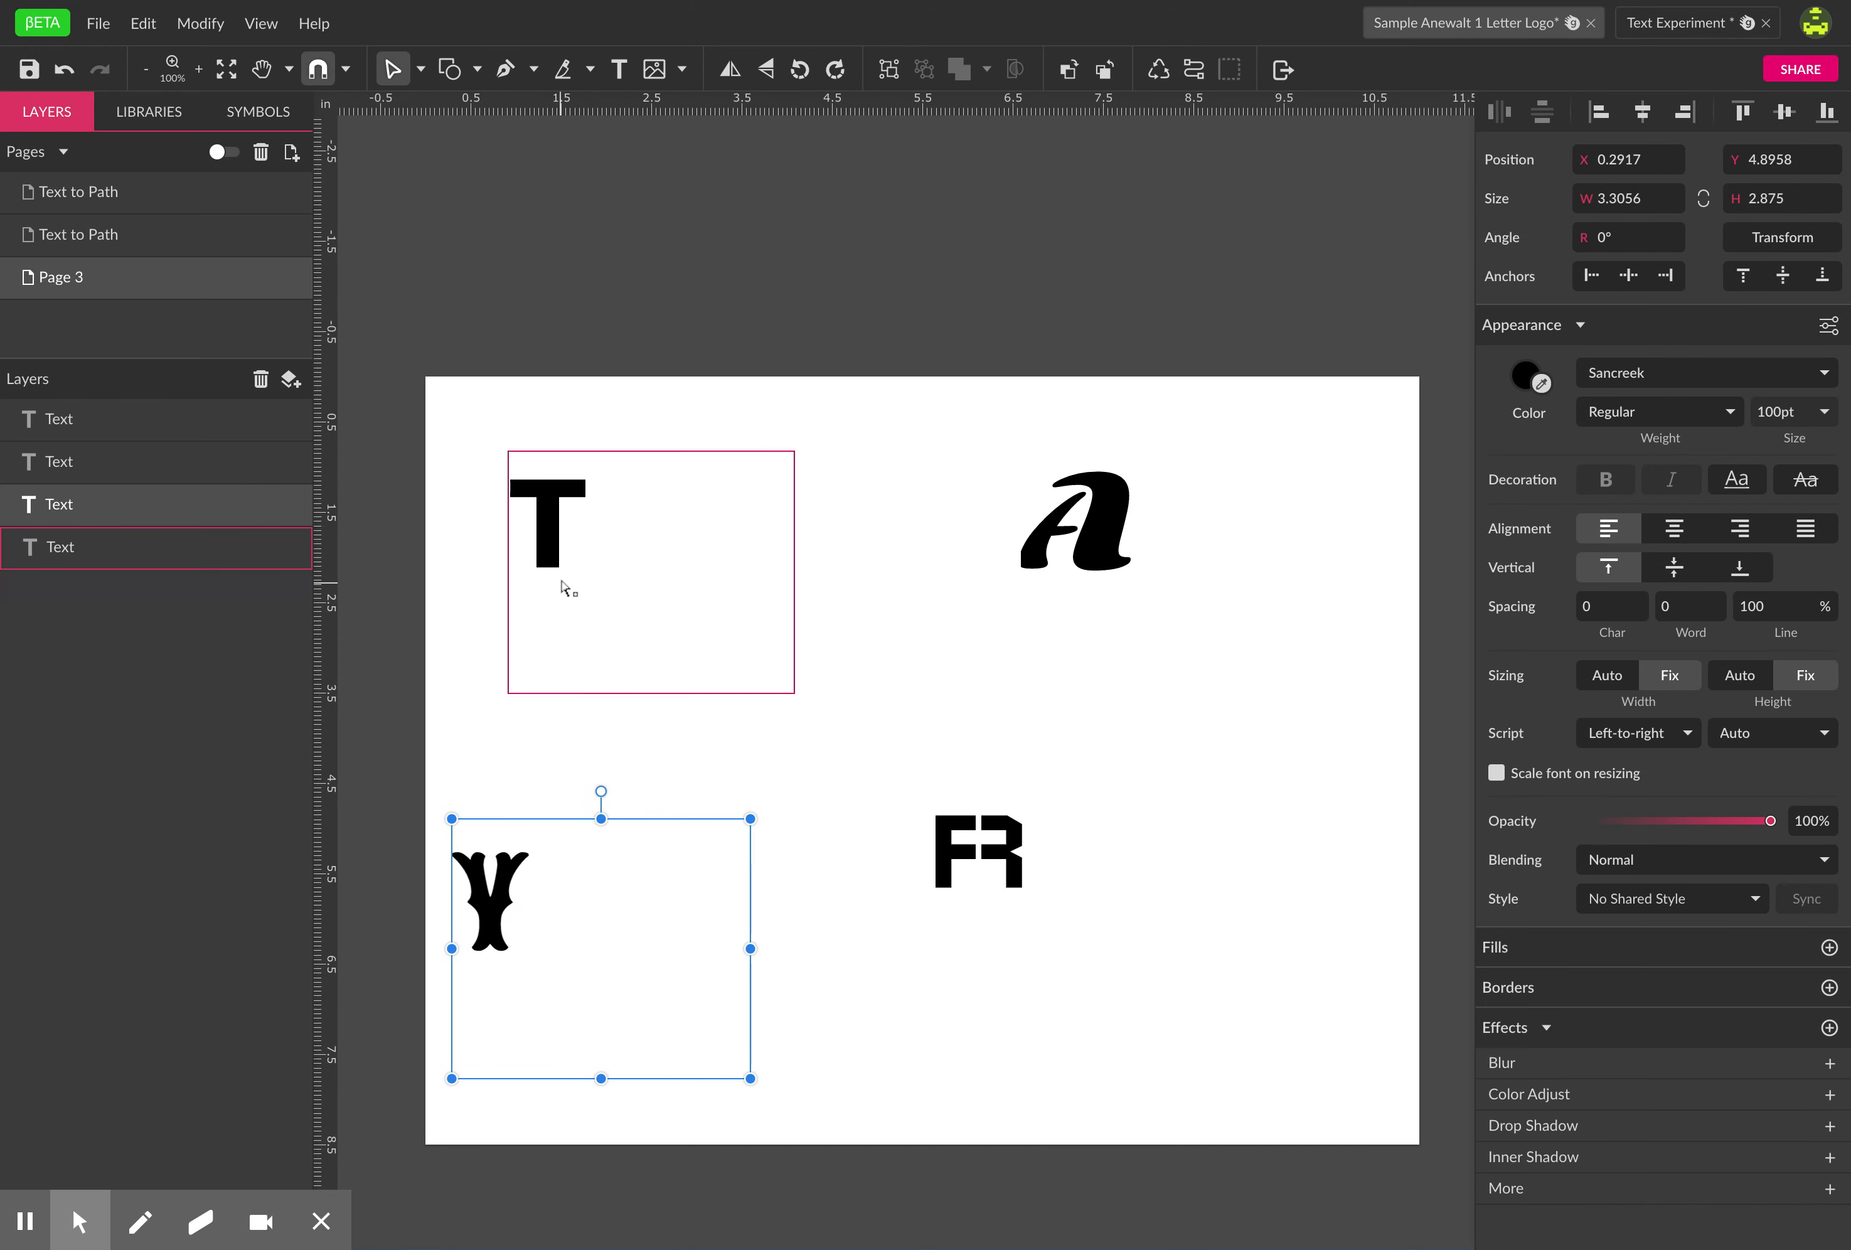
click(548, 552)
drag(548, 552, 491, 545)
drag(1176, 561, 1097, 560)
click(638, 582)
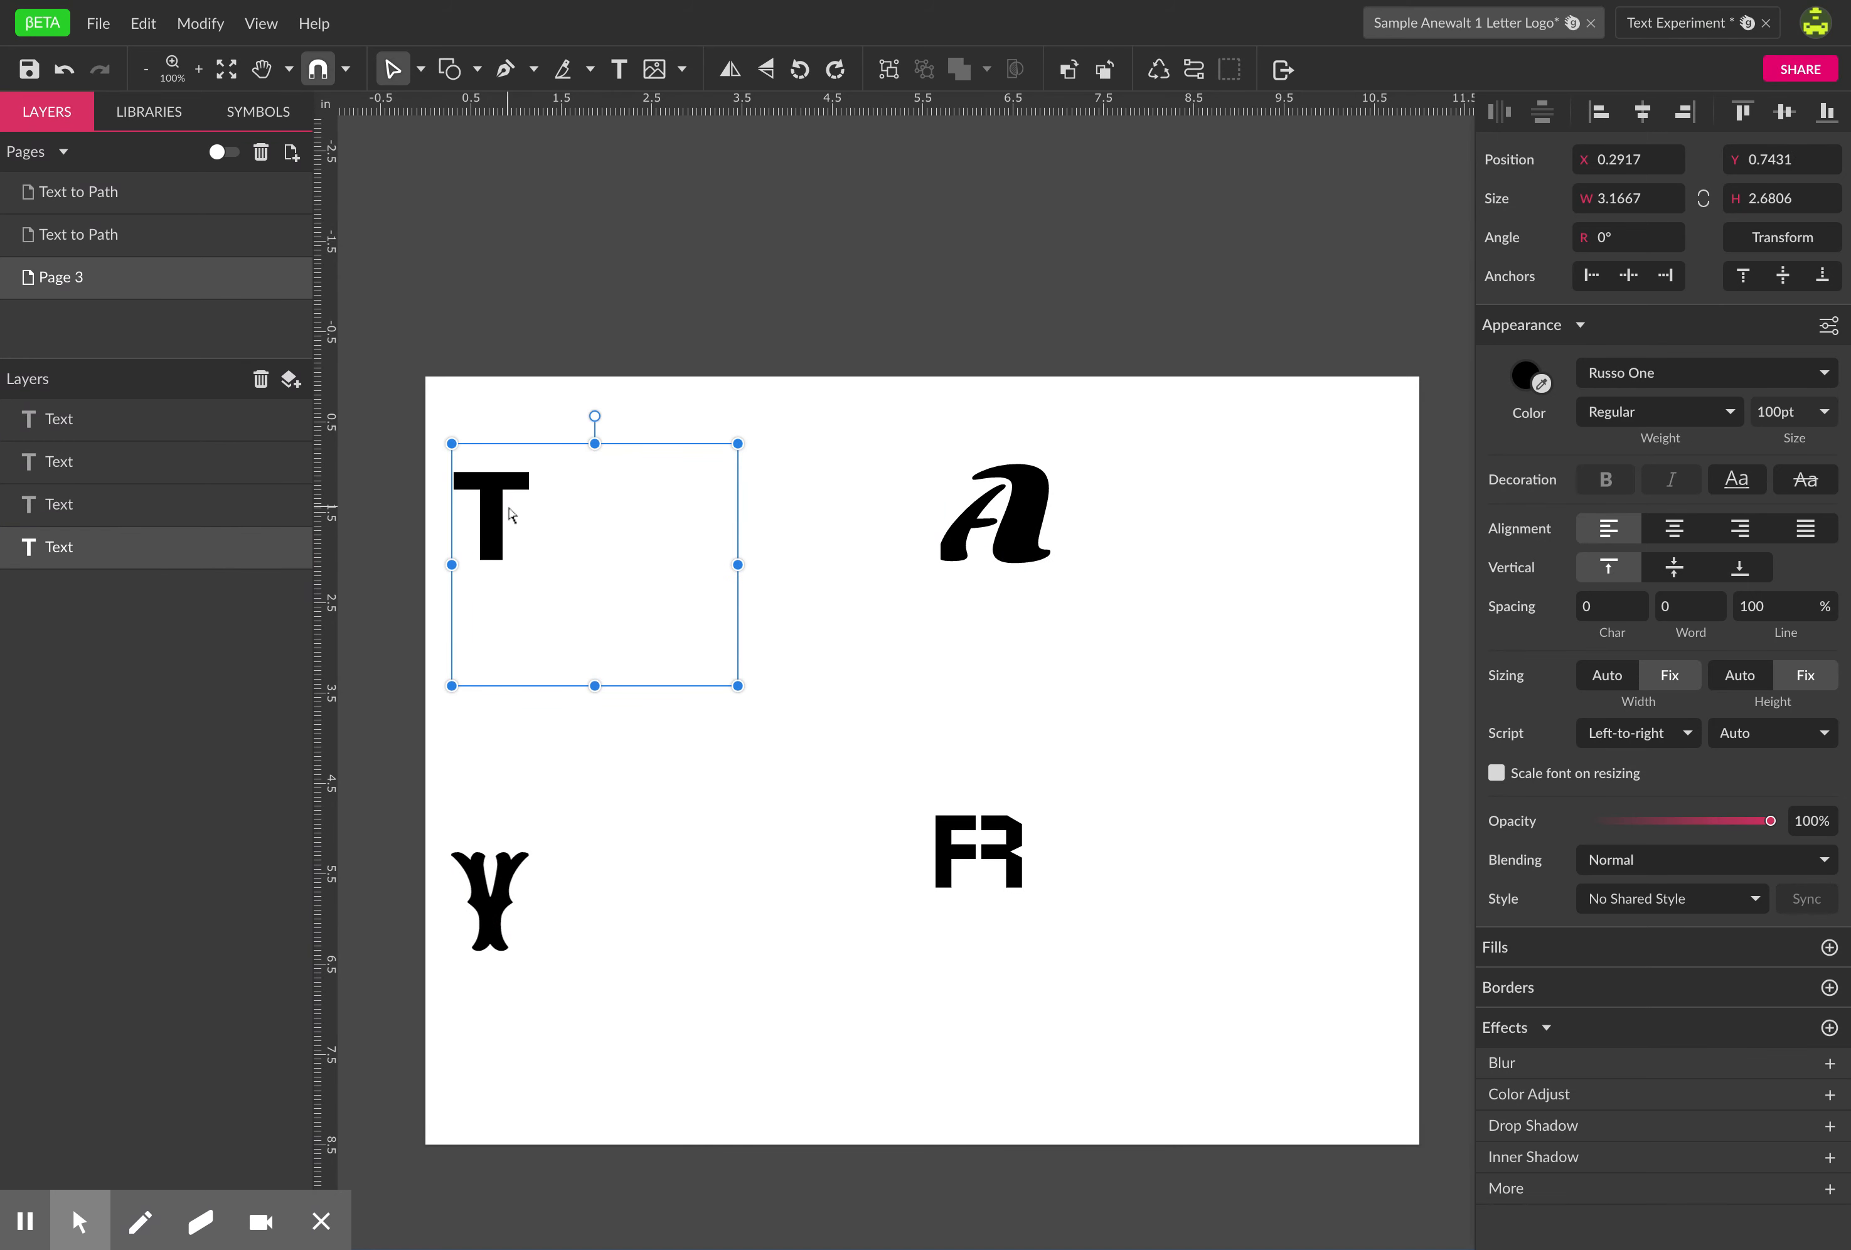
- Place a duplicate of the T beside the original at about X 2.28, Y 0.83 inches
click(499, 513)
drag(499, 512, 534, 511)
drag(532, 508, 678, 516)
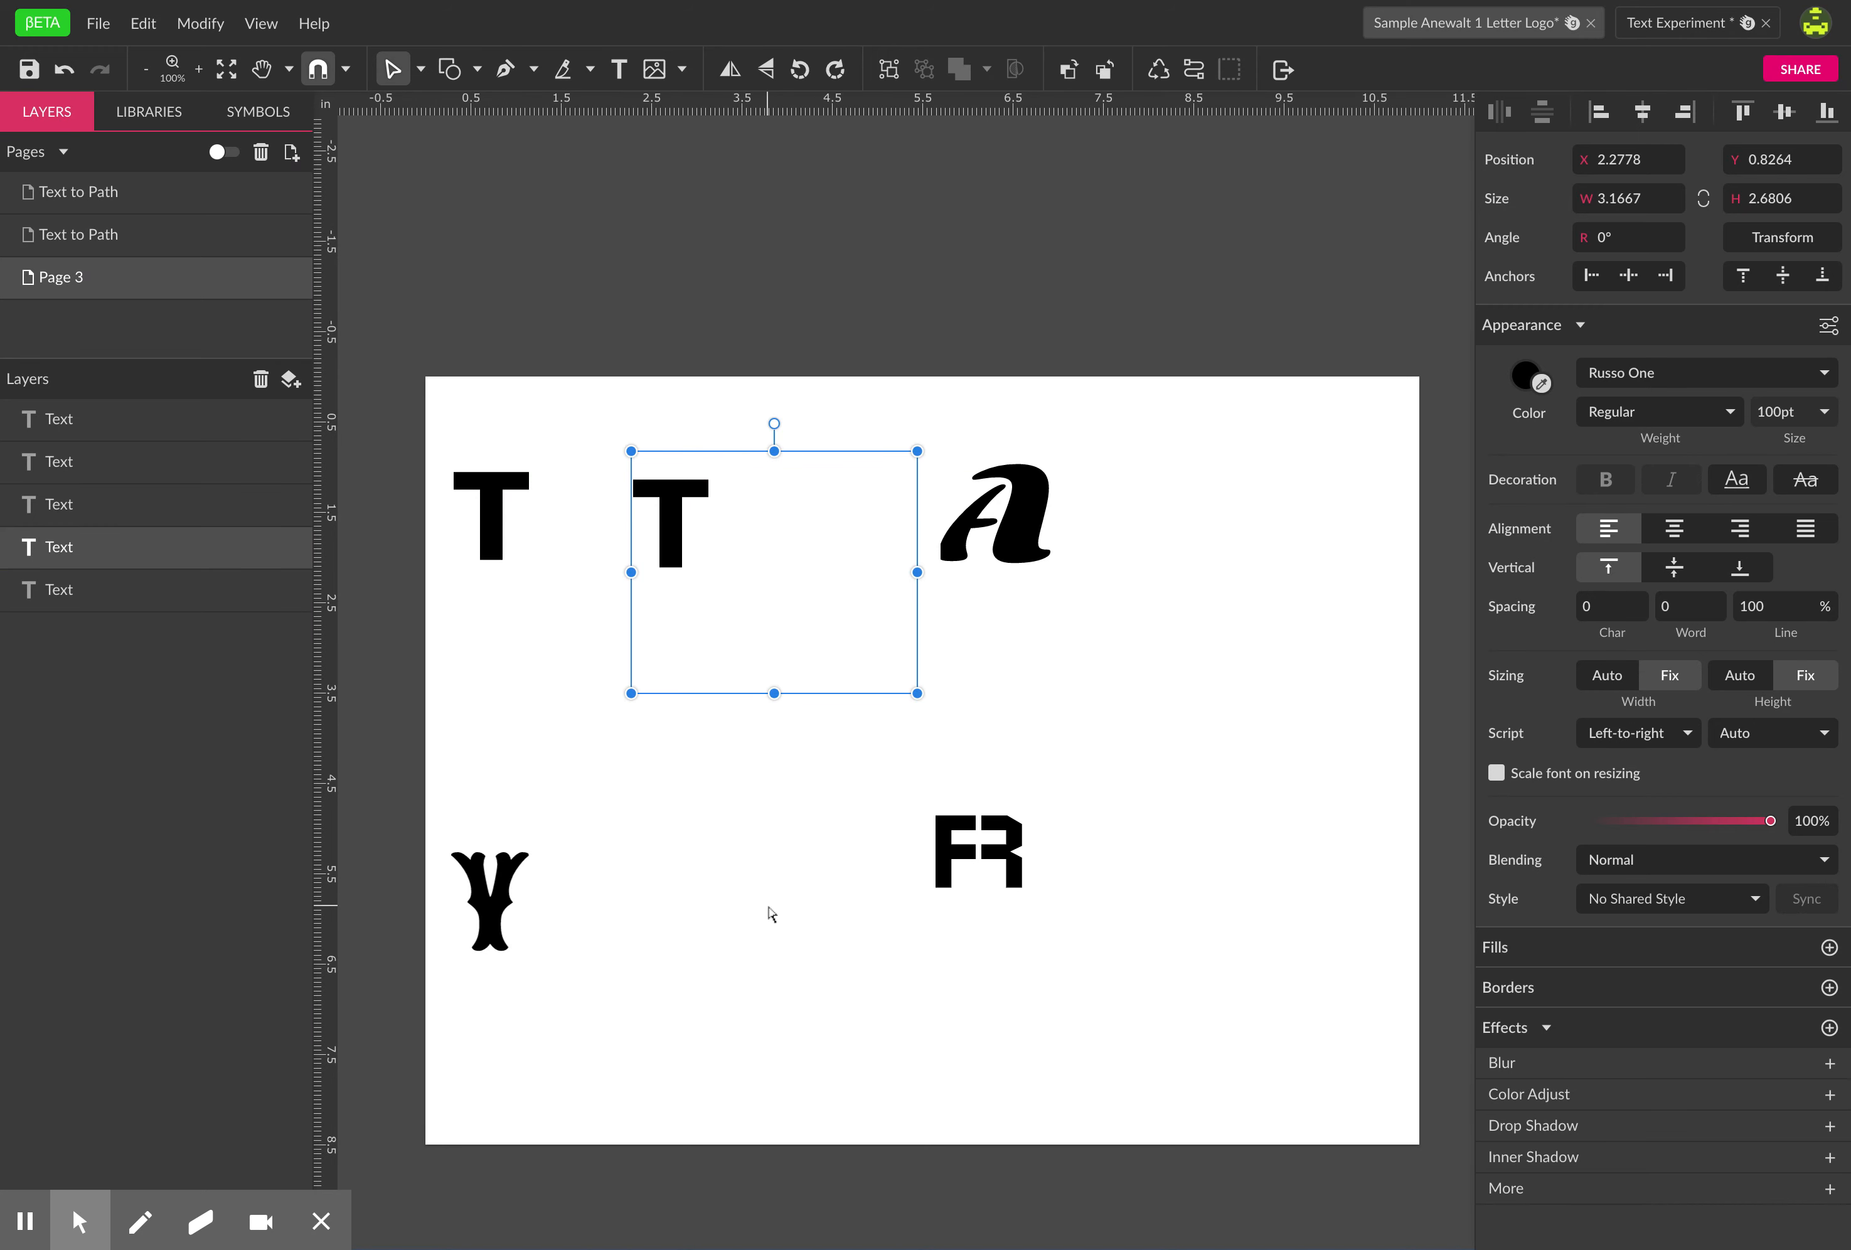
click(757, 818)
click(681, 530)
click(1161, 558)
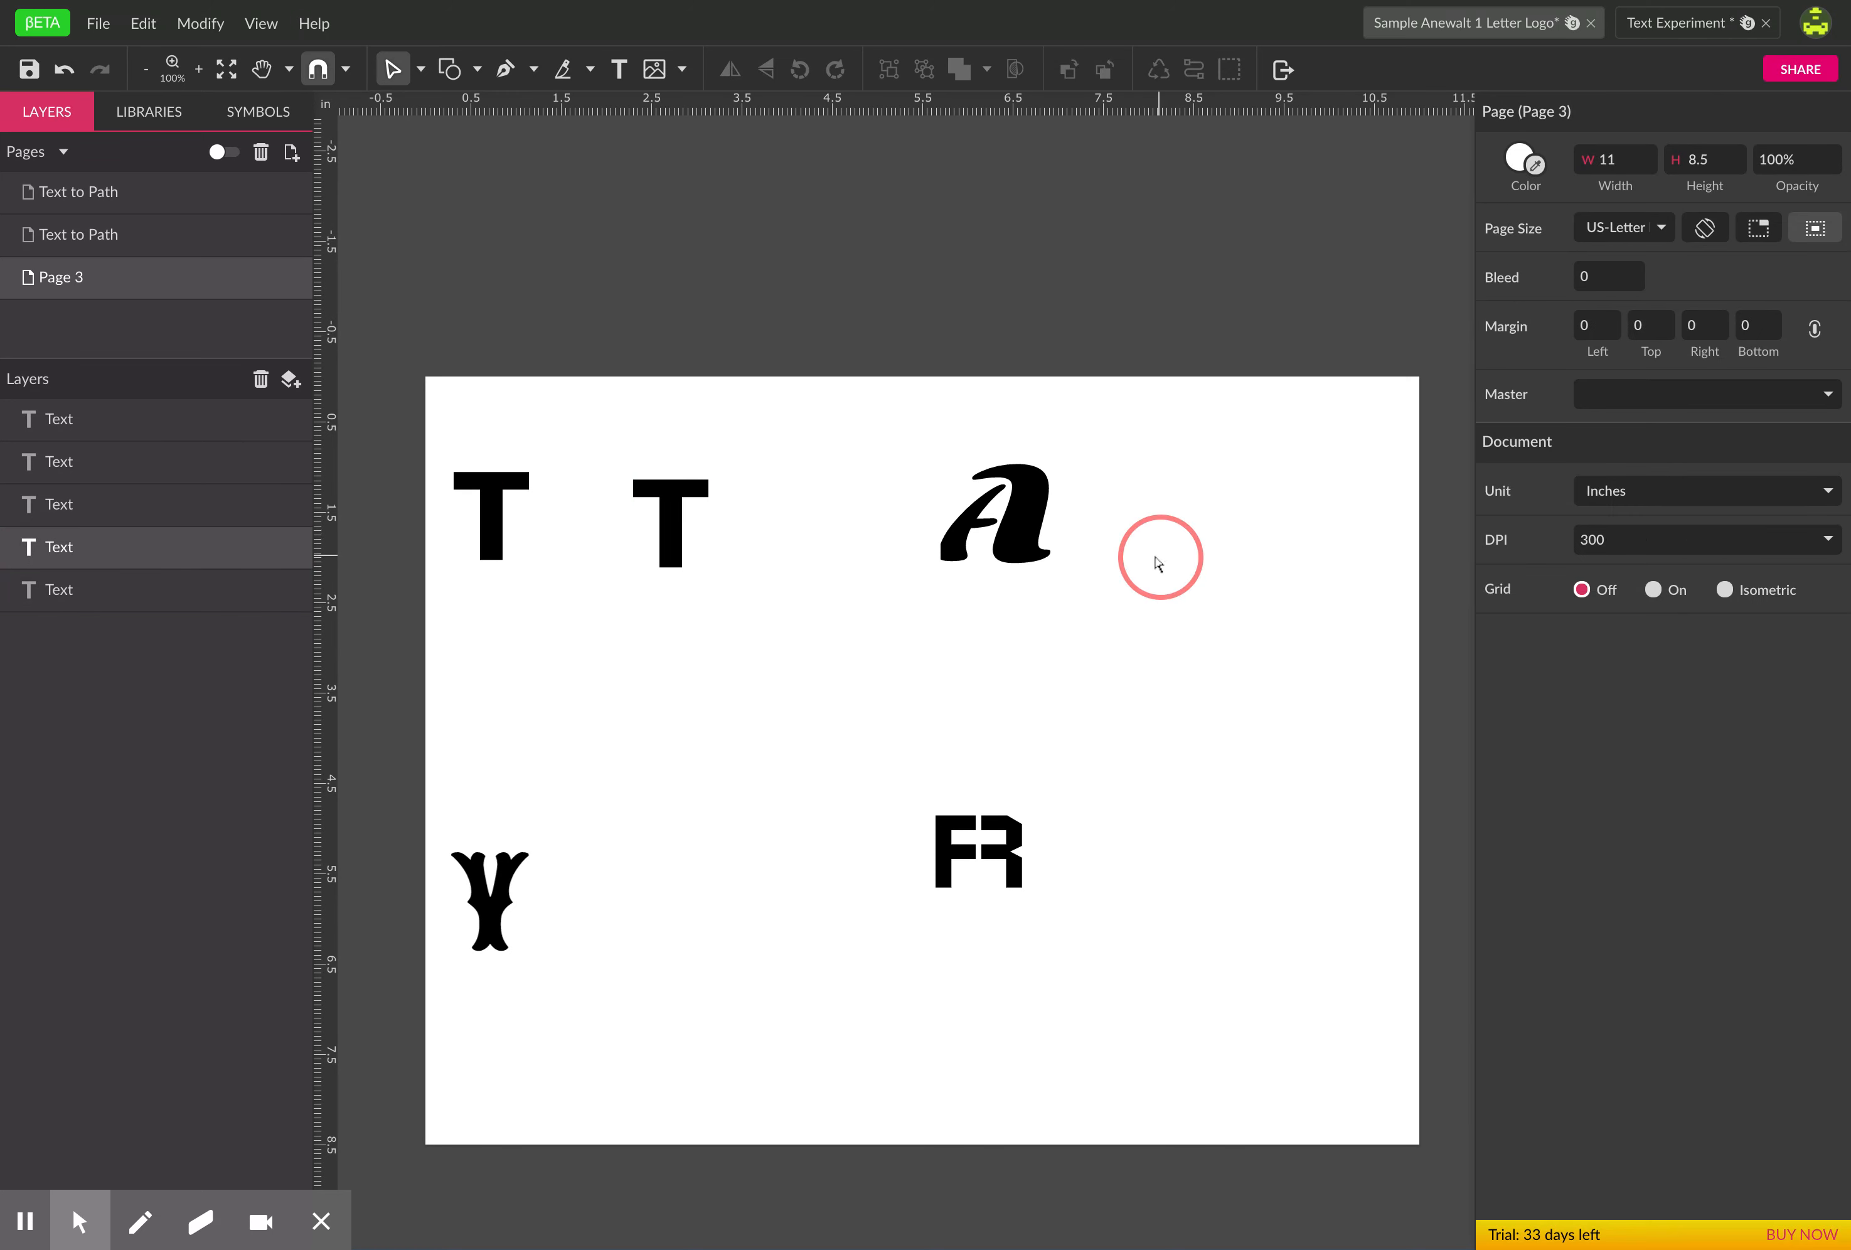
- Duplicate the letters A, Y and R, placing each copy to the right of its original
click(1041, 540)
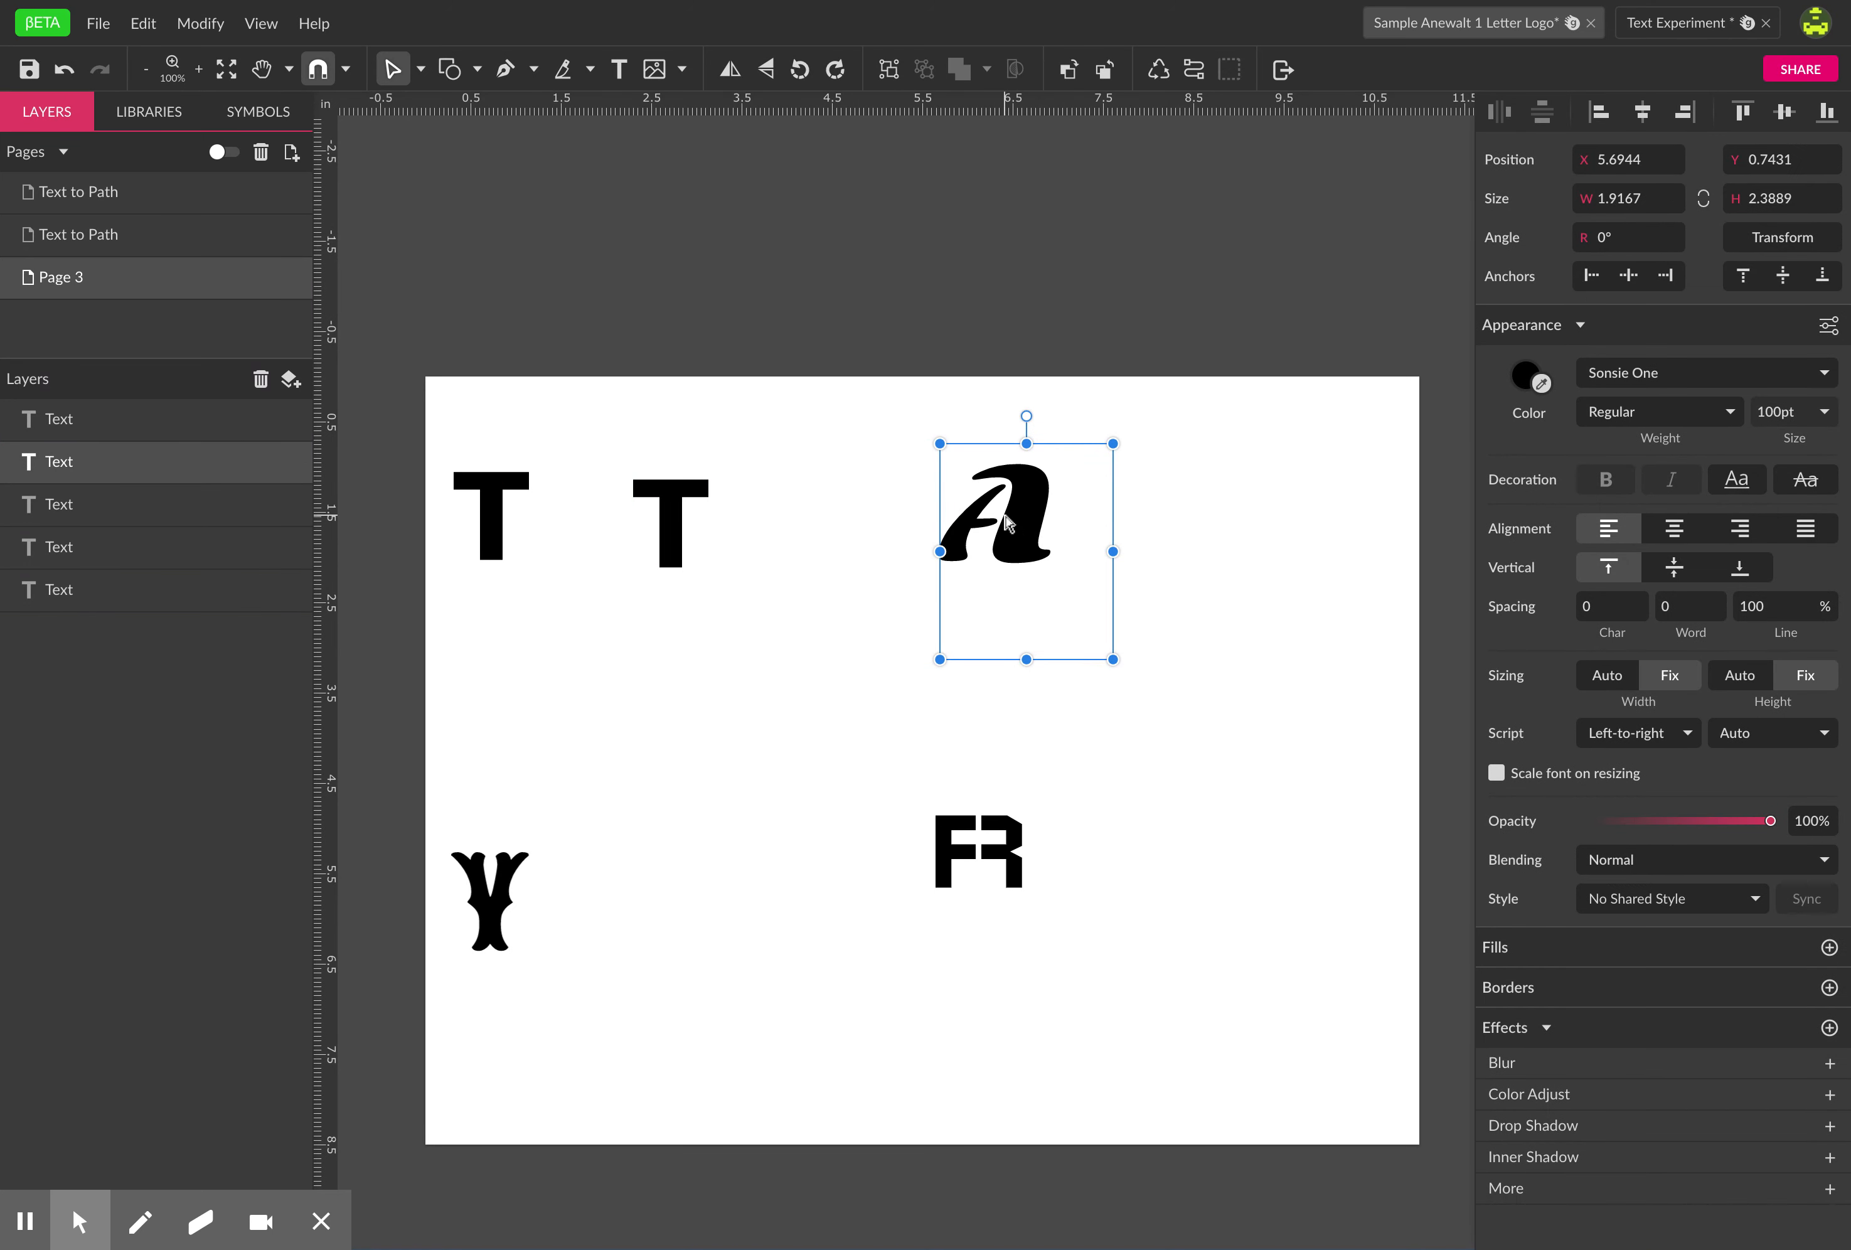
drag(1028, 544, 1255, 537)
click(498, 909)
drag(490, 919, 670, 917)
drag(1036, 881, 1260, 917)
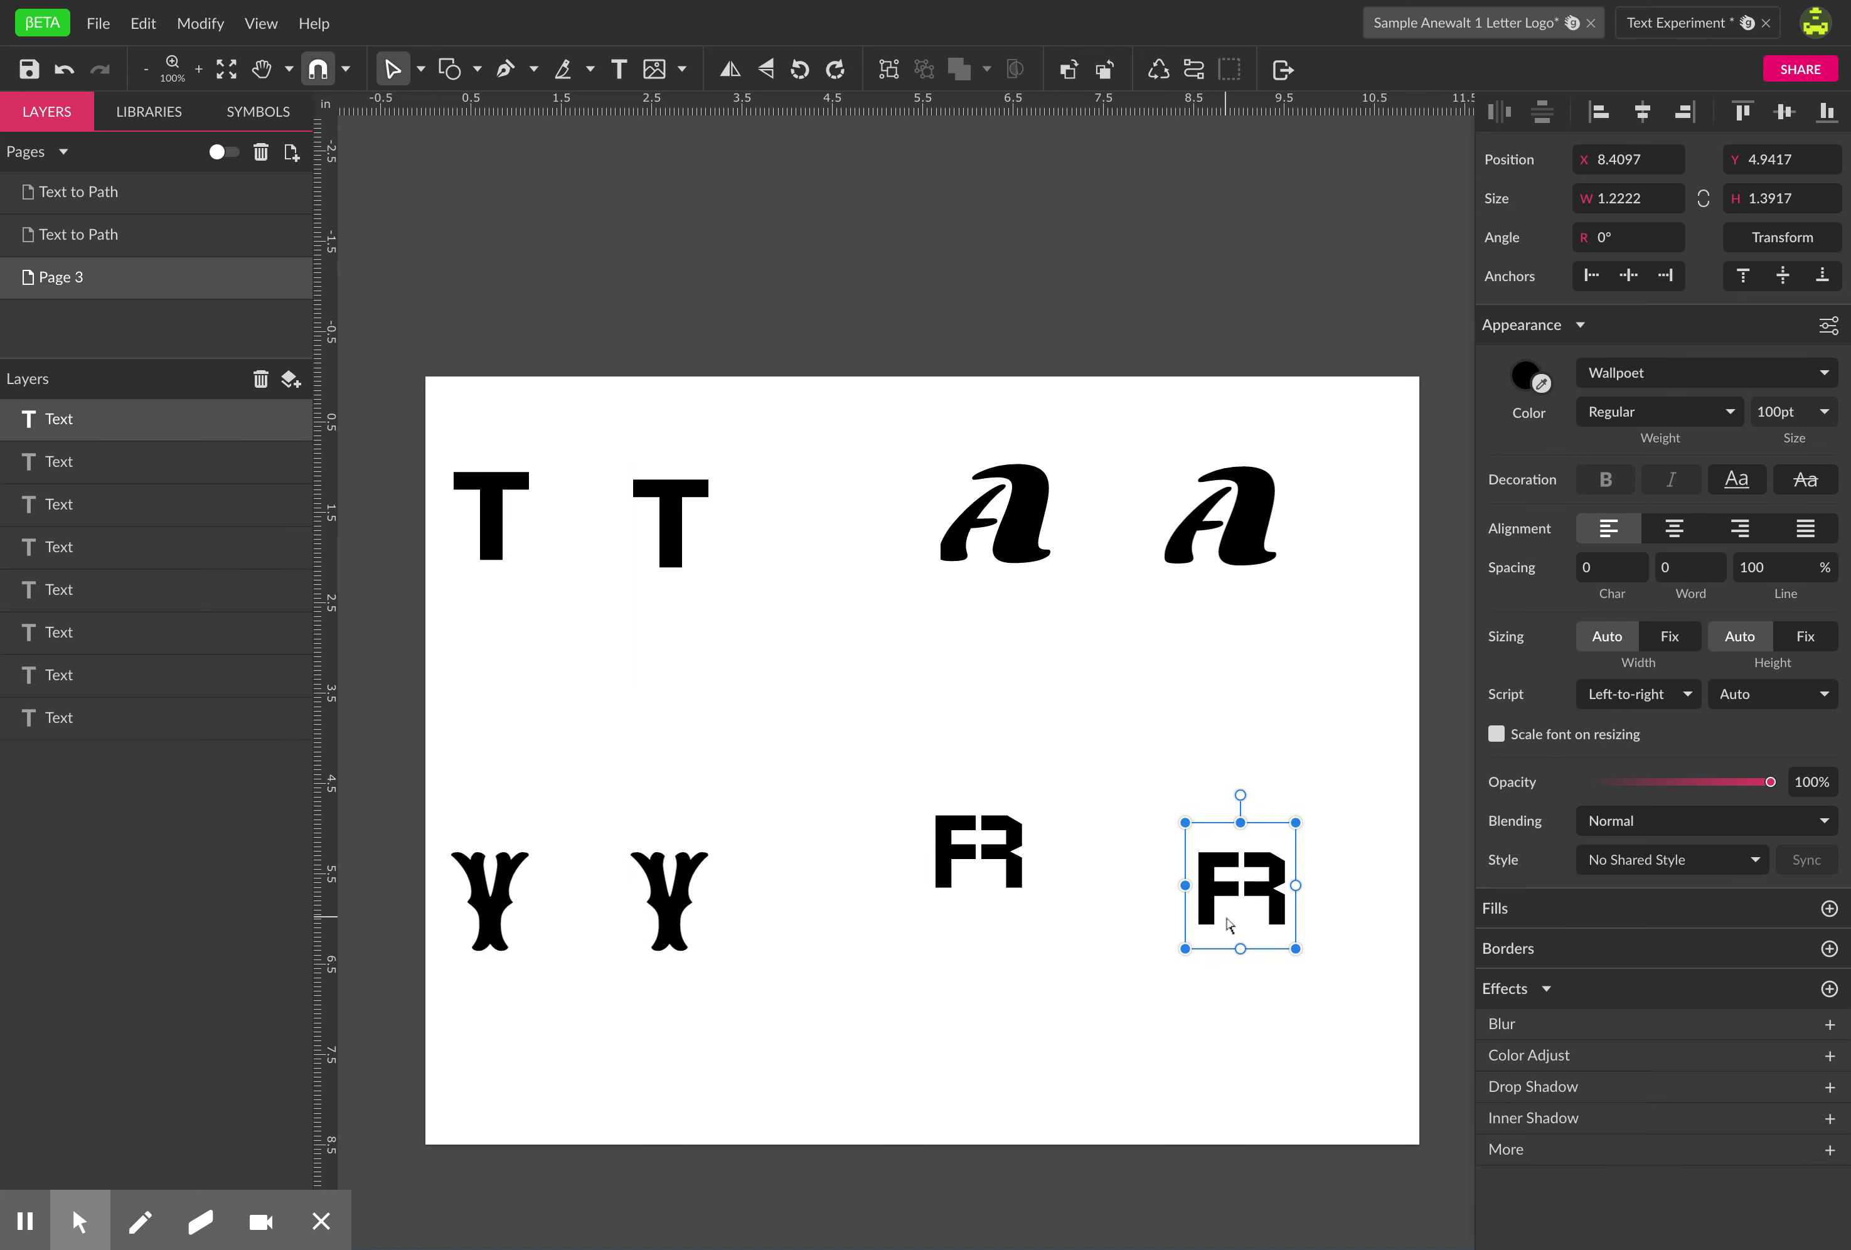
- Nudge the duplicate T up slightly and convert it from text to a path
click(682, 529)
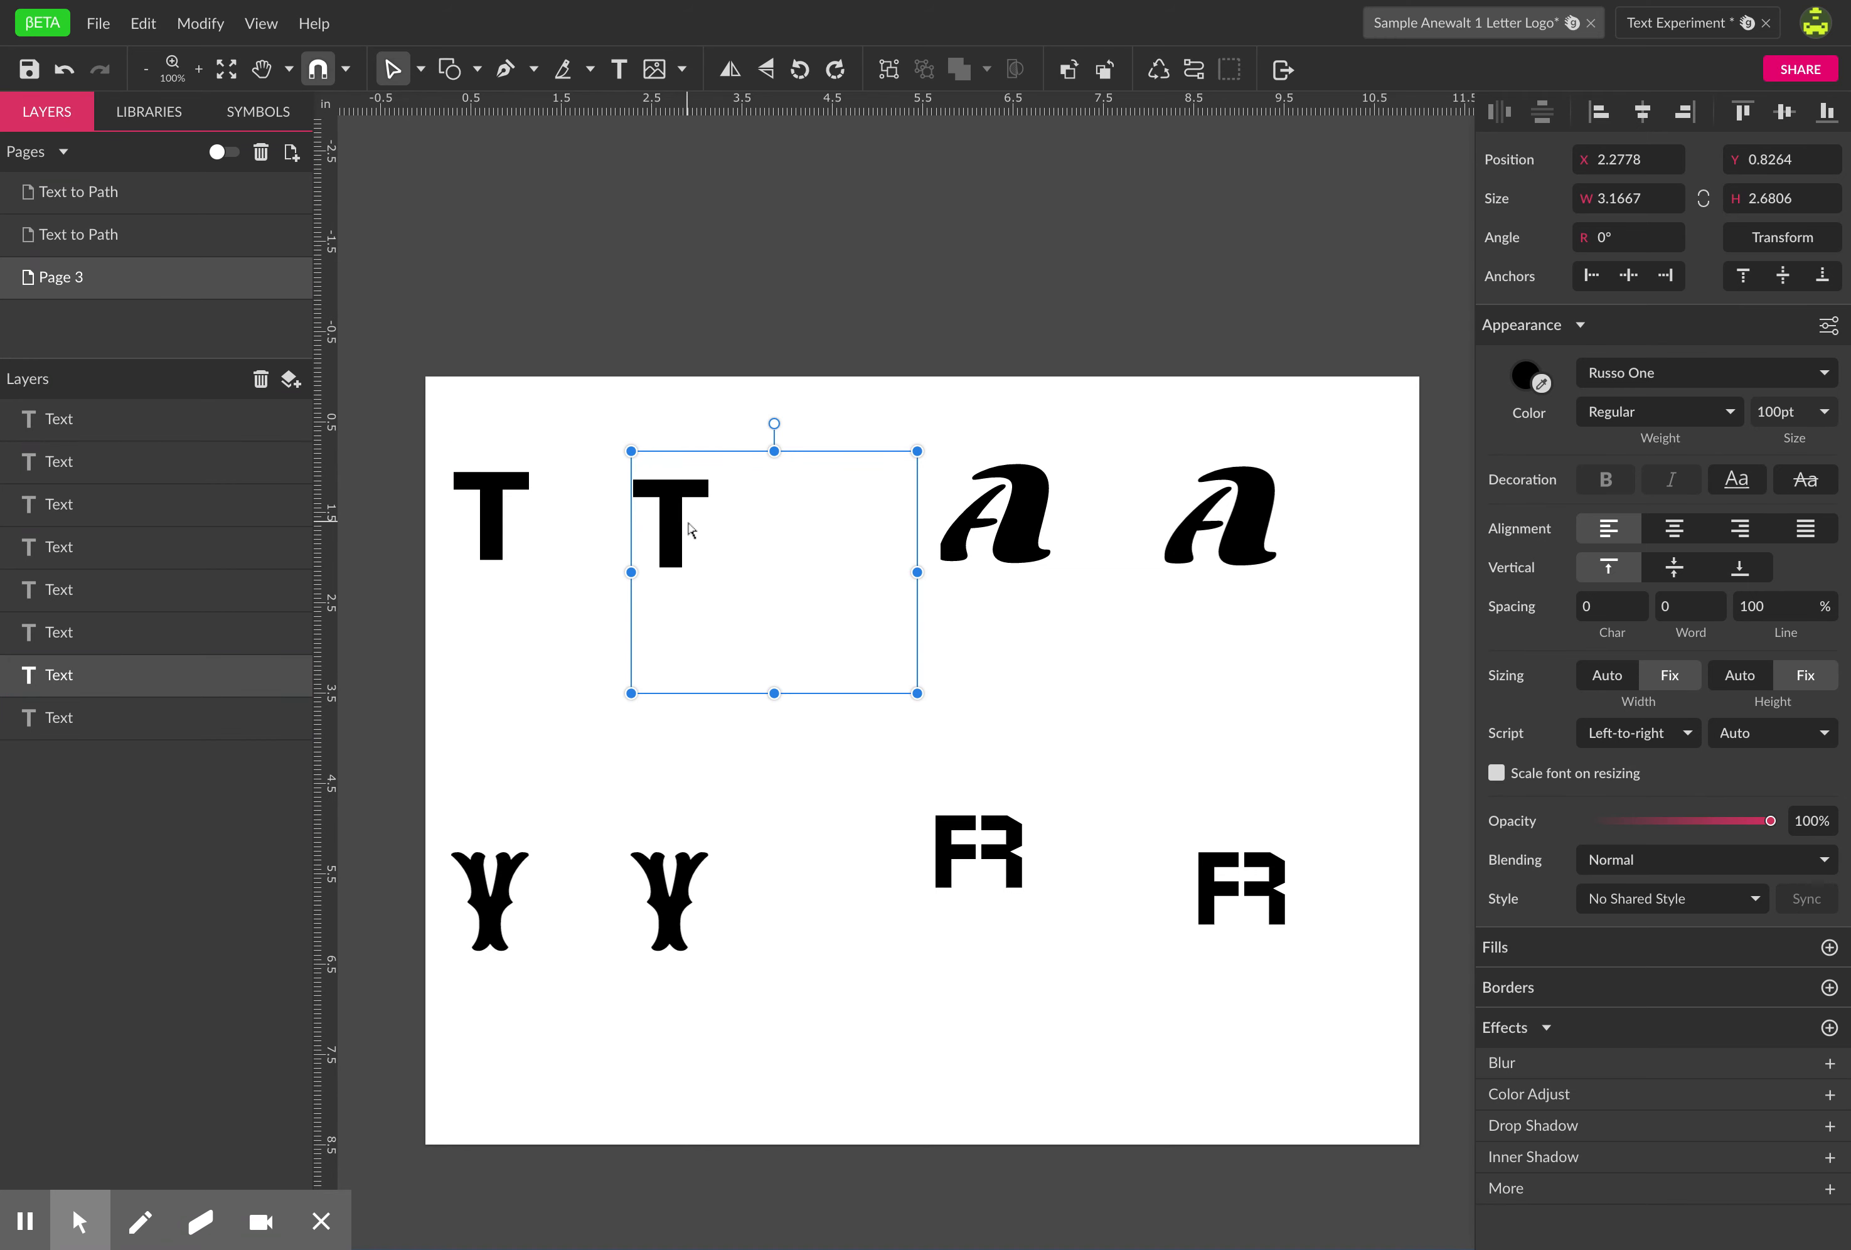
key(Up)
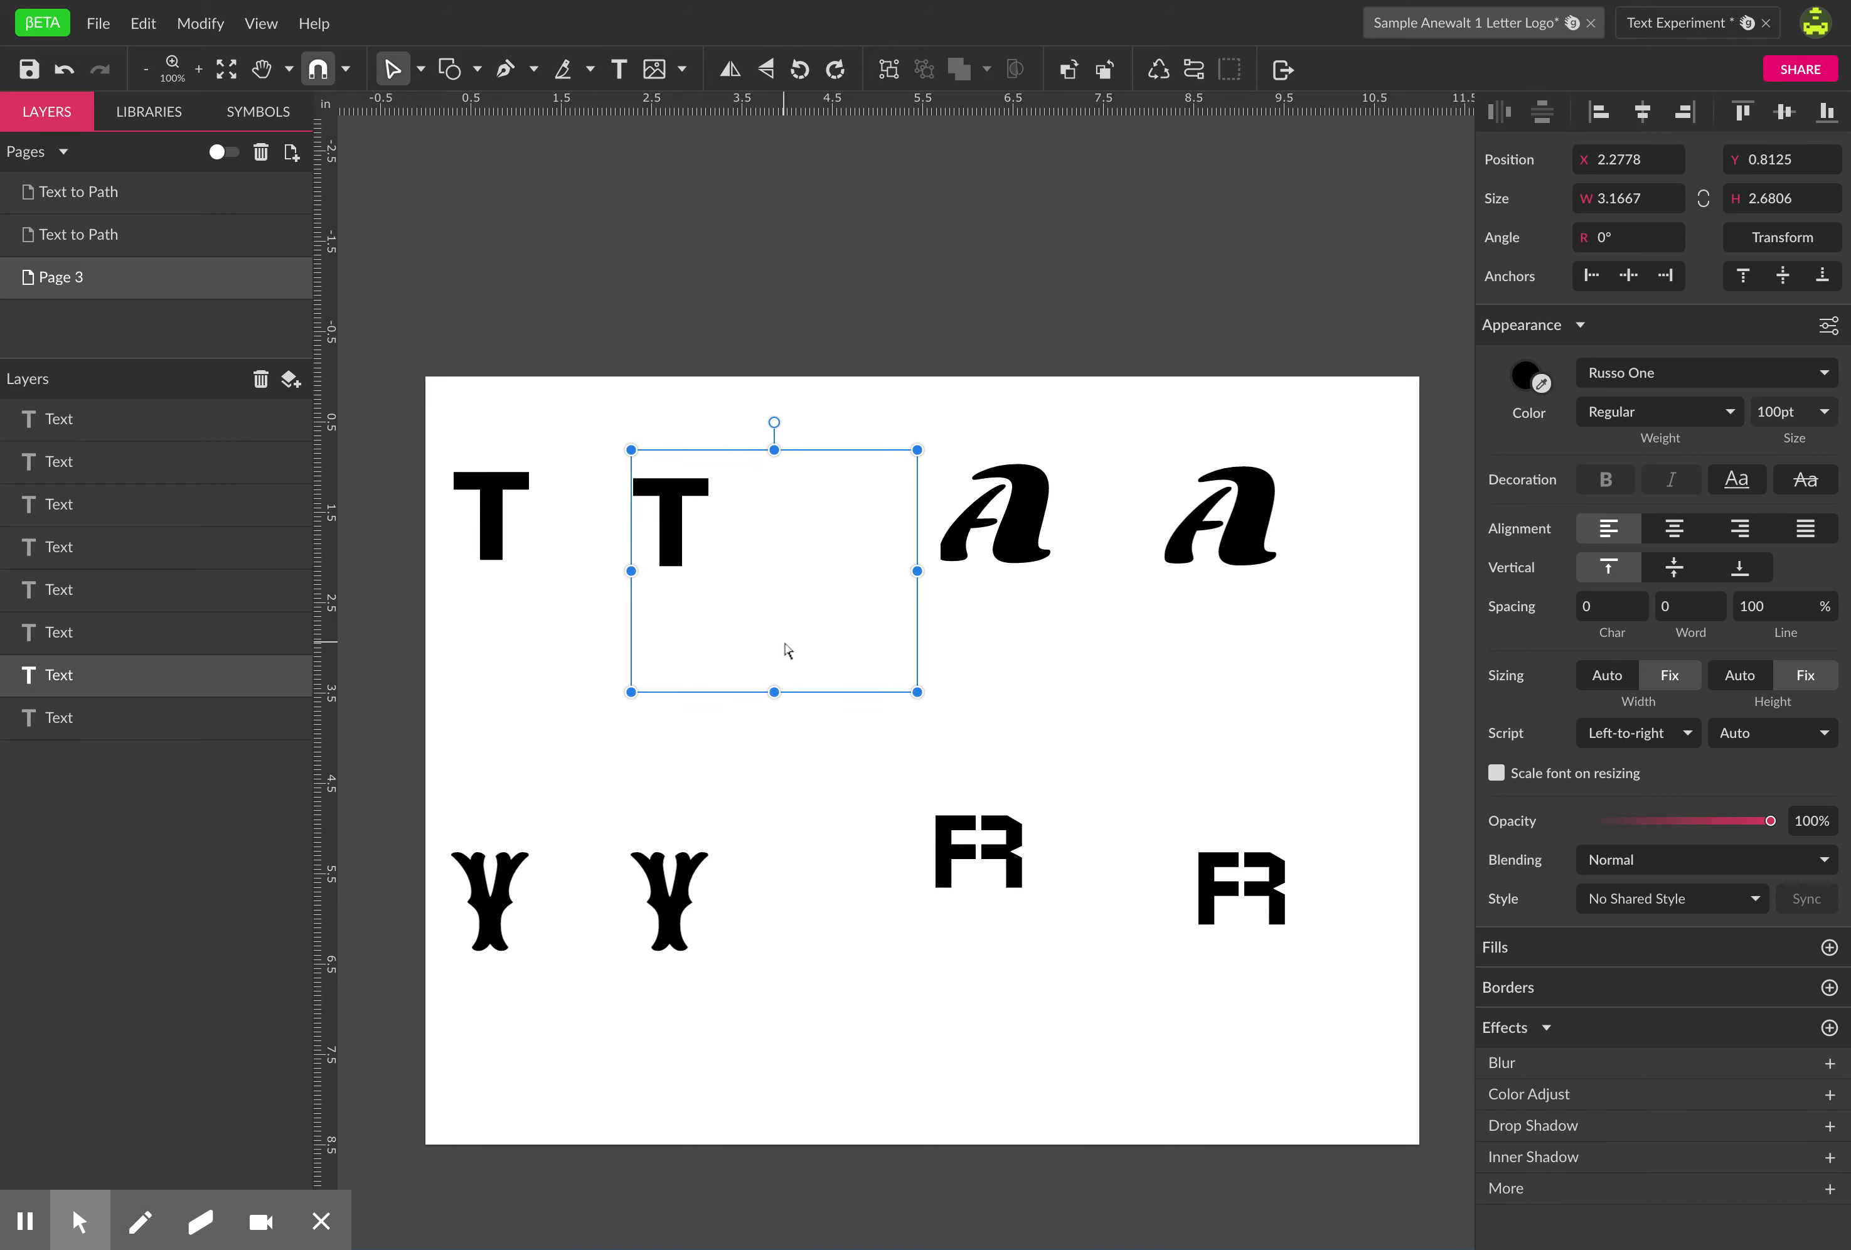
click(1195, 74)
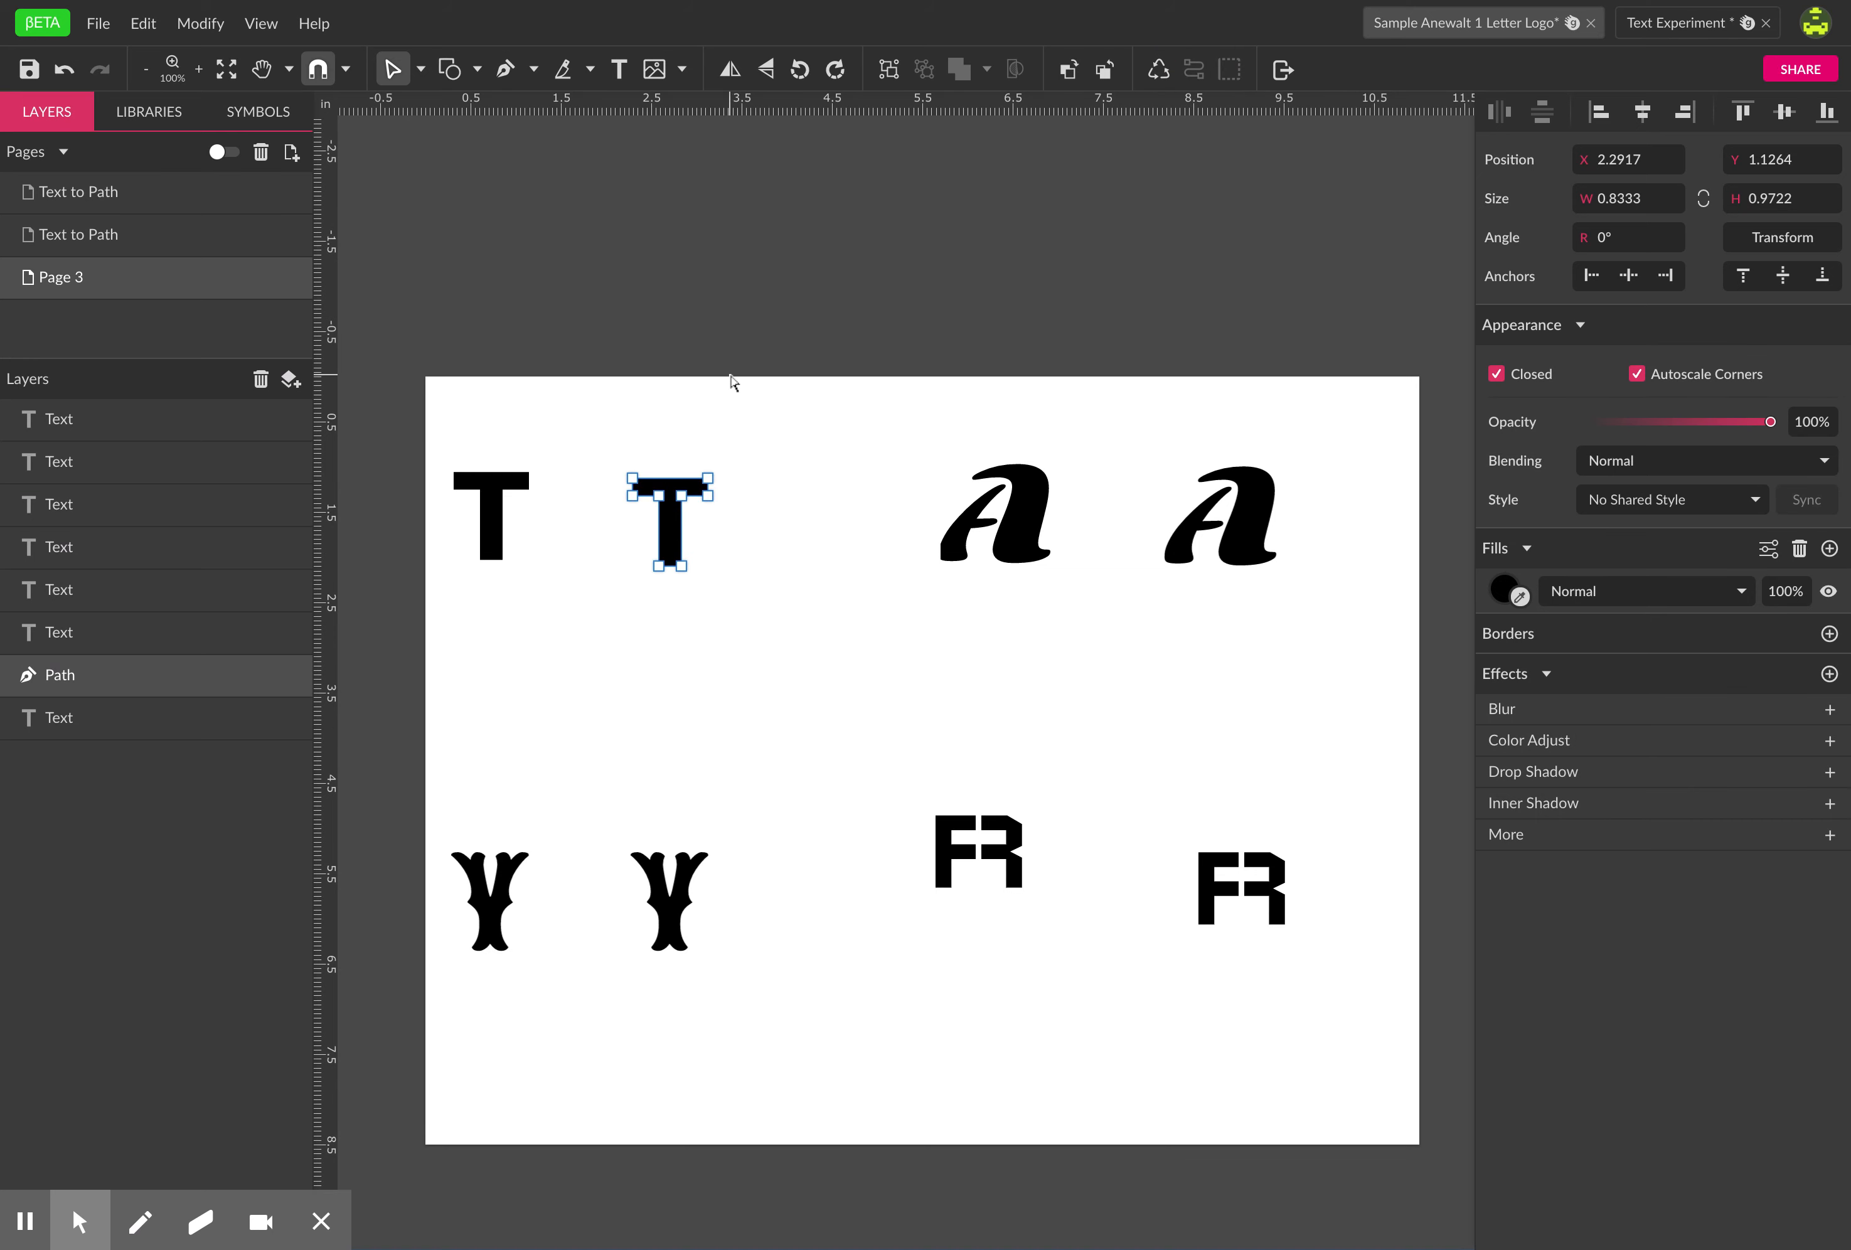
- Scale the T path up to about 1.82 by 2.12 inches with the Pointer tool
click(423, 71)
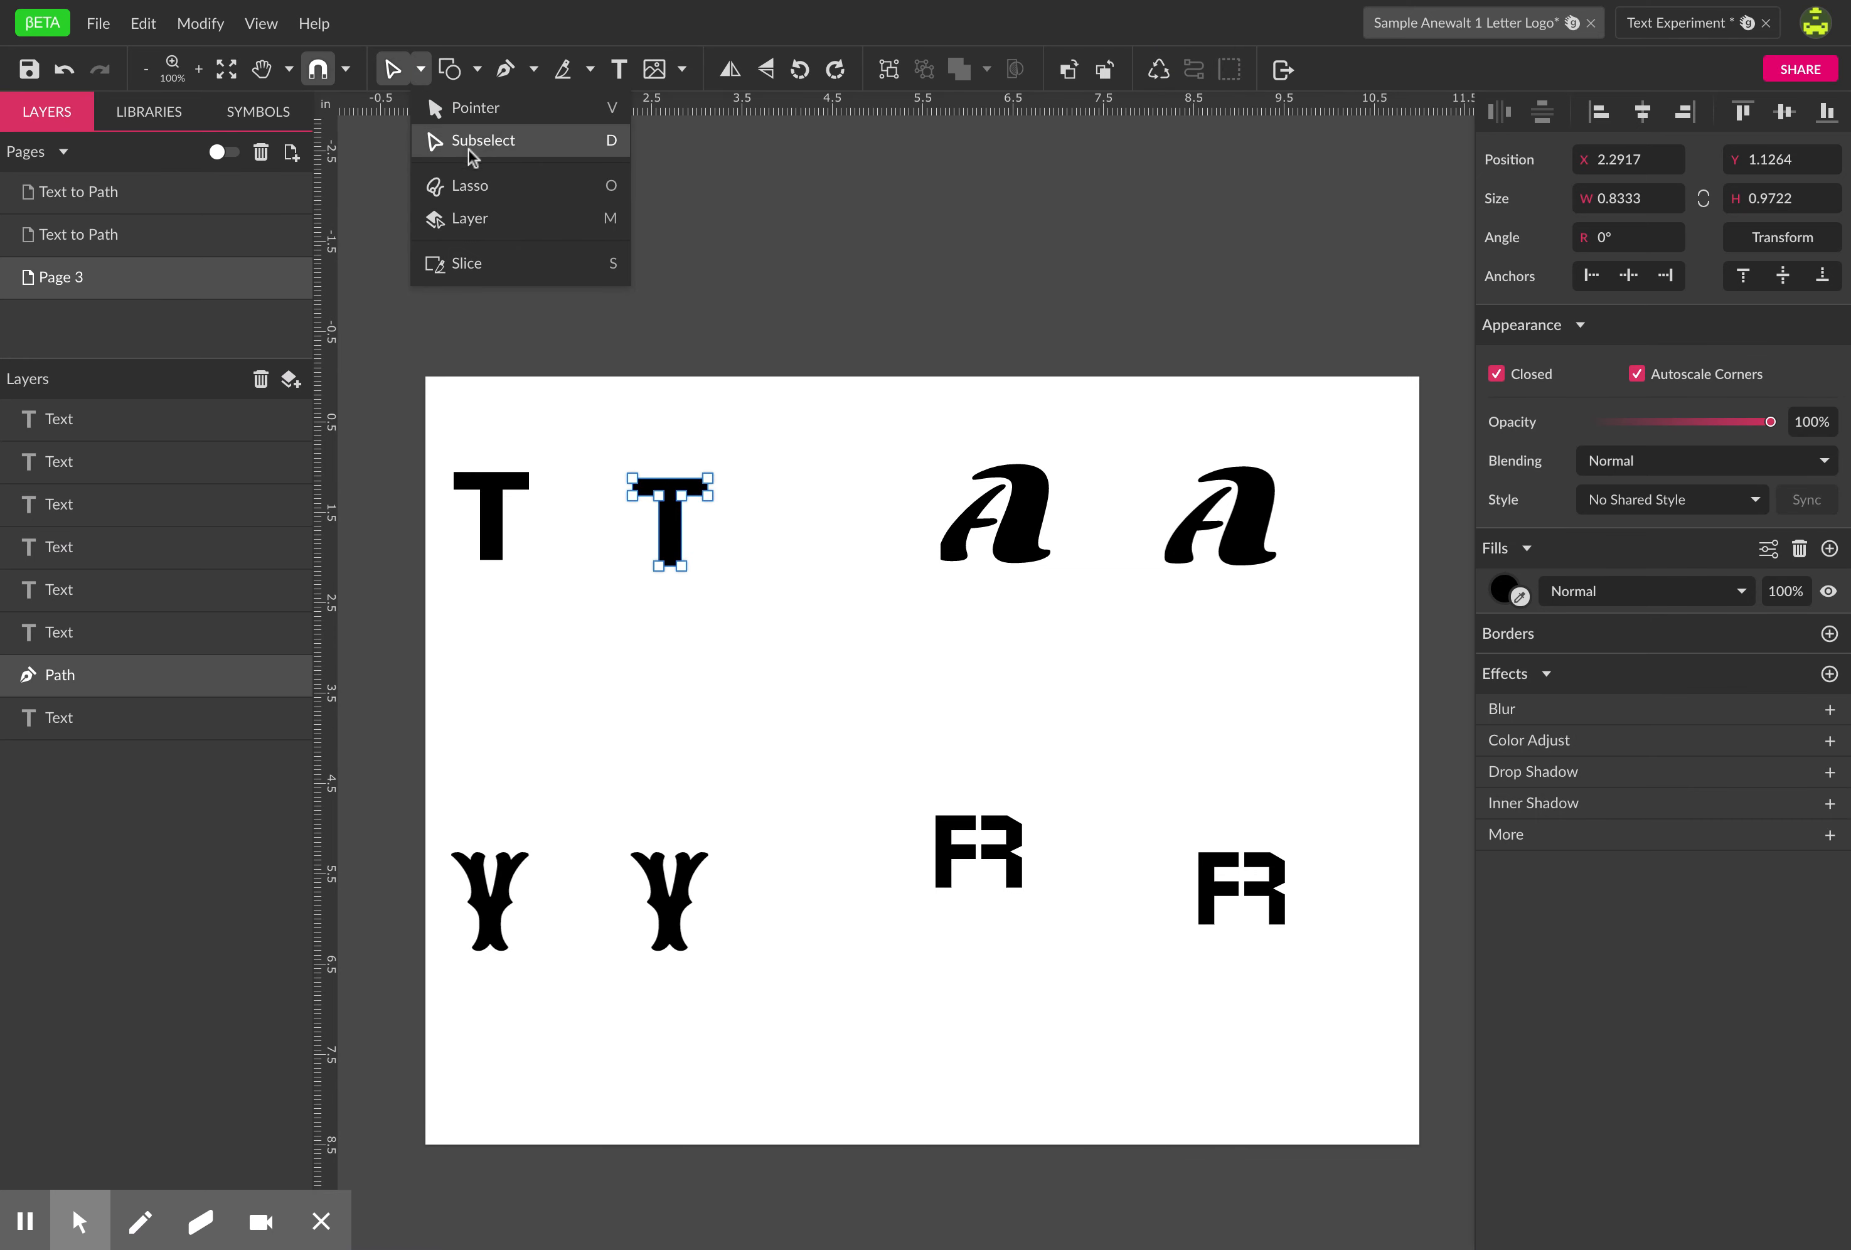
click(464, 112)
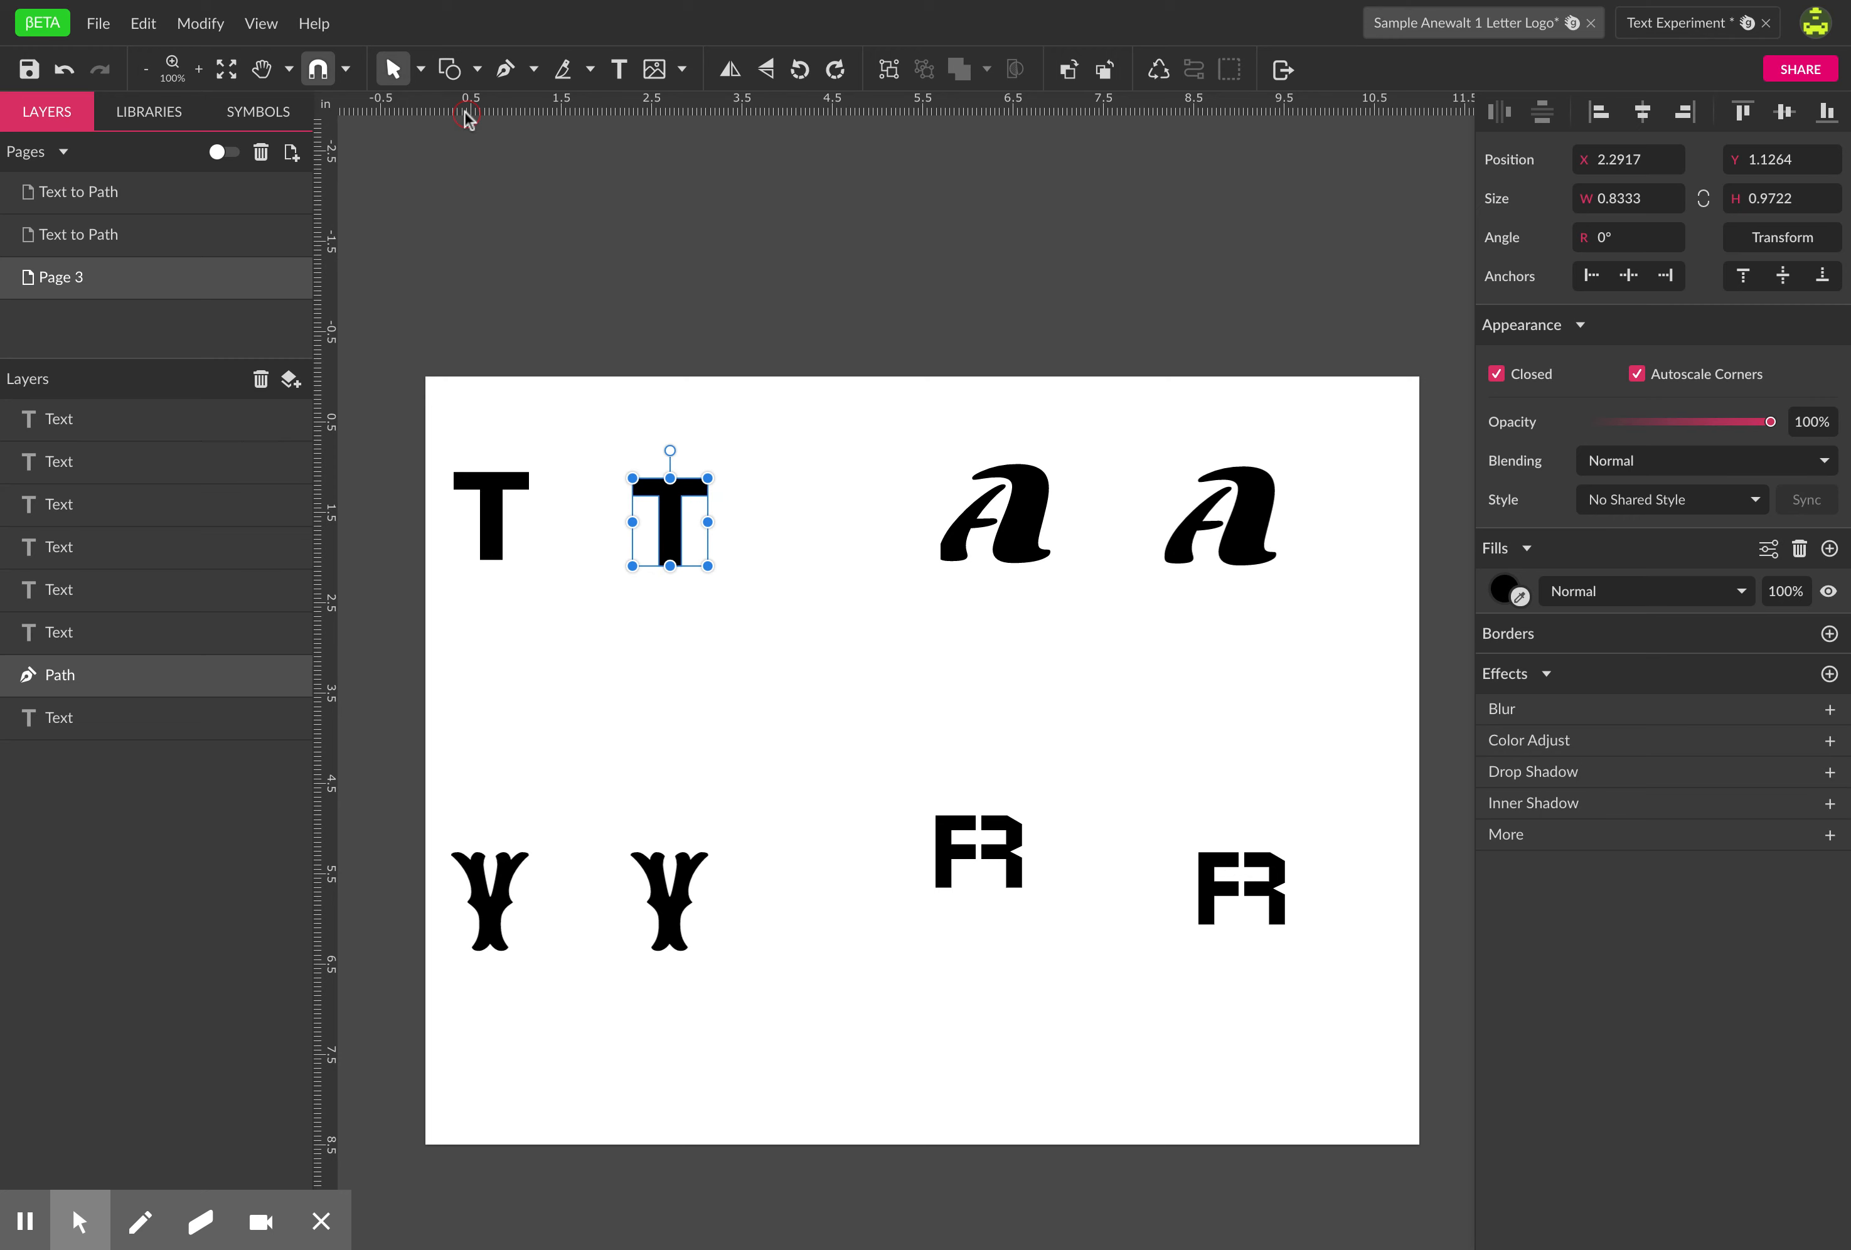
click(619, 289)
click(649, 508)
drag(714, 573, 800, 670)
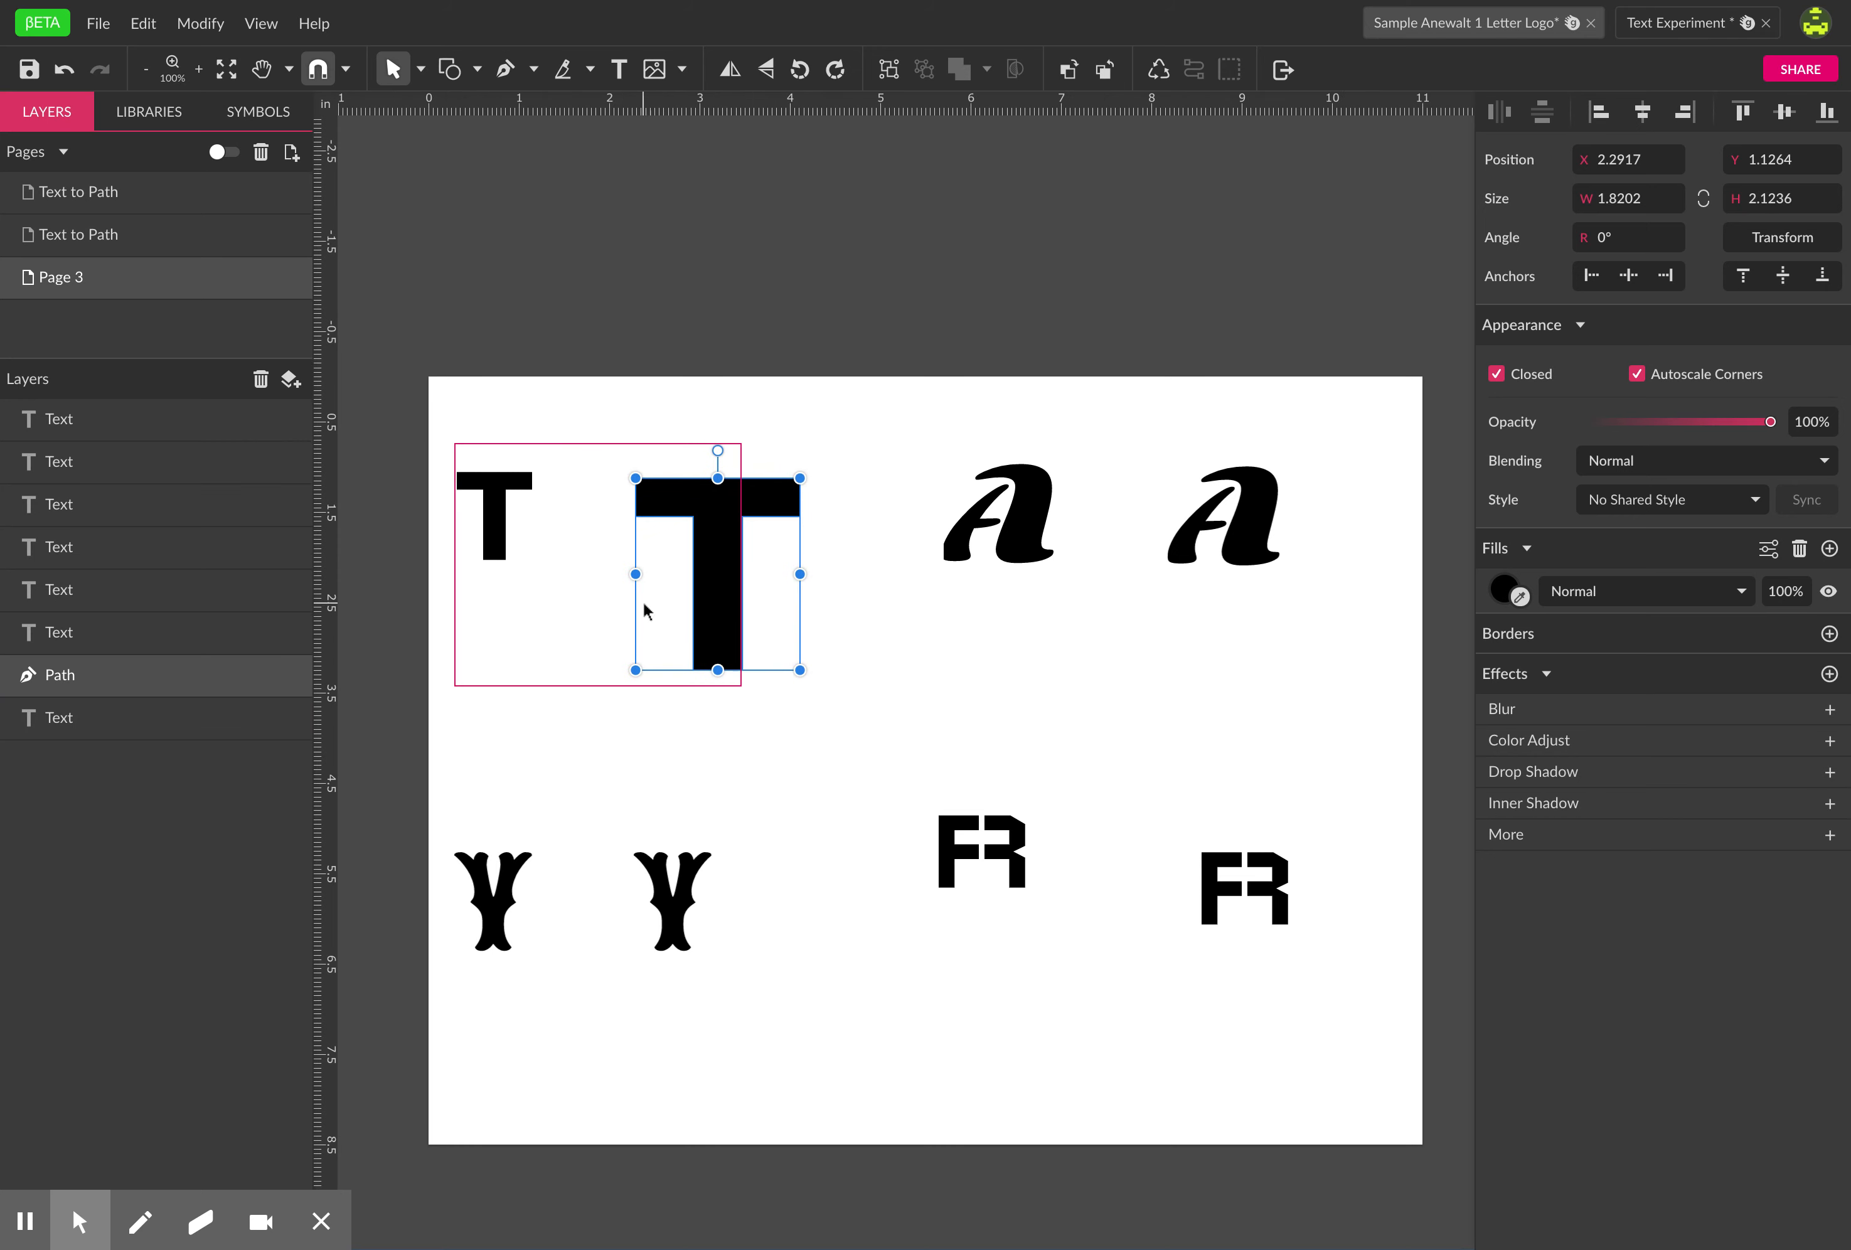
- Move the original T slightly and shrink its text frame to about 0.94 by 1.51 inches around the letter
click(502, 526)
drag(507, 530, 514, 524)
drag(747, 679, 545, 575)
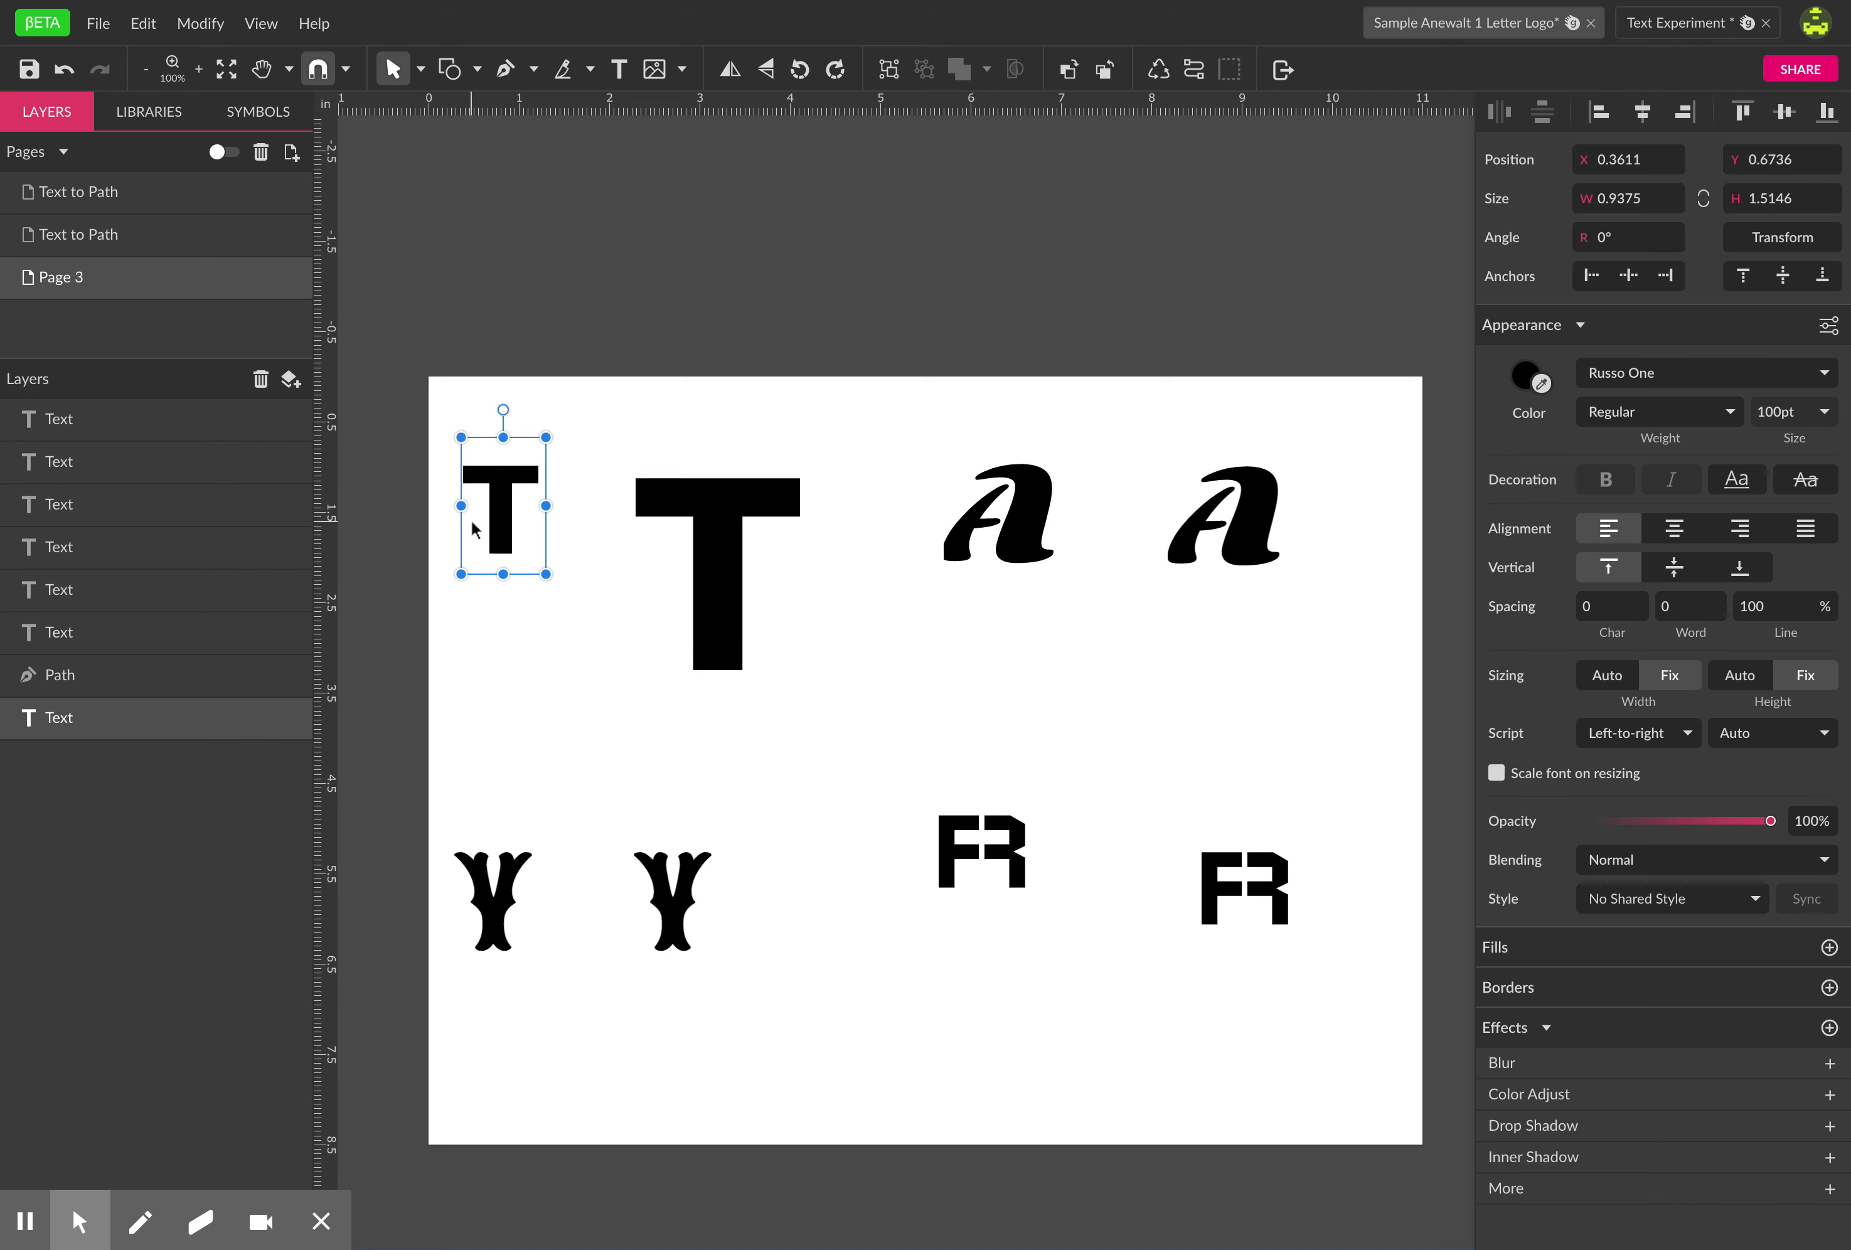
- Enlarge the T path to about 2.19 by 2.55 inches and position it at about X 2.07, Y 0.59 inches
click(720, 533)
drag(719, 533, 707, 584)
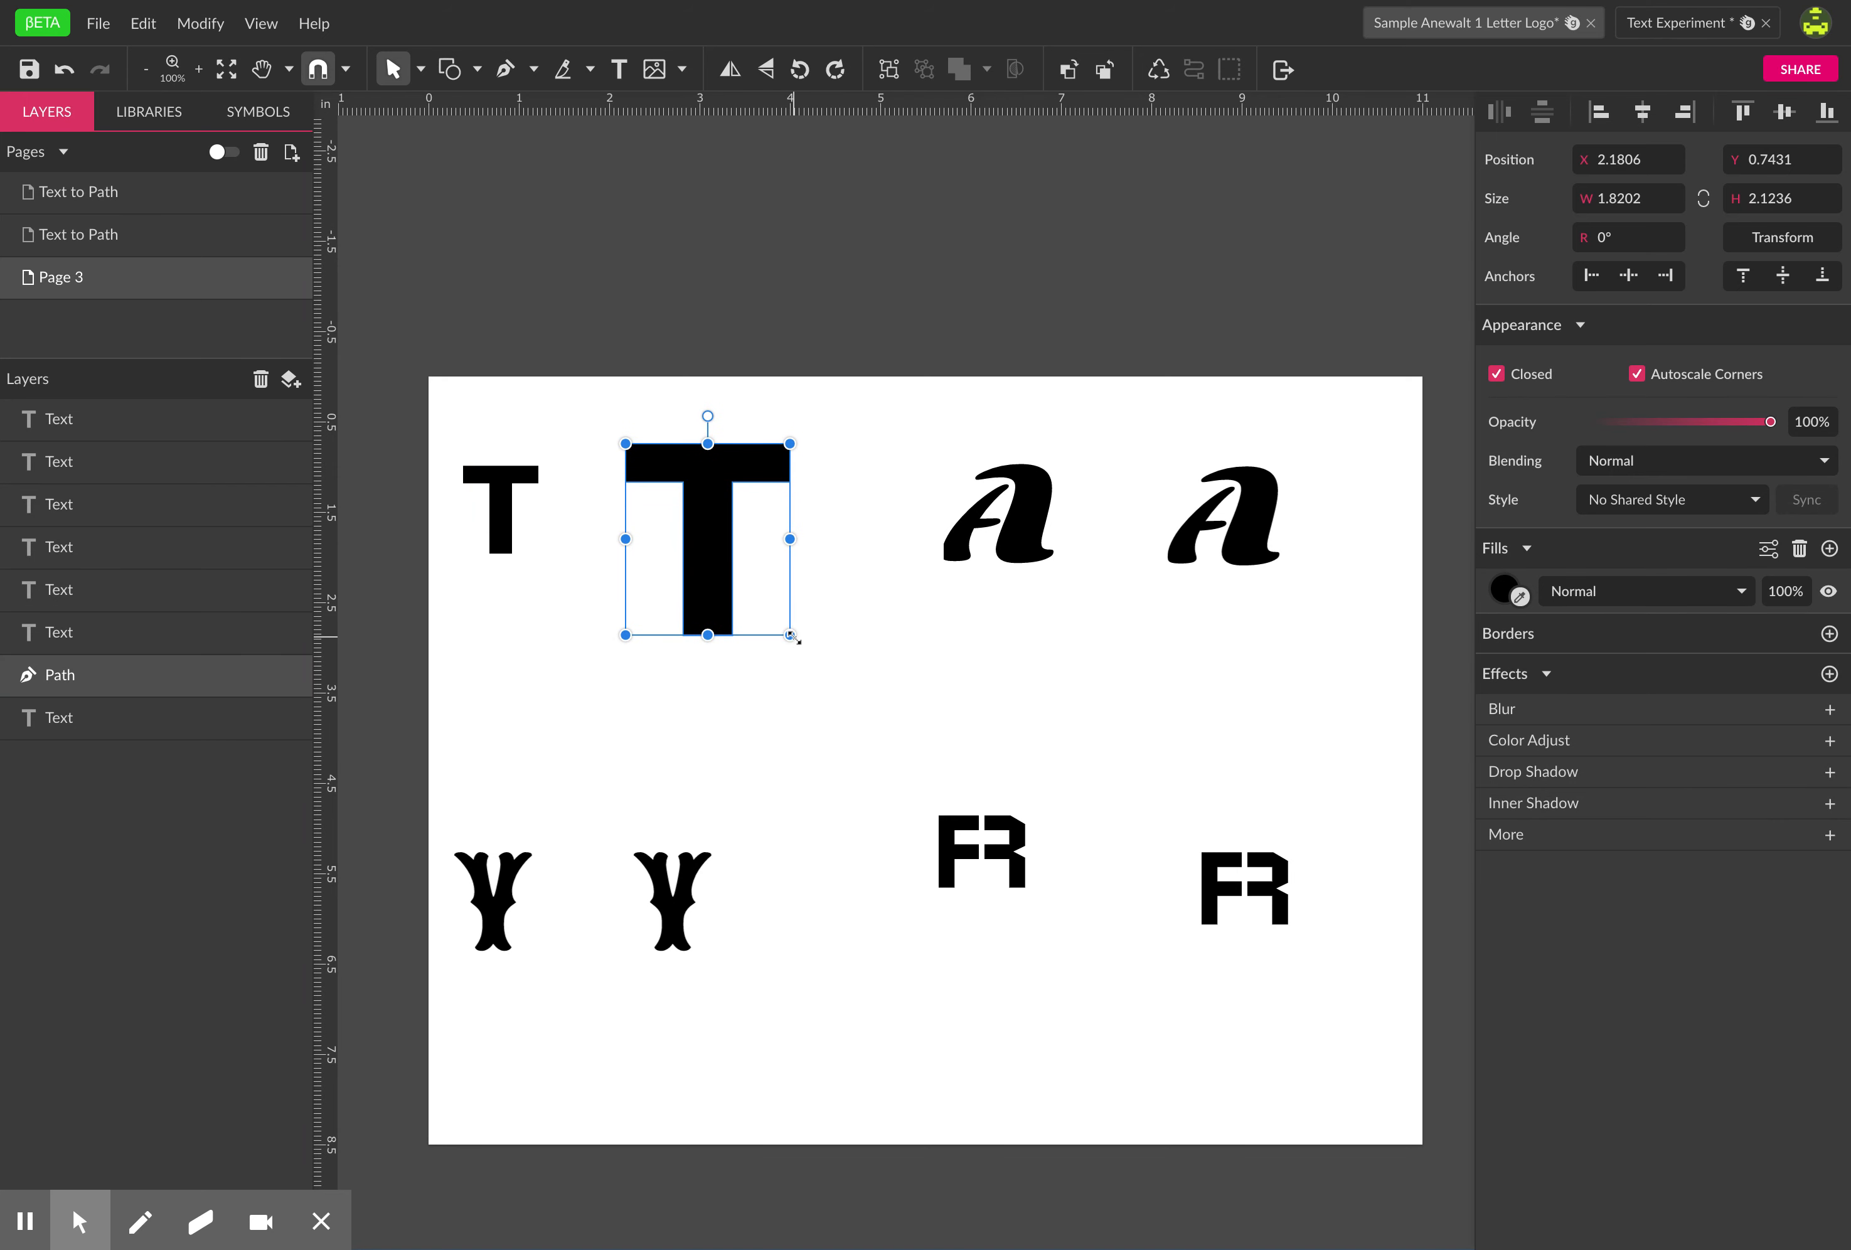
drag(791, 636, 823, 673)
drag(737, 592, 726, 579)
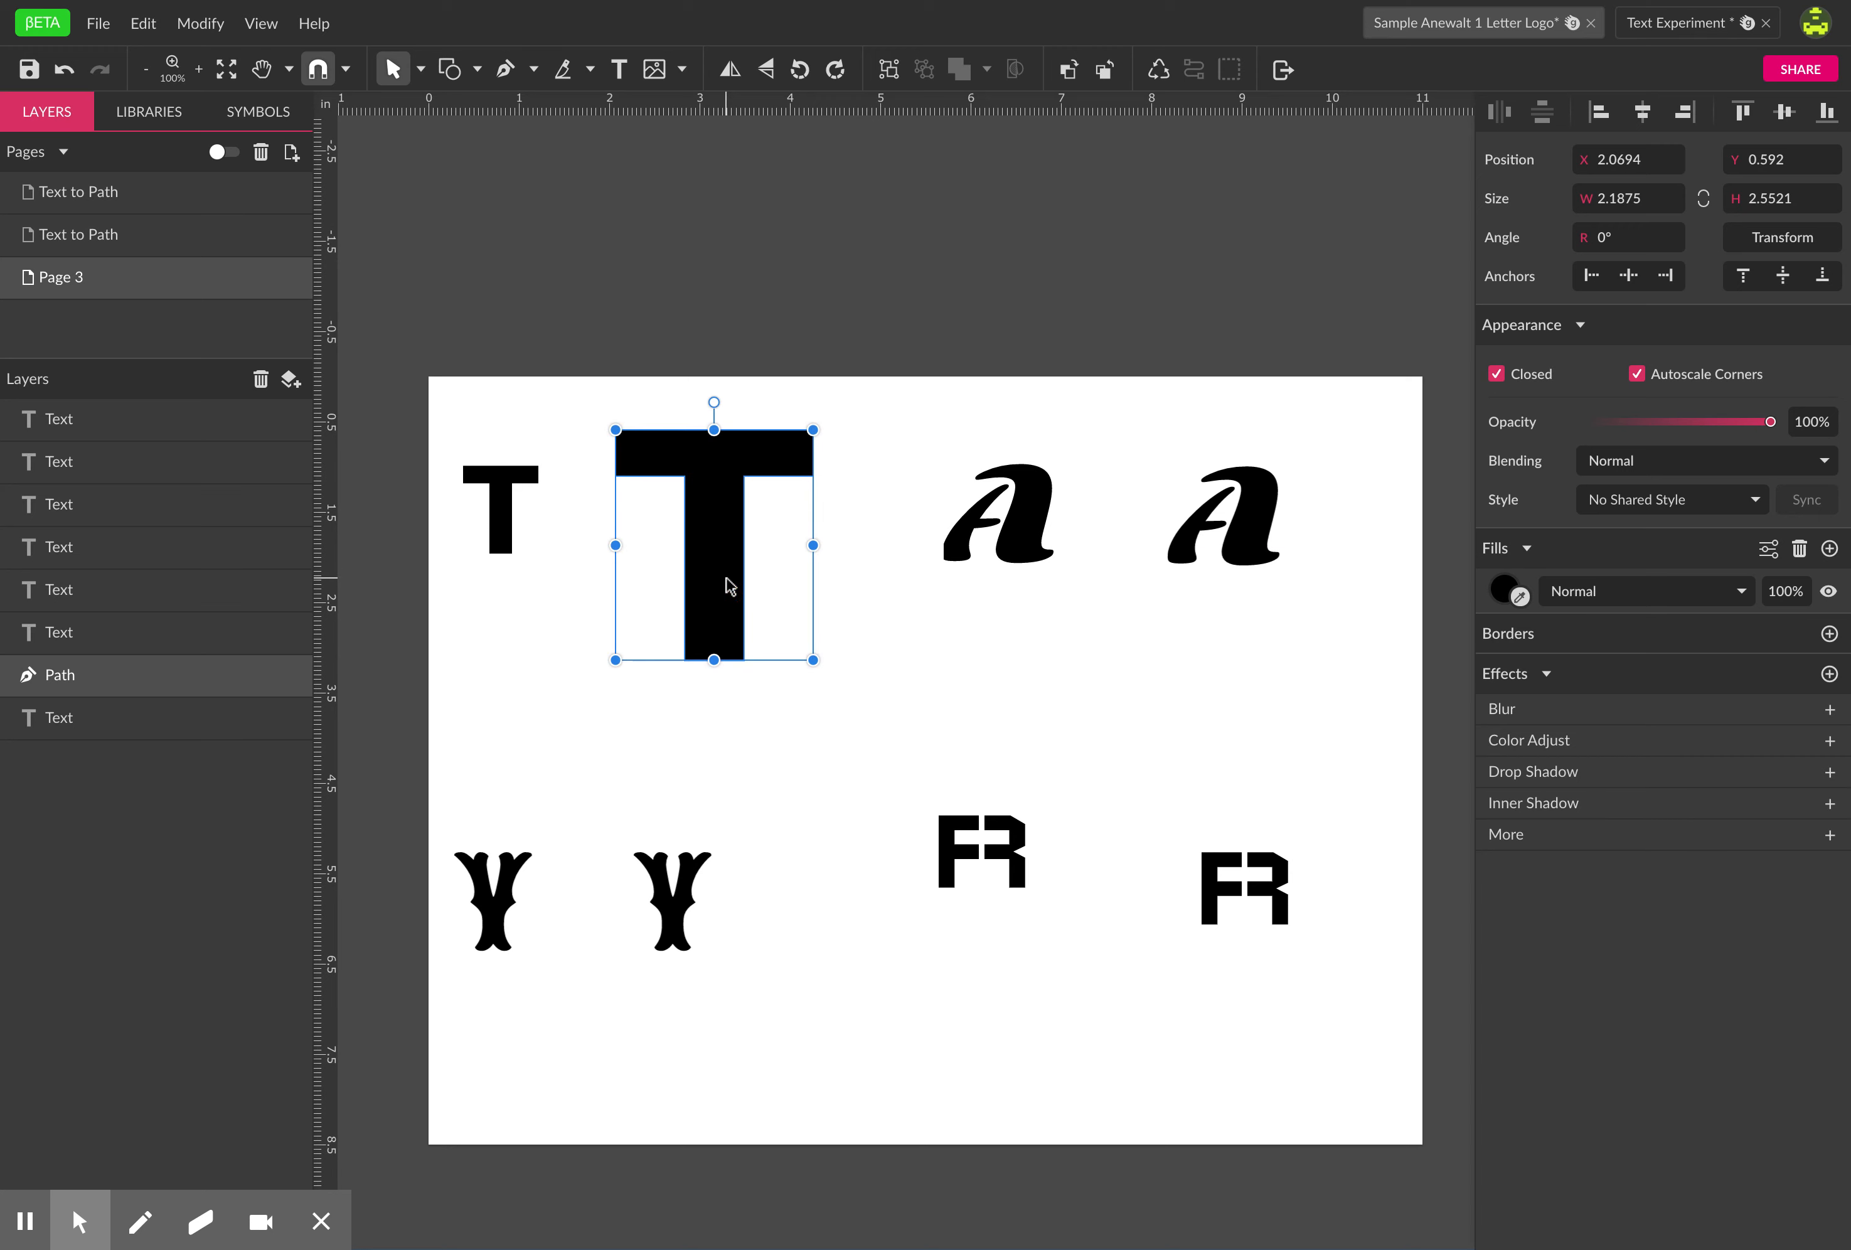
click(839, 717)
- Select the large T path and switch to the Subselect tool for editing its nodes
click(711, 608)
click(420, 69)
click(431, 140)
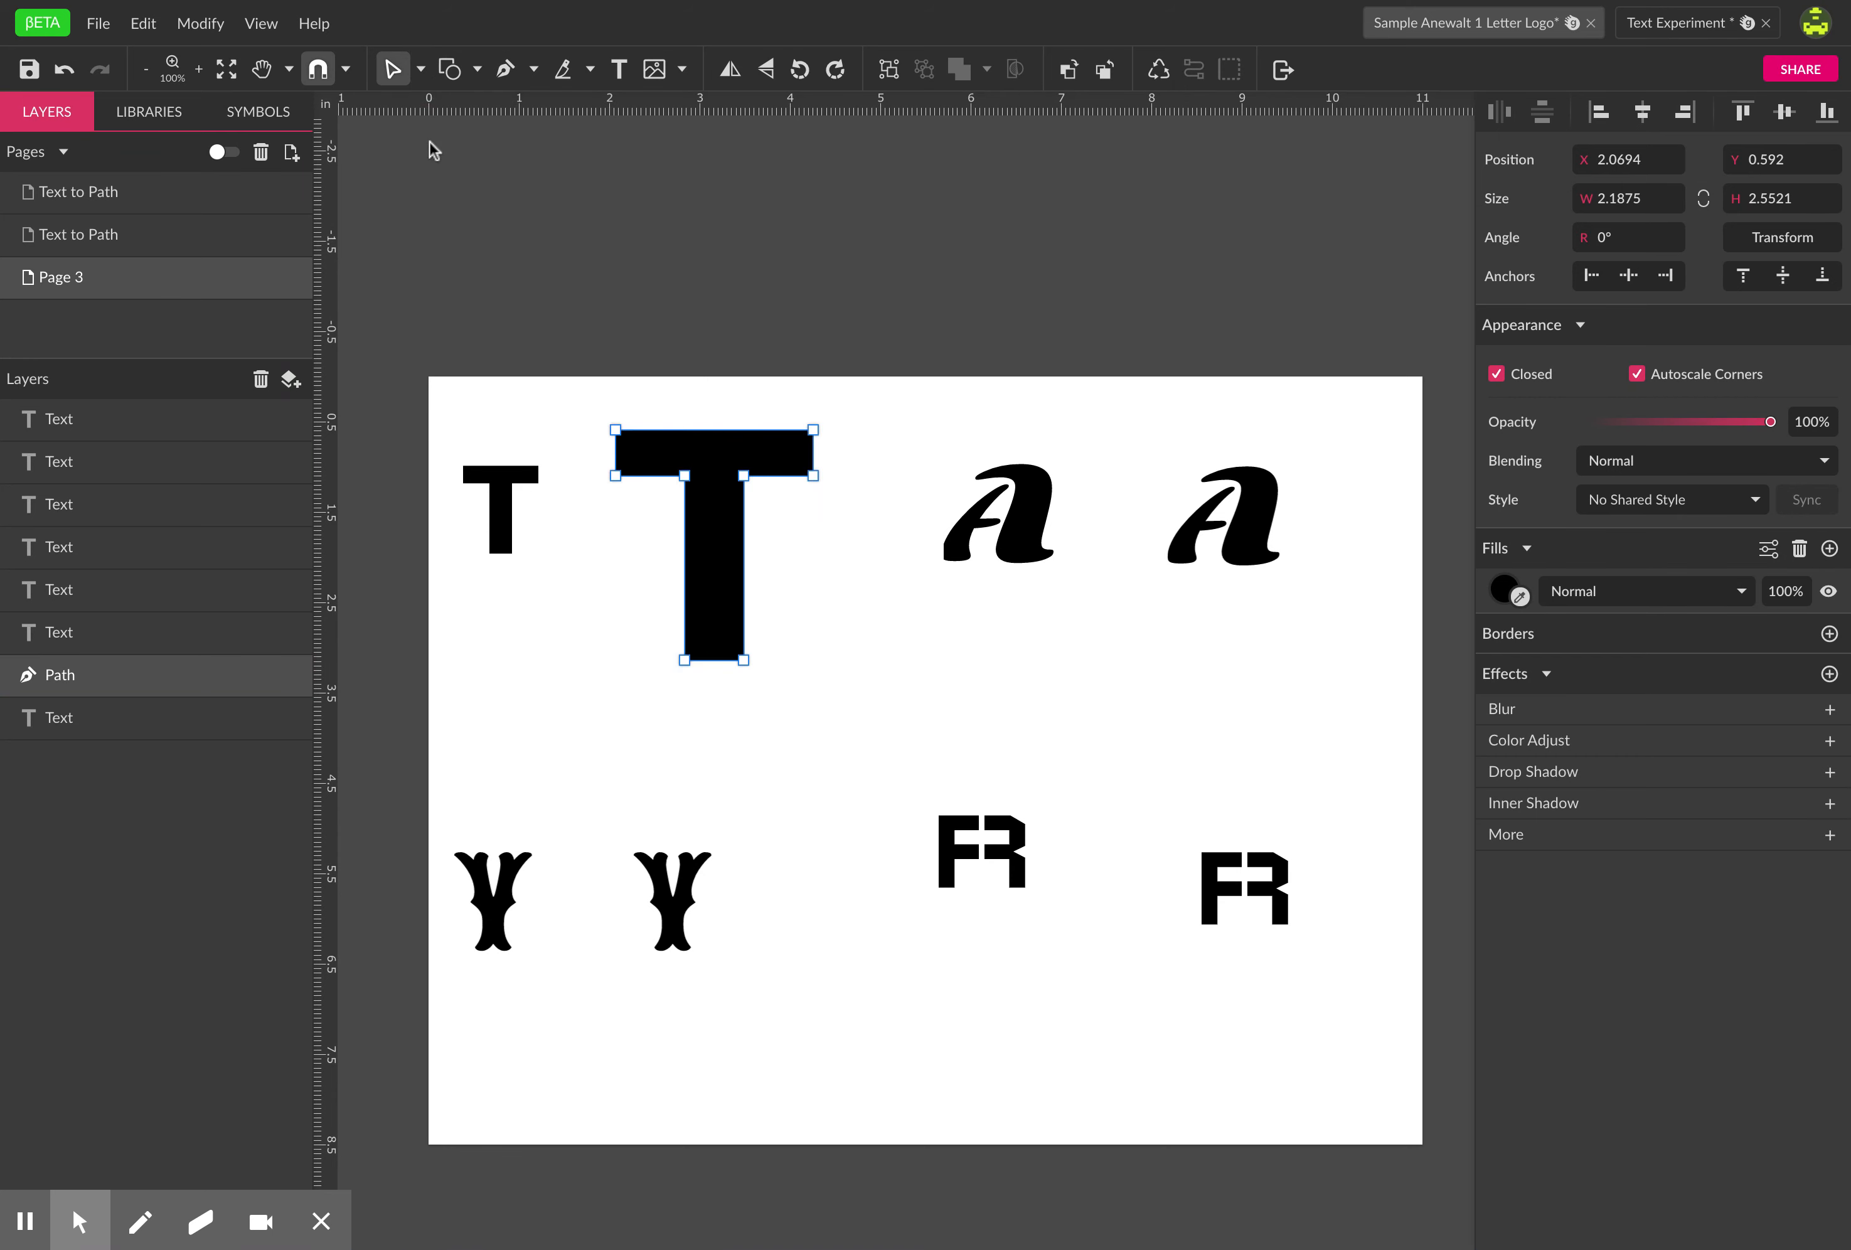
- Reshape the T path's crossbar into a trapezoid by raising the upper nodes and spreading the lower outer nodes, about 3.47 inches wide
click(615, 430)
drag(615, 430, 615, 396)
drag(813, 432, 813, 396)
drag(813, 475, 876, 476)
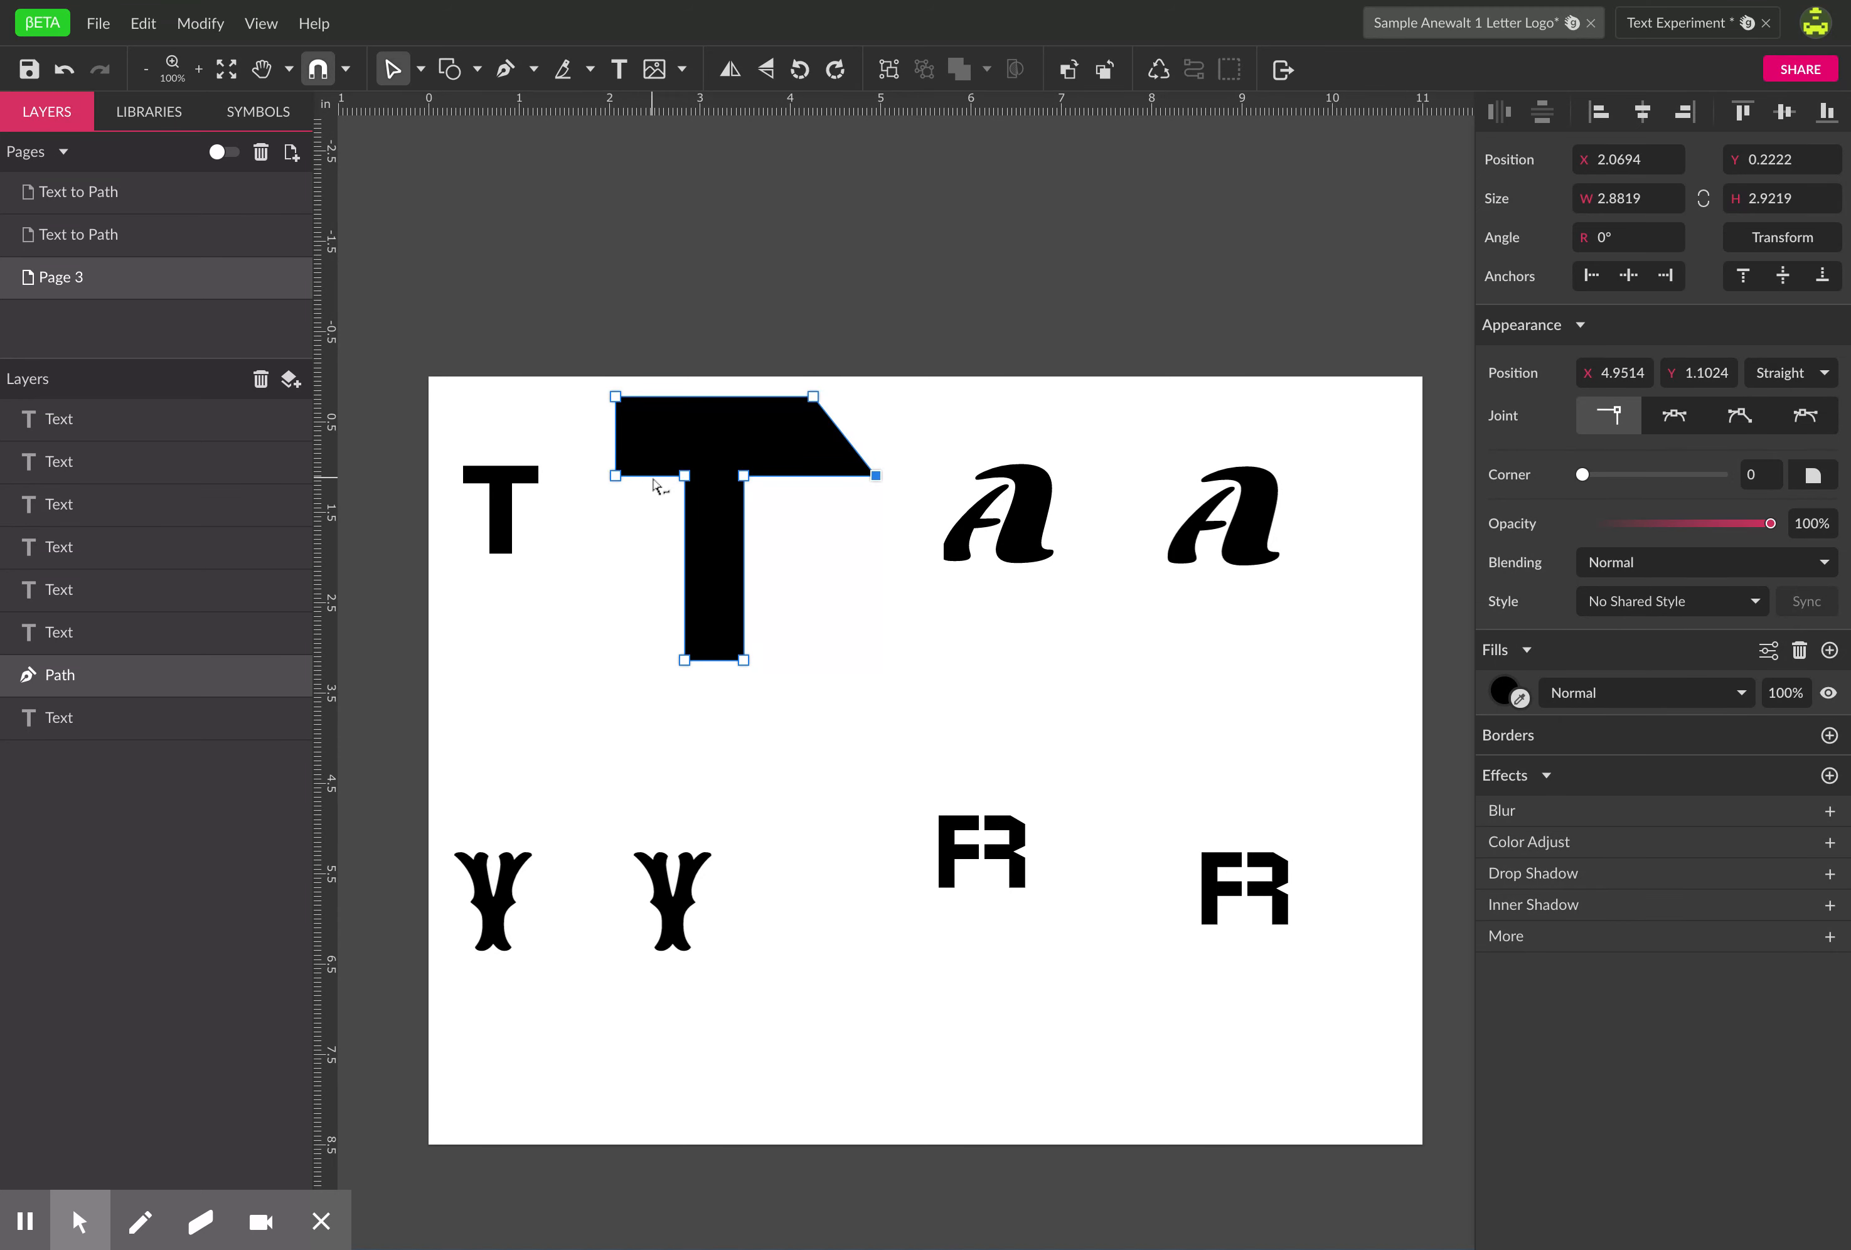
drag(616, 475, 563, 476)
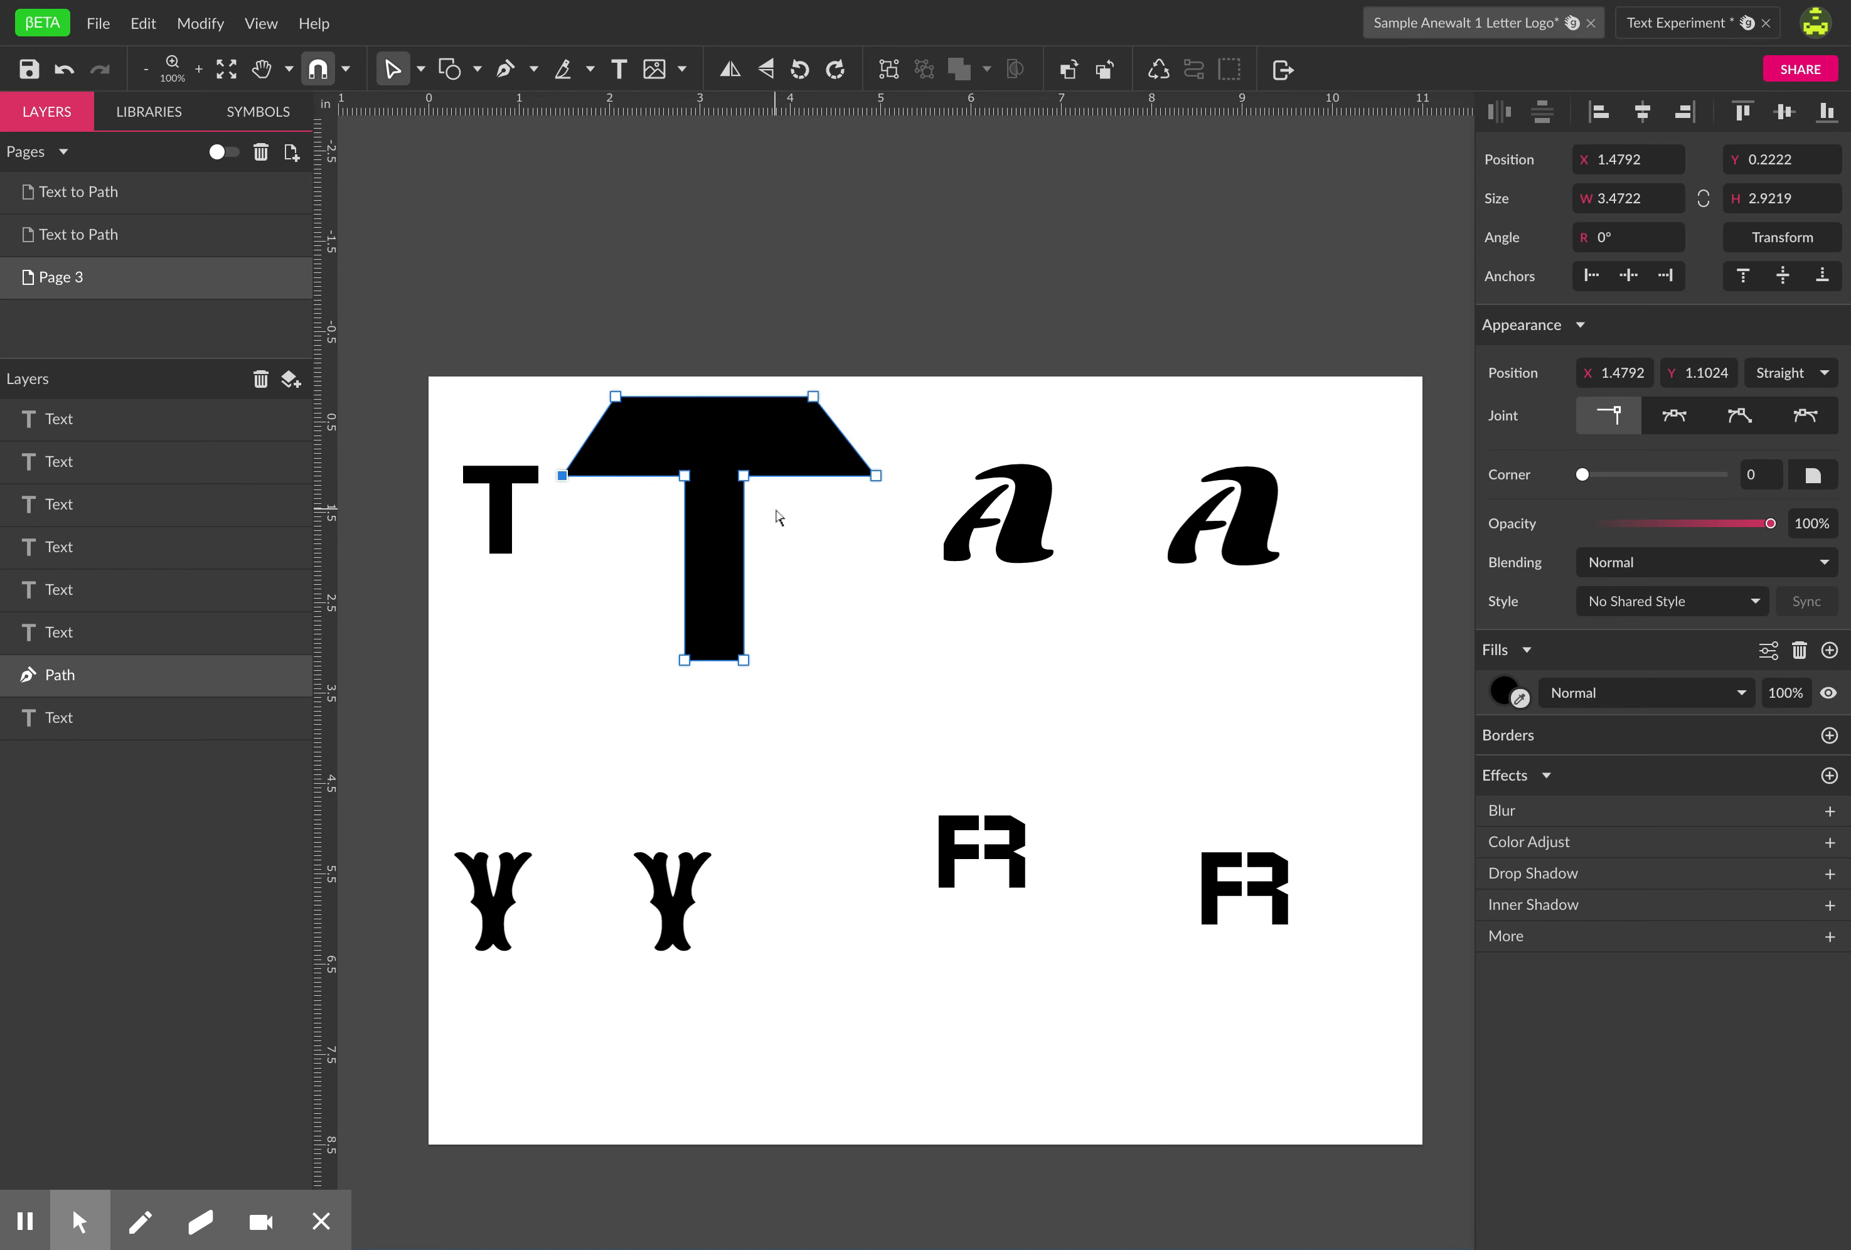
click(758, 482)
click(670, 429)
click(583, 384)
drag(676, 434, 682, 433)
- Lengthen the T's straight stem by moving its two bottom nodes down to about Y 4.03 inches
key(z)
click(703, 481)
click(702, 487)
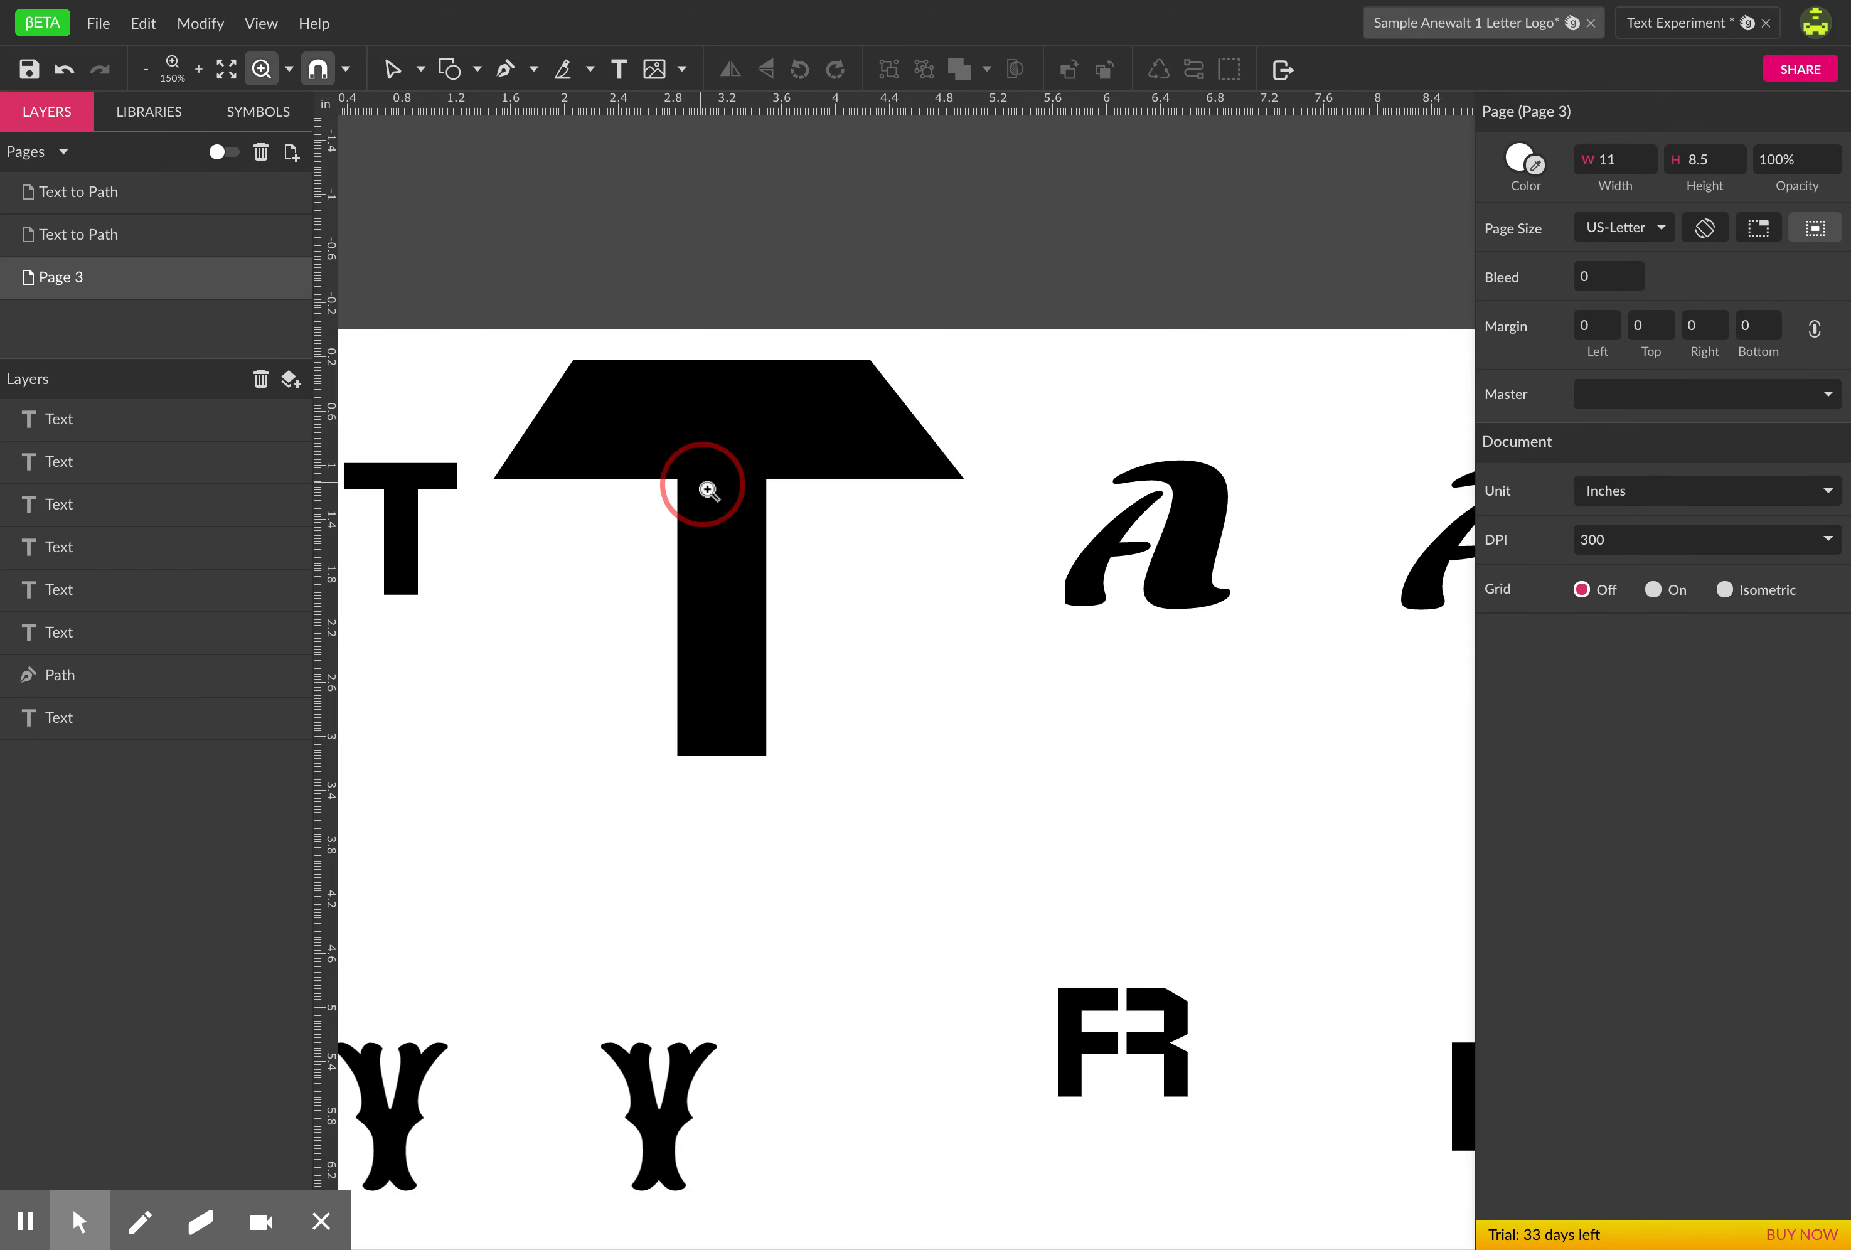
click(711, 484)
key(space)
drag(694, 452, 793, 484)
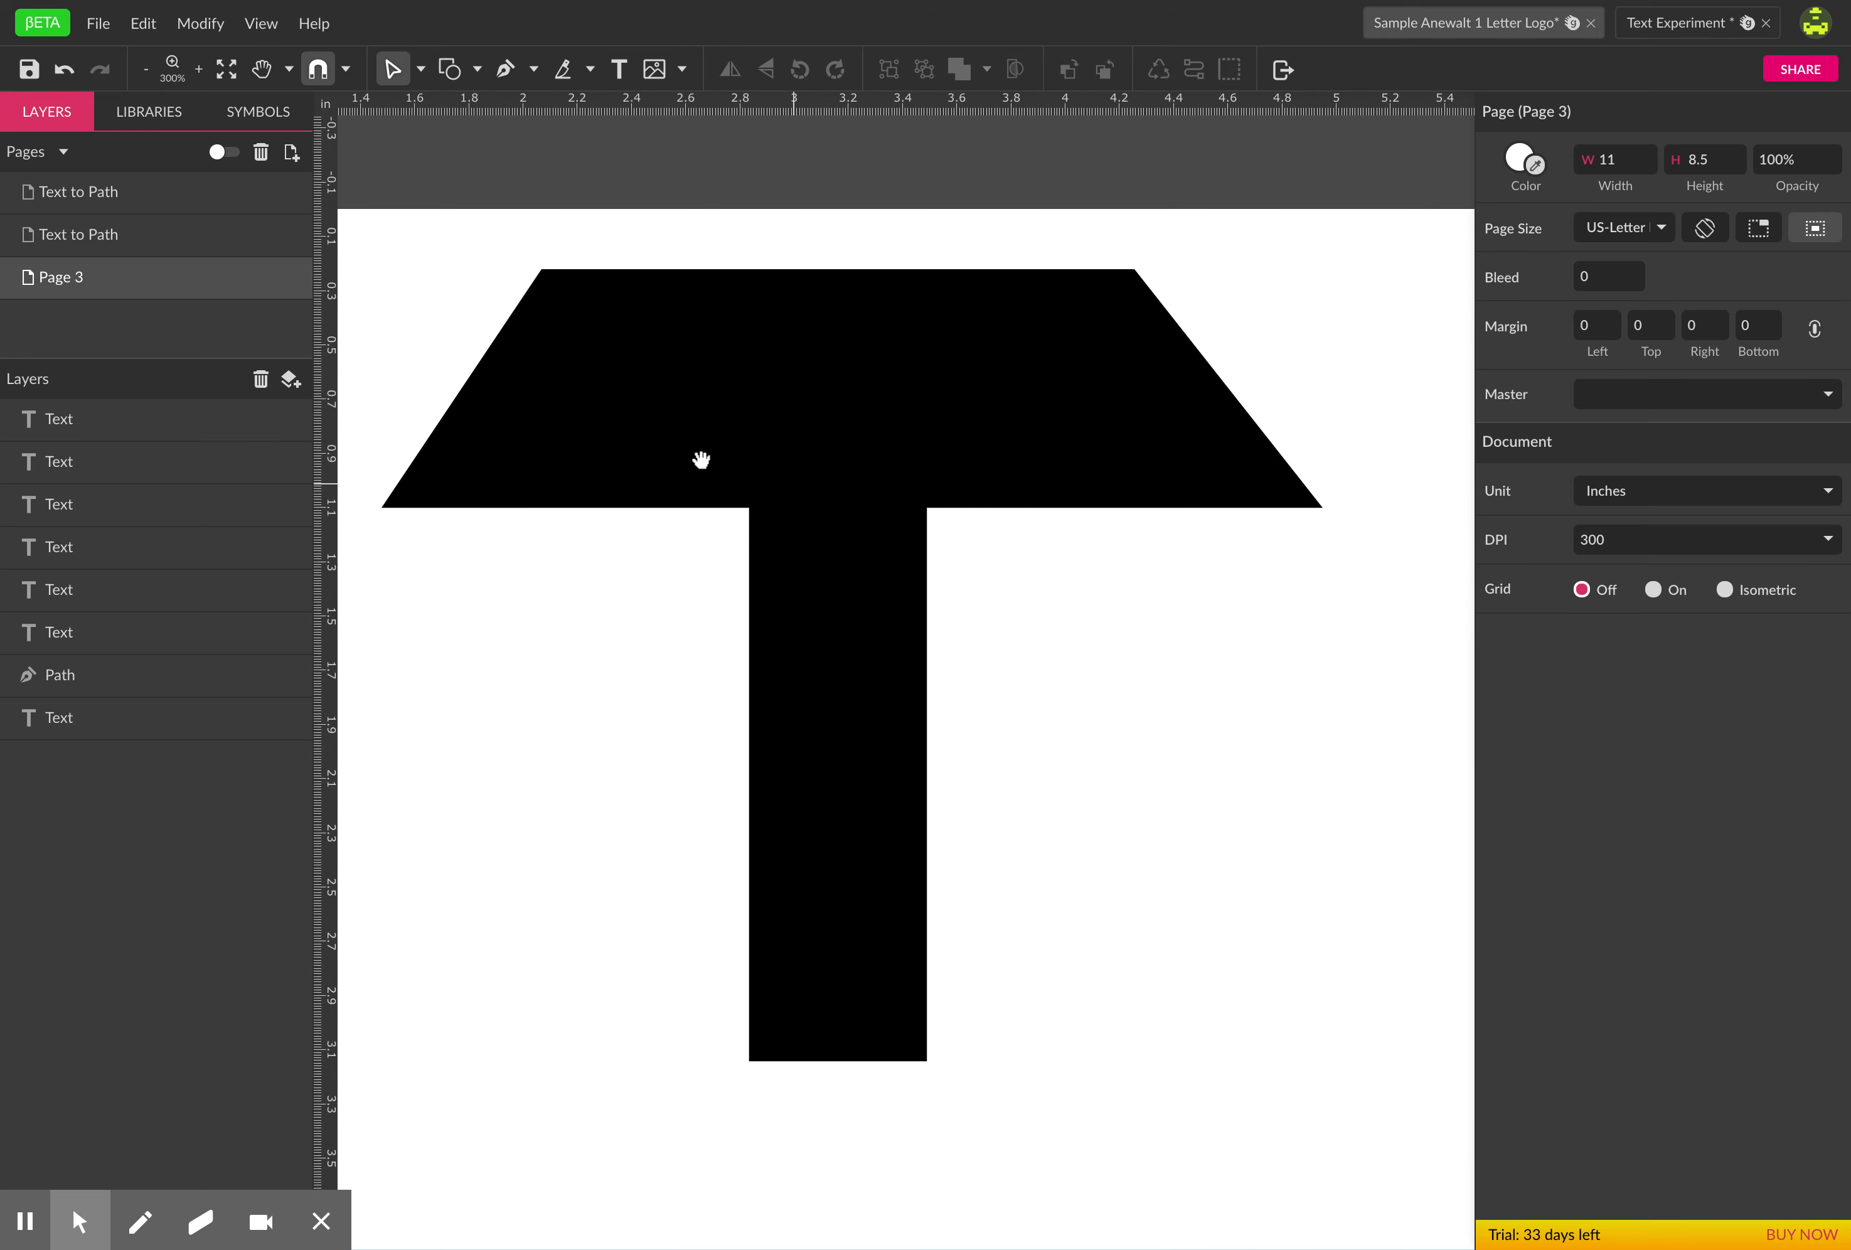
click(796, 486)
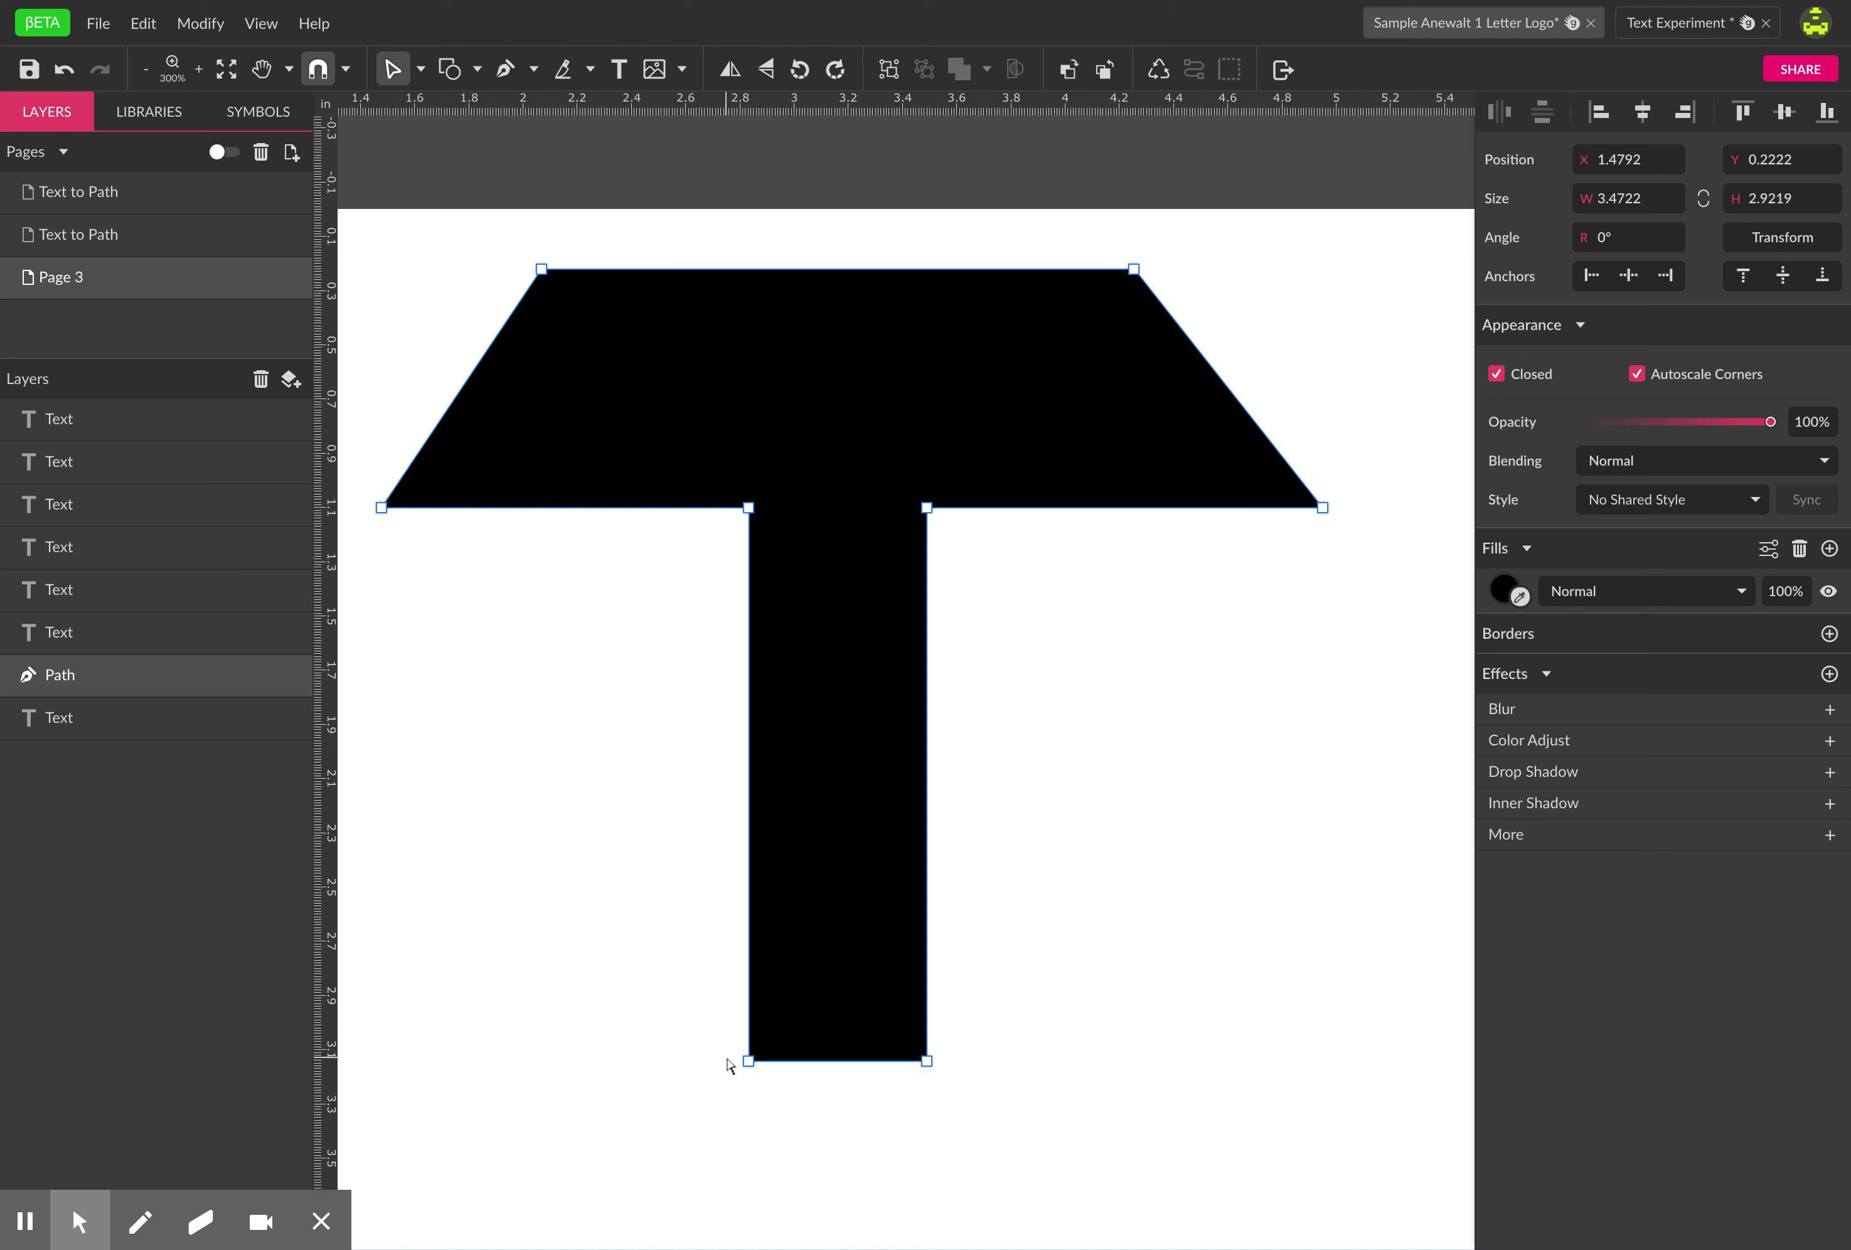
drag(661, 1028, 1009, 1106)
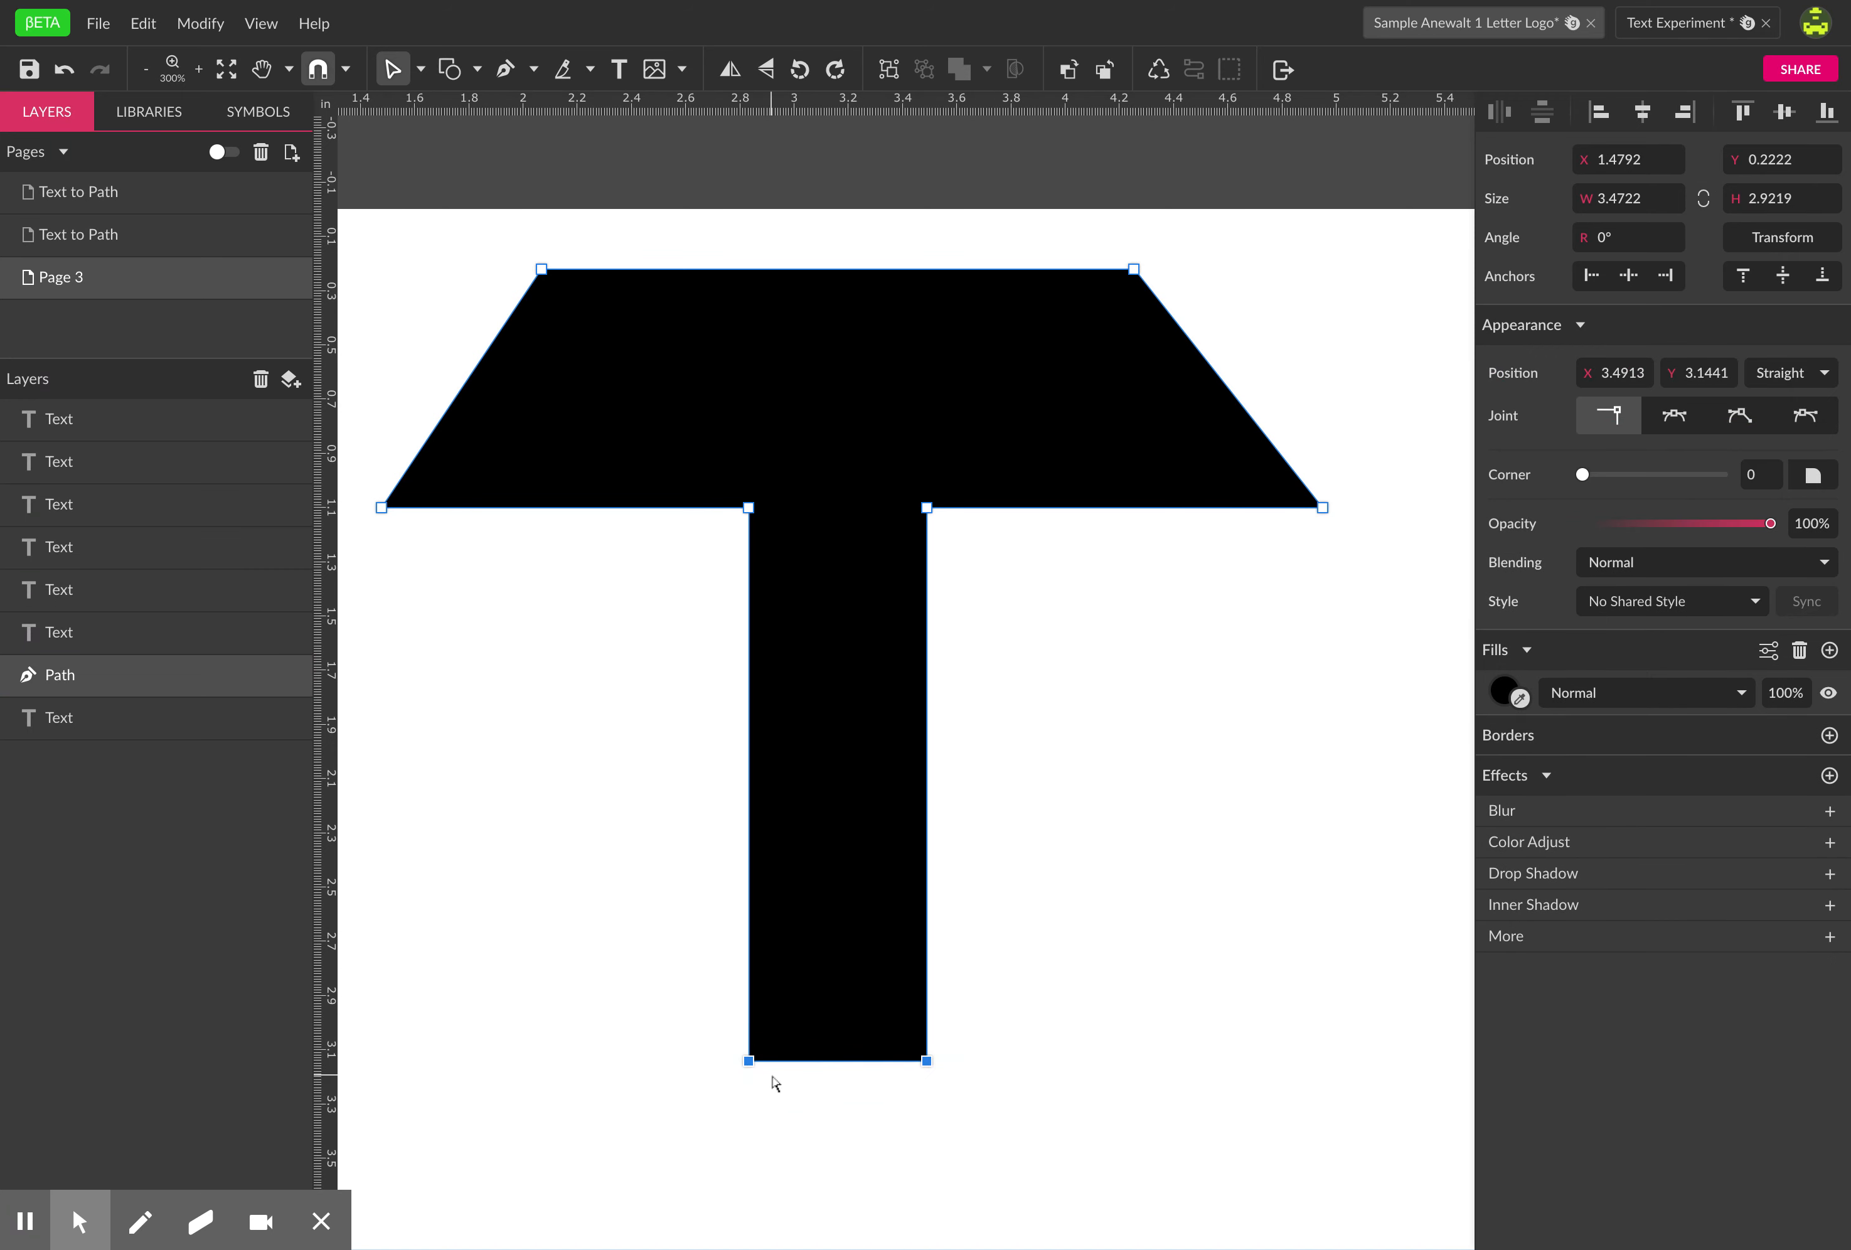
drag(756, 1067, 661, 1209)
click(915, 1195)
key(space)
drag(914, 1193, 949, 1010)
click(590, 862)
drag(591, 862, 958, 1132)
drag(872, 1024, 958, 1115)
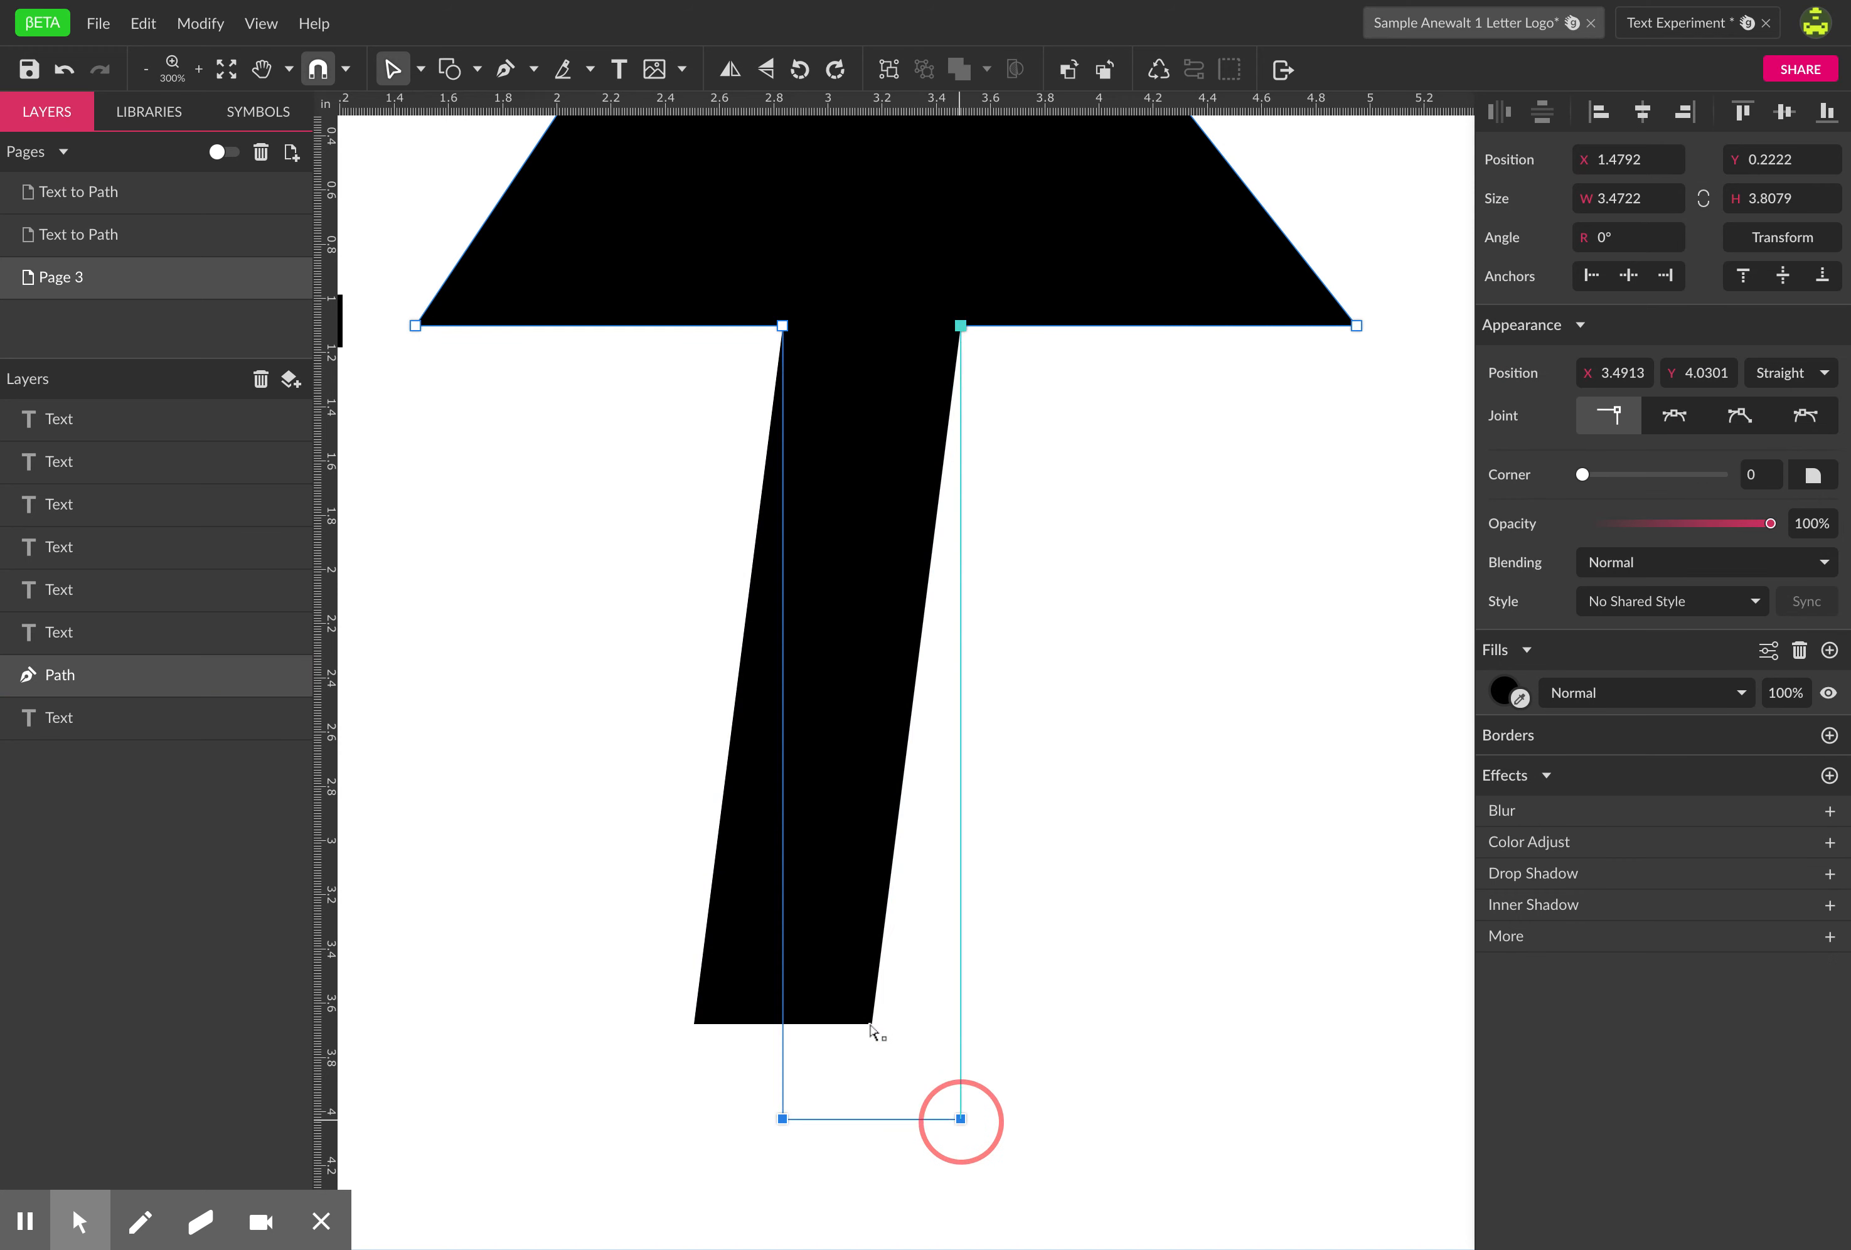
click(1138, 1070)
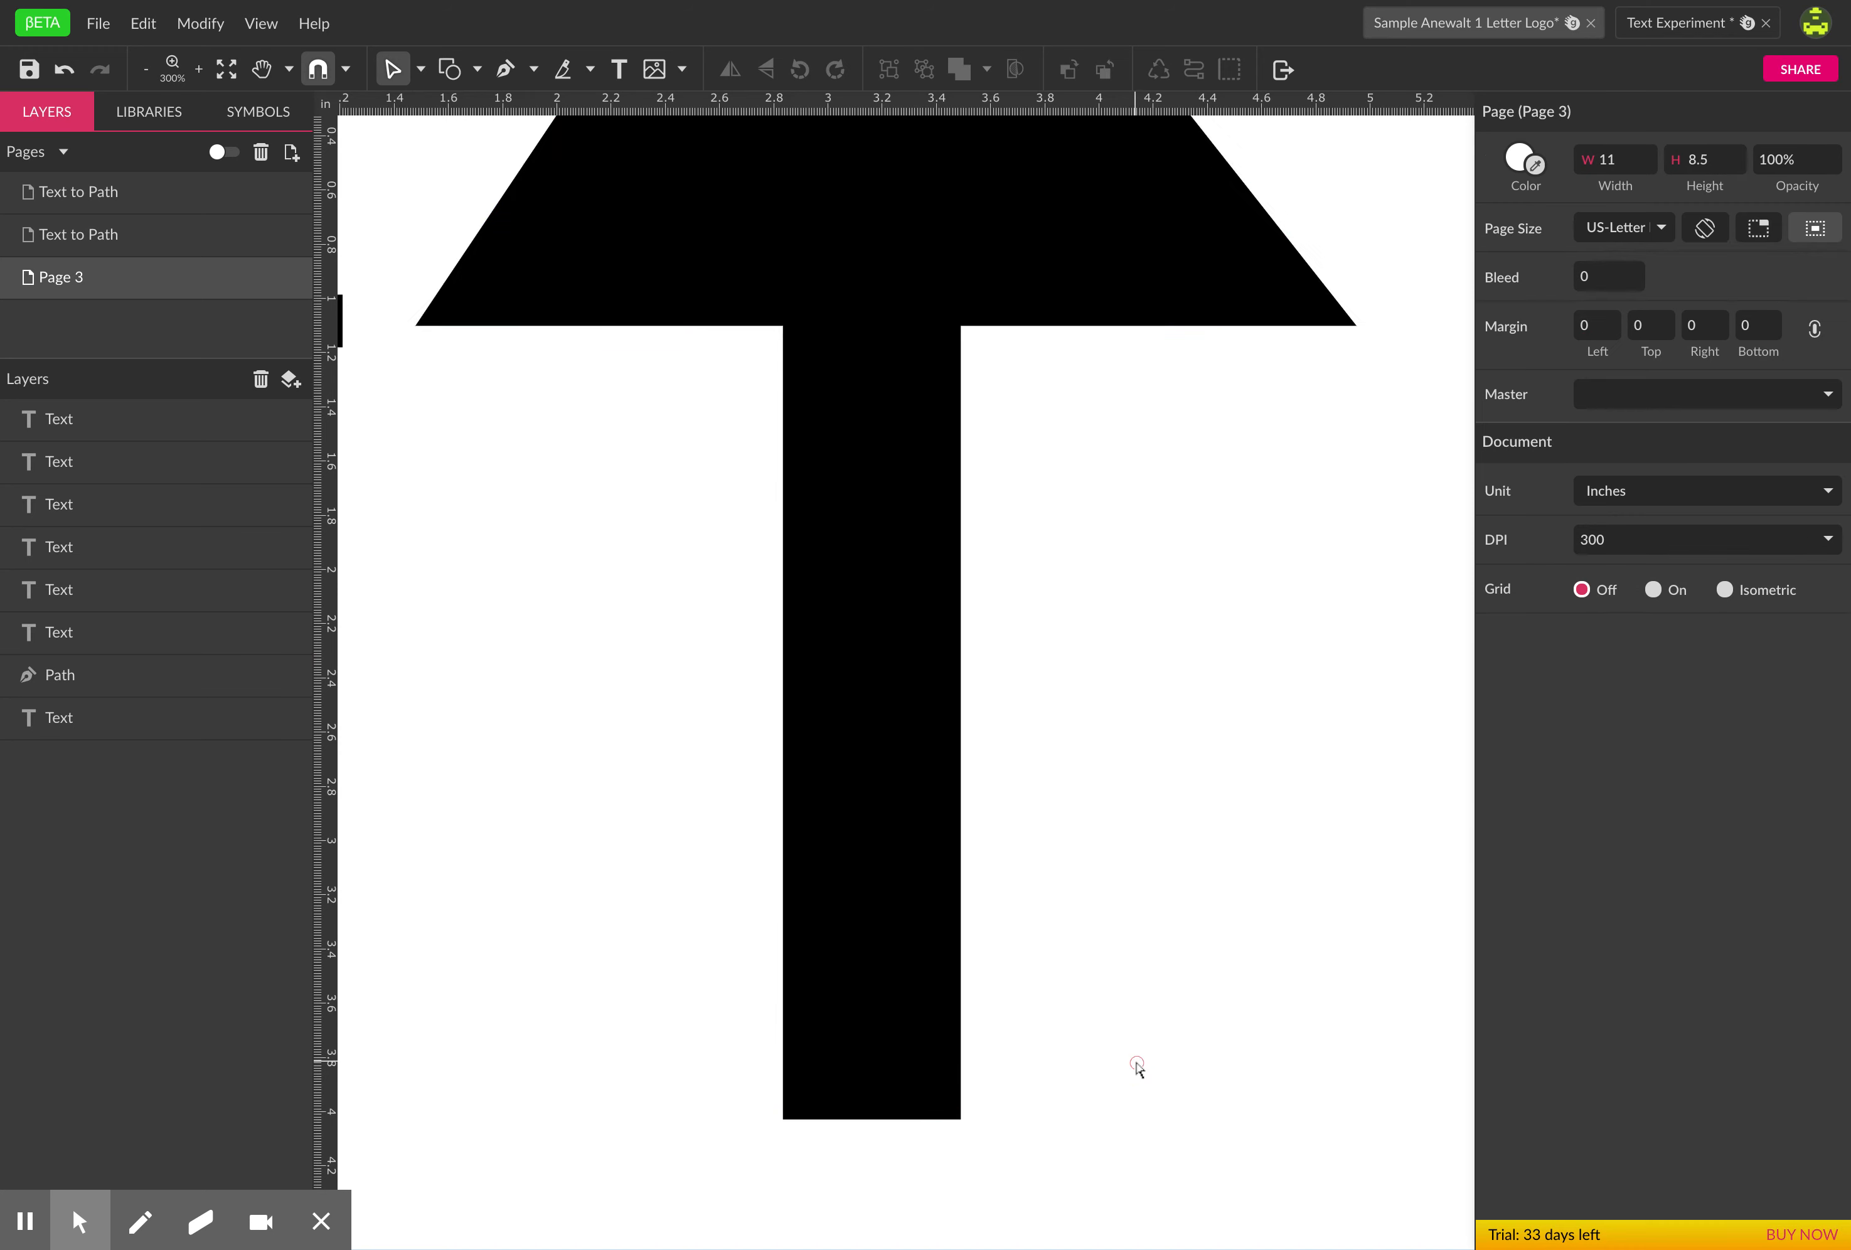
- Add a node on each side of the T's stem at about Y 2.95 inches and shift the pair left
click(787, 824)
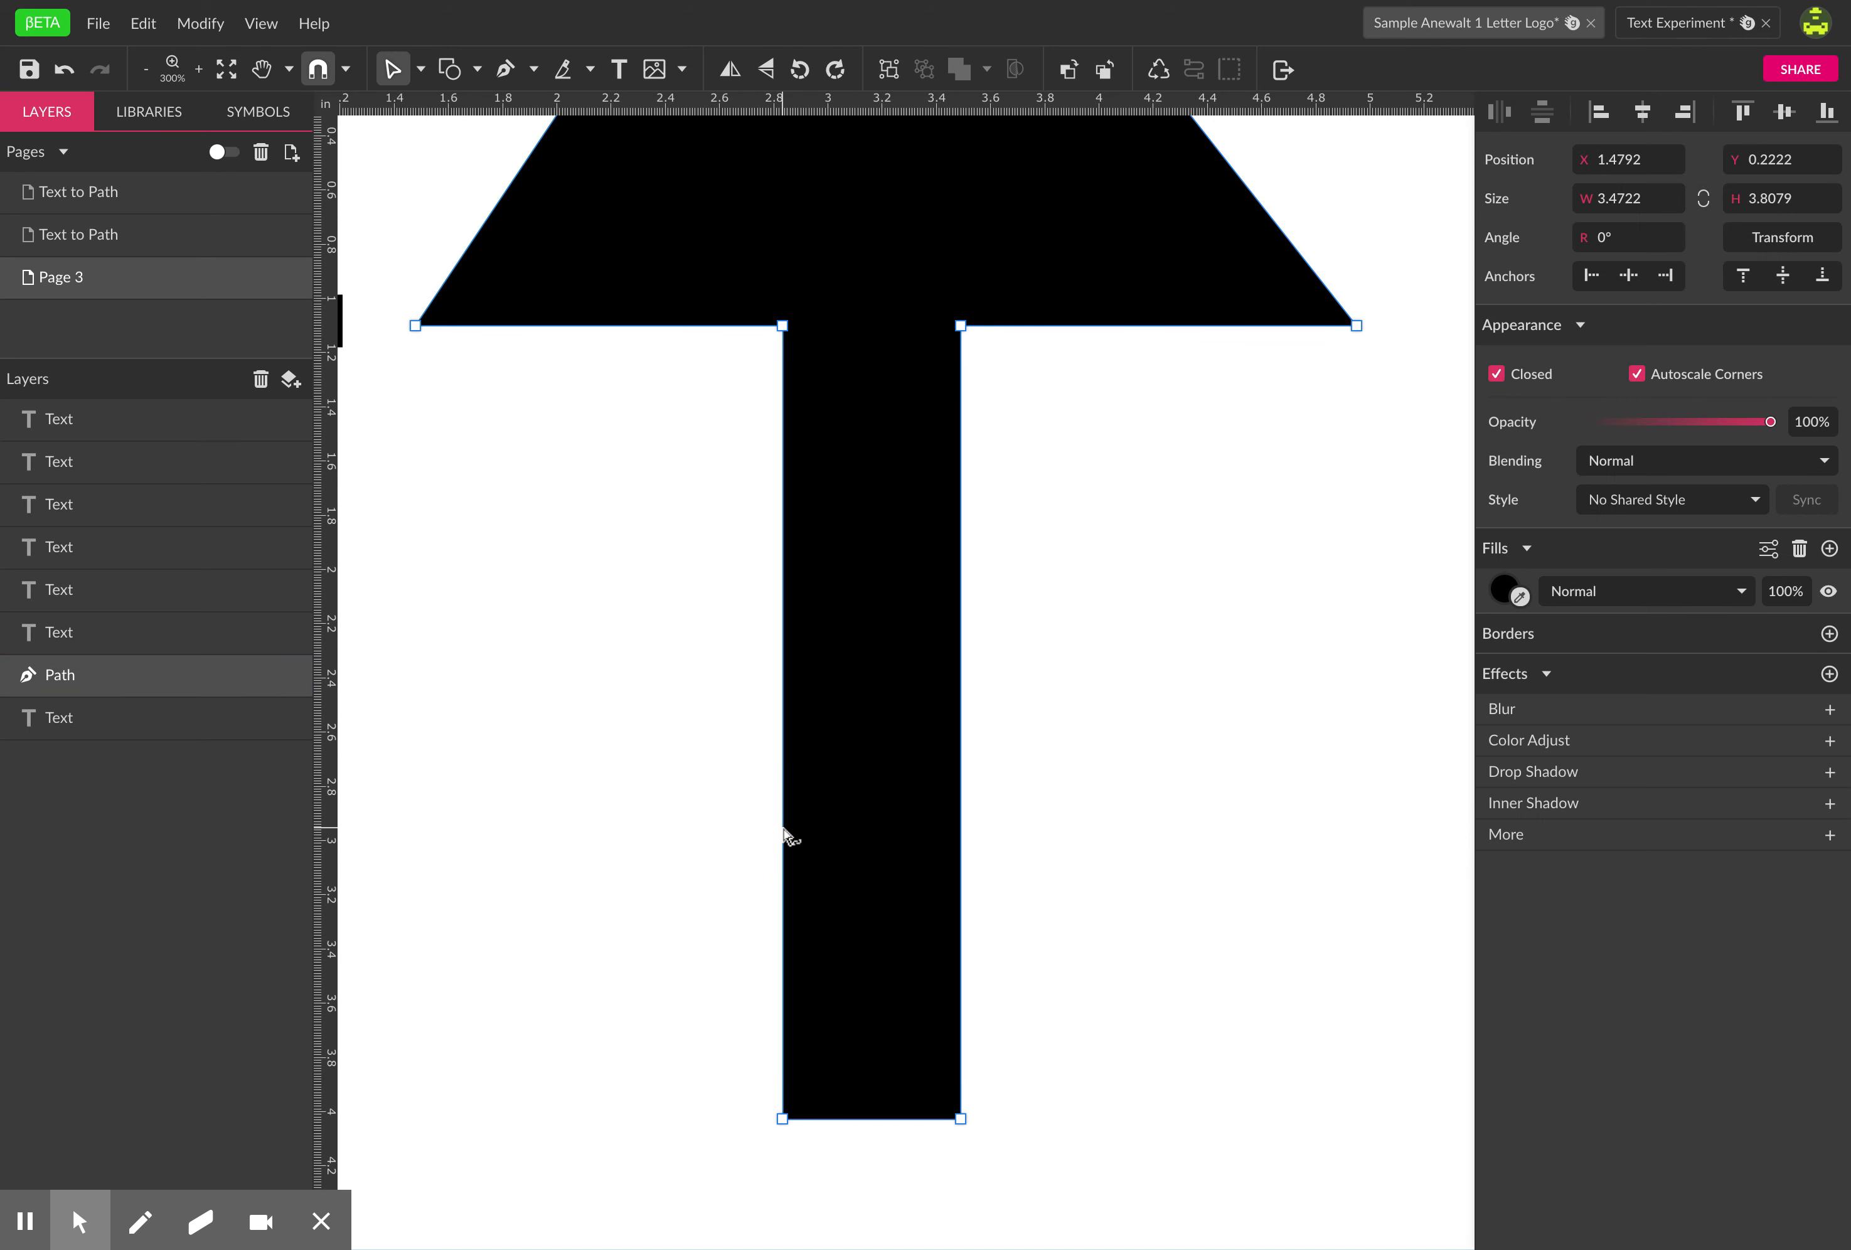
click(783, 827)
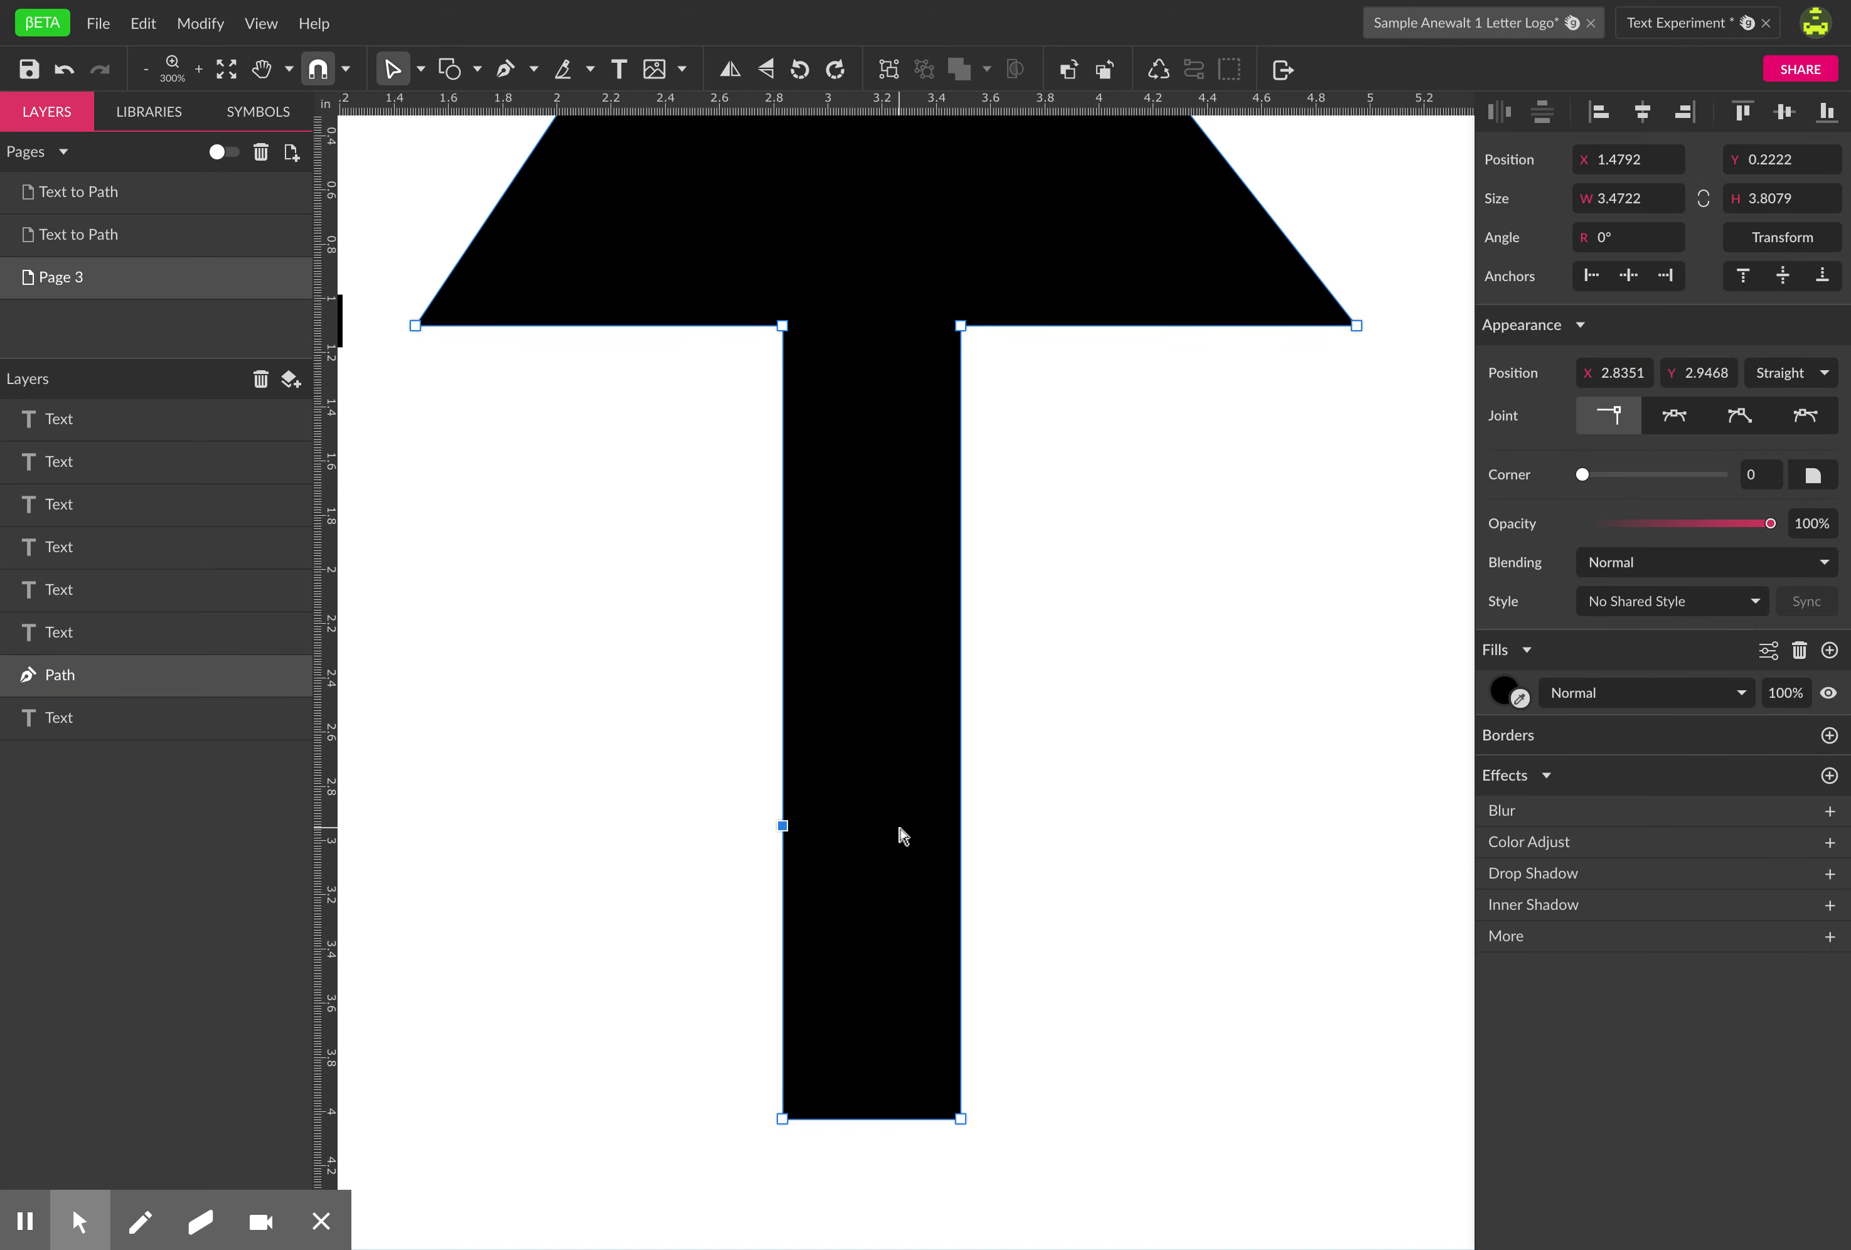
click(963, 826)
click(650, 783)
drag(711, 788, 871, 825)
- Add a second pair of nodes higher on the T's stem and shift them right to form a zigzag
click(719, 678)
click(899, 691)
click(894, 686)
drag(661, 627, 990, 696)
click(1110, 773)
- Convert the second copy of the letter A to a path
key(z)
alt+click(1110, 773)
alt+click(1110, 774)
key(space)
drag(1215, 782, 958, 805)
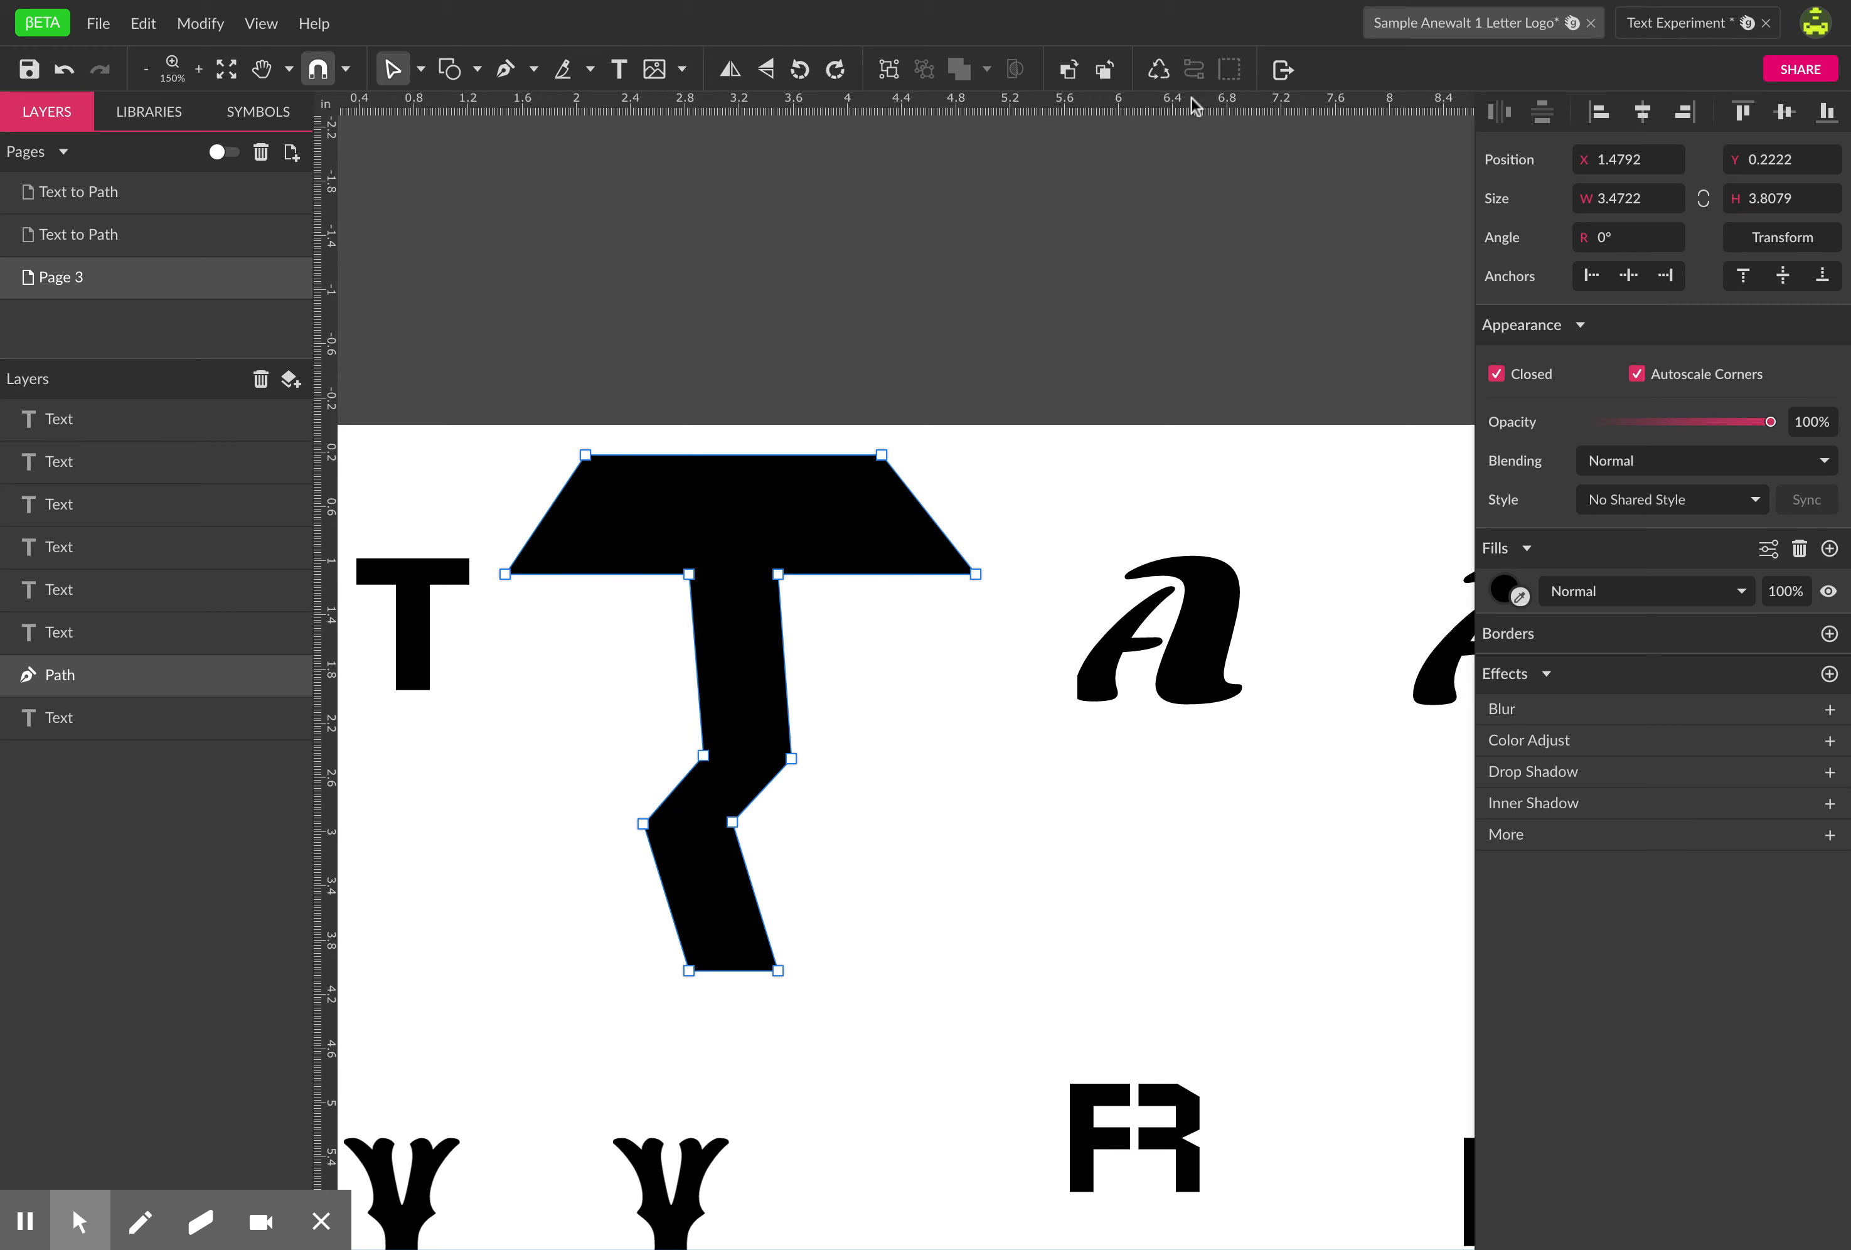
key(space)
drag(1062, 805, 587, 806)
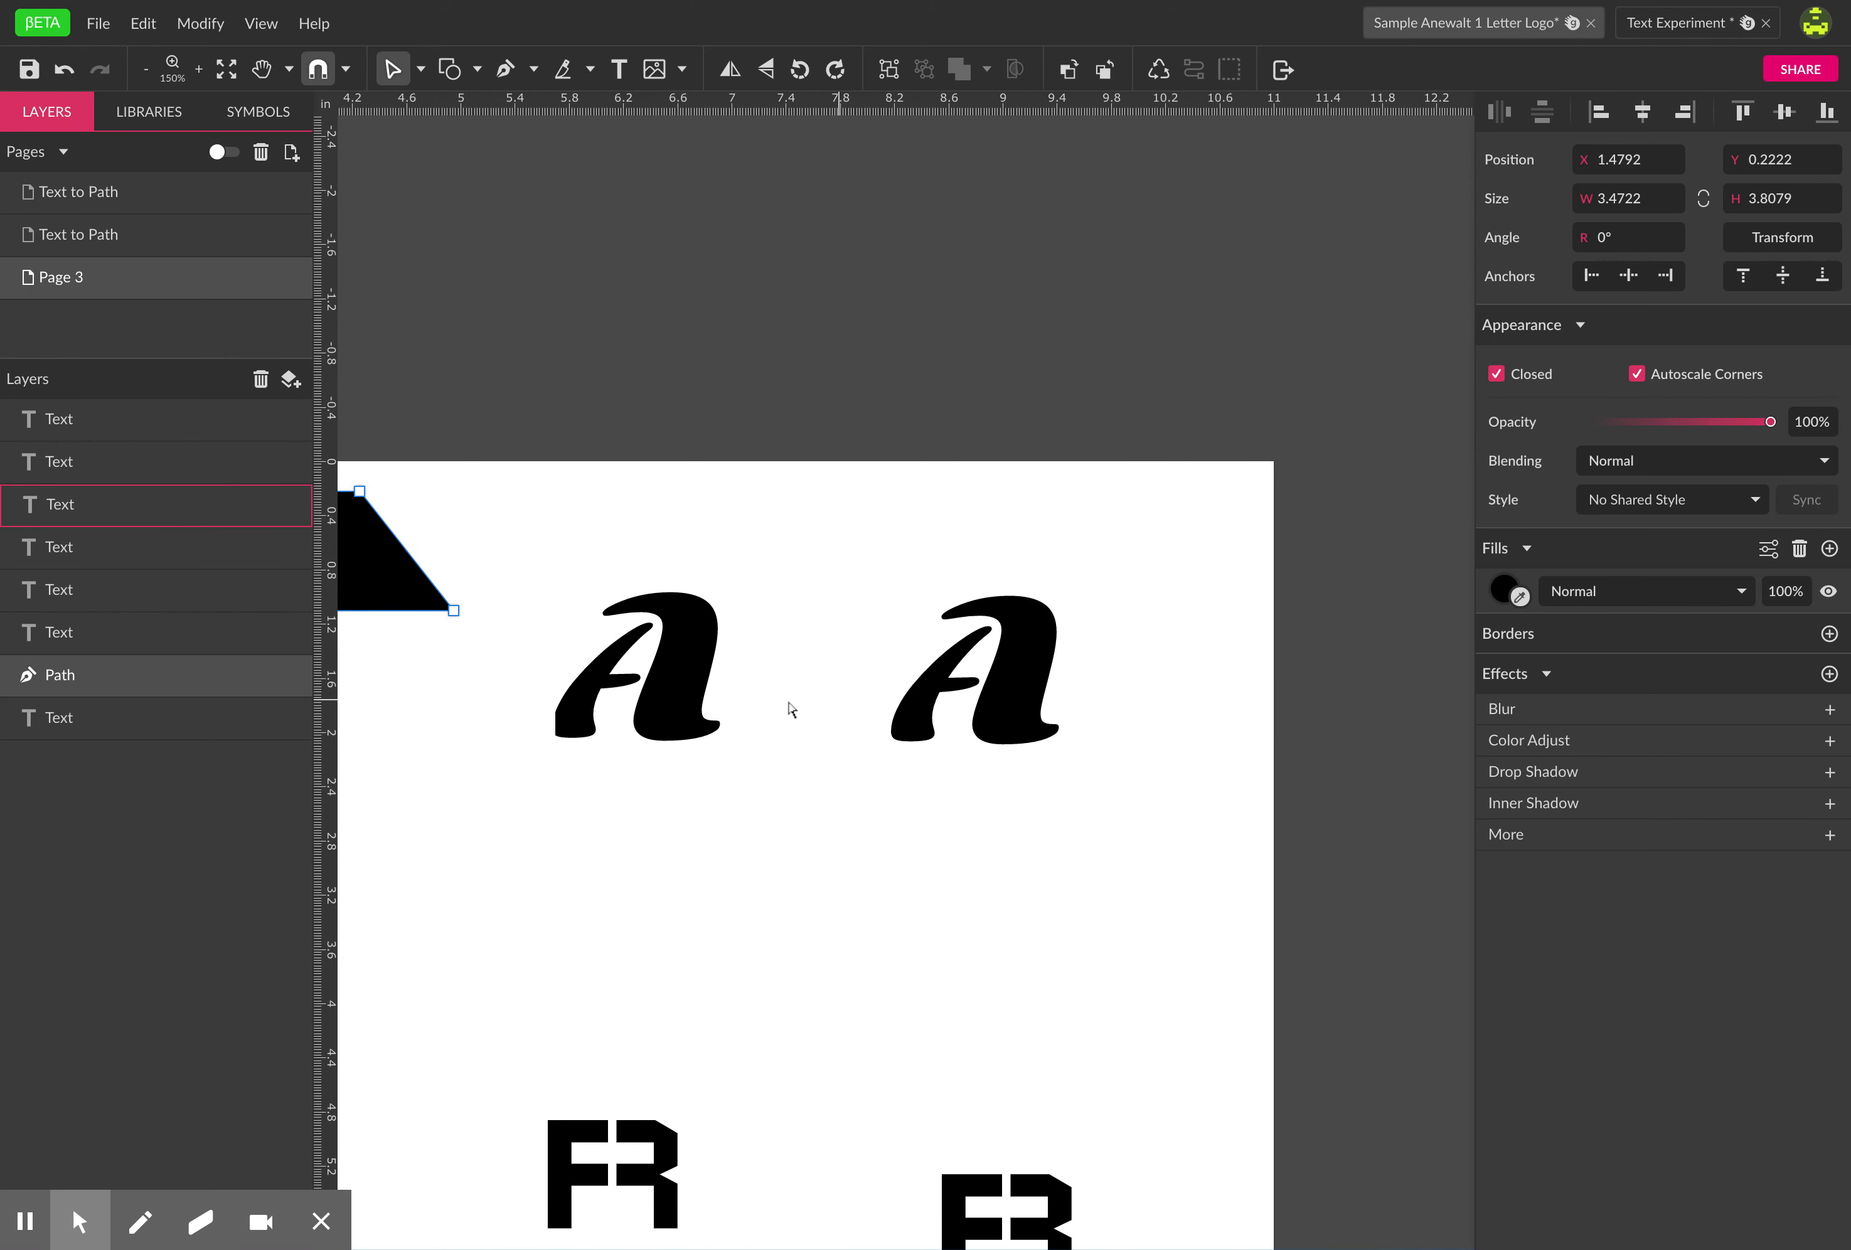
click(1105, 670)
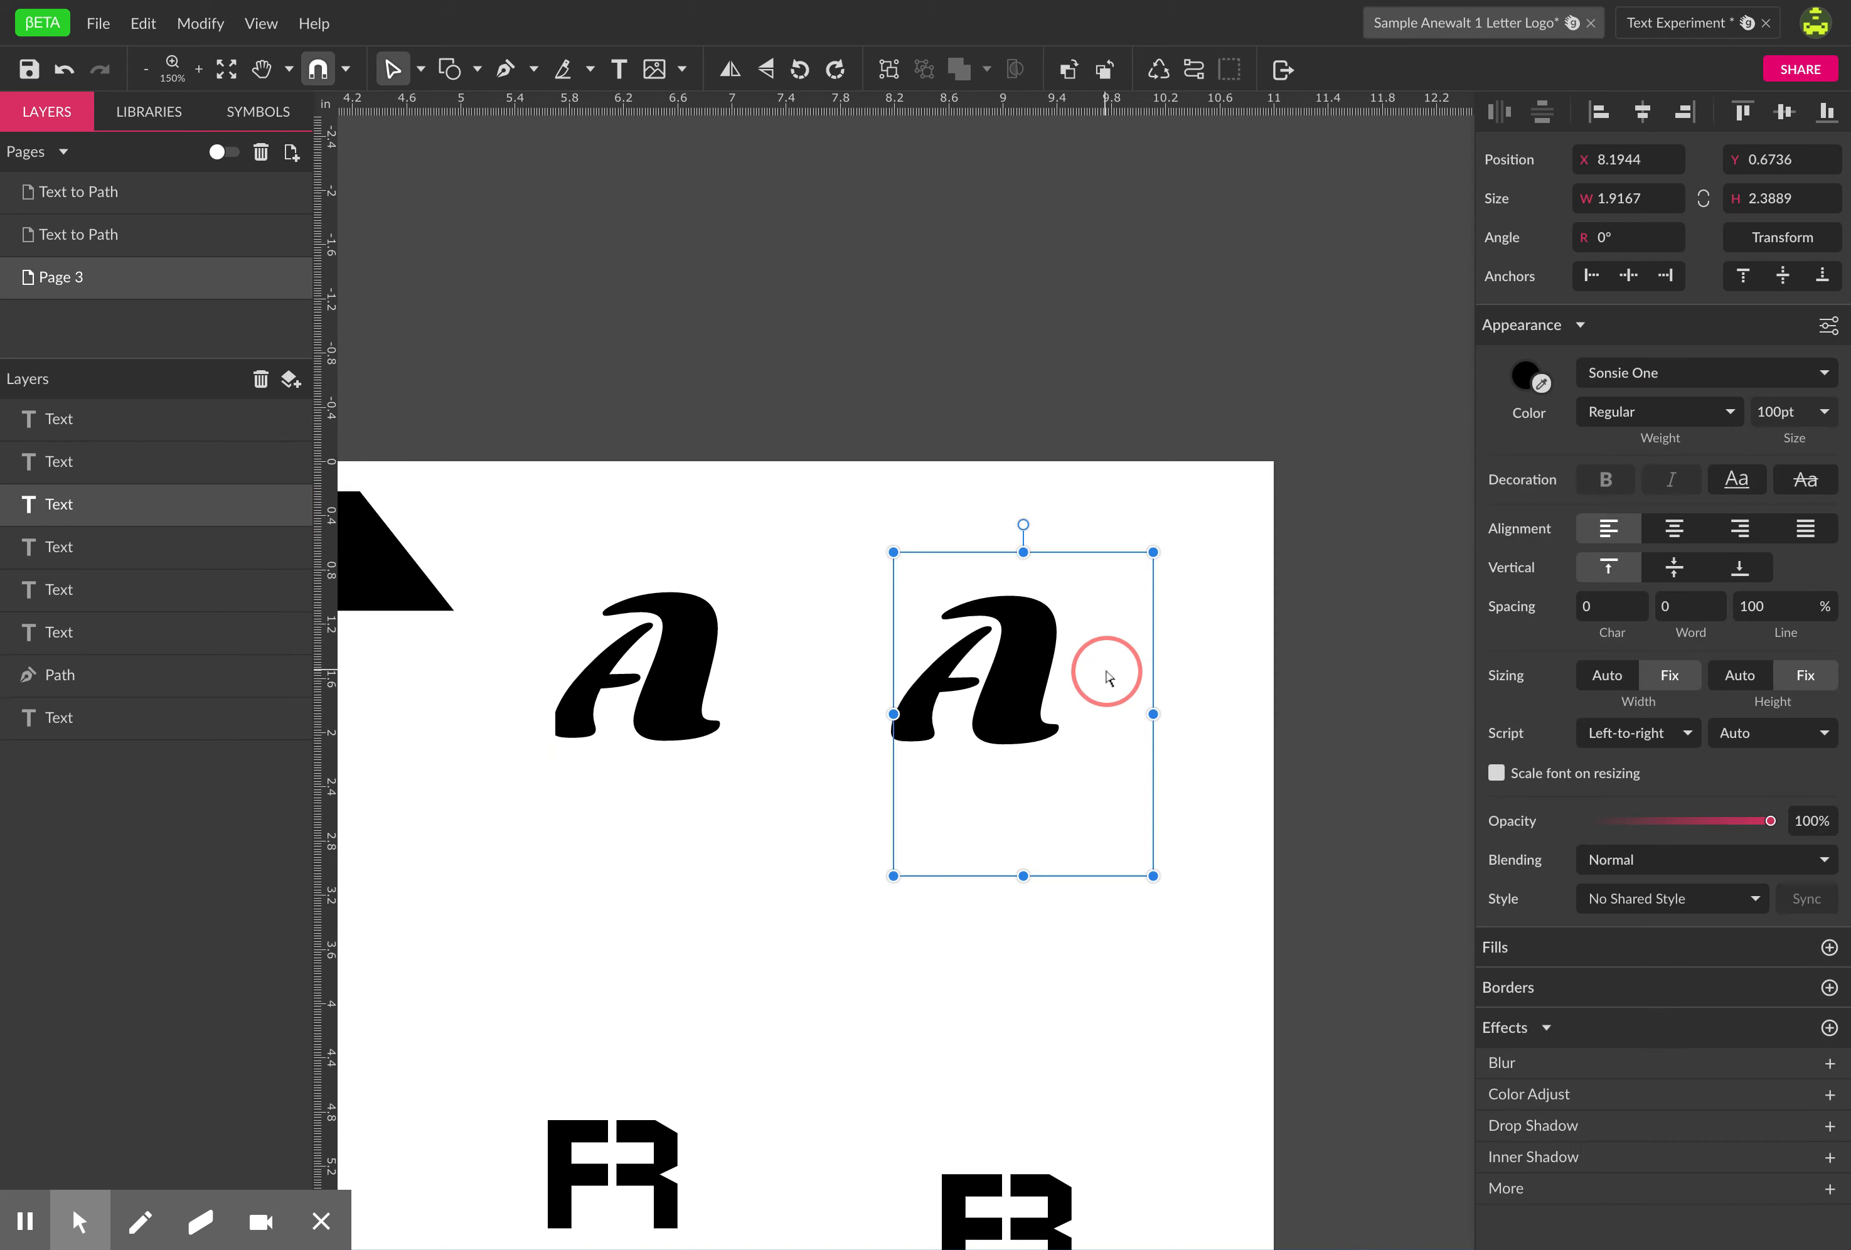
click(1193, 69)
- Enlarge the A path to about 2.46 by 2.18 inches at about X 7.23, Y 0.60 inches and open its nodes for editing
key(z)
click(1058, 811)
click(1057, 811)
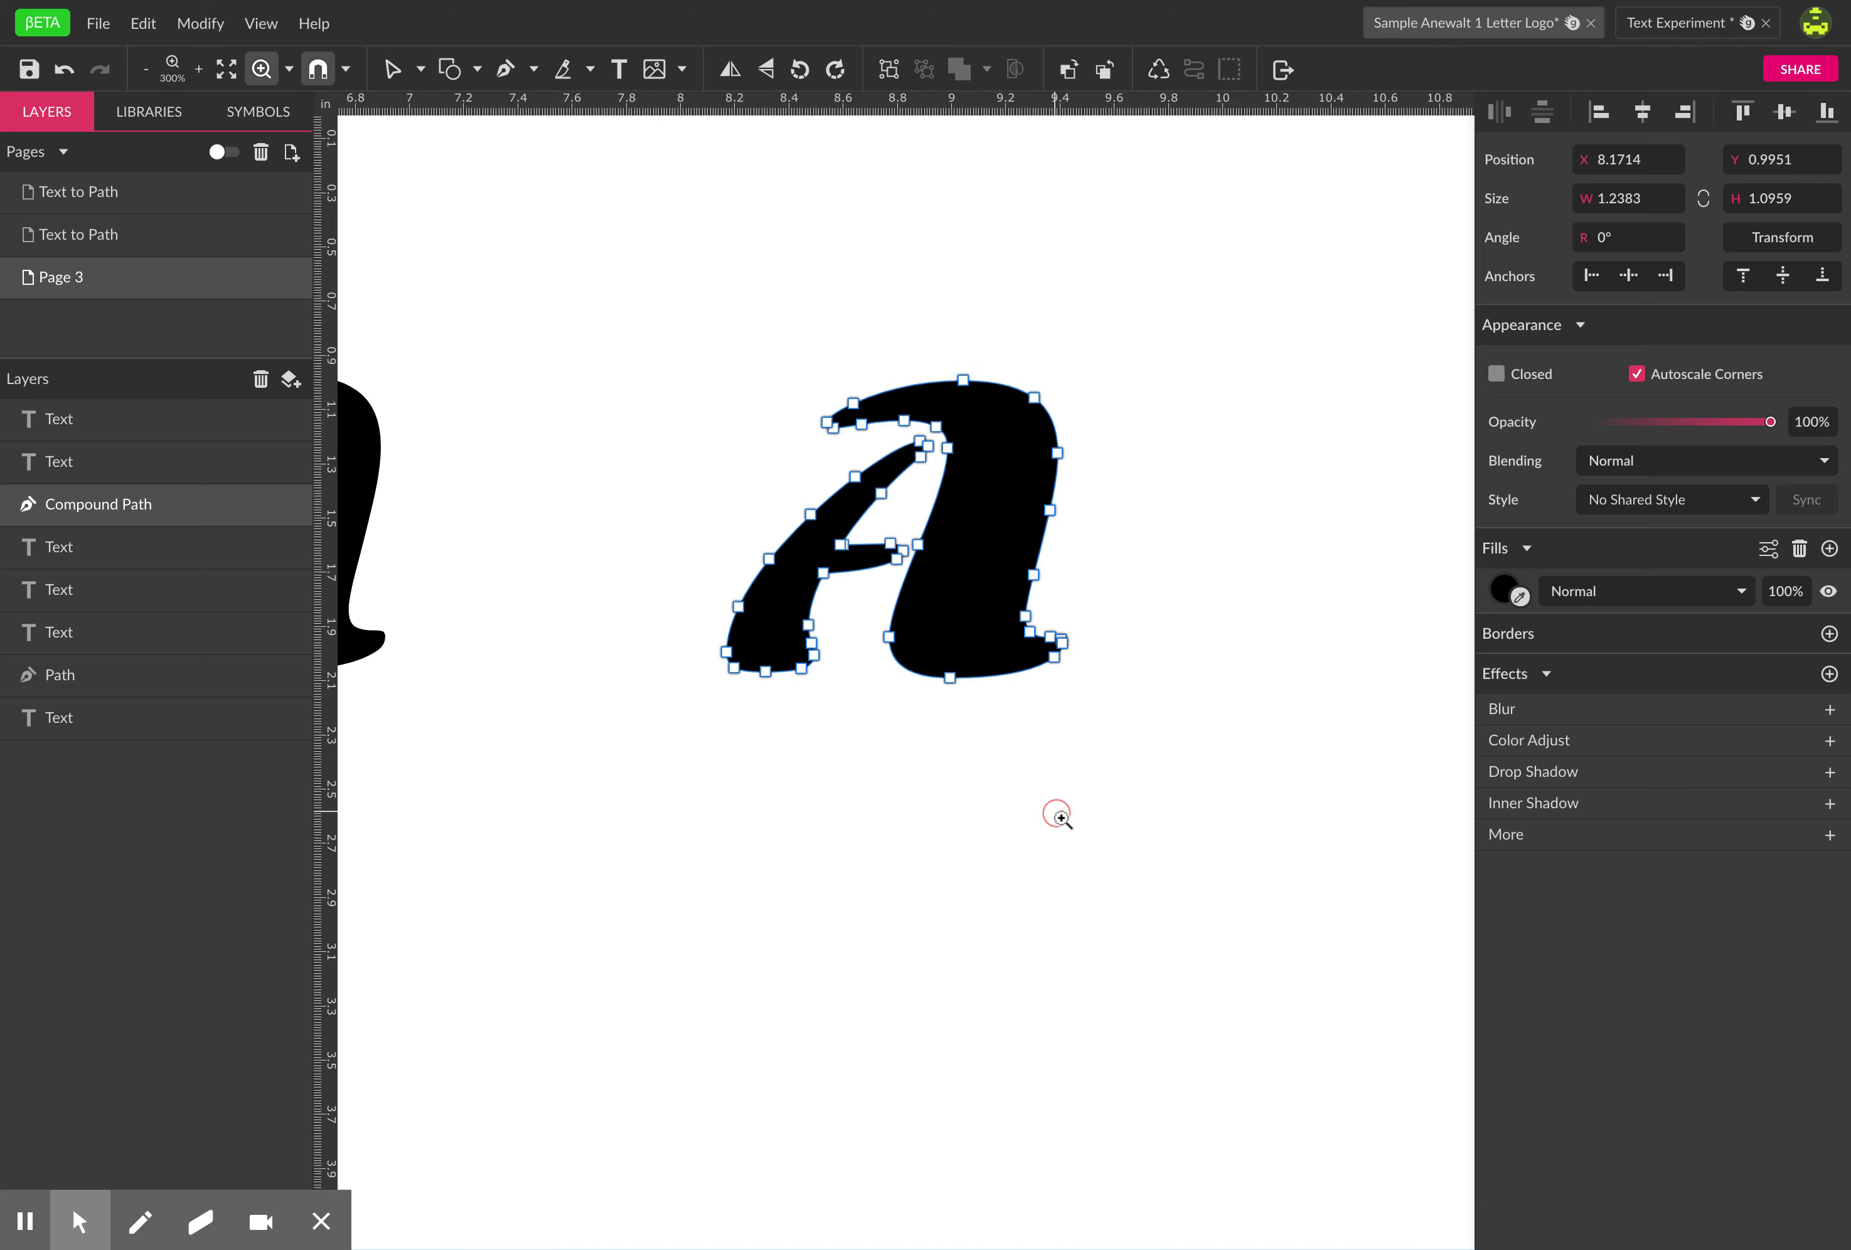
click(1056, 811)
key(space)
drag(923, 768, 1067, 915)
key(v)
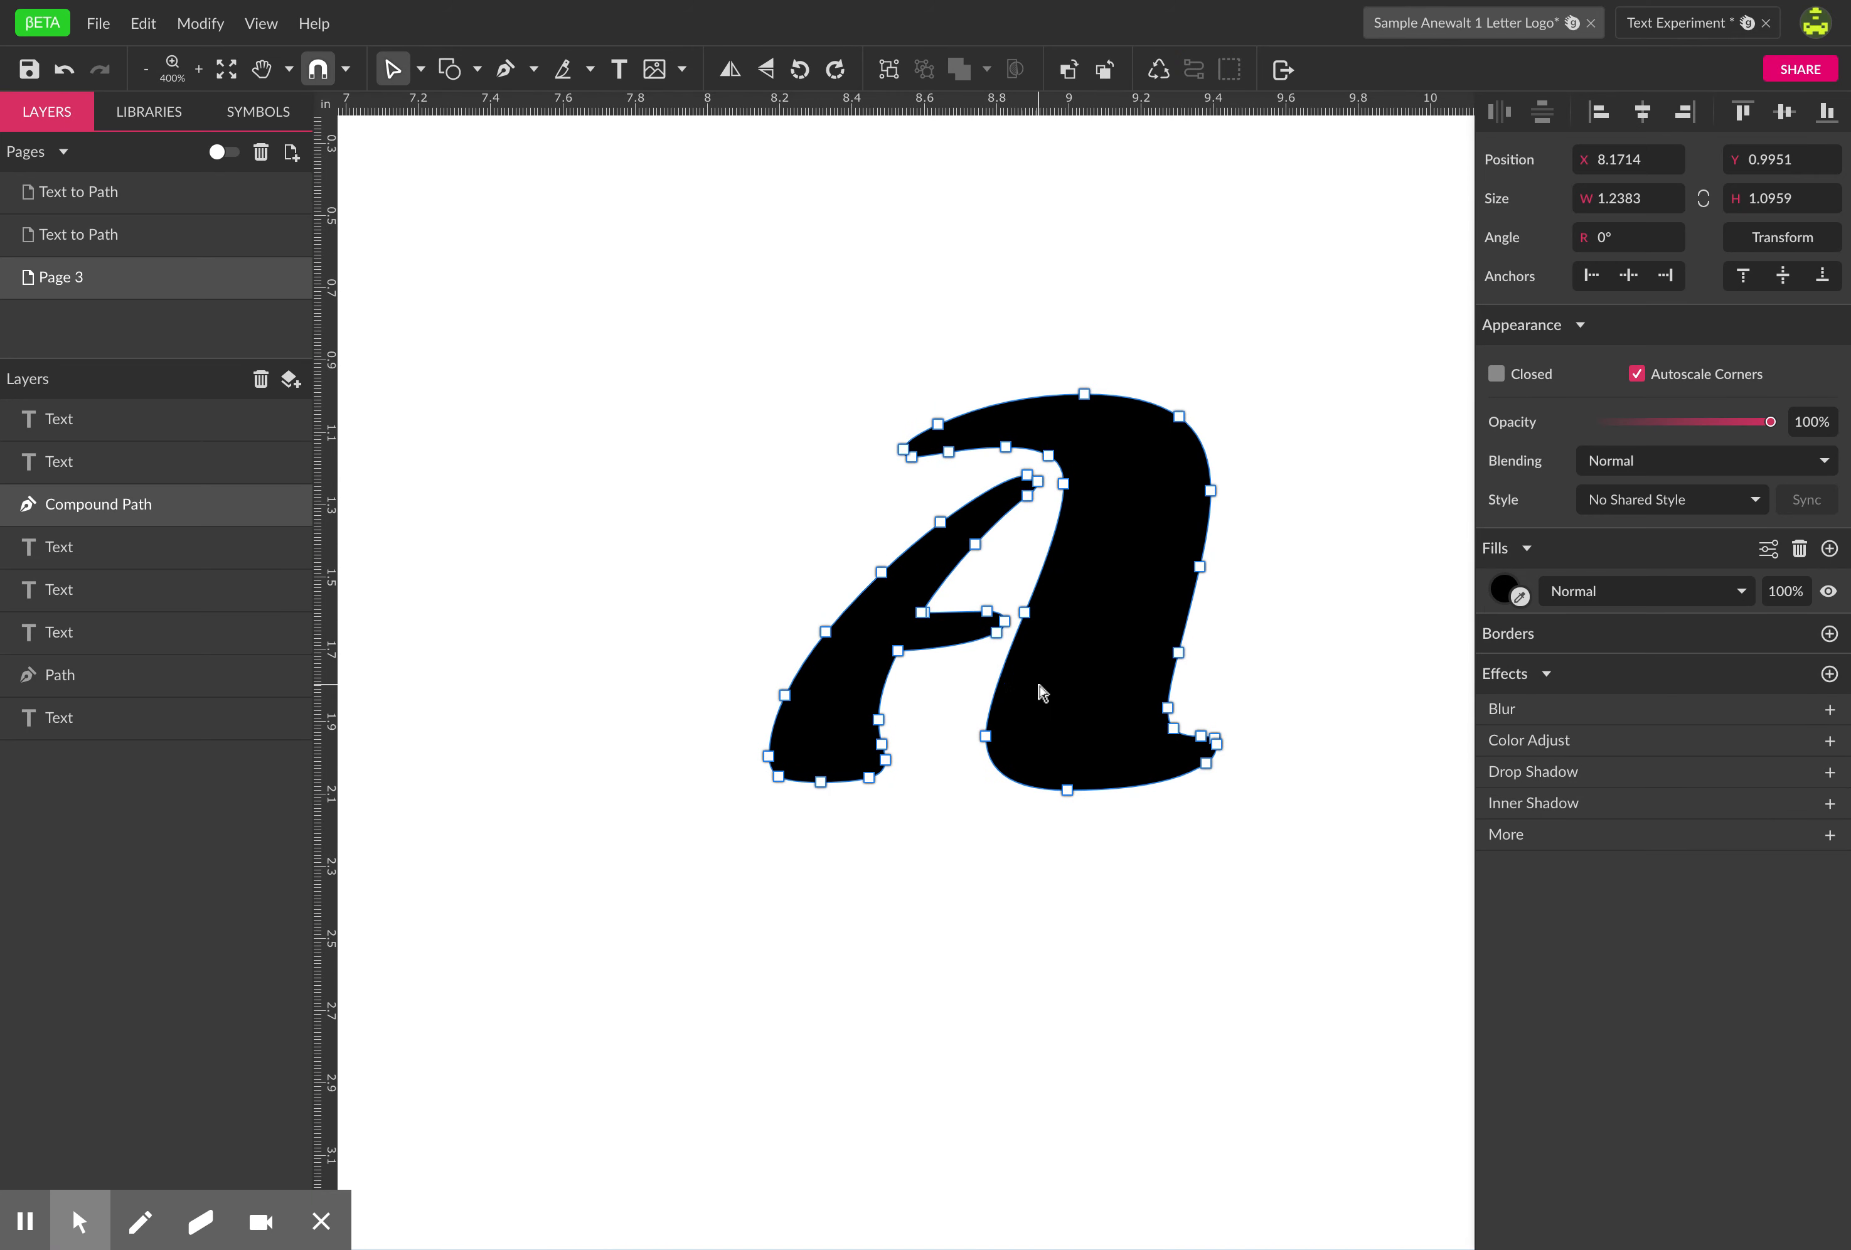
key(Escape)
drag(1217, 394, 1383, 248)
drag(768, 790, 606, 1037)
mouse_move(993, 786)
mouse_down()
mouse_move(943, 772)
mouse_move(981, 772)
mouse_up()
double_click(981, 772)
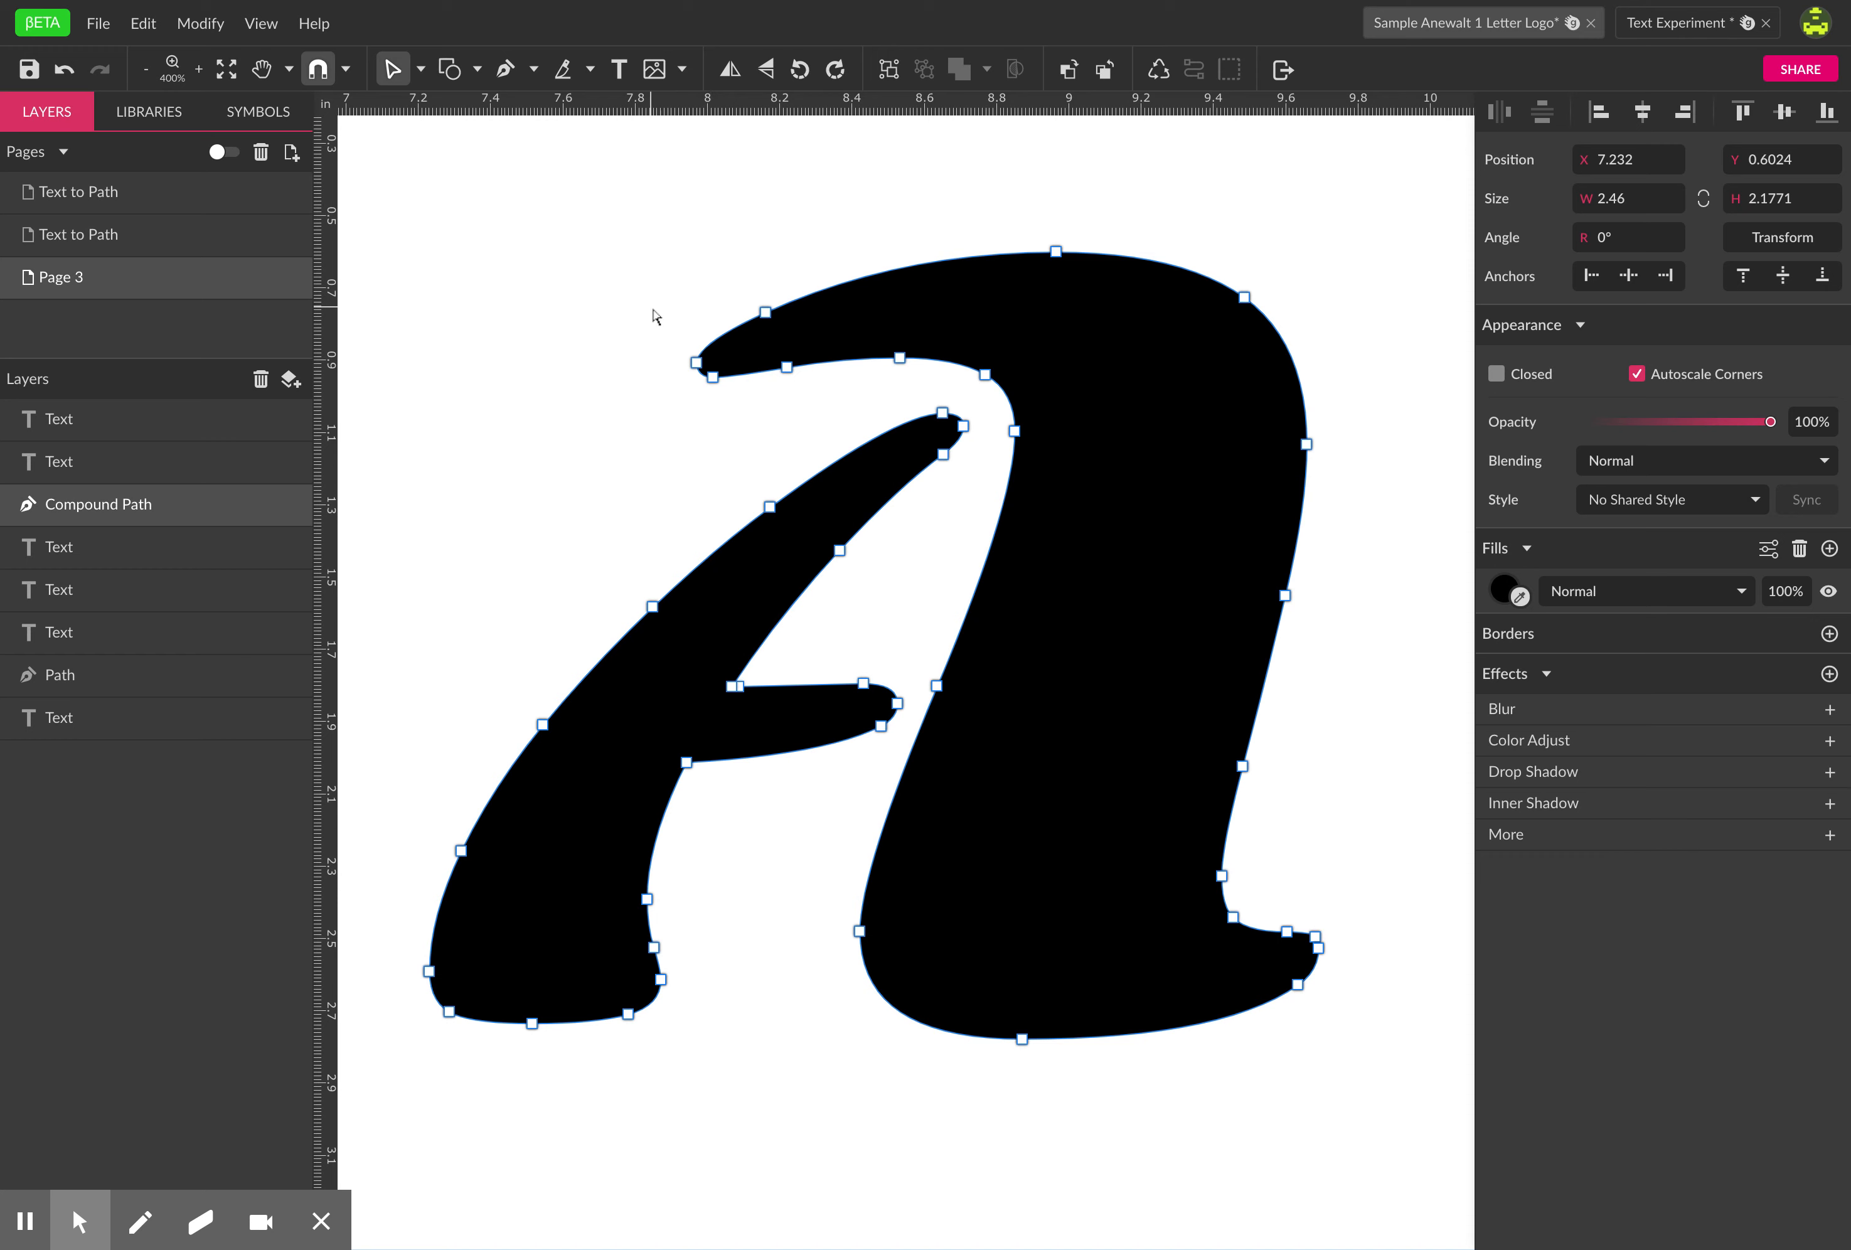
- Stretch the left tip of the A's top stroke outward and bend the upper edge into raised, rounded bumps
drag(656, 328, 495, 434)
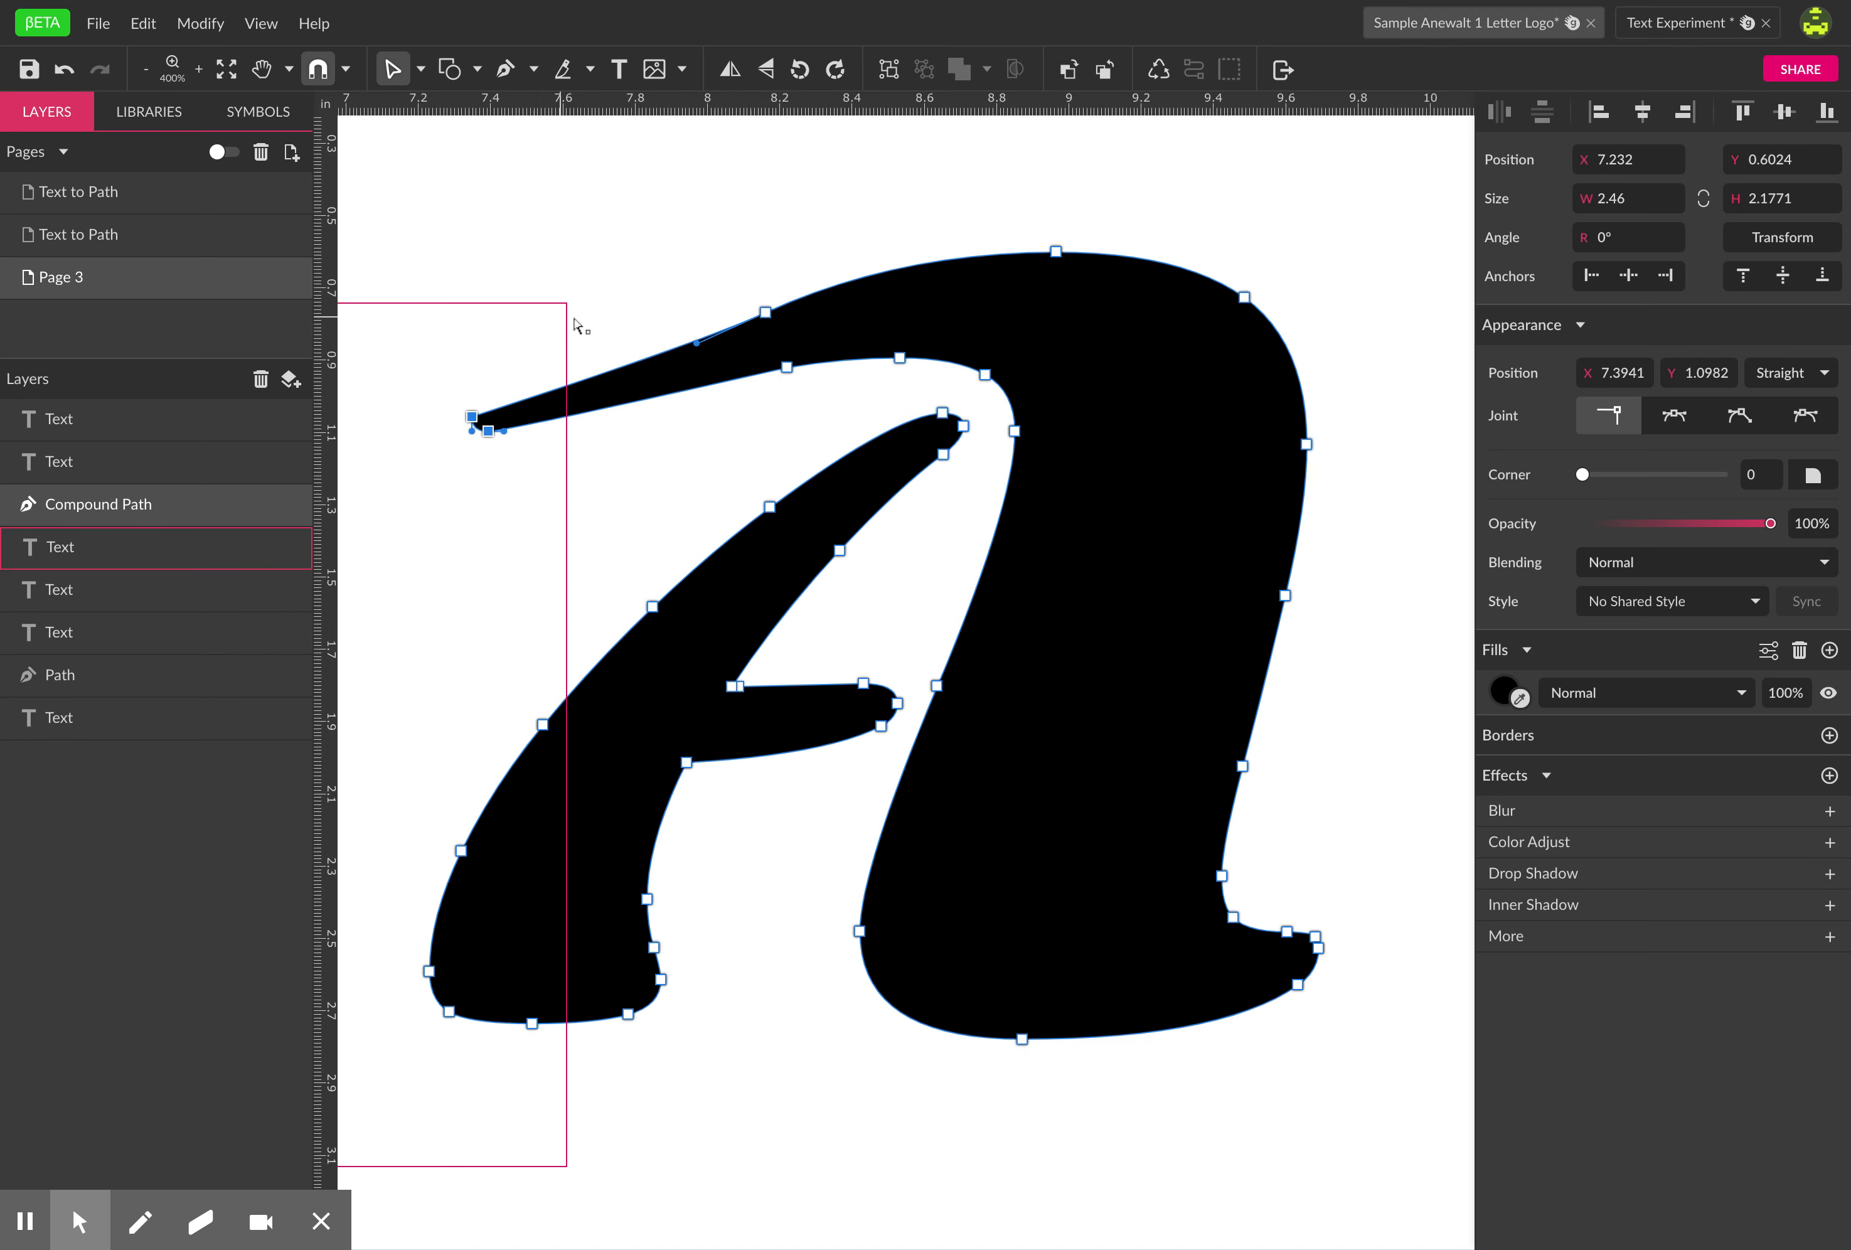
drag(696, 344, 661, 299)
click(1059, 252)
click(897, 252)
click(1057, 251)
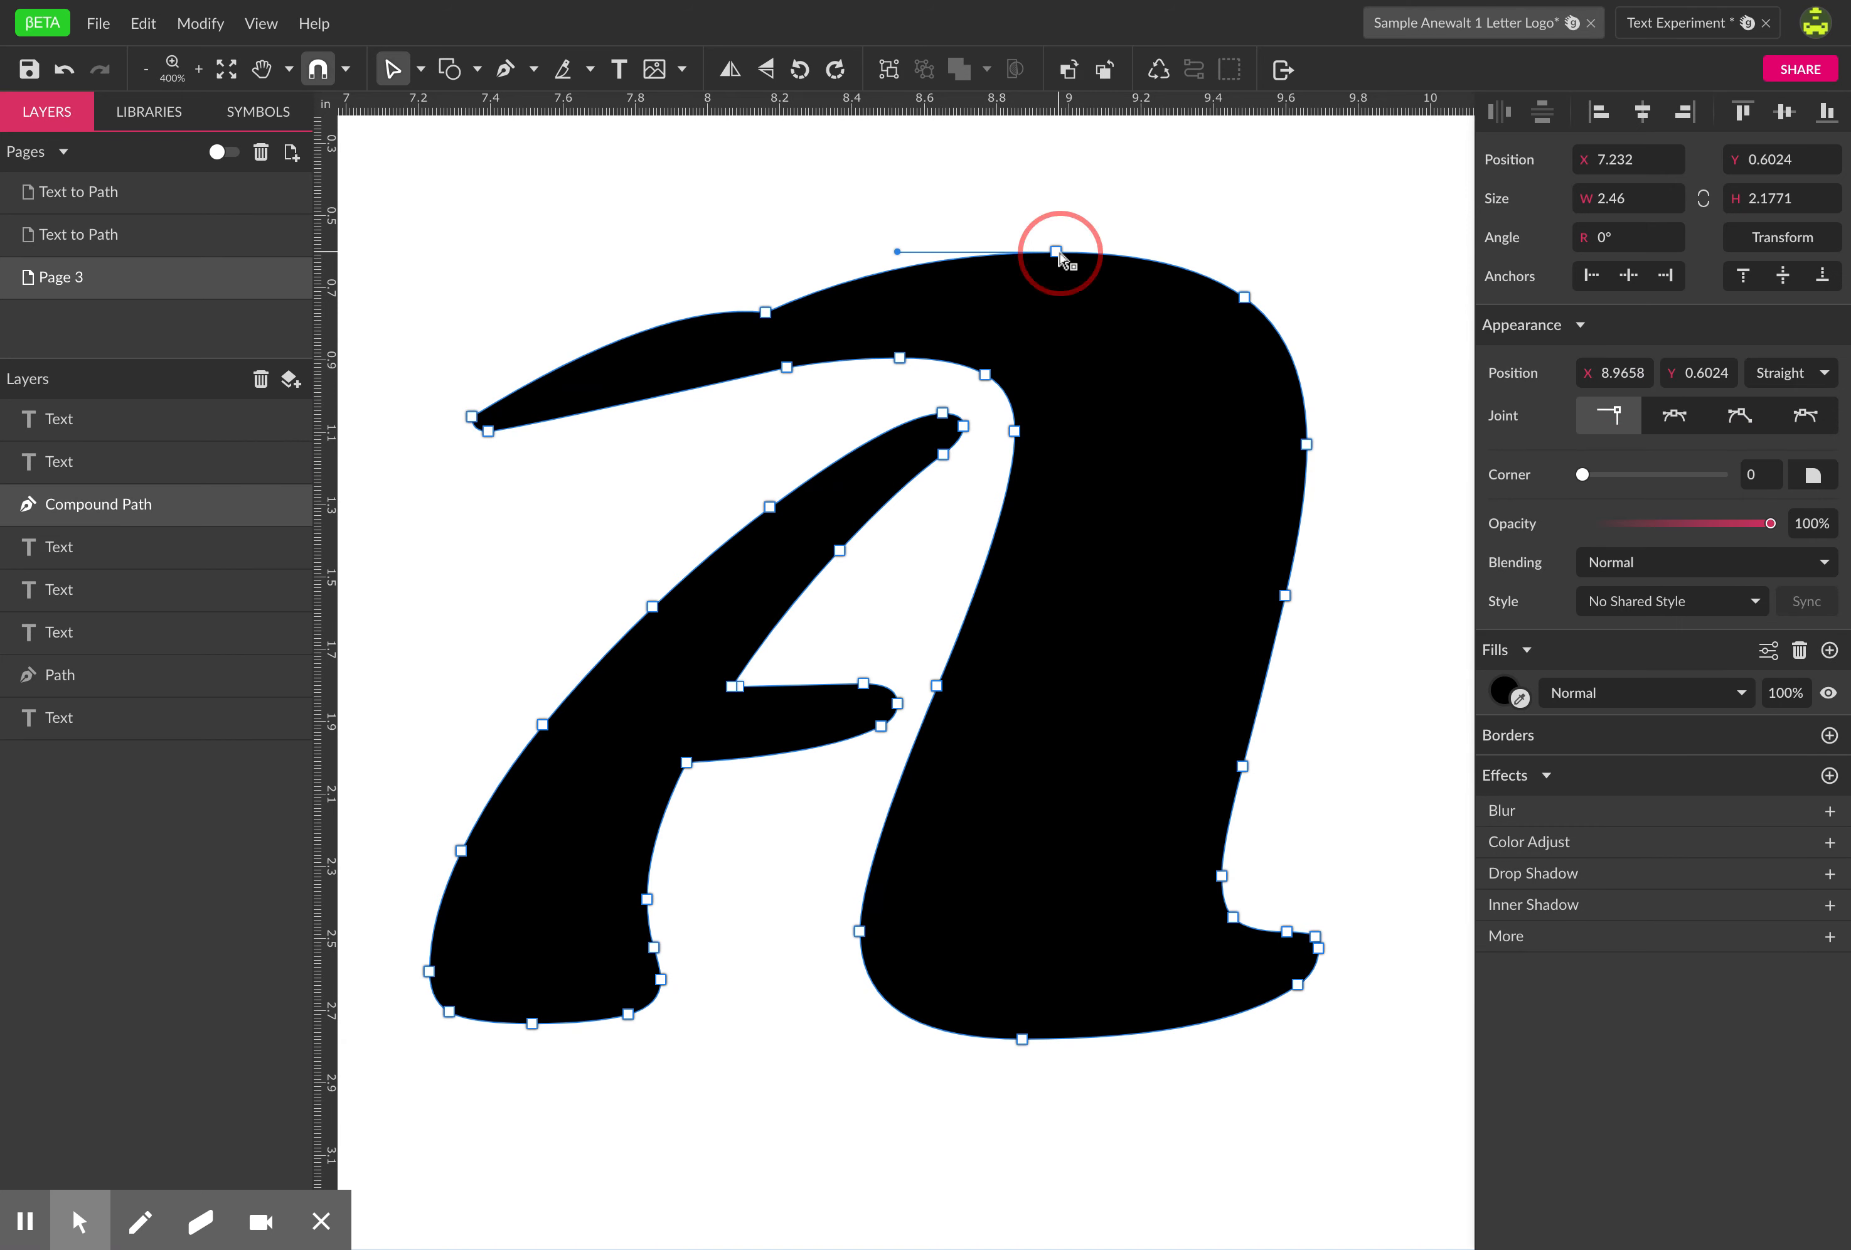
drag(897, 252, 909, 178)
click(1244, 297)
drag(1182, 252, 1214, 185)
- Pull the curve handles along the A's right edge outward to form a row of rounded scallops
click(1306, 444)
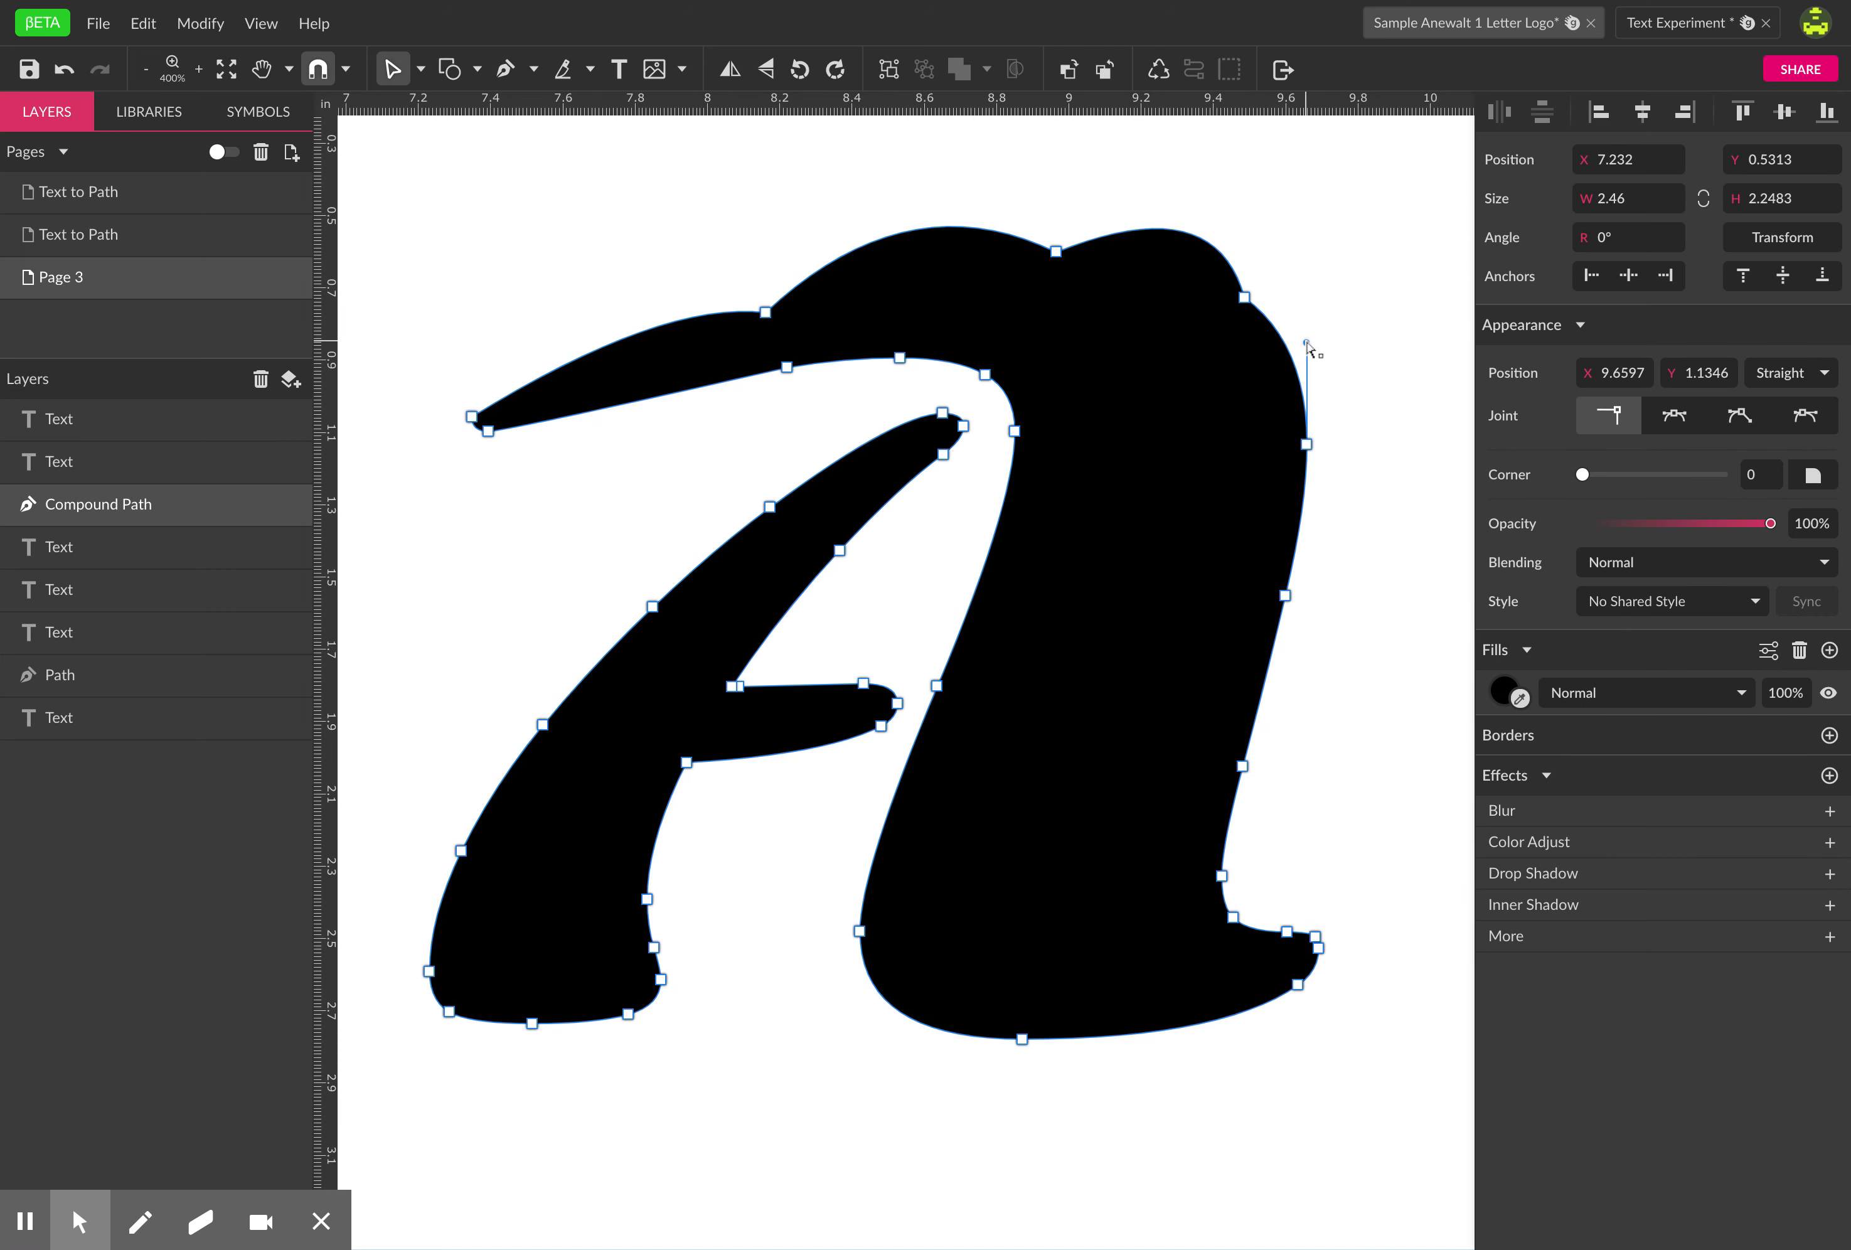
drag(1307, 345, 1362, 346)
click(1288, 596)
drag(1308, 505, 1371, 510)
click(1244, 767)
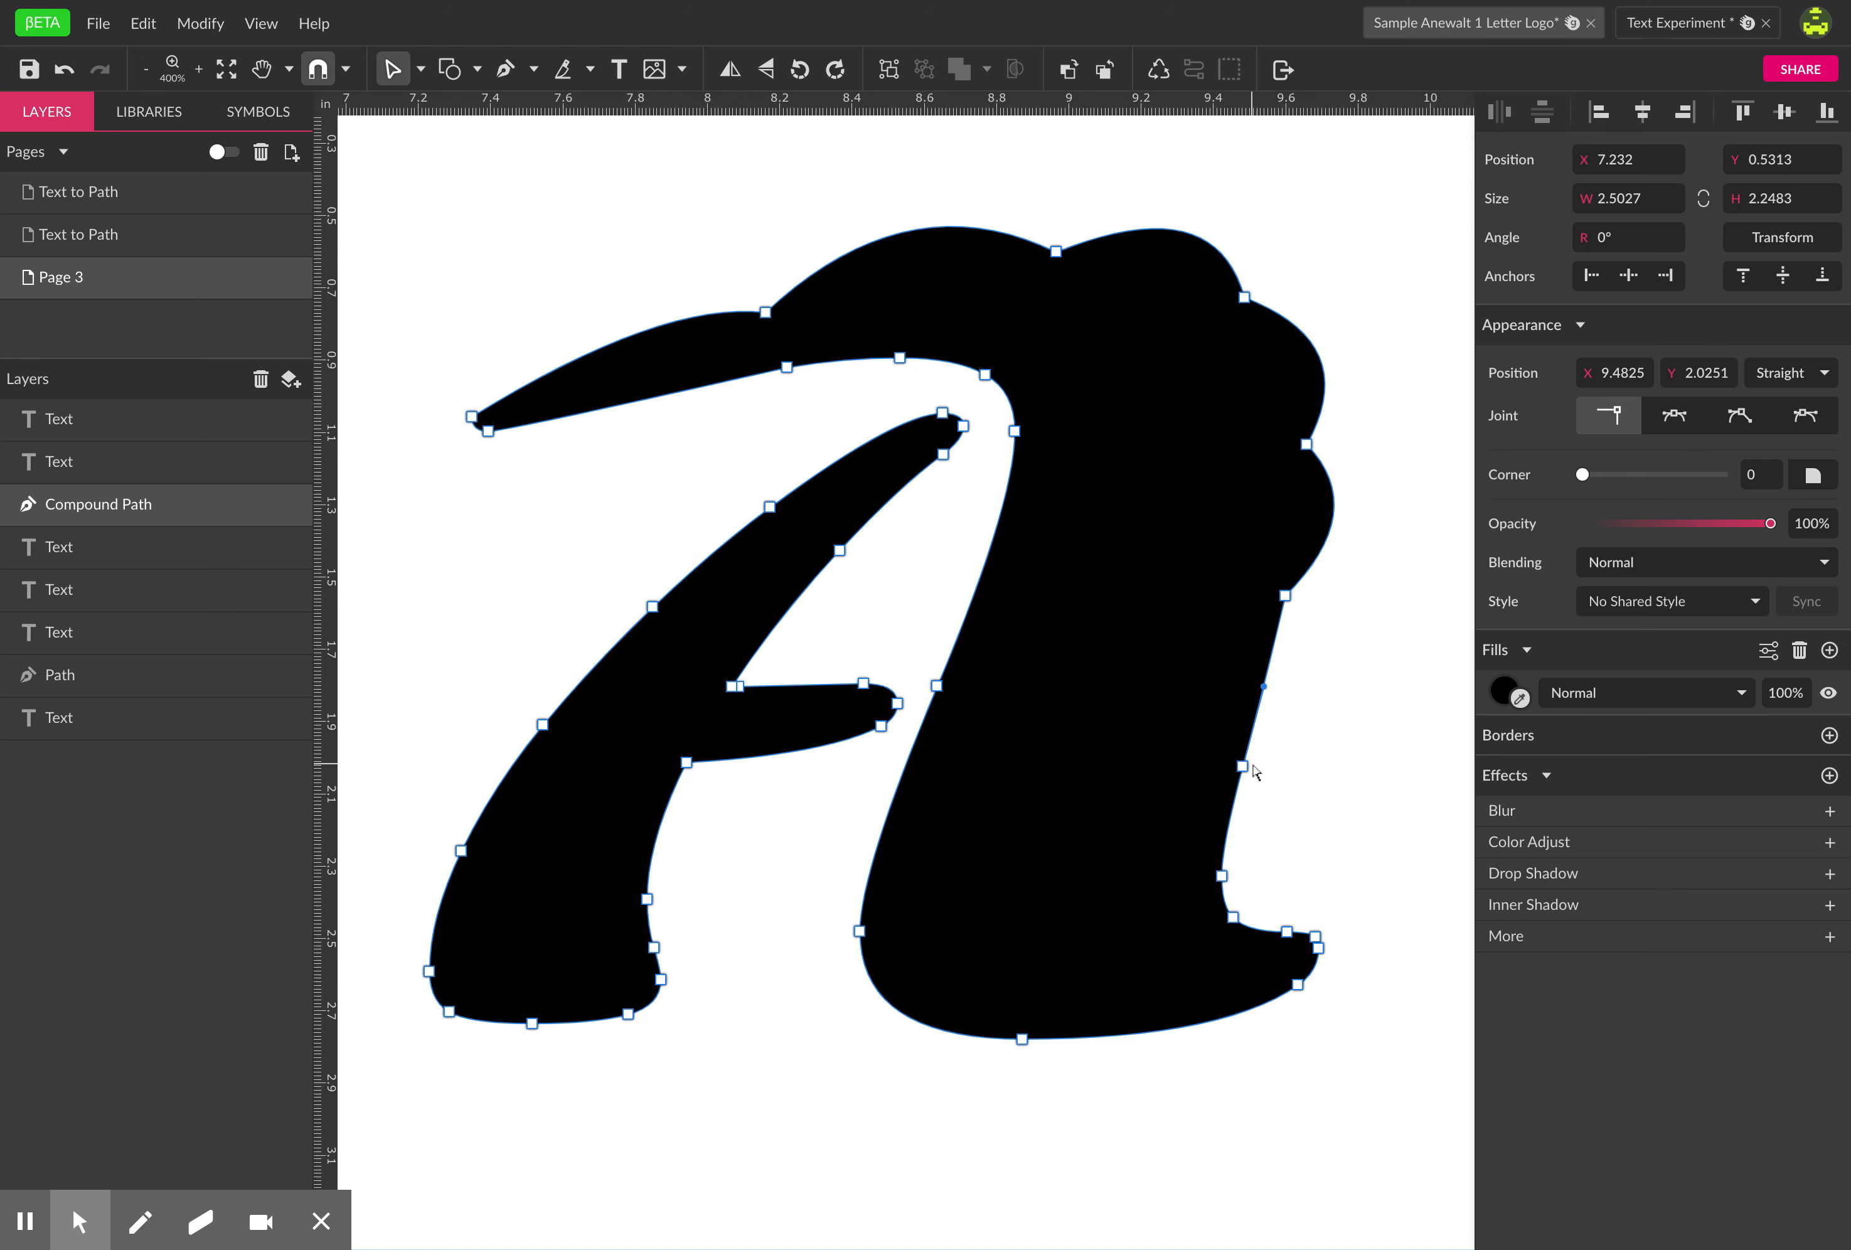
drag(1268, 689, 1362, 719)
click(1223, 876)
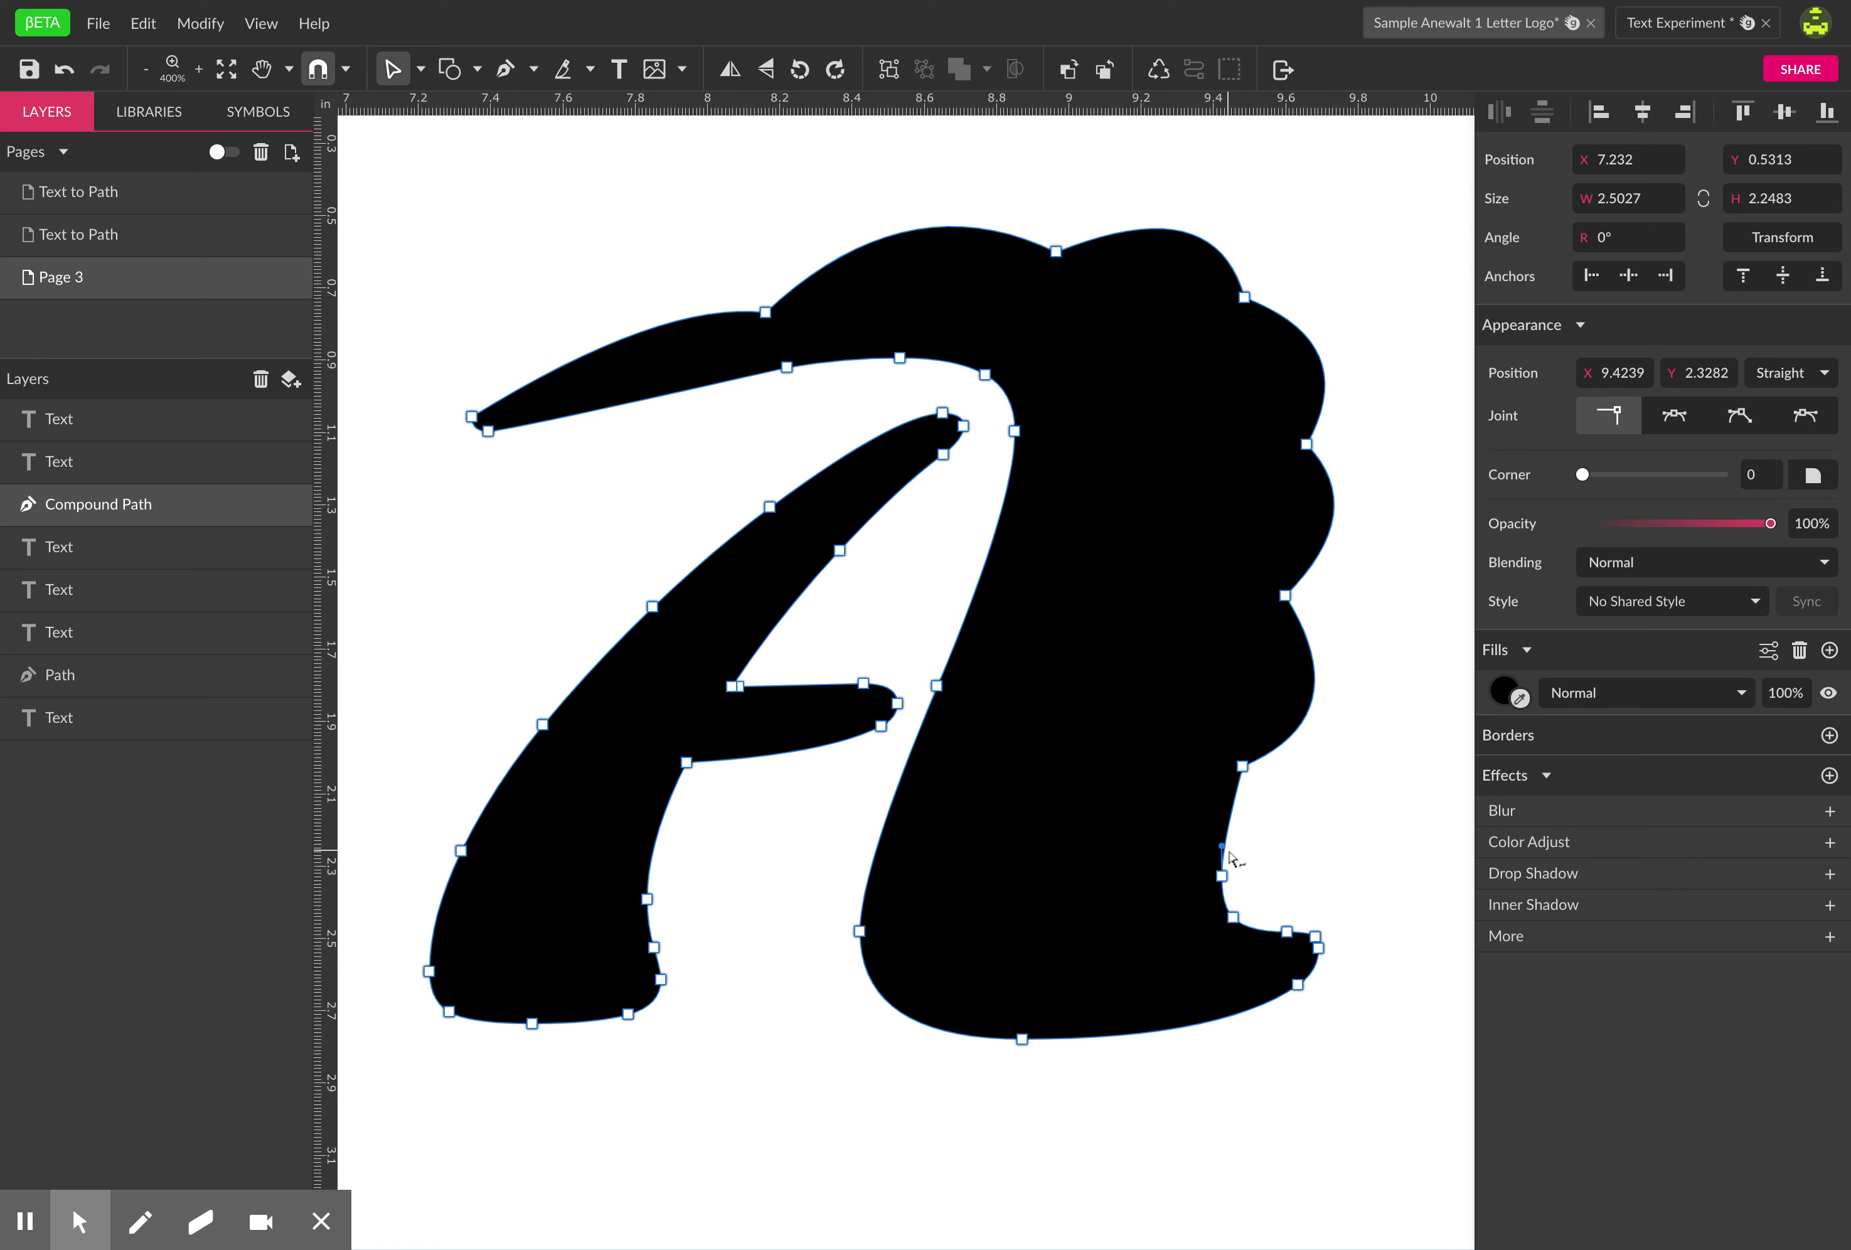
drag(1222, 847, 1300, 847)
- Bend the notch above the A's foot into small bumps and pull the foot's tip into a spike at about X 9.71, Y 2.39 inches
click(1233, 917)
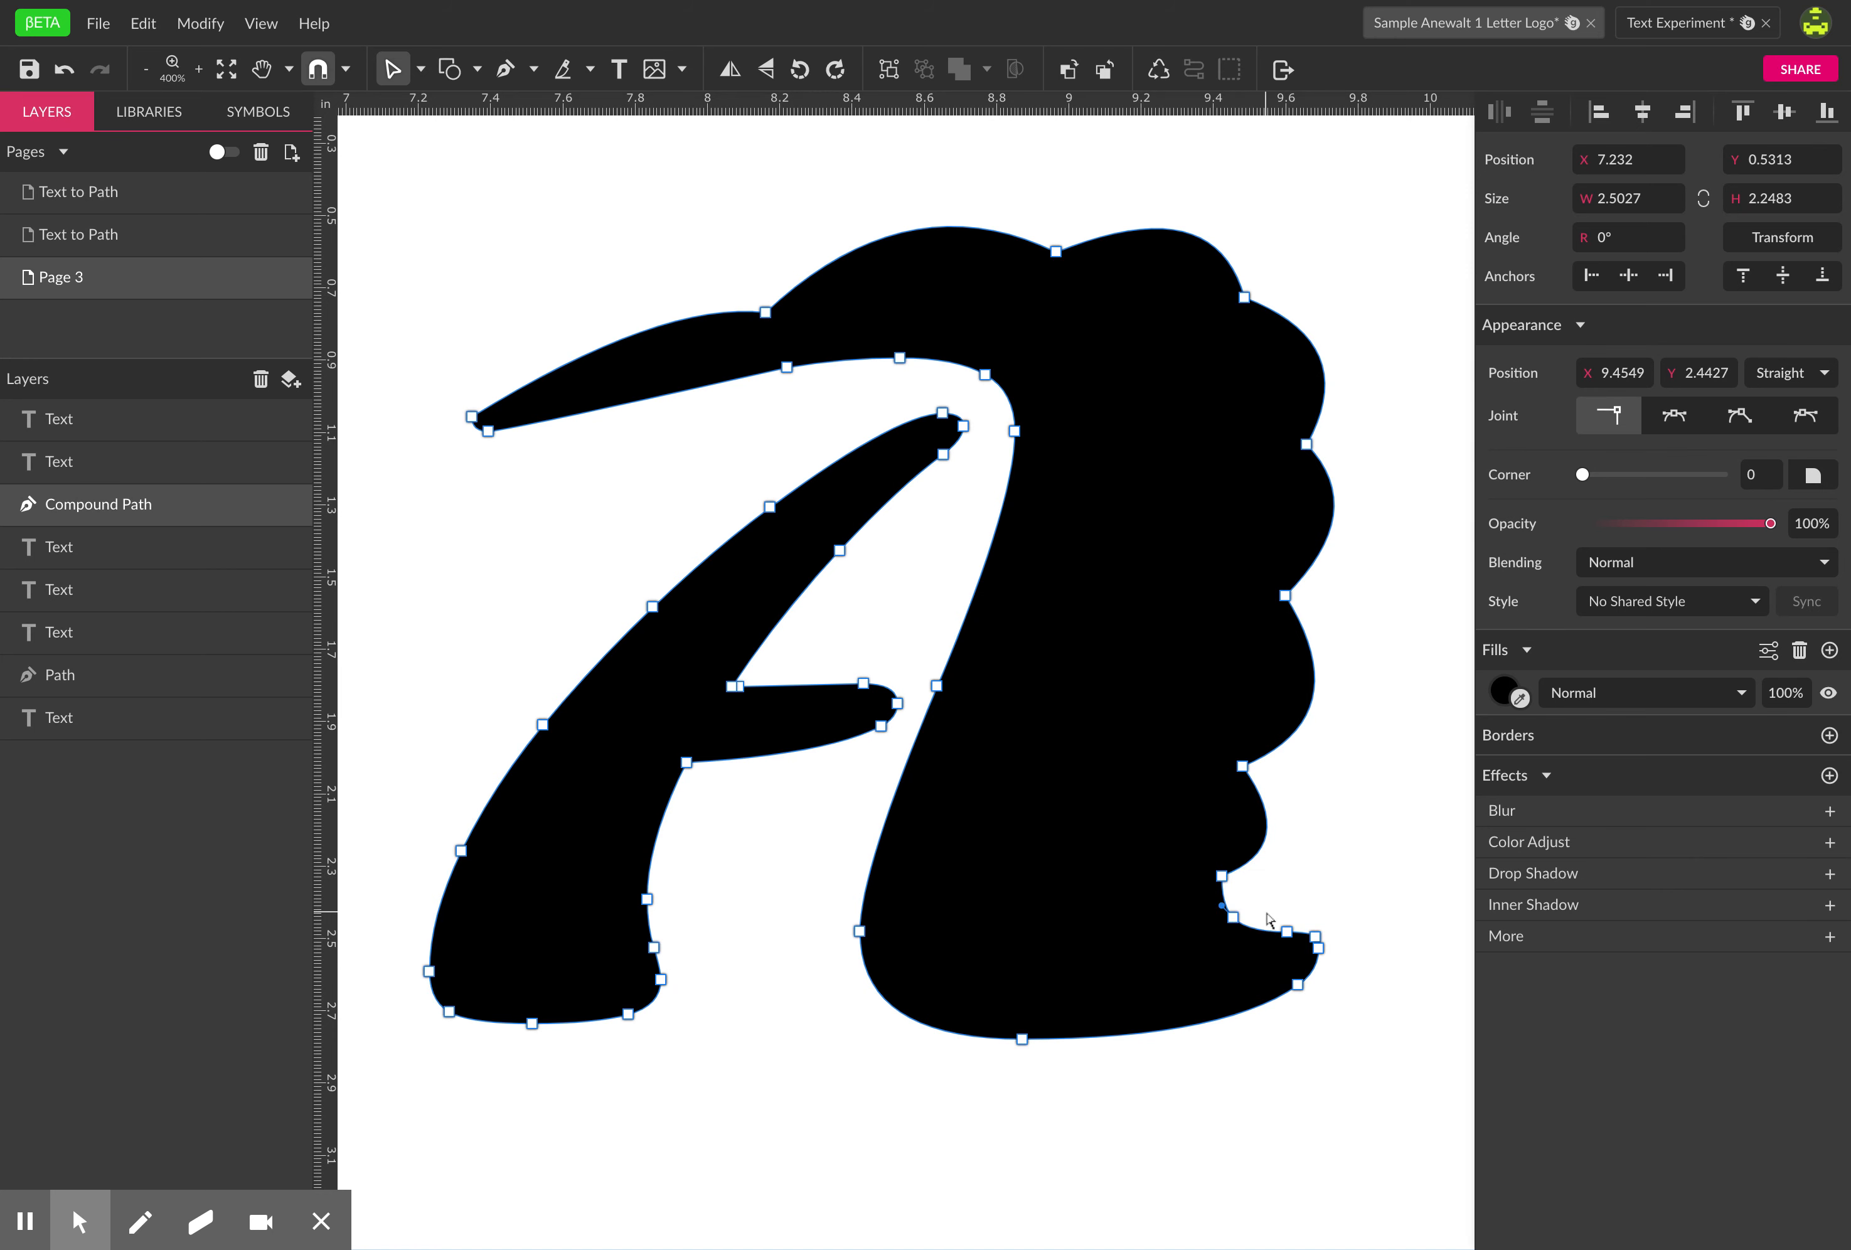
drag(1224, 908, 1326, 899)
click(1286, 932)
click(1316, 938)
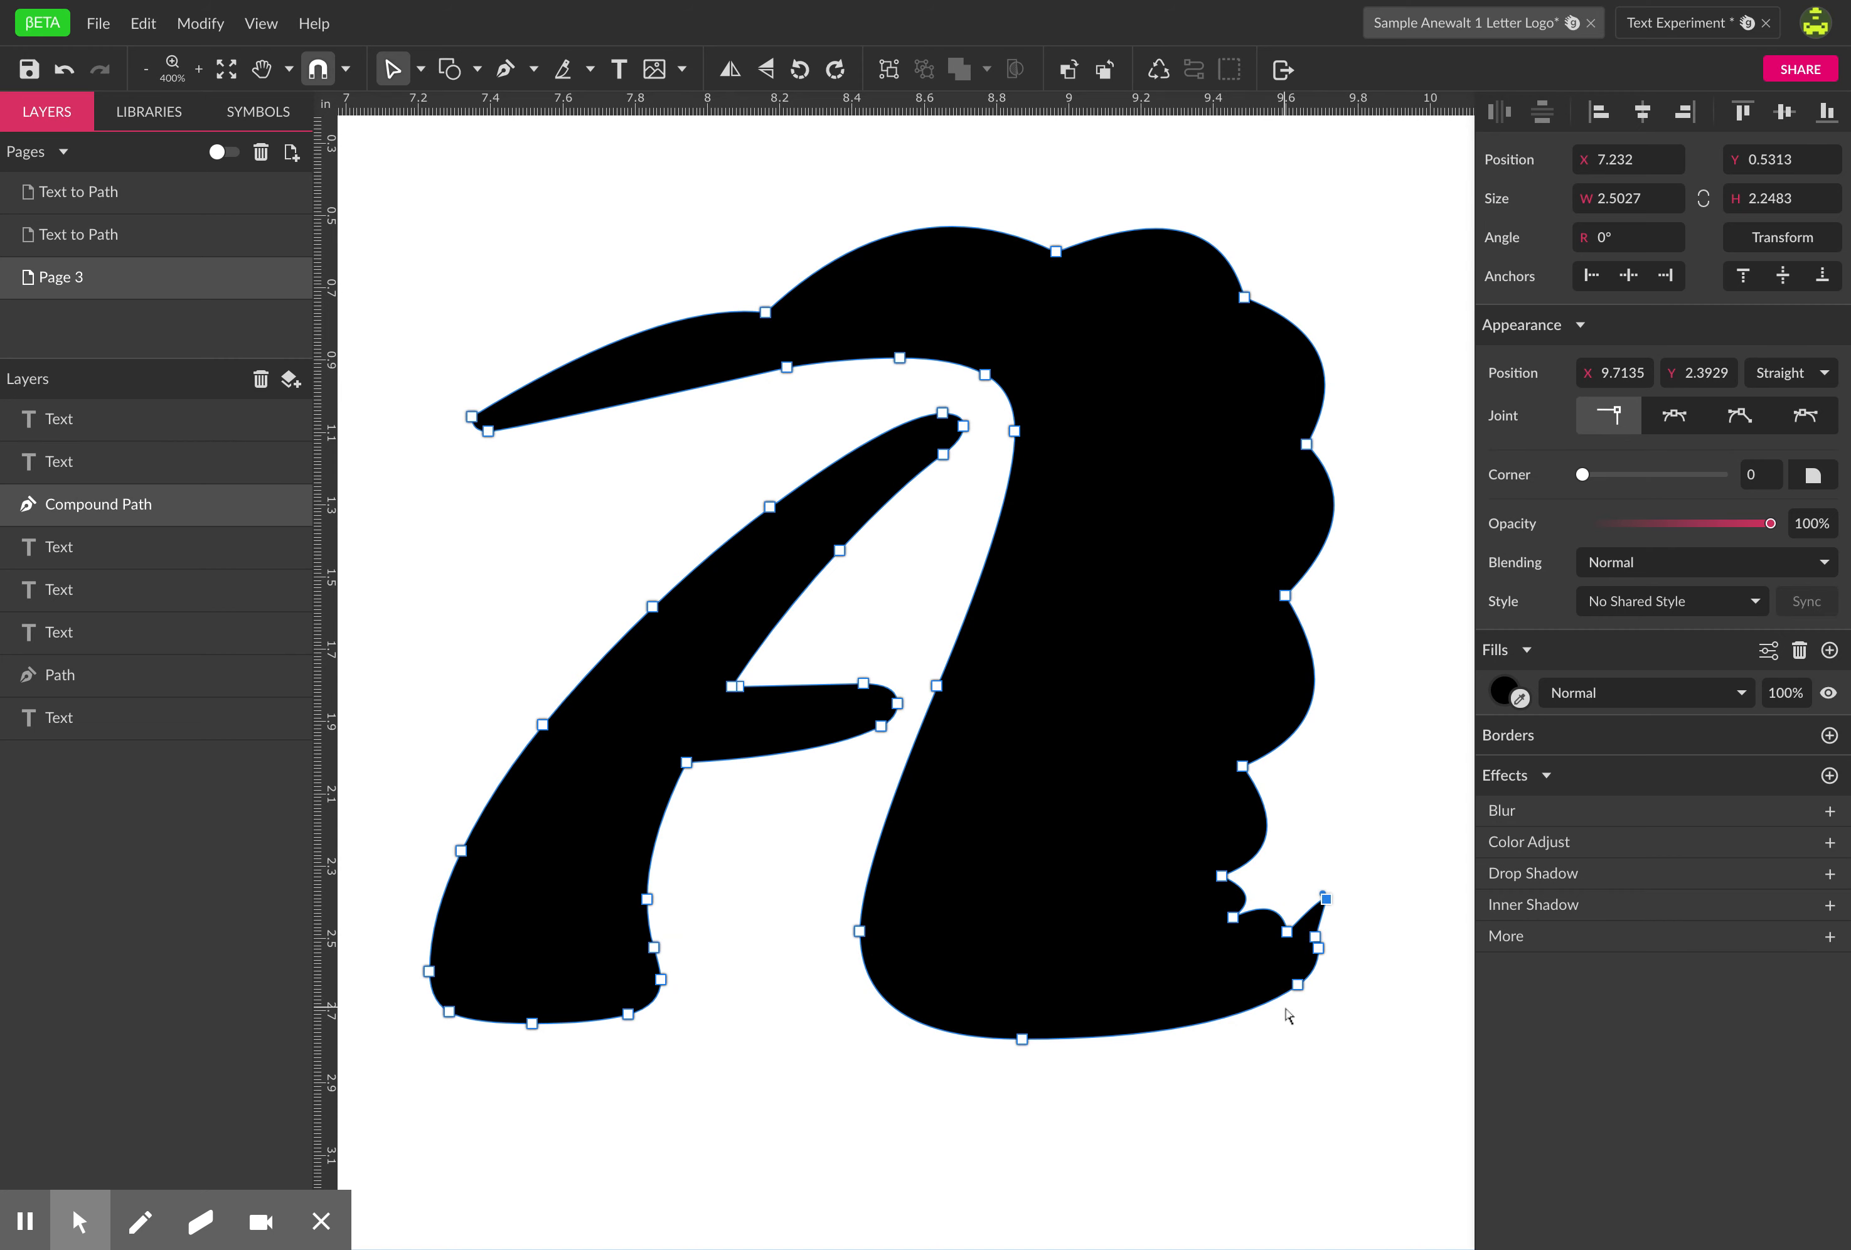
click(1303, 1065)
- Convert the second copy of the letter Y to a path
key(z)
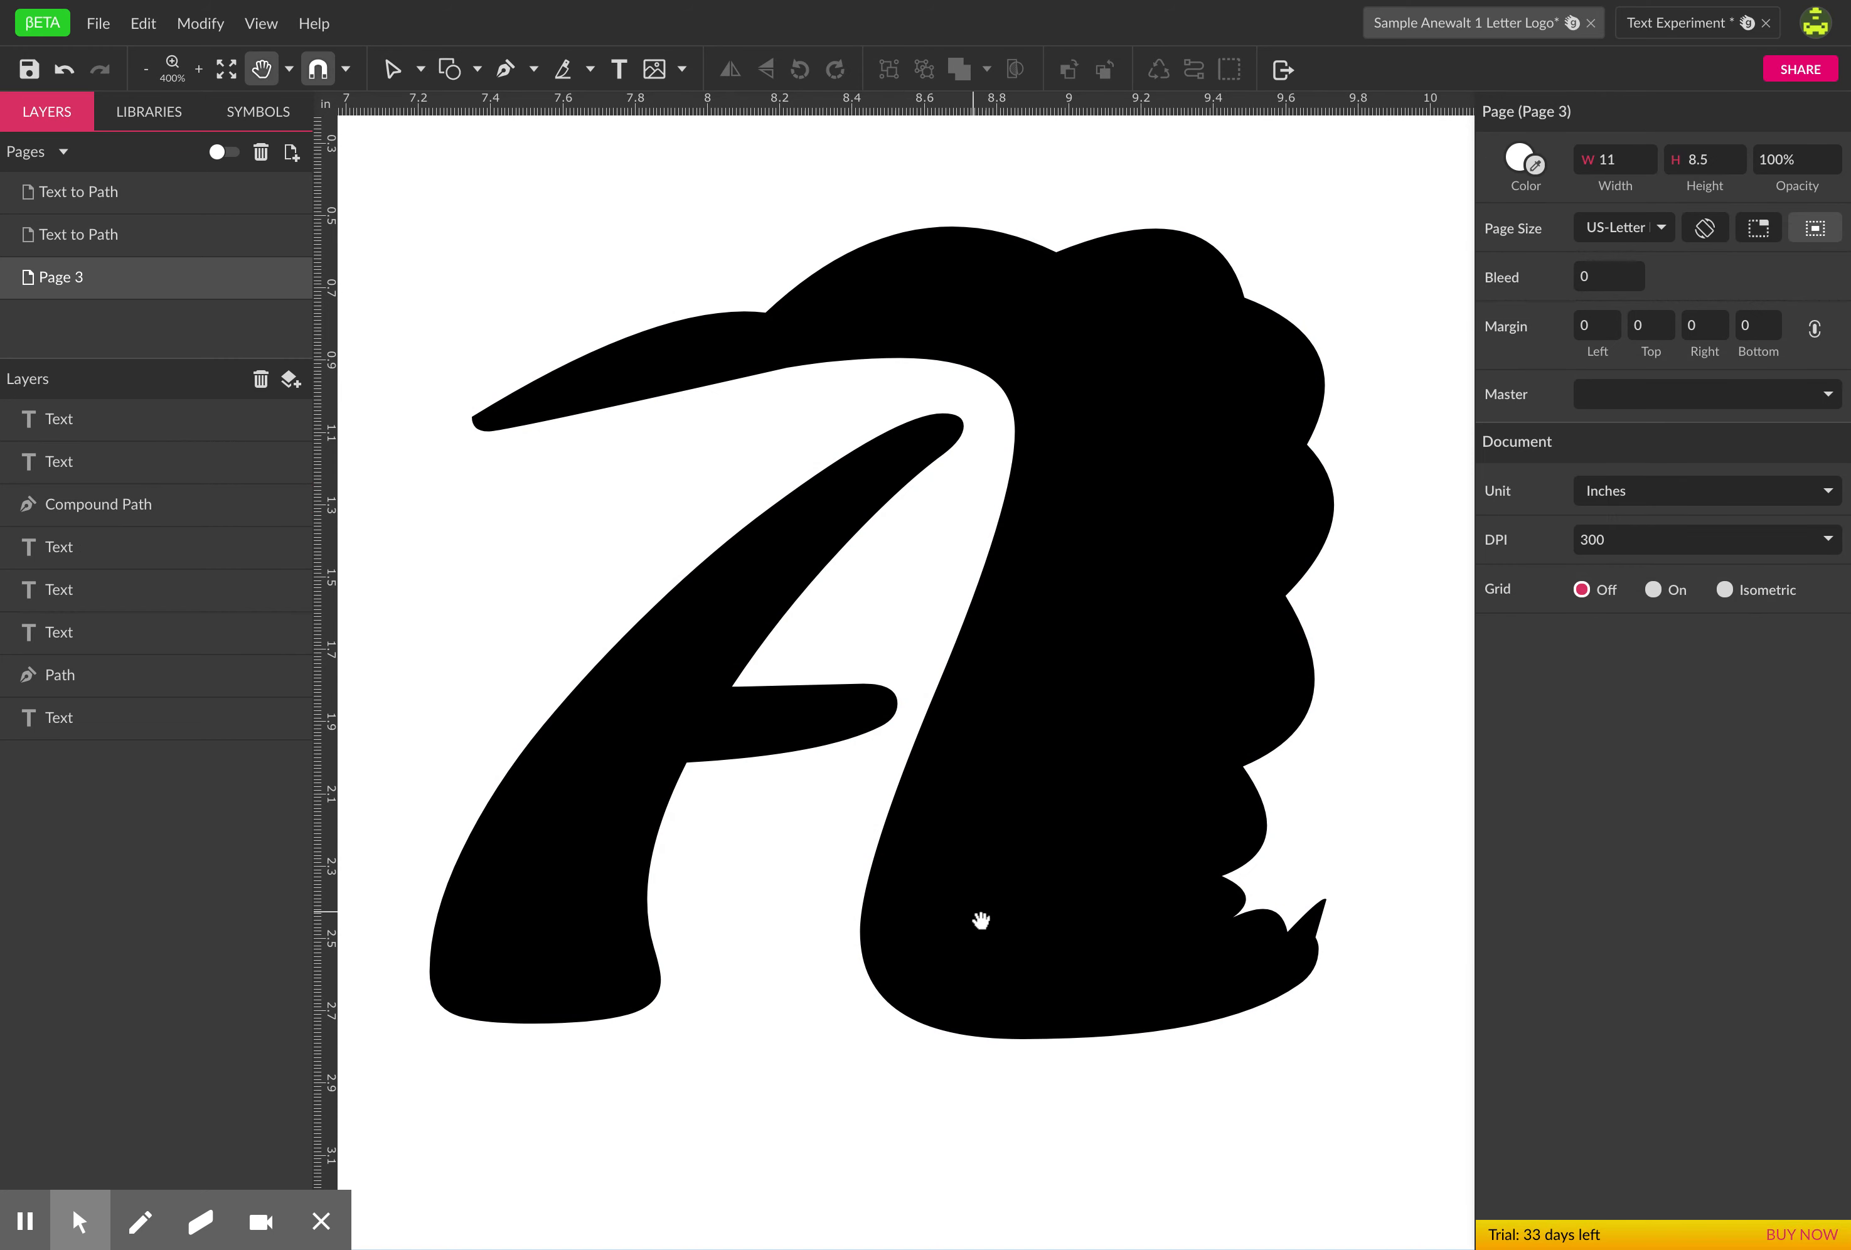
alt+click(867, 917)
alt+click(1034, 917)
alt+click(1034, 917)
key(space)
drag(1030, 966, 1150, 783)
drag(963, 1034, 1091, 829)
scroll(915, 950, left, 15)
scroll(915, 950, down, 3)
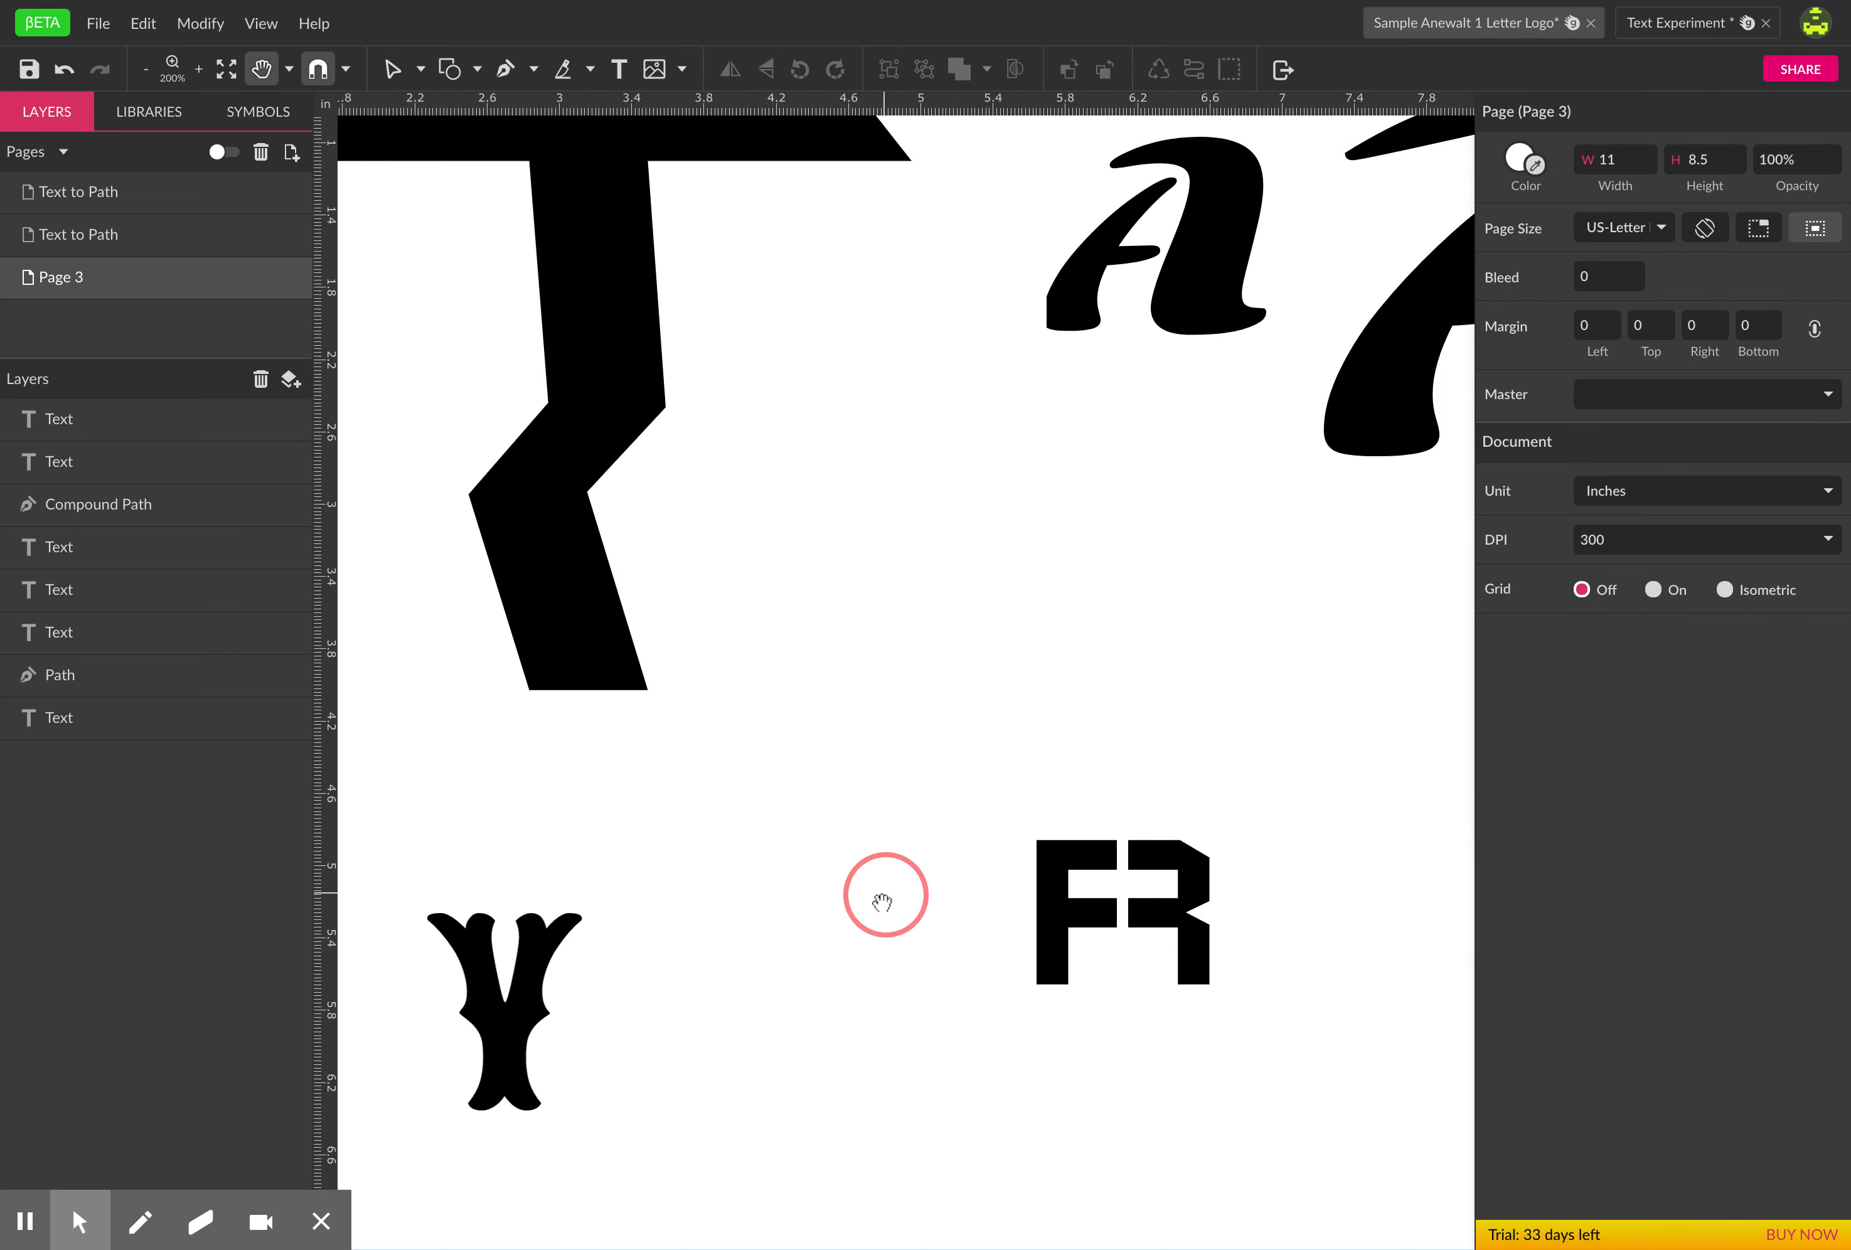
click(959, 865)
click(961, 866)
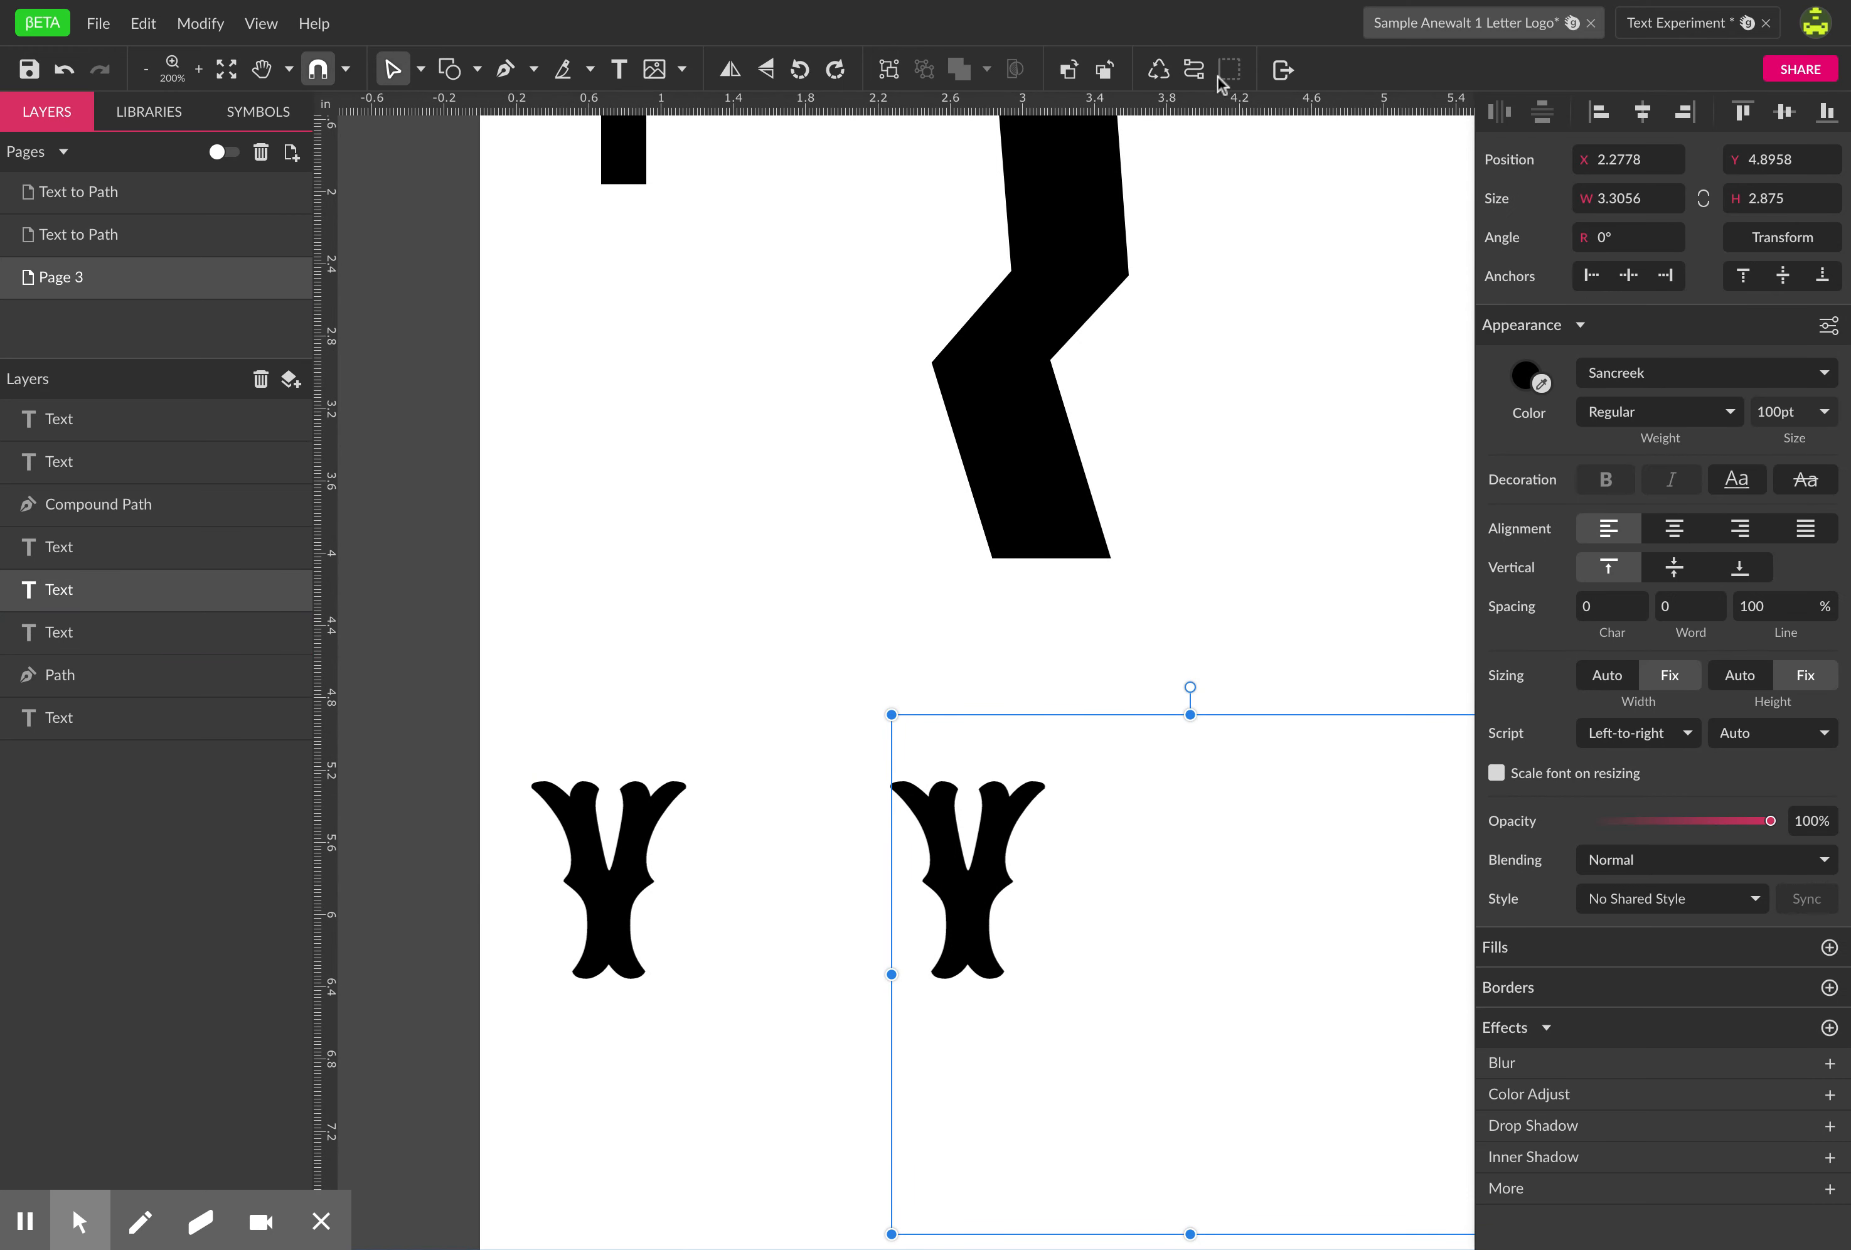
click(1196, 69)
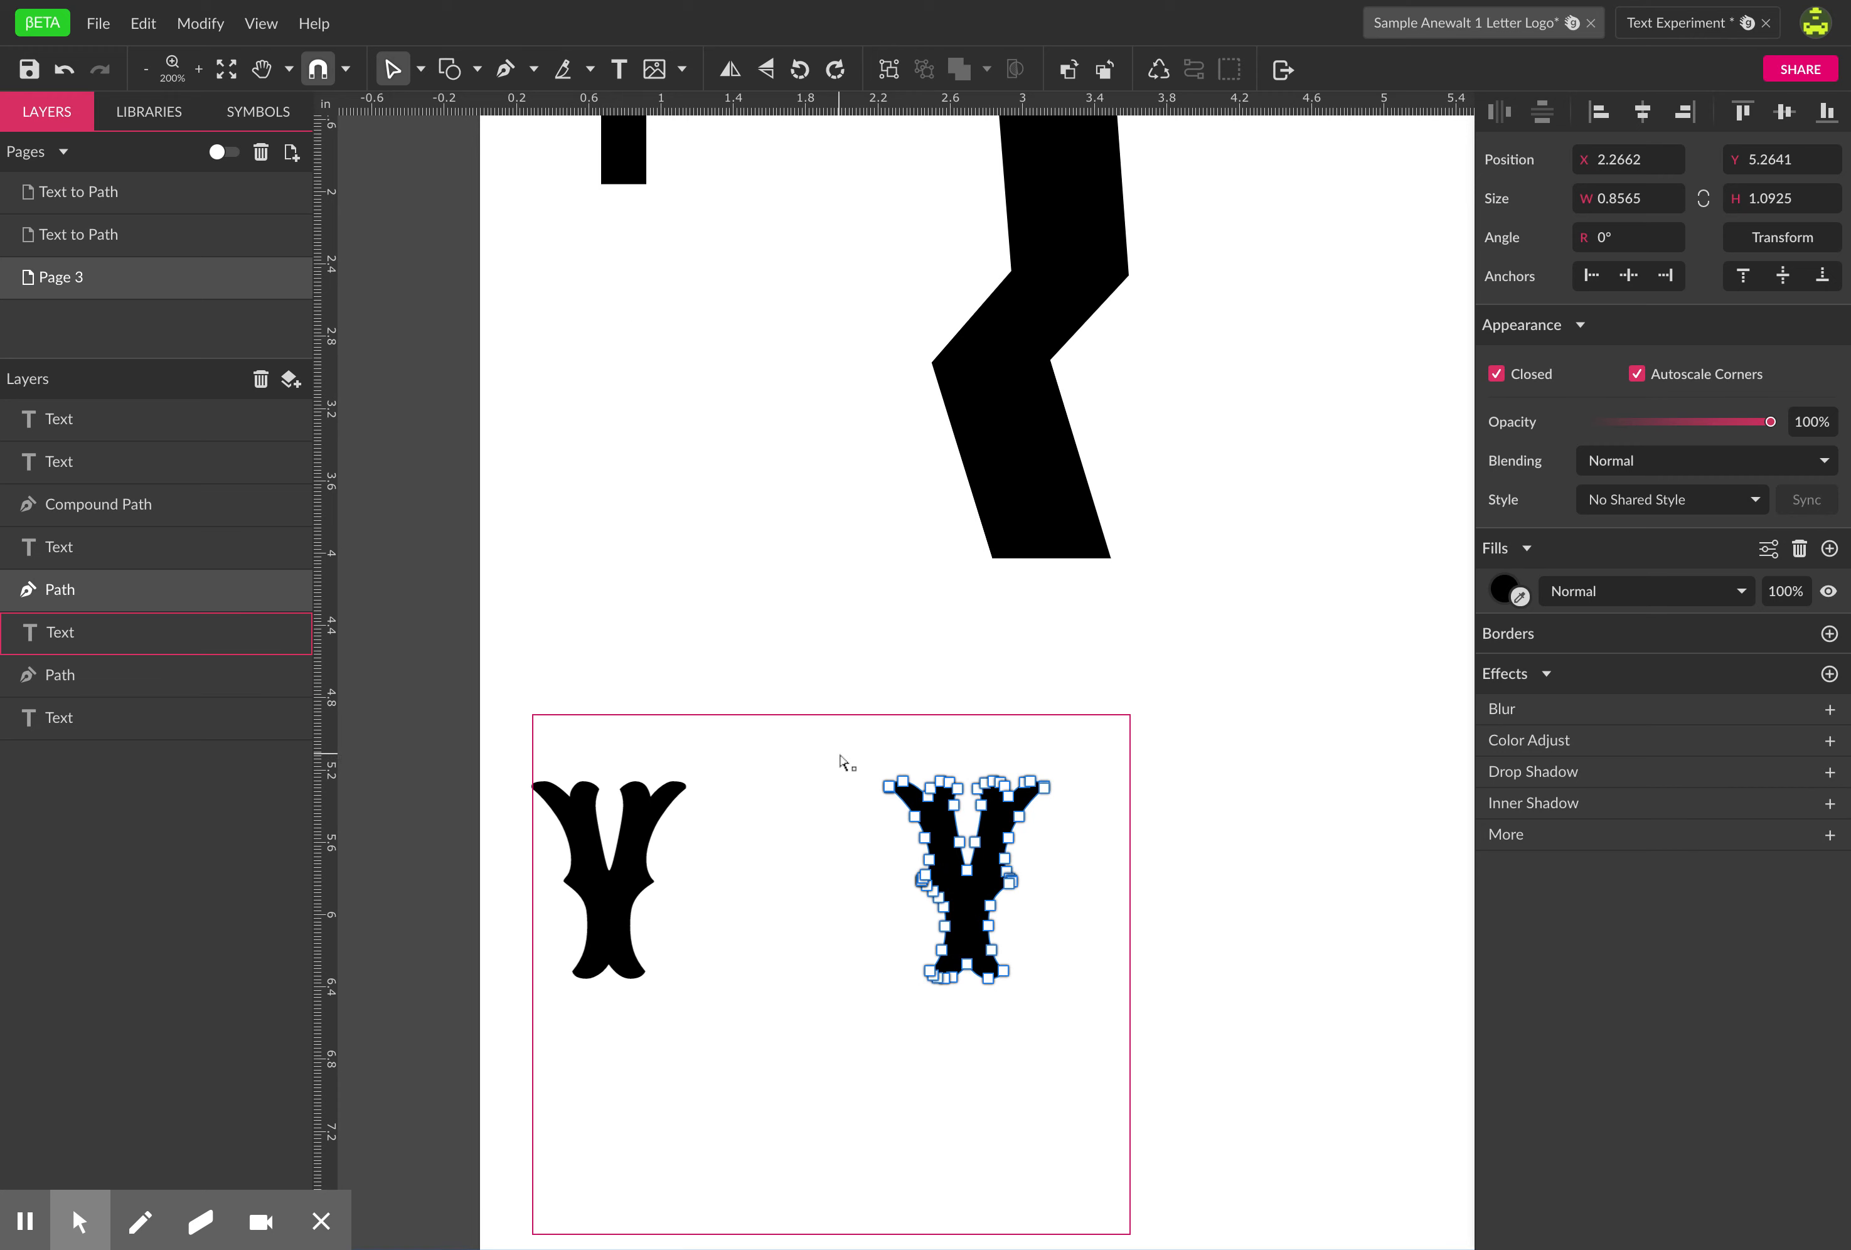
- Enlarge the Y path to about 2.13 by 2.71 inches with the Pointer tool
key(Escape)
click(1187, 726)
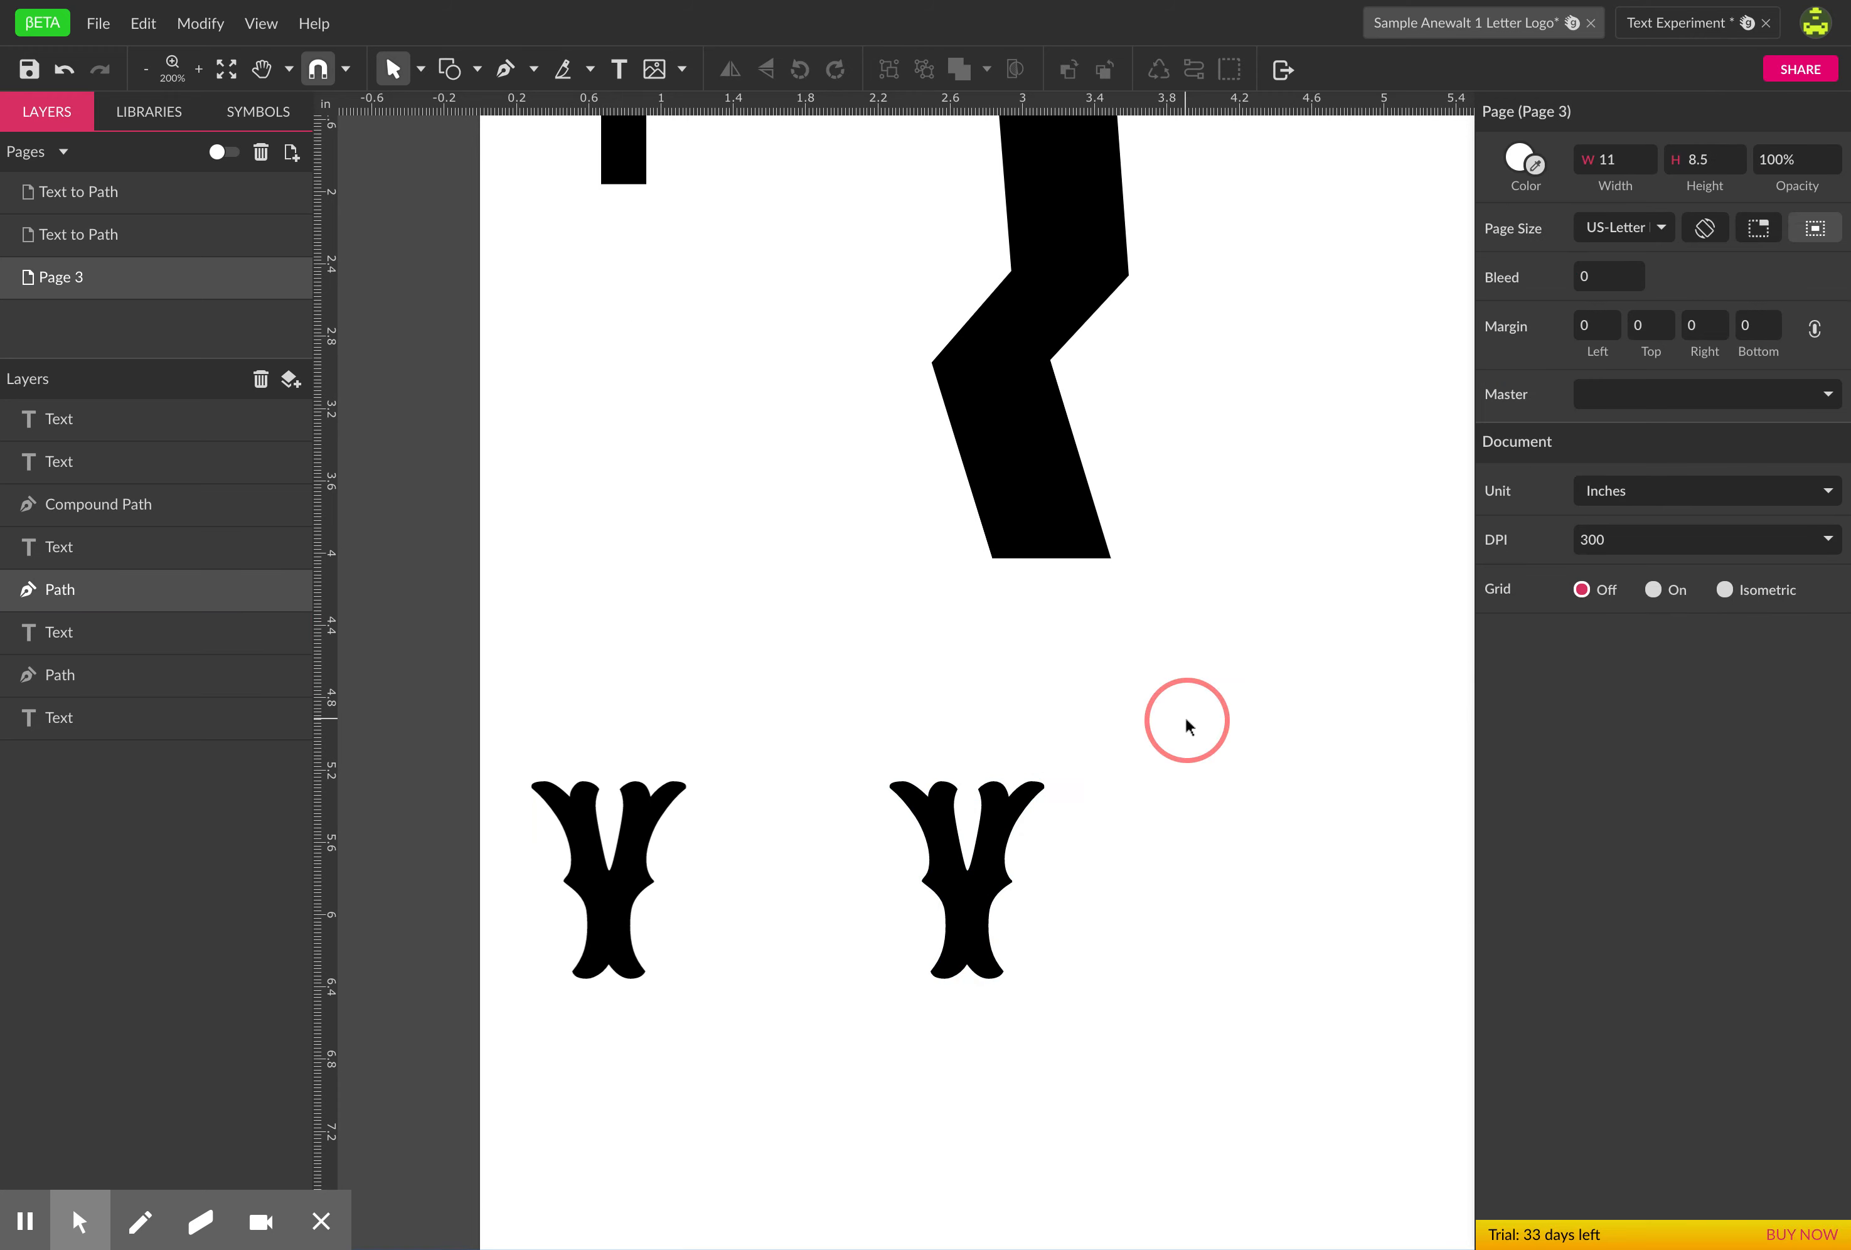
click(1037, 789)
drag(1044, 782, 1167, 661)
drag(888, 1019, 782, 1153)
- Lock the original Y's text layer and move the large Y path to about X 1.52, Y 4.73 inches
click(654, 864)
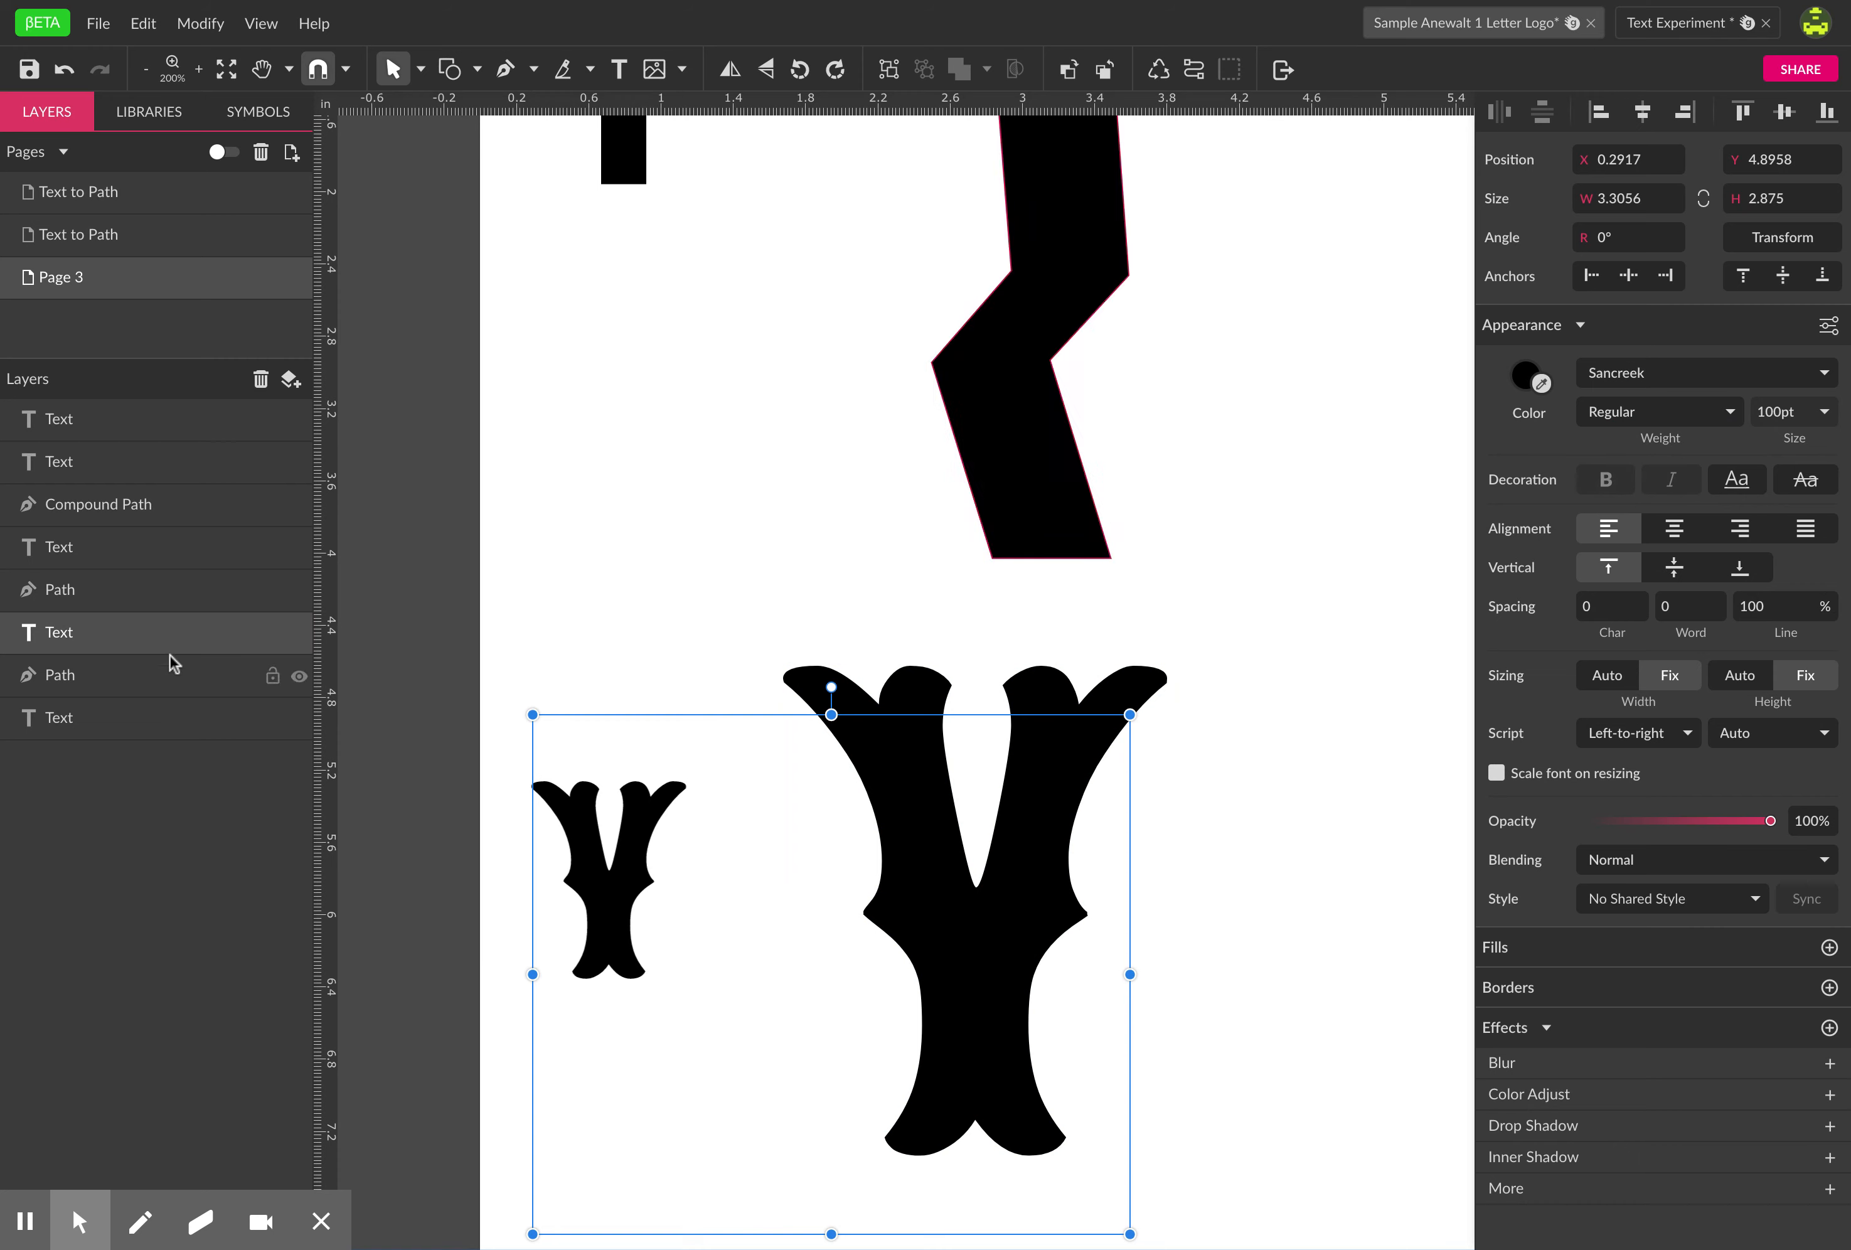
click(274, 636)
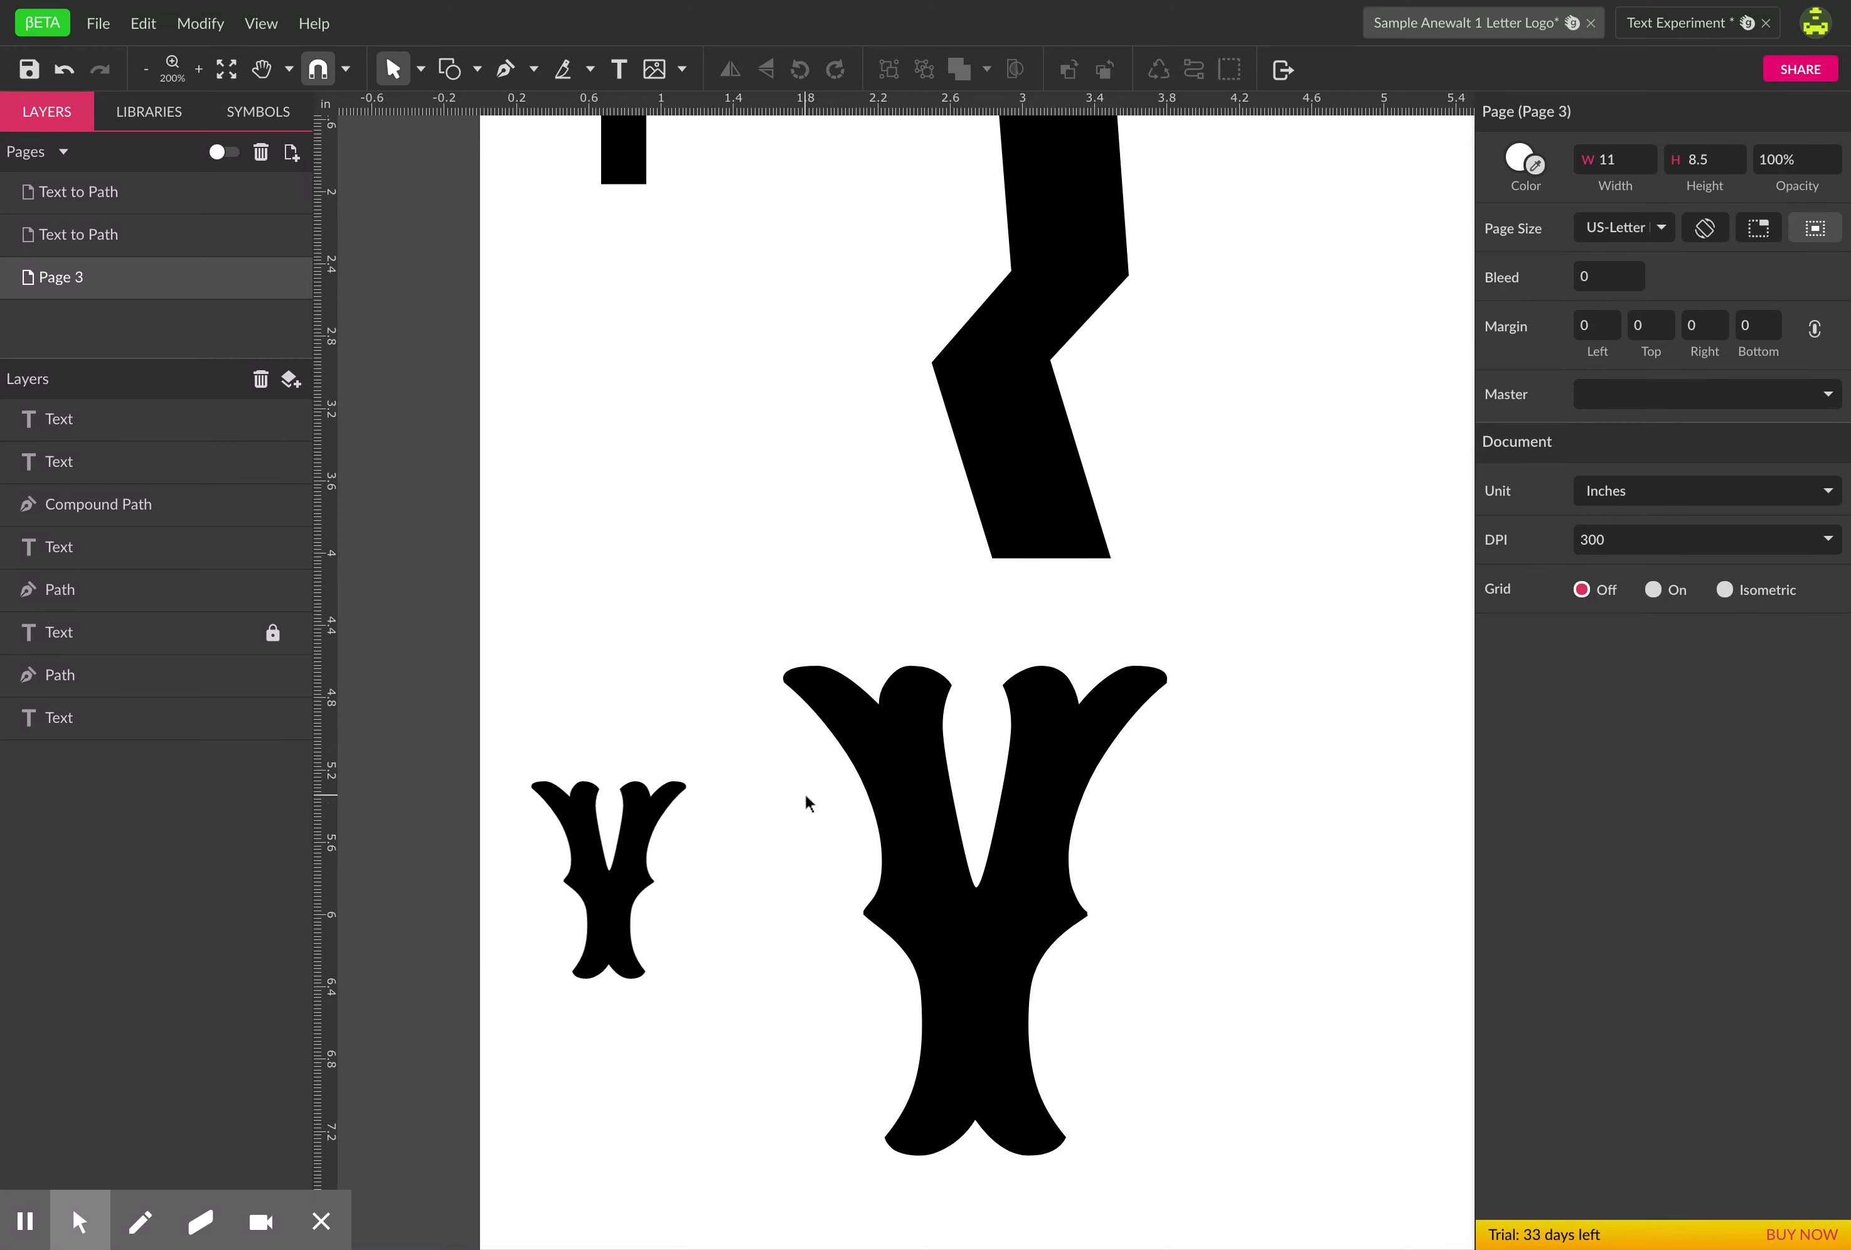
key(space)
drag(774, 941, 691, 839)
key(z)
click(847, 834)
key(space)
drag(949, 834, 821, 760)
key(v)
click(720, 511)
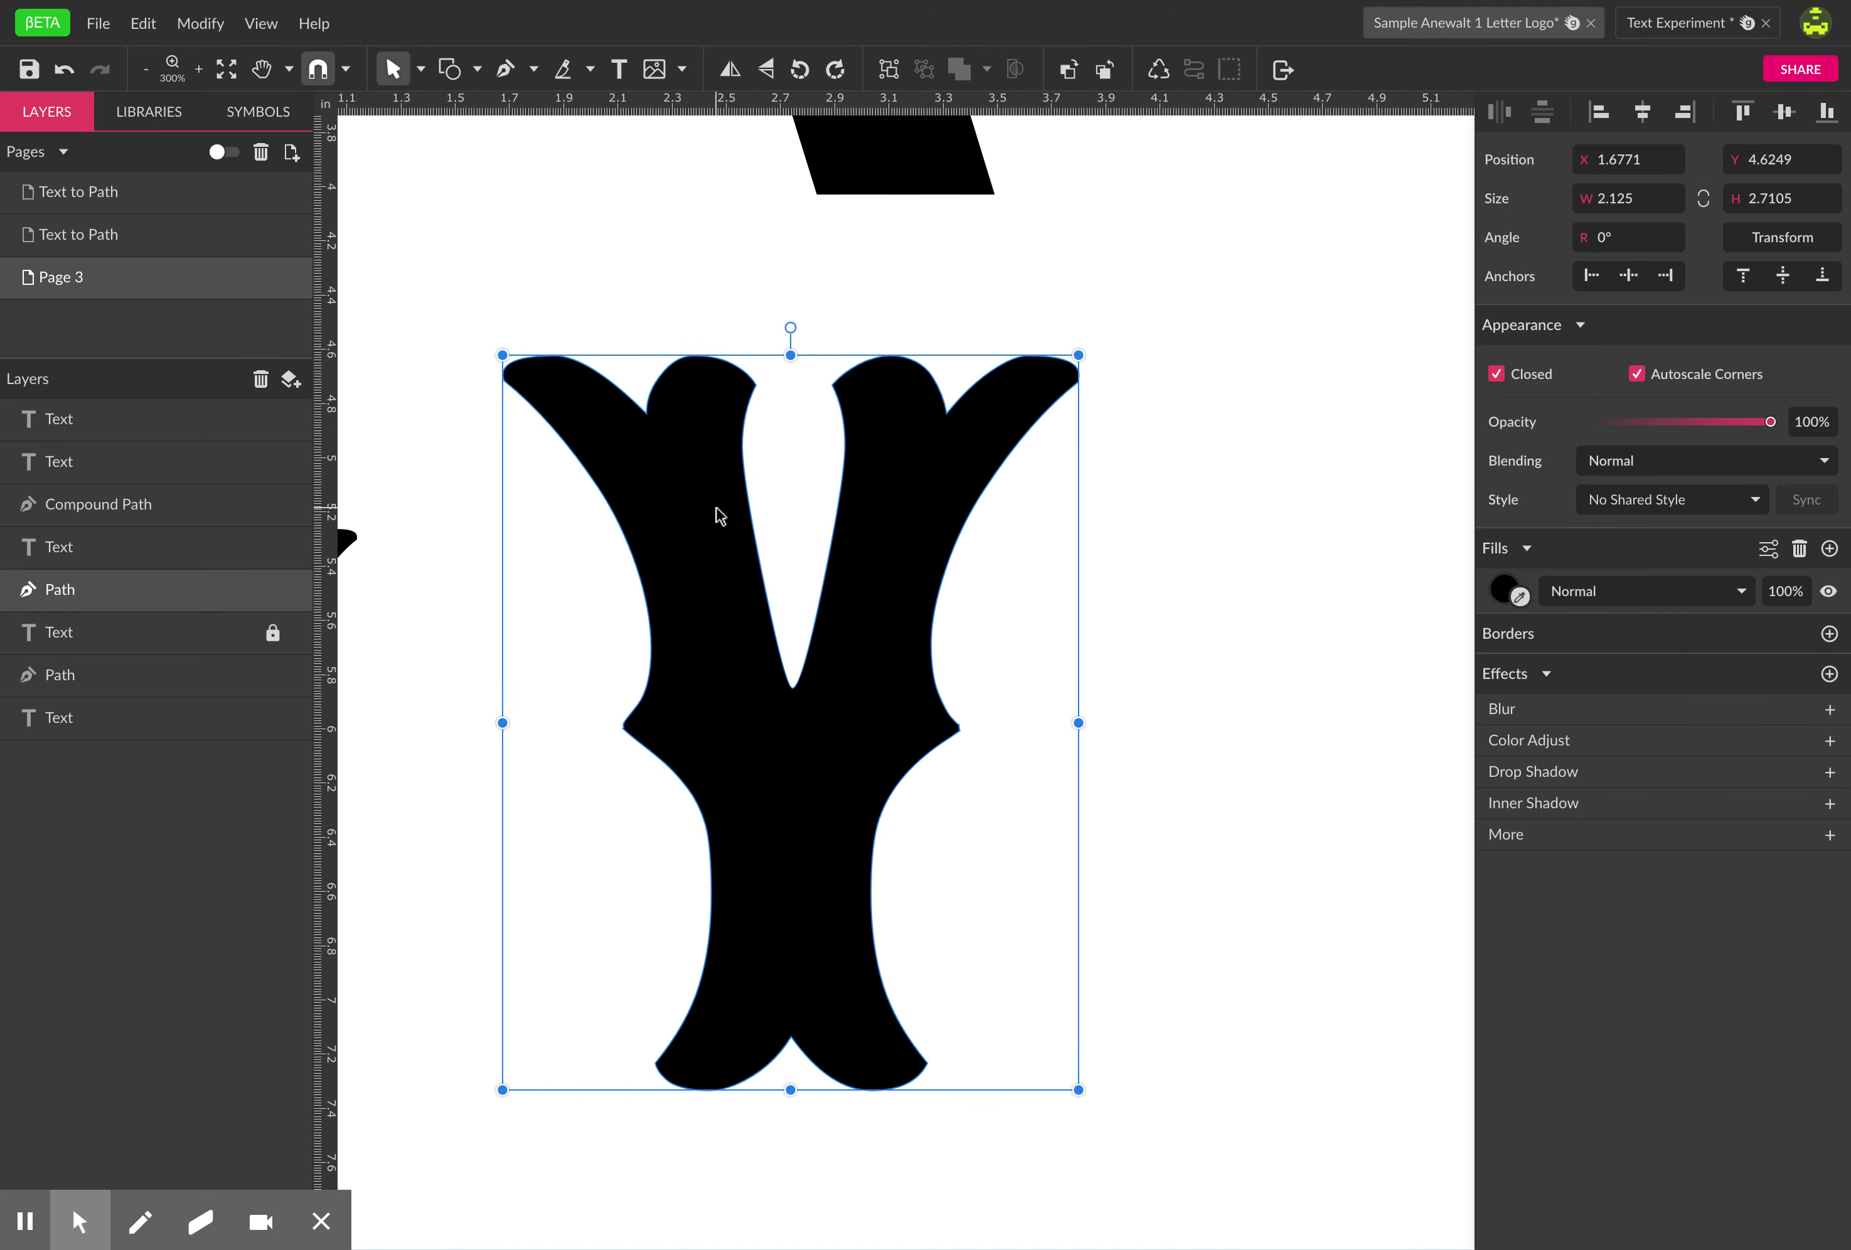
drag(859, 661, 782, 781)
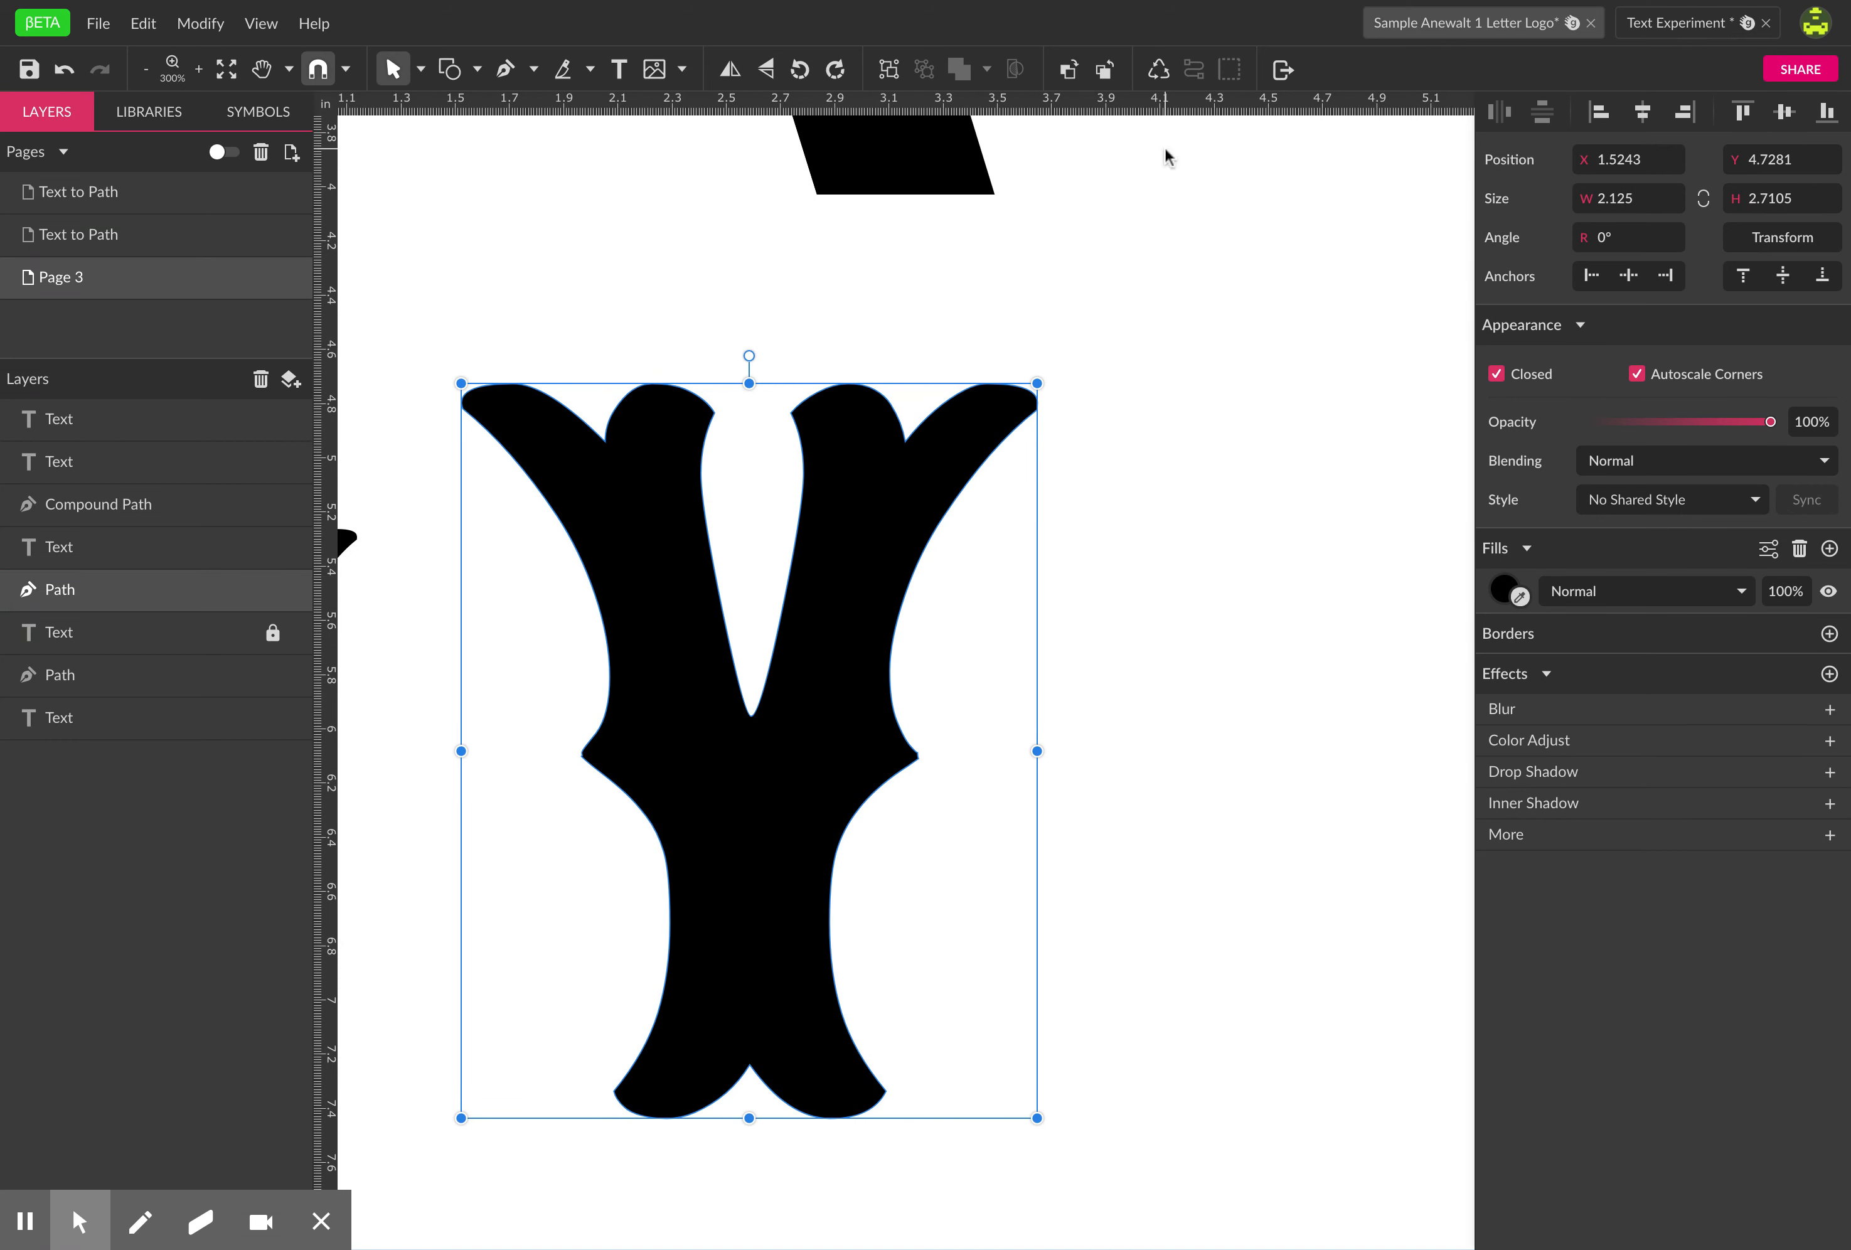
- Try to move the tip node of the Y's upper-left arm to about X 1.50, Y 4.94 inches
double_click(728, 683)
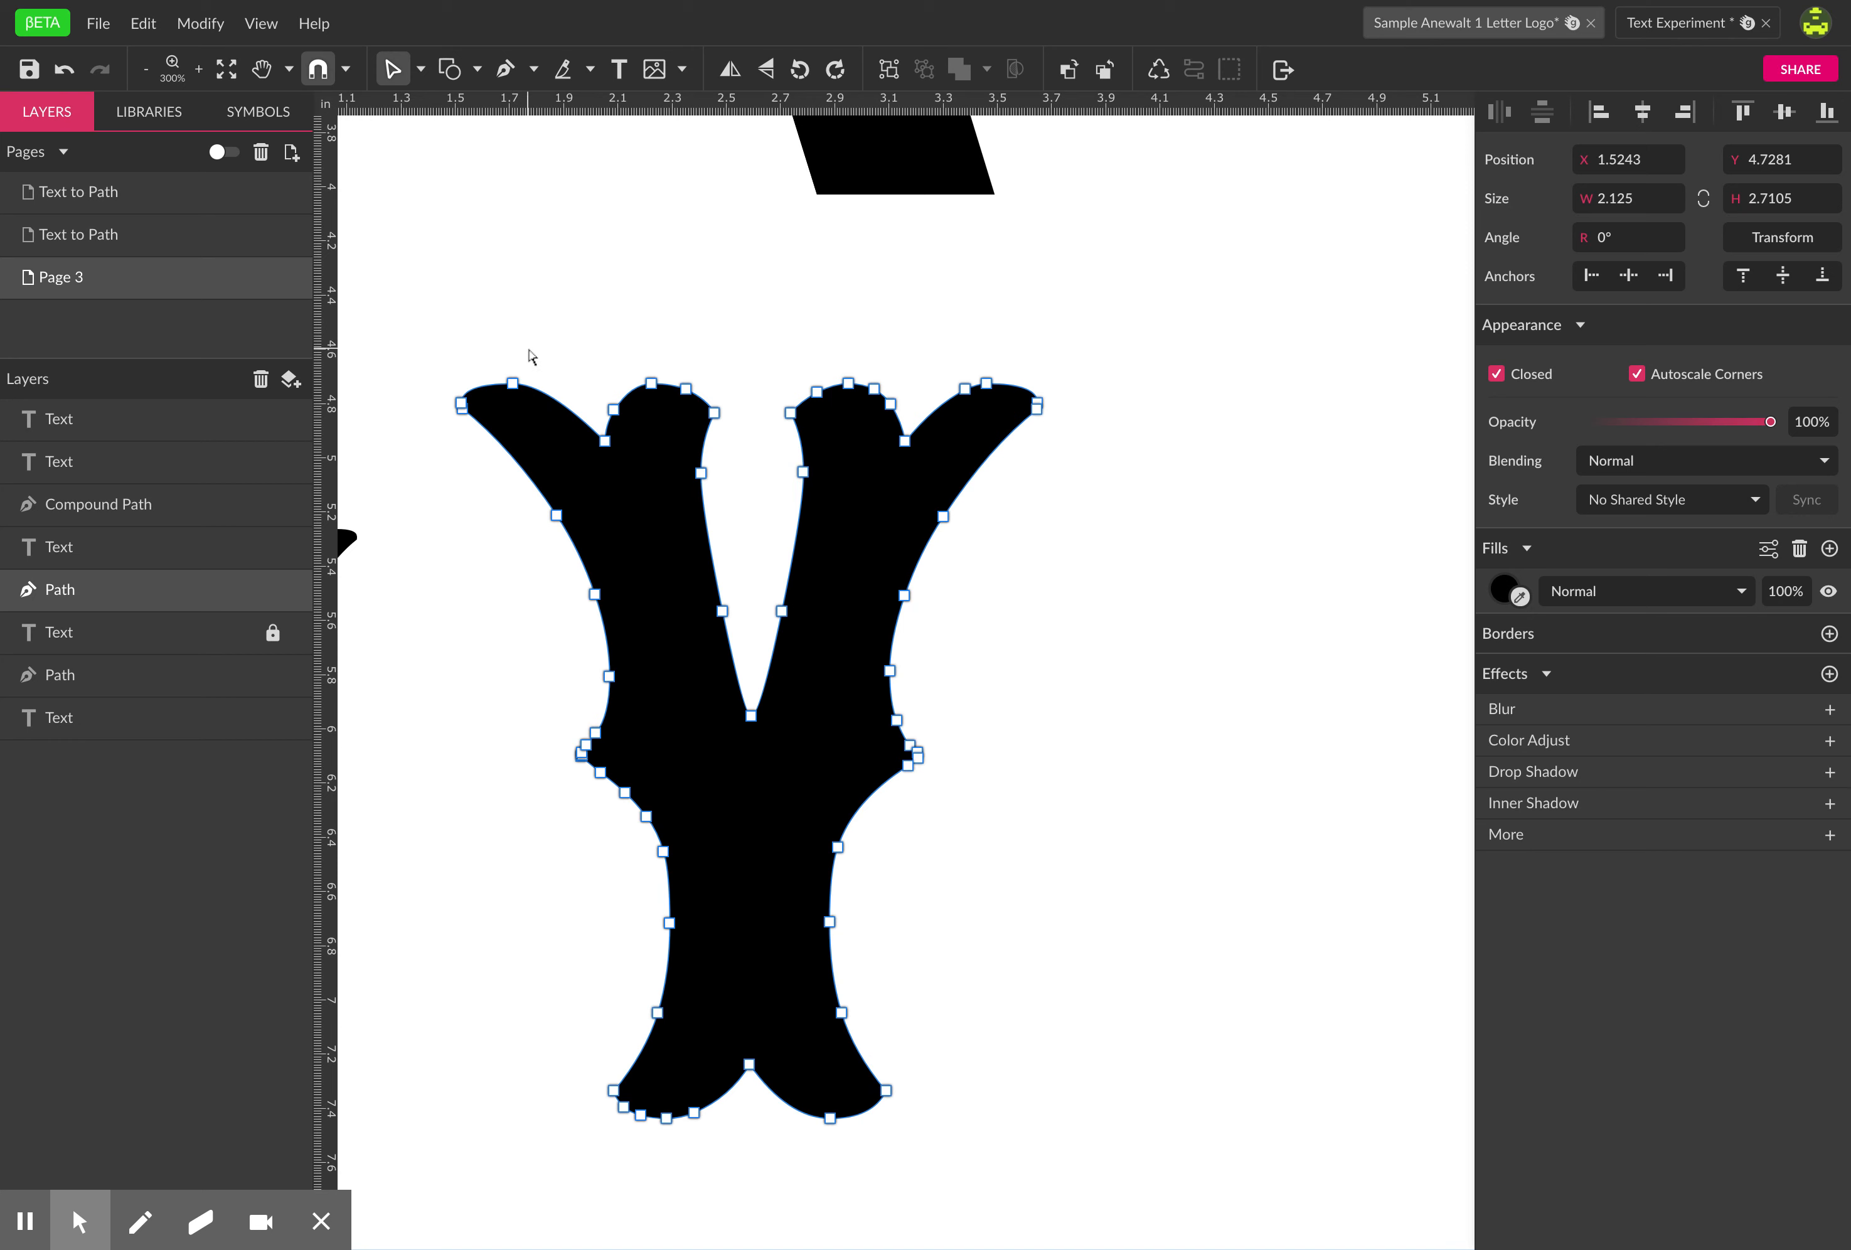
click(463, 405)
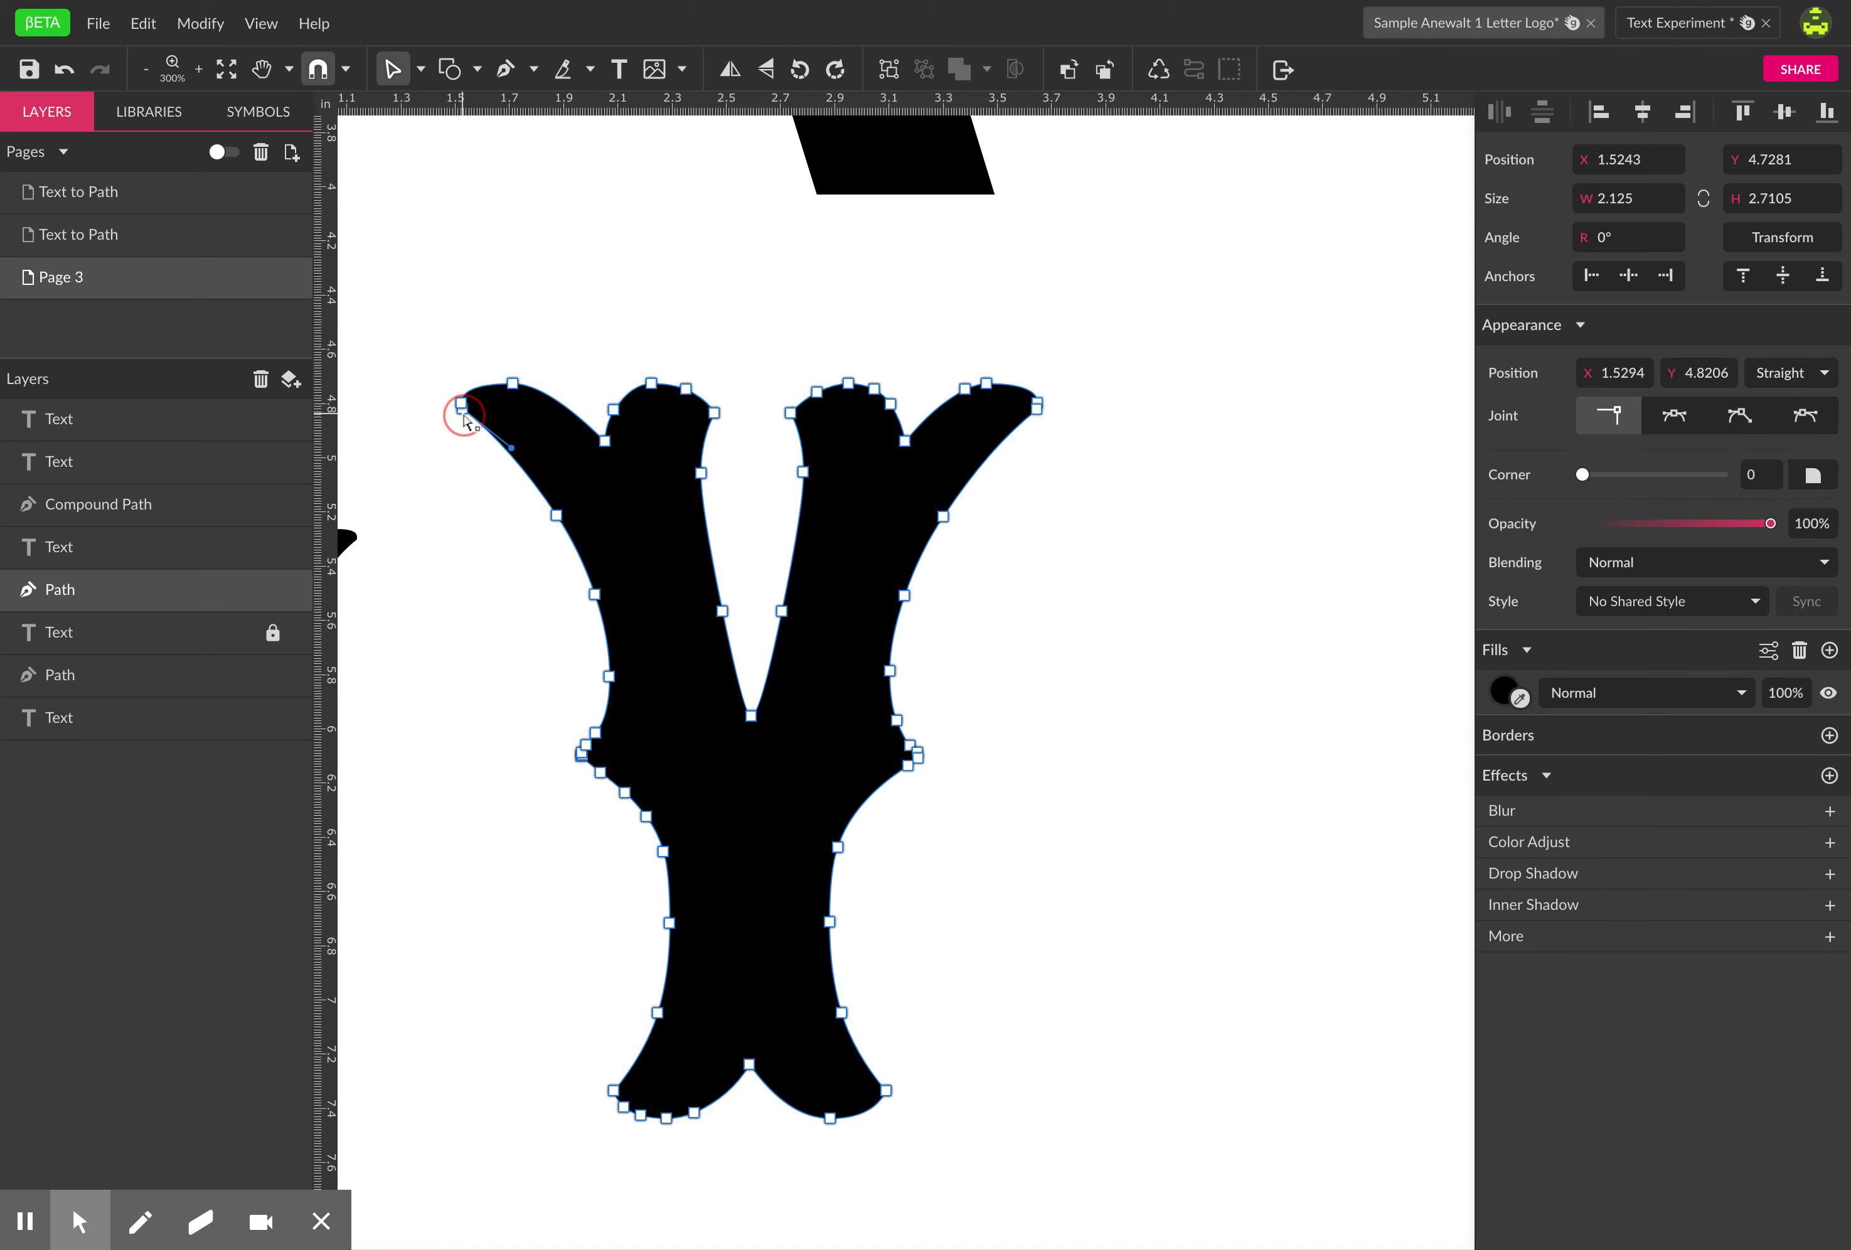
drag(464, 416, 456, 444)
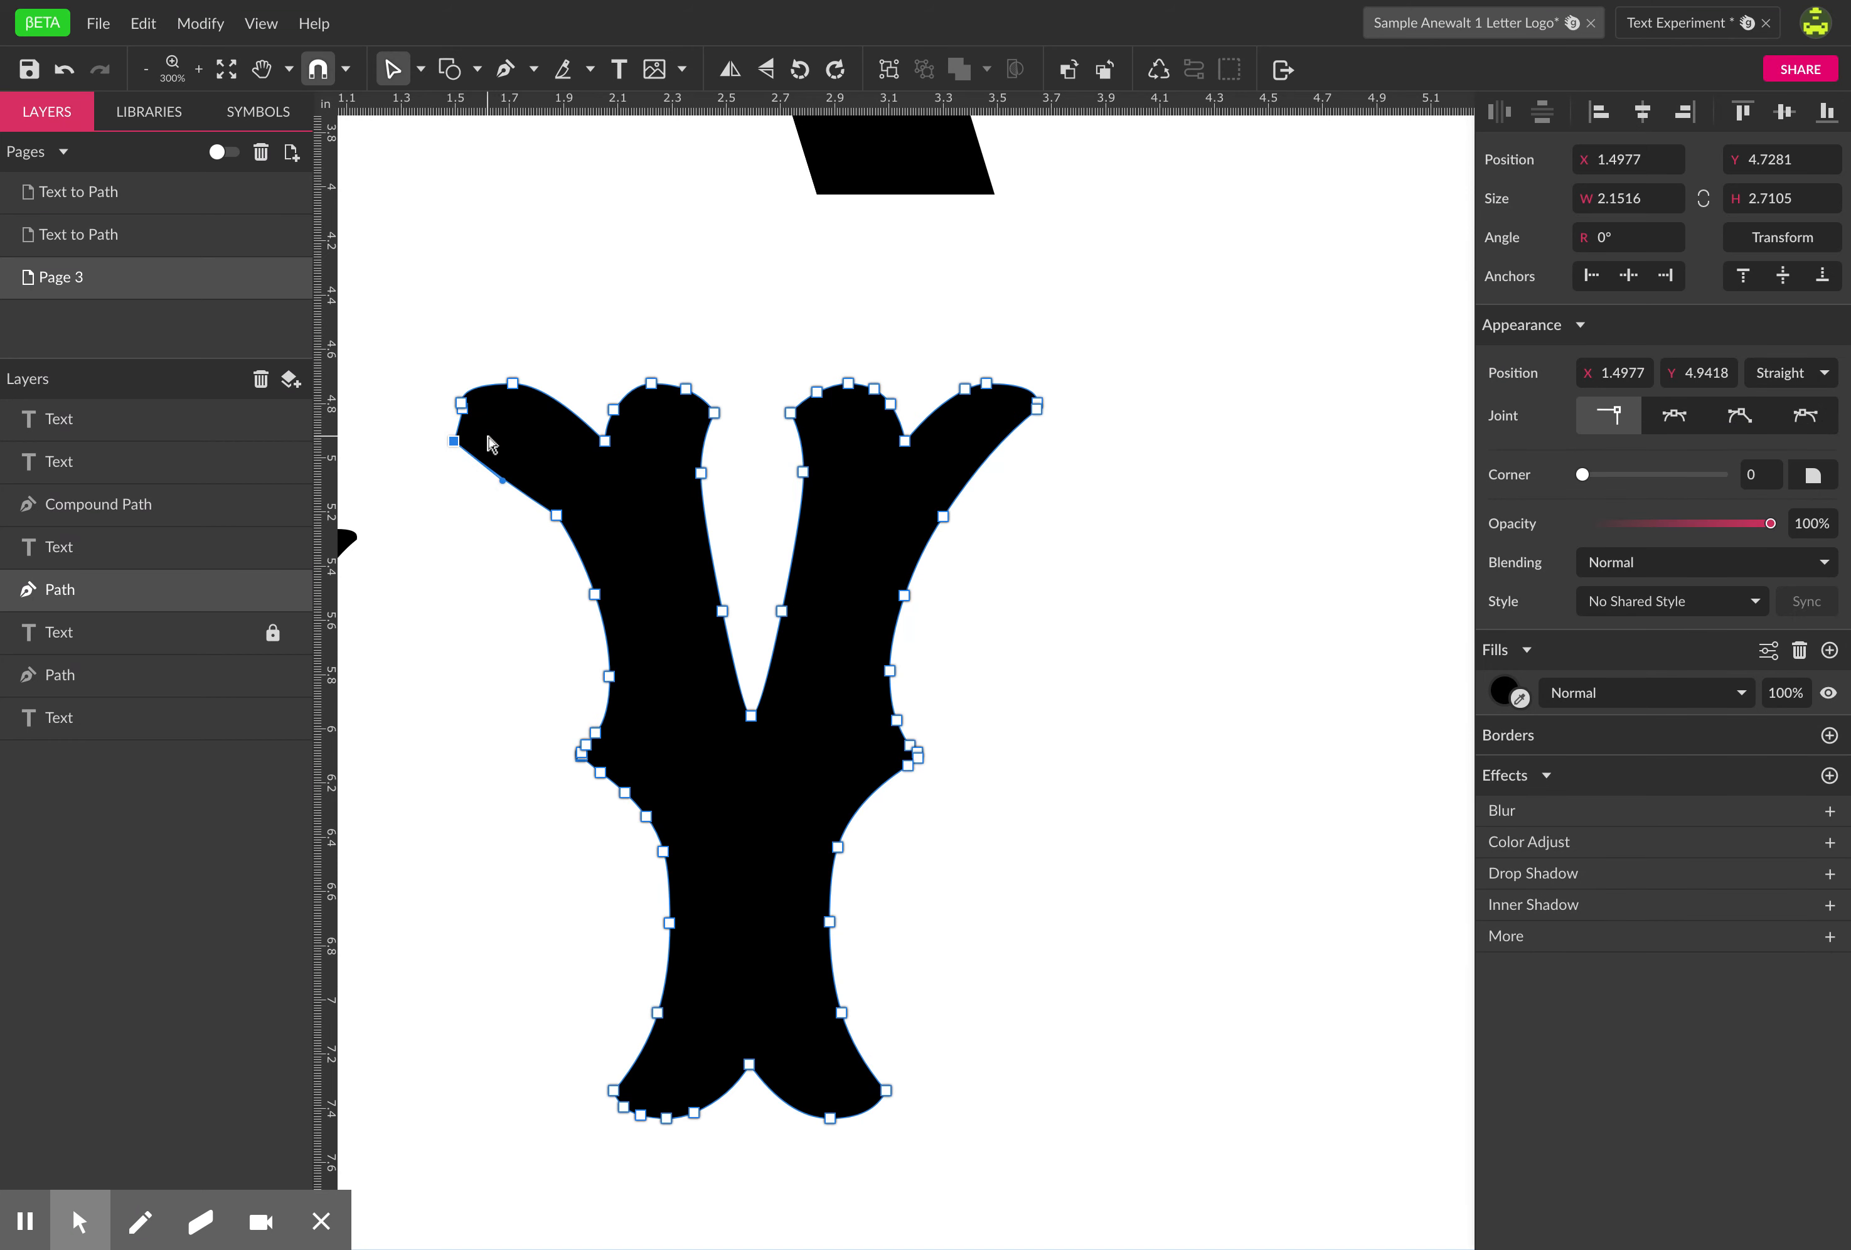
key(Delete)
- Delete the nodes at the outer tips of the Y path's two arms
click(460, 403)
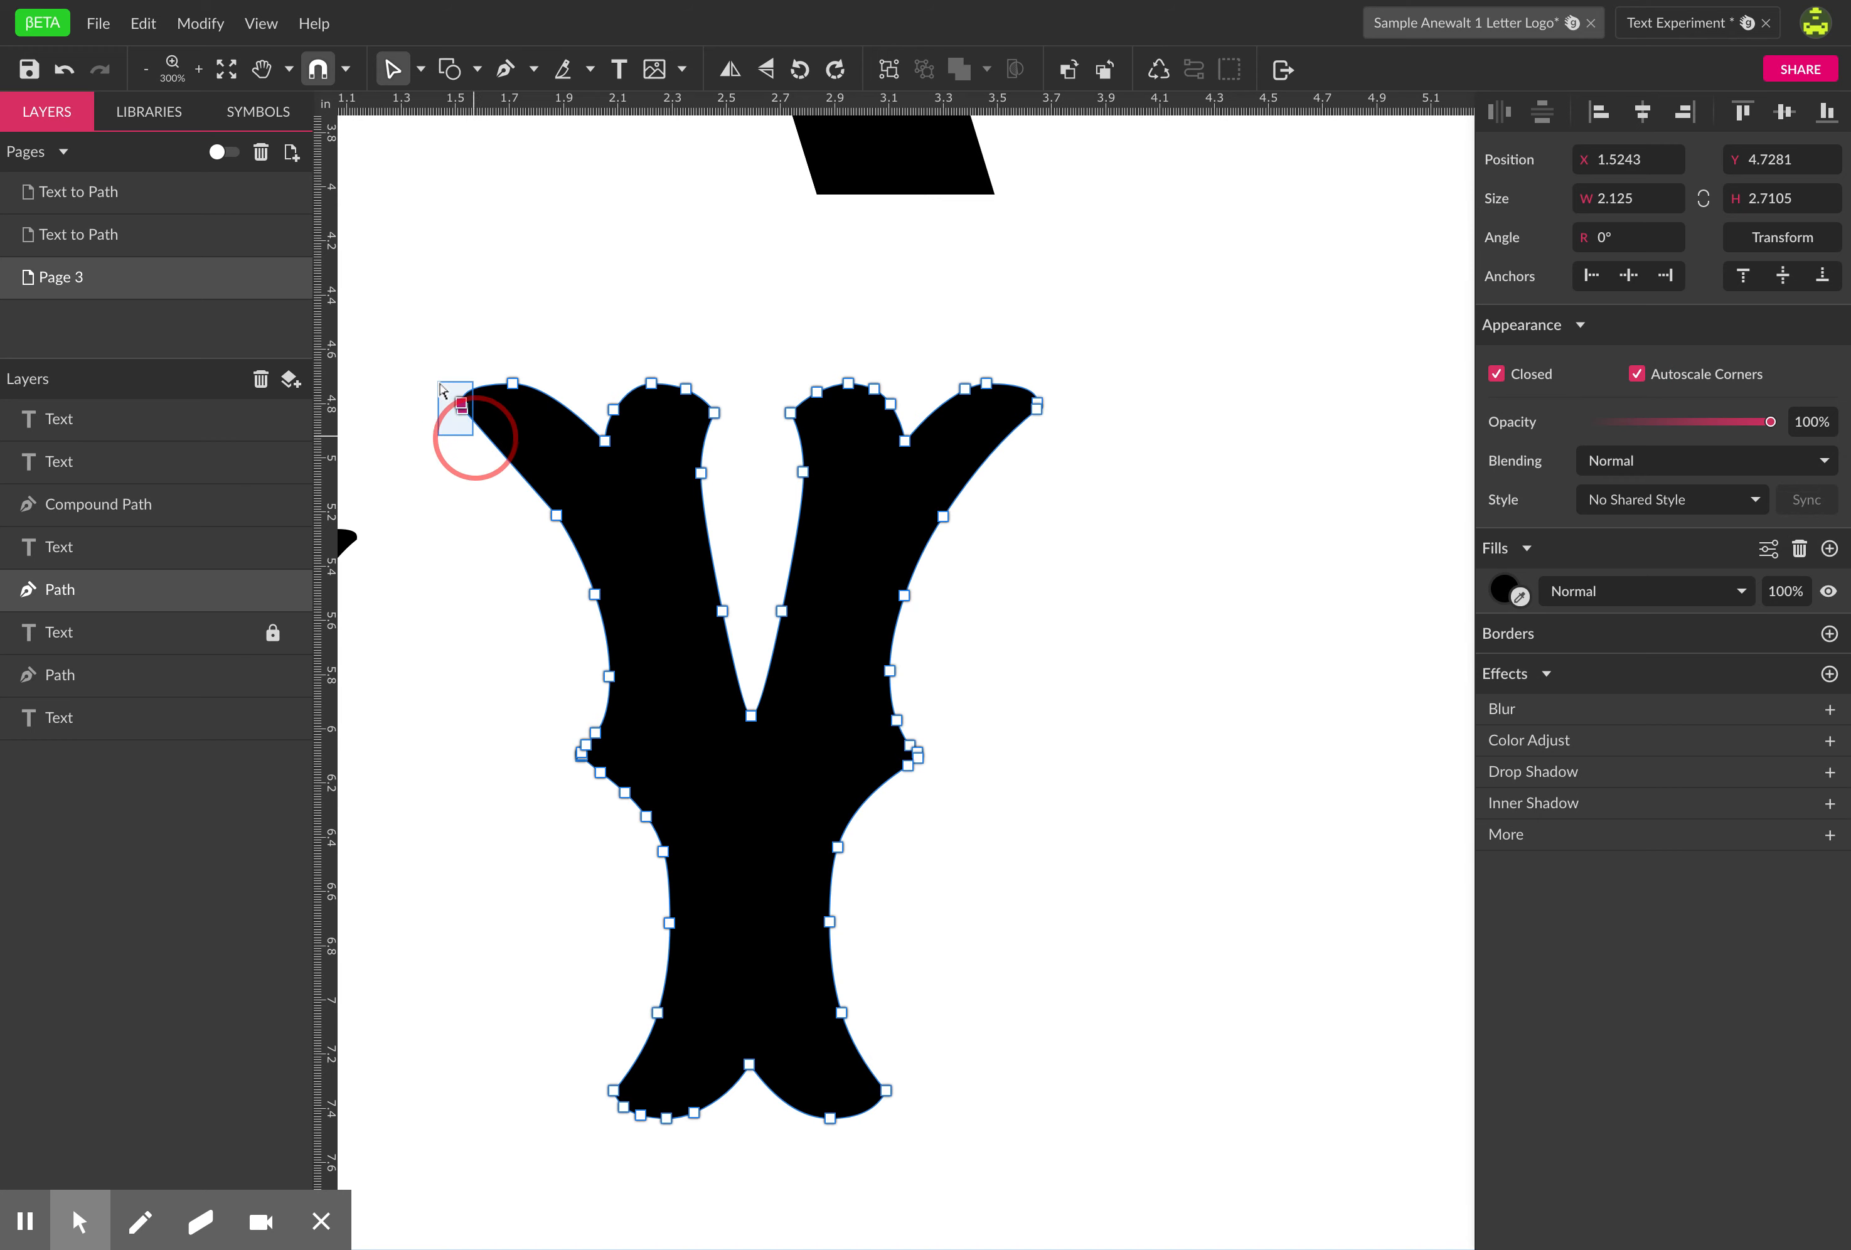
key(Delete)
drag(1032, 363, 1082, 487)
key(Delete)
- Delete the nodes that form the small spurs on both sides of the Y's waist
drag(911, 715, 958, 817)
key(Delete)
drag(934, 737, 902, 797)
key(Delete)
drag(575, 740, 599, 797)
key(Delete)
- Bend the Y's inner notch by shifting its middle pair of nodes left and its upper pair right
drag(1198, 625, 1198, 625)
drag(712, 594, 753, 614)
click(680, 474)
drag(681, 475, 850, 480)
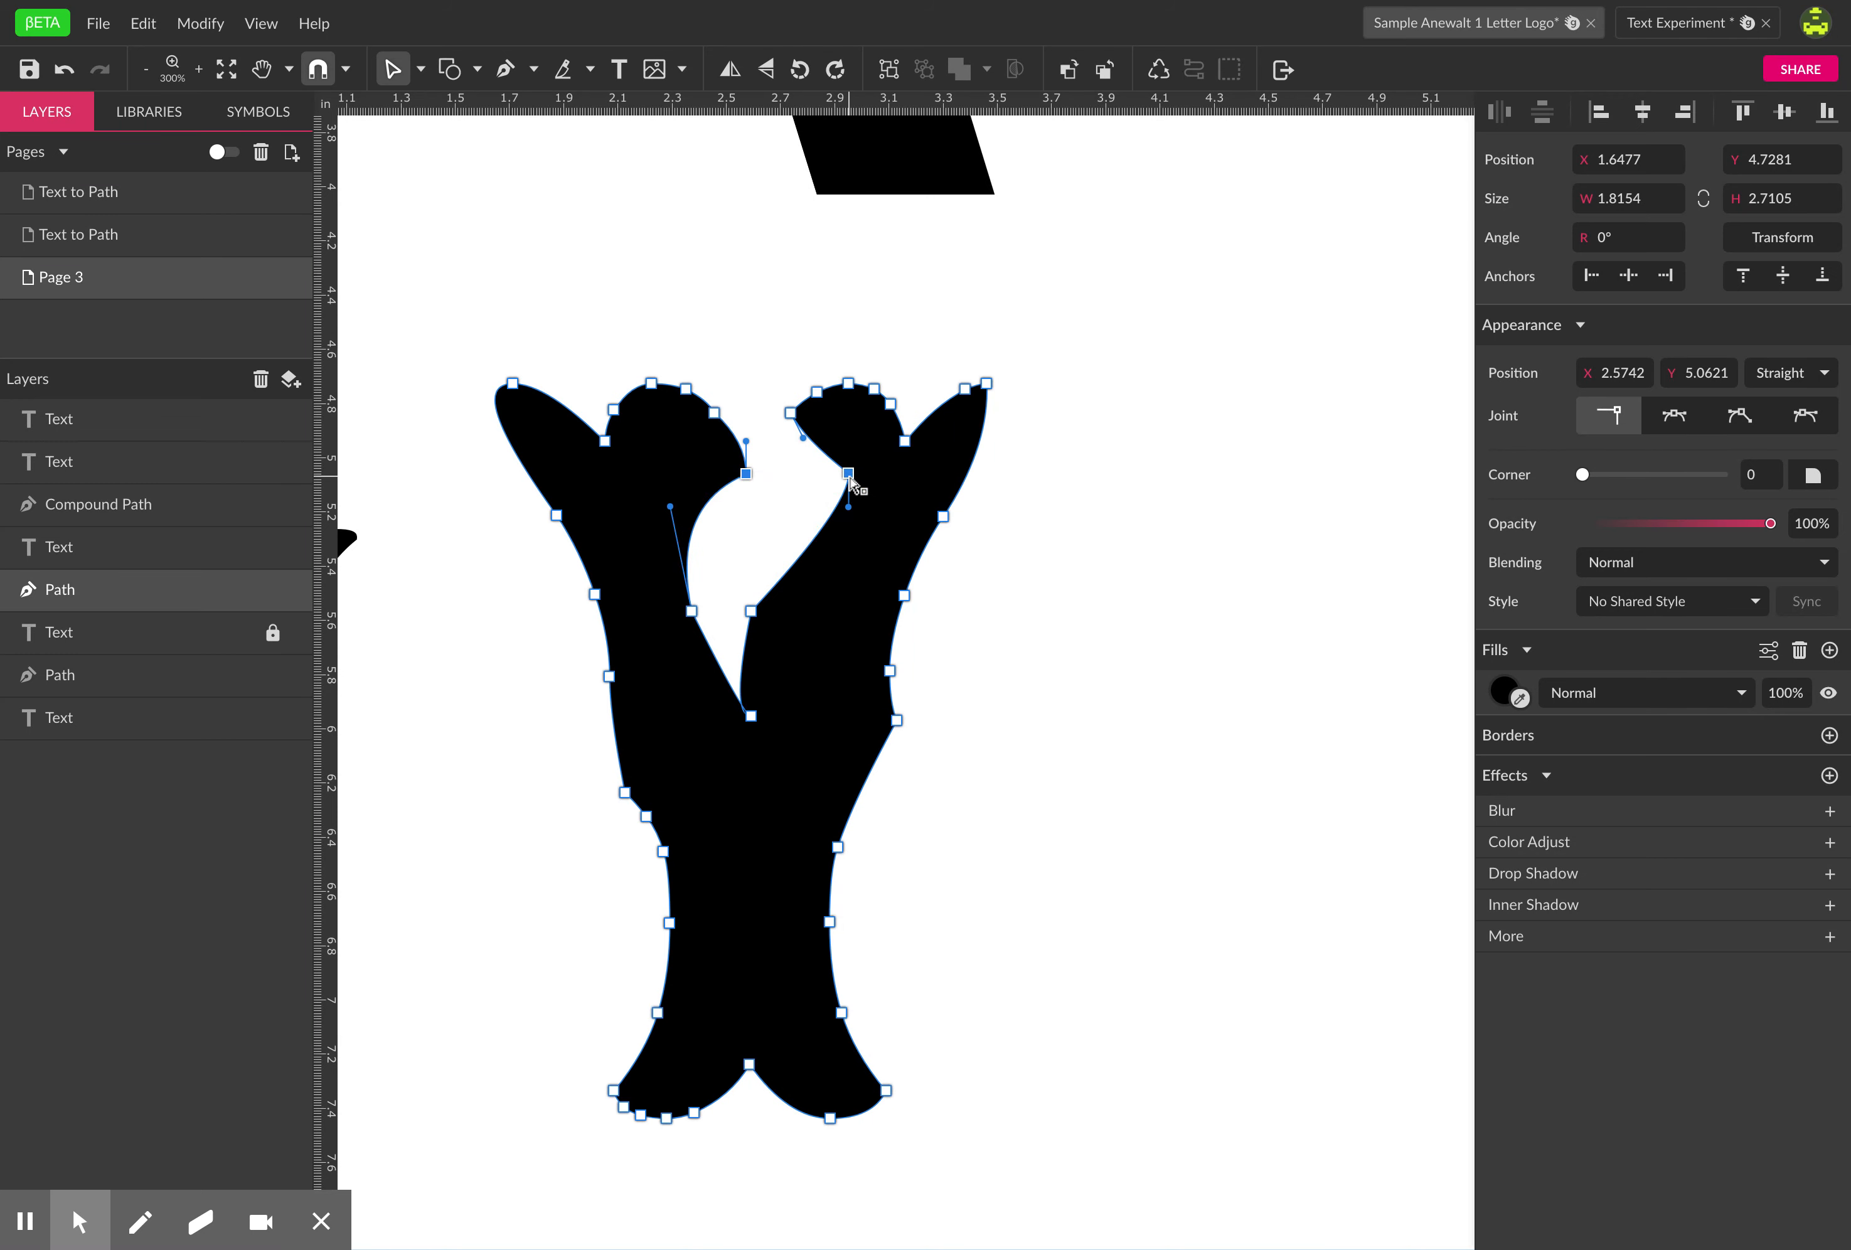
- Make the Y's right foot tip a Mirrored joint, bend its curve and pull it out to about X 3.24, Y 7.40 inches
drag(449, 337, 590, 451)
click(802, 315)
key(space)
drag(866, 1126, 953, 988)
super+click(869, 1041)
drag(942, 891, 1049, 961)
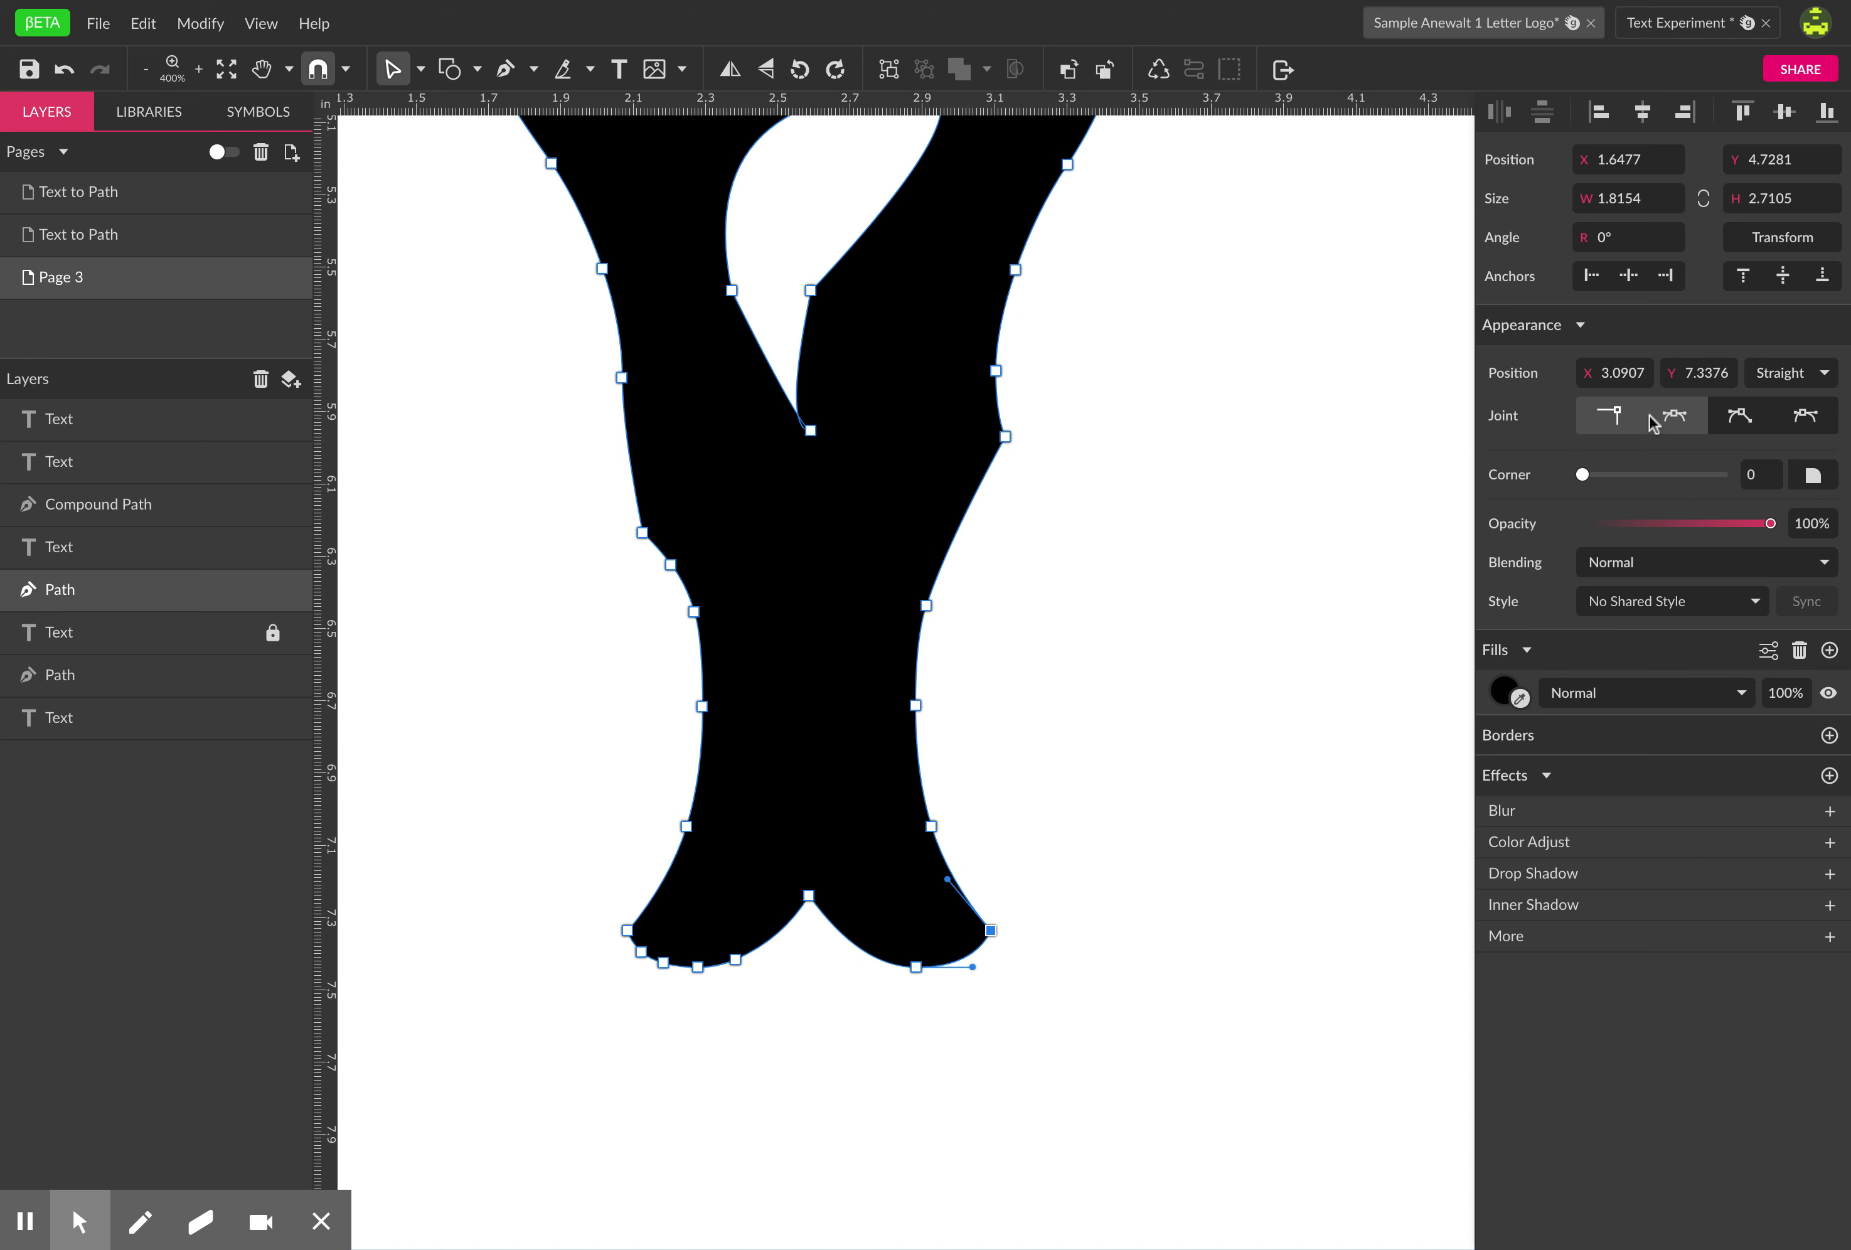
click(1680, 419)
drag(962, 946, 980, 1014)
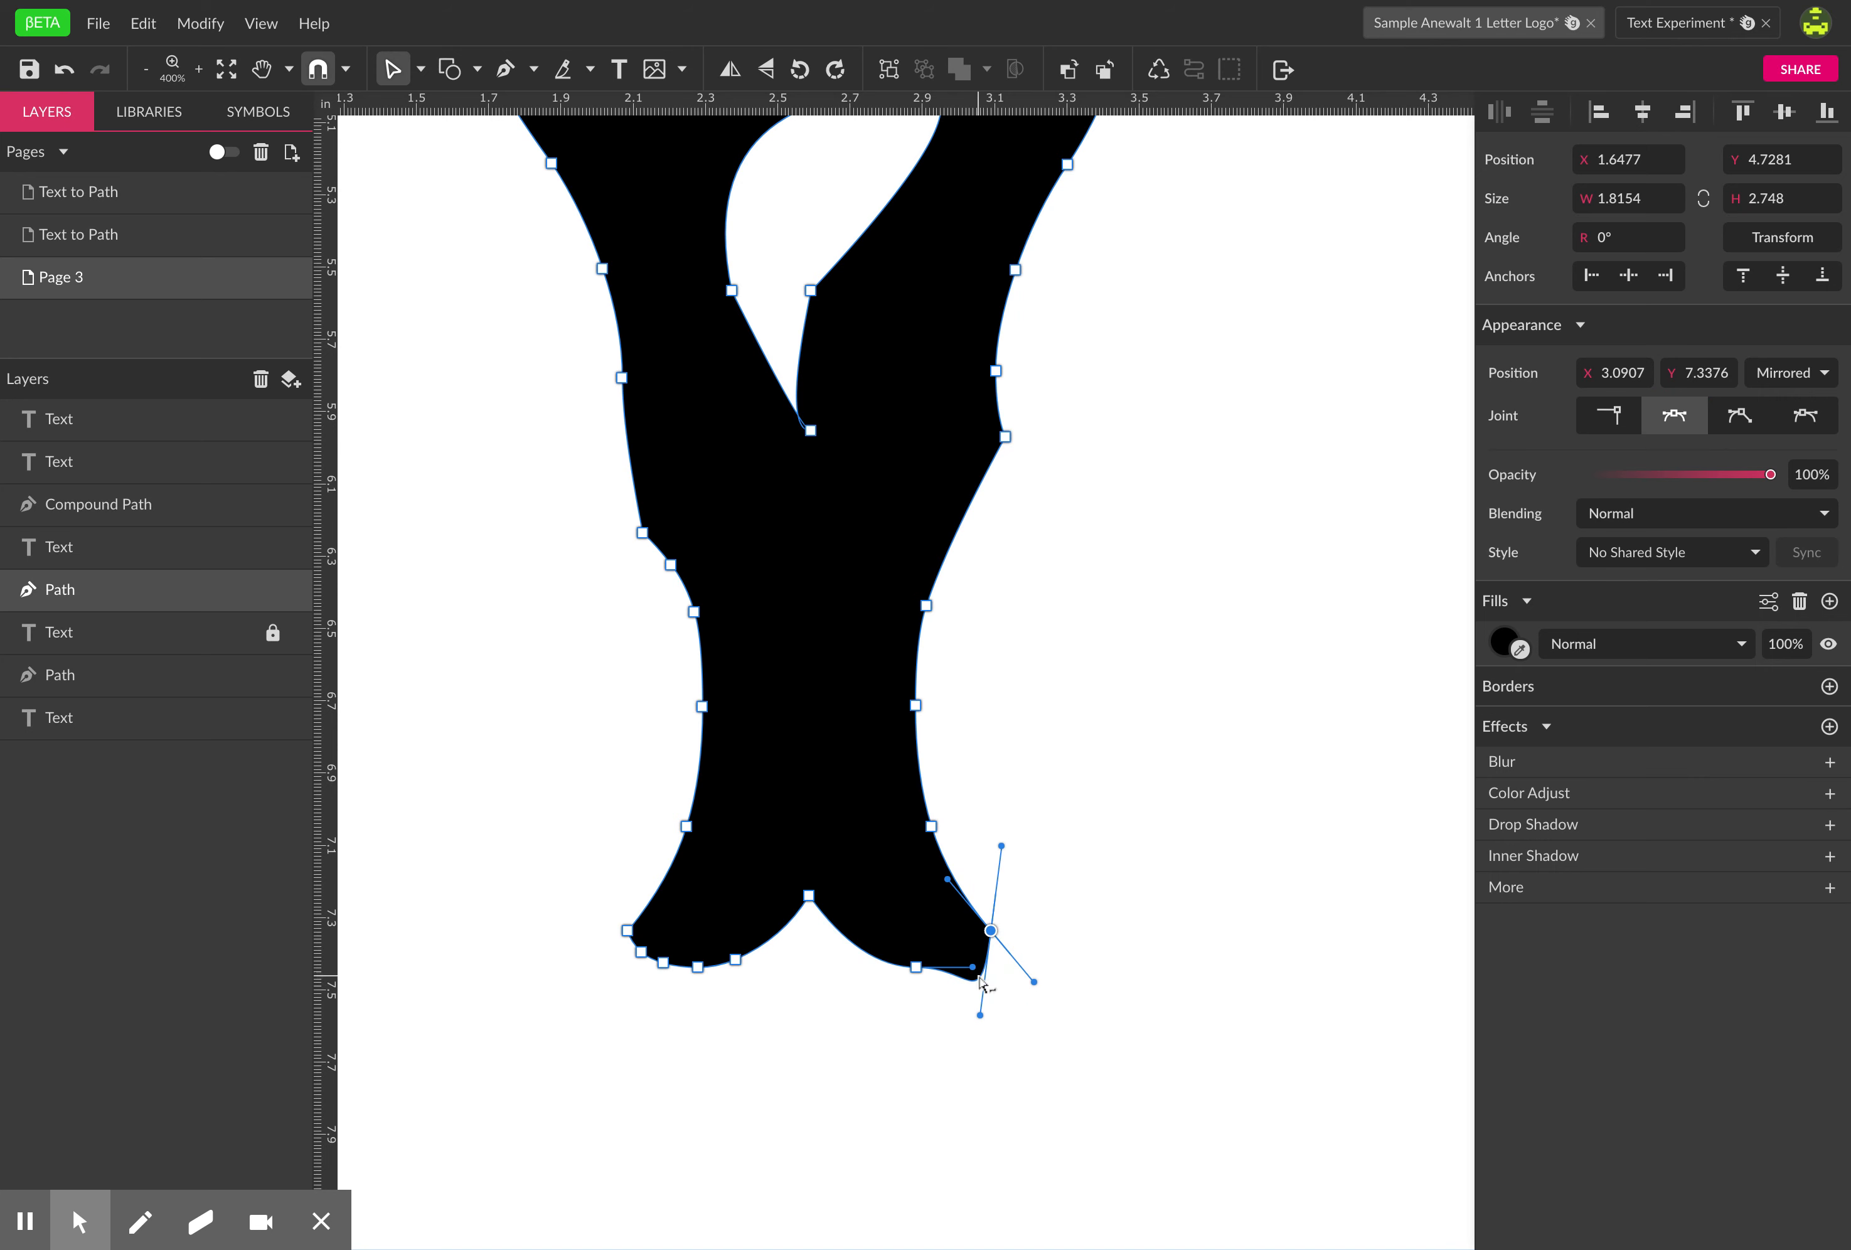
drag(992, 934, 1132, 961)
- Pull apart the overlapping nodes at the tip of the Y's right foot to form a thin spike
key(space)
super+click(1046, 955)
super+click(1046, 955)
super+click(1046, 955)
super+click(1046, 955)
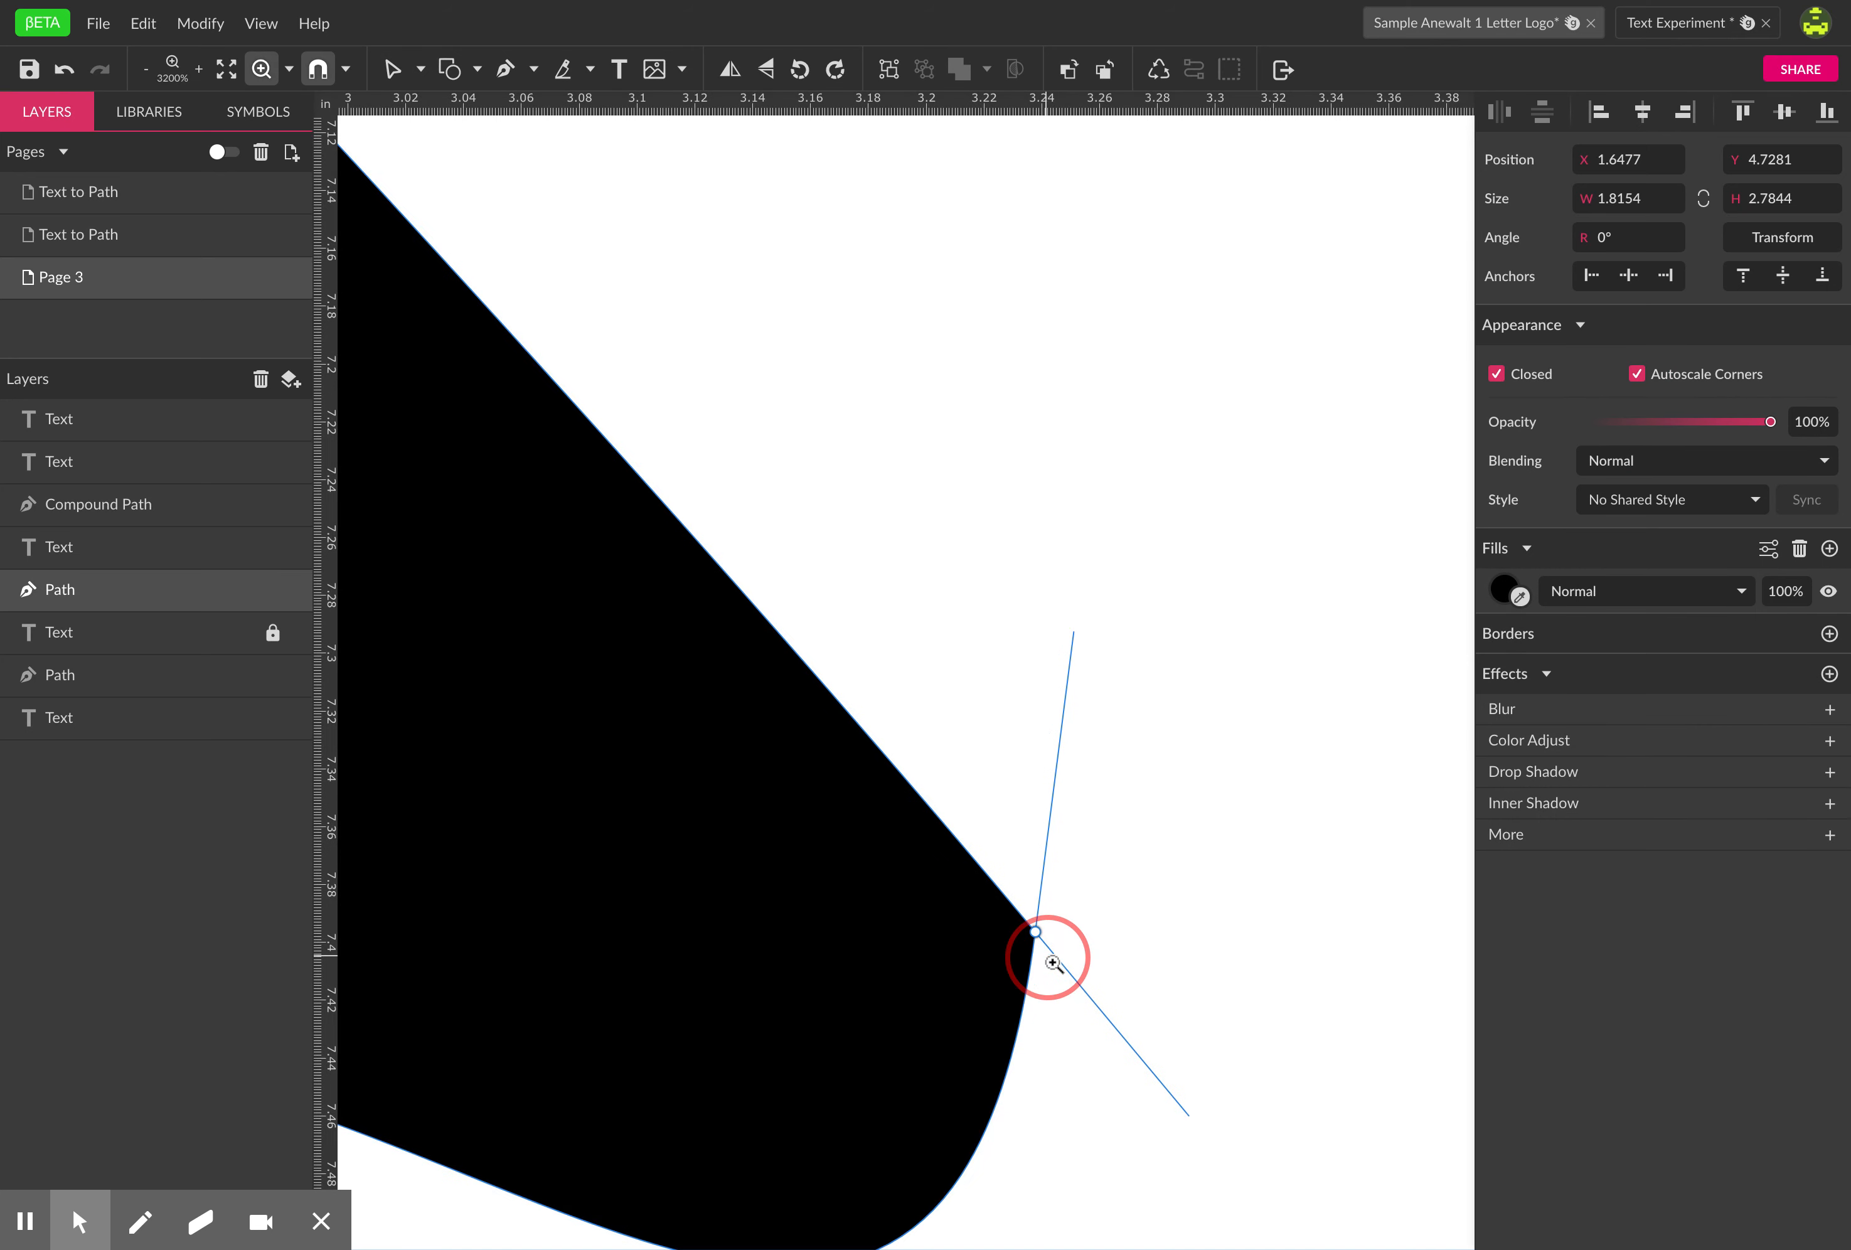
super+click(1046, 955)
click(1006, 861)
mouse_move(1006, 863)
mouse_down()
mouse_move(1047, 876)
mouse_move(1006, 901)
mouse_up()
- Move the mirrored node at the right foot's tip to about X 3.2402, Y 7.4031 inches to widen the crossing slivers
key(space)
alt+super+click(1021, 947)
alt+super+click(1020, 947)
alt+super+click(1021, 947)
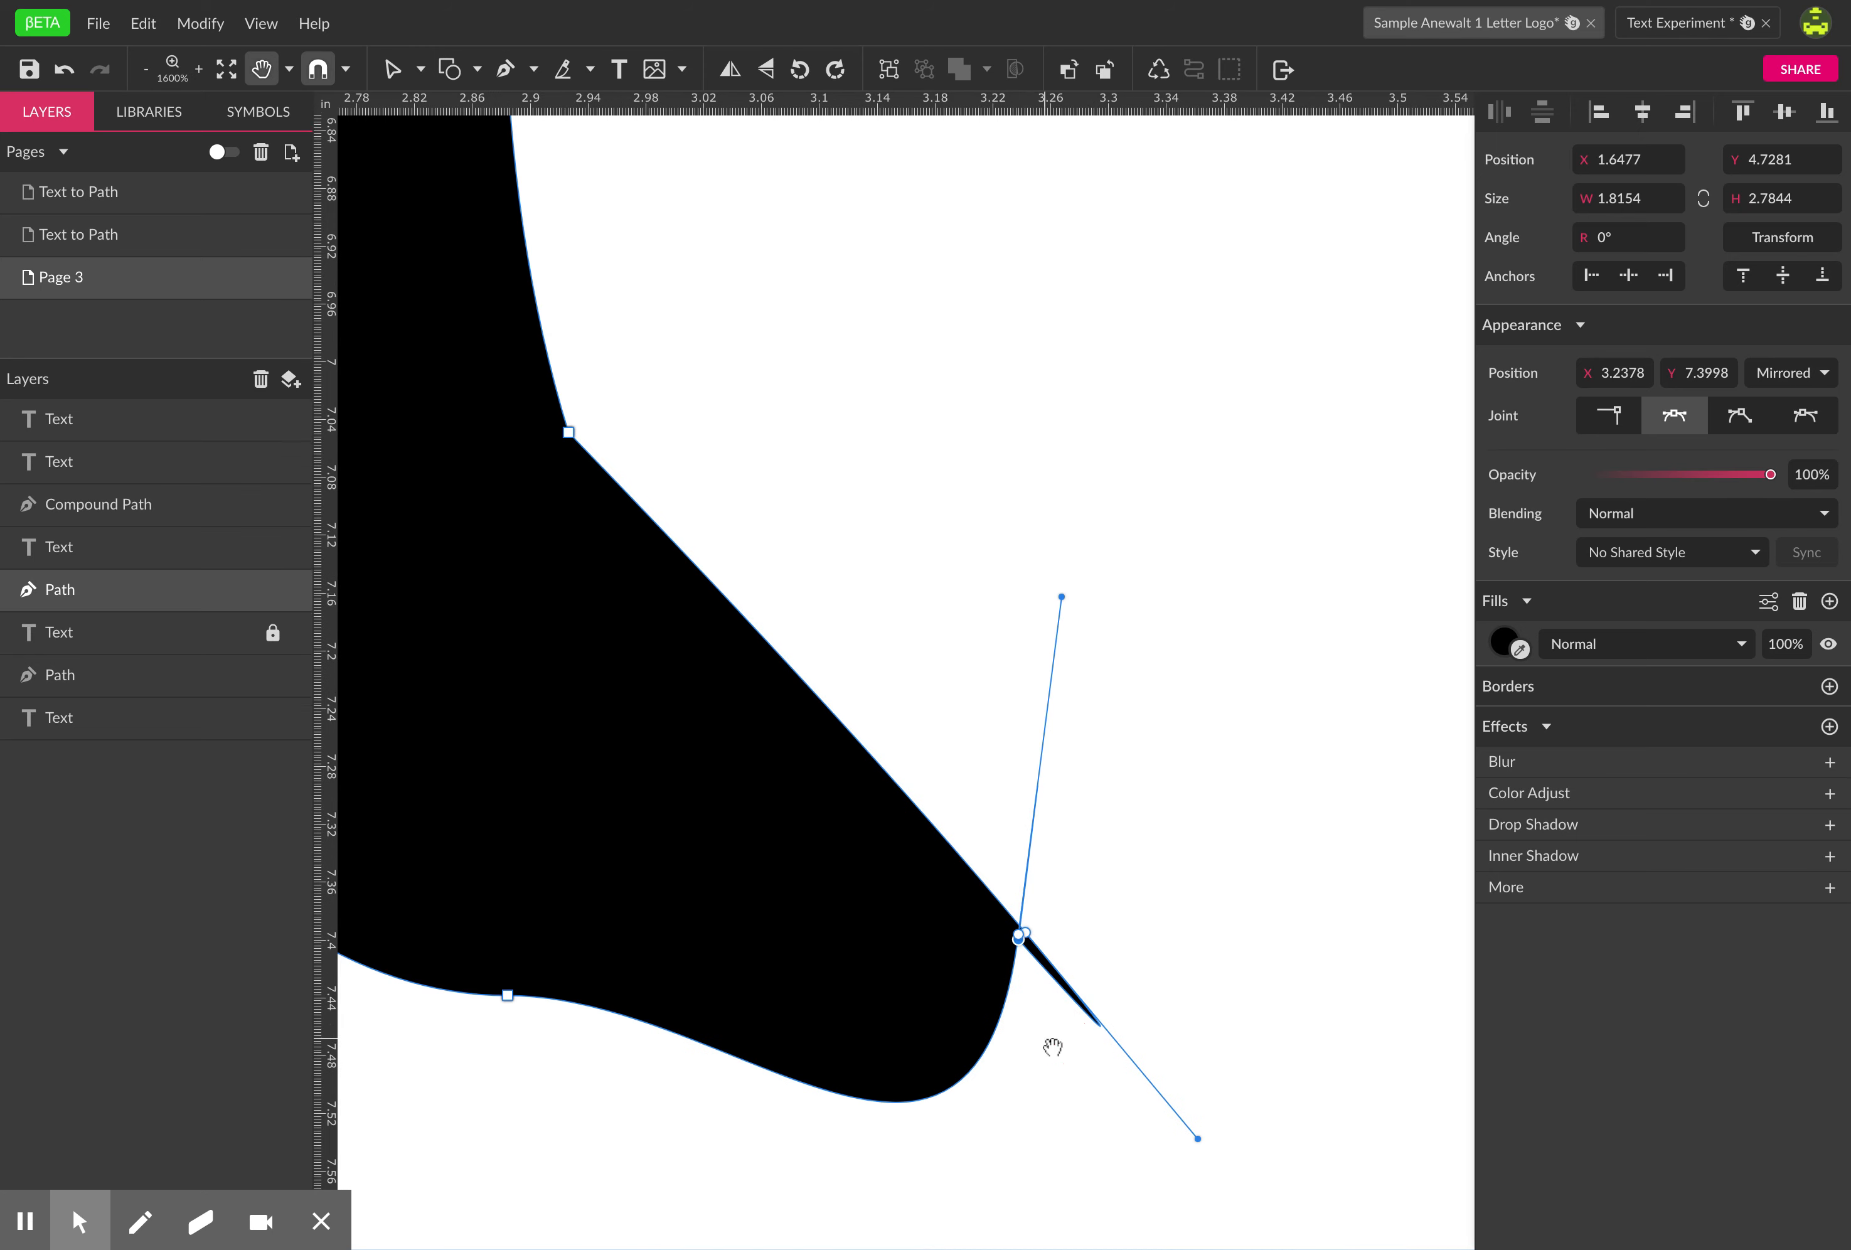
drag(1048, 1041, 1049, 986)
key(super+space)
super+click(1019, 881)
super+click(1019, 881)
super+click(1019, 881)
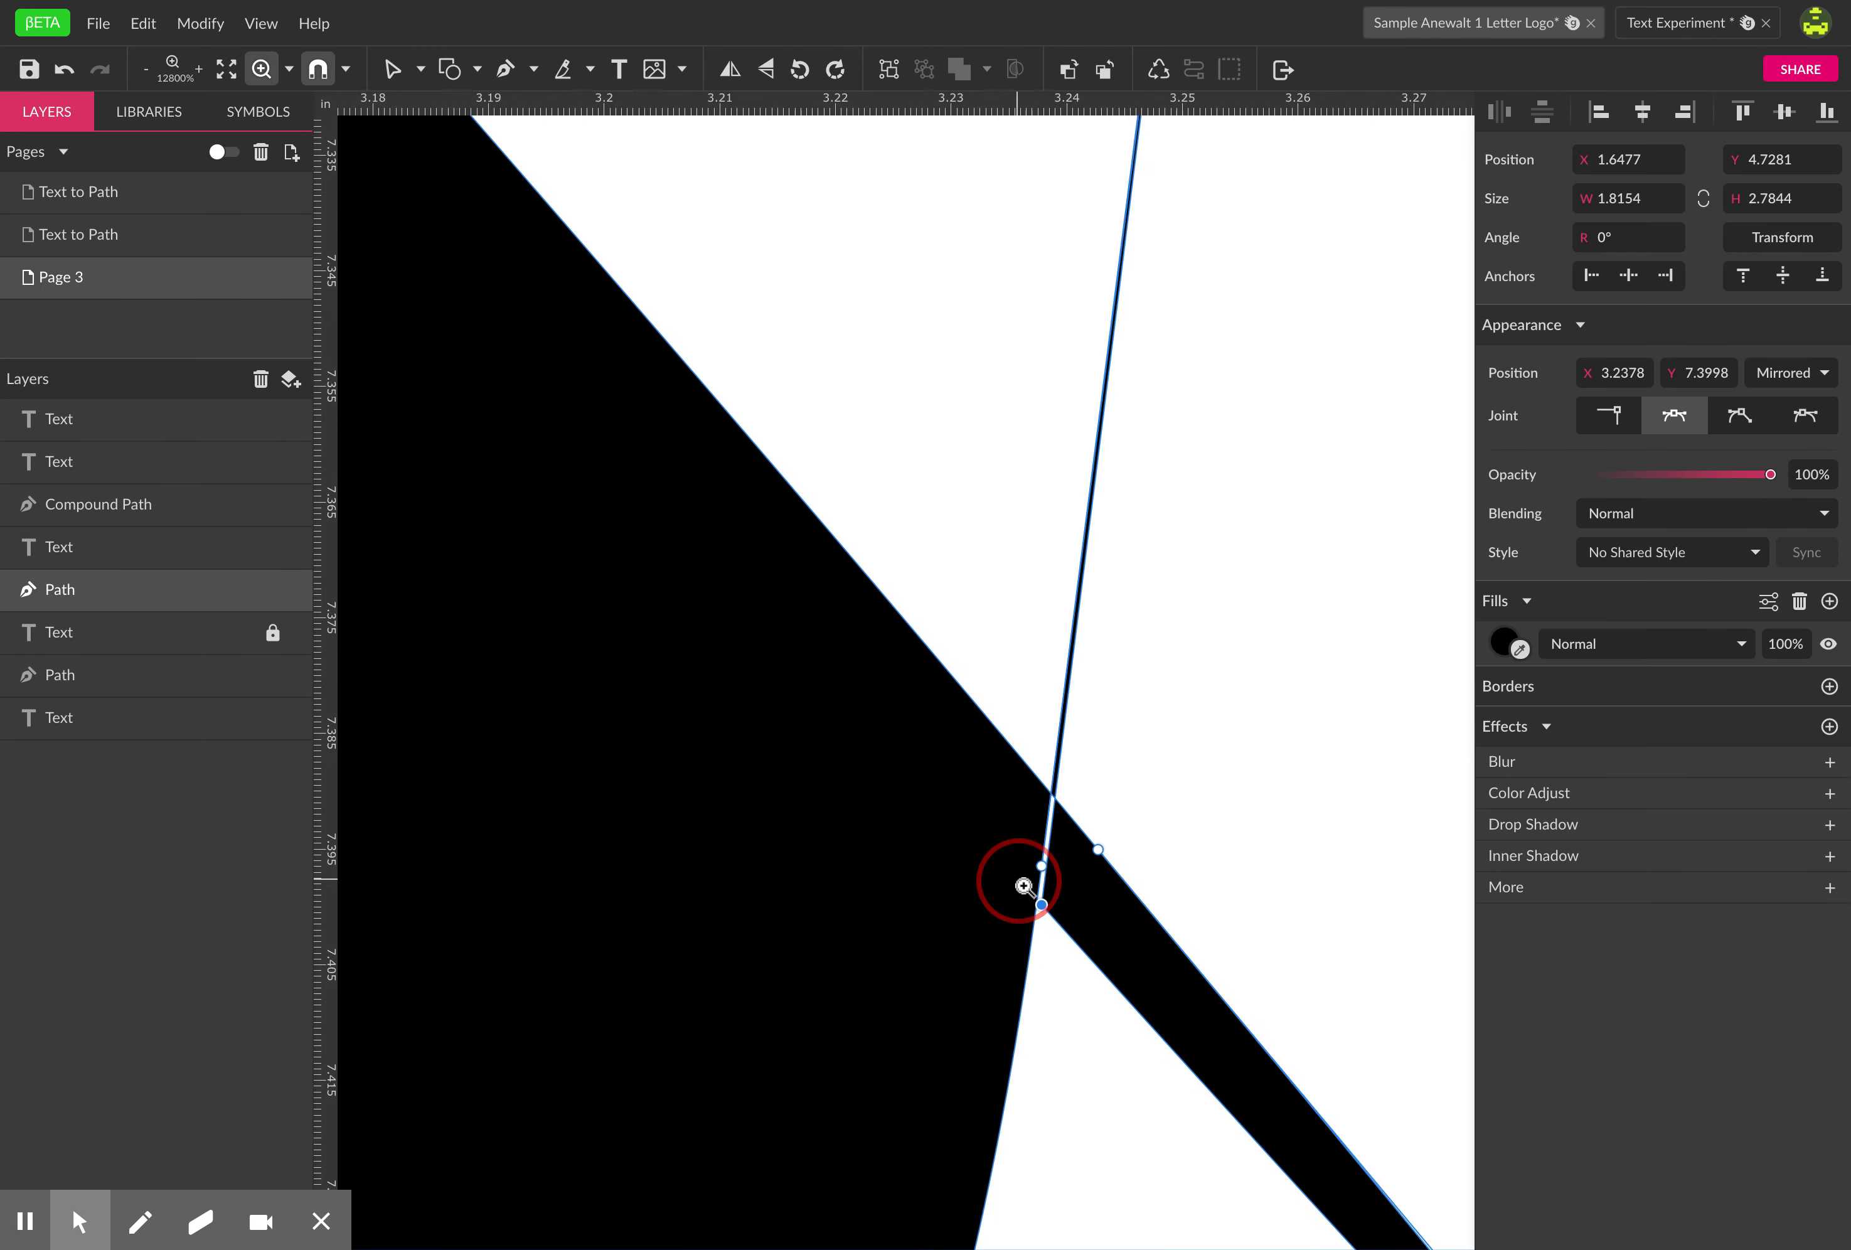
drag(1041, 904, 1068, 943)
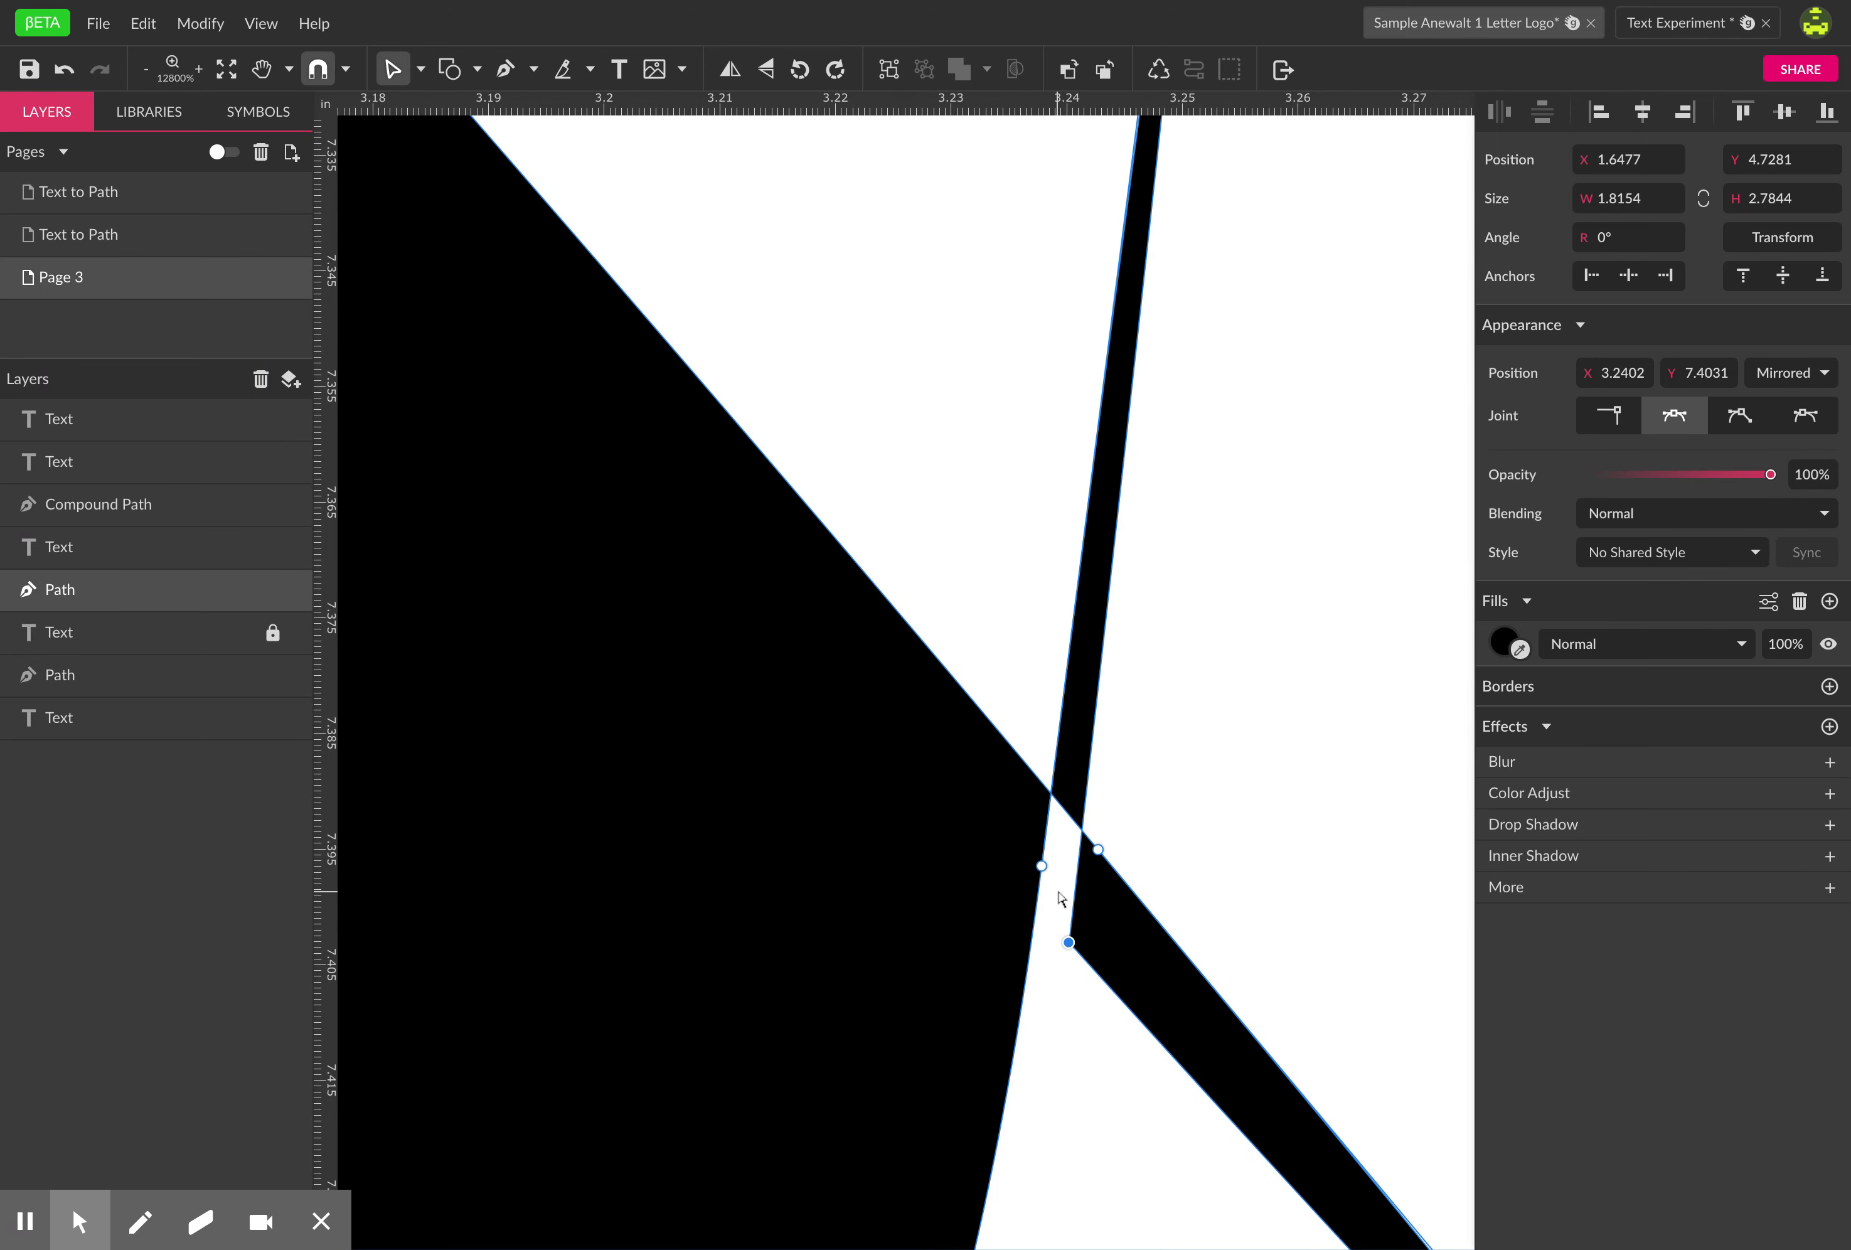
- Pull the nodes midway down the right edge of the Y's stem outward to form a rounded bulge
key(super+alt+space)
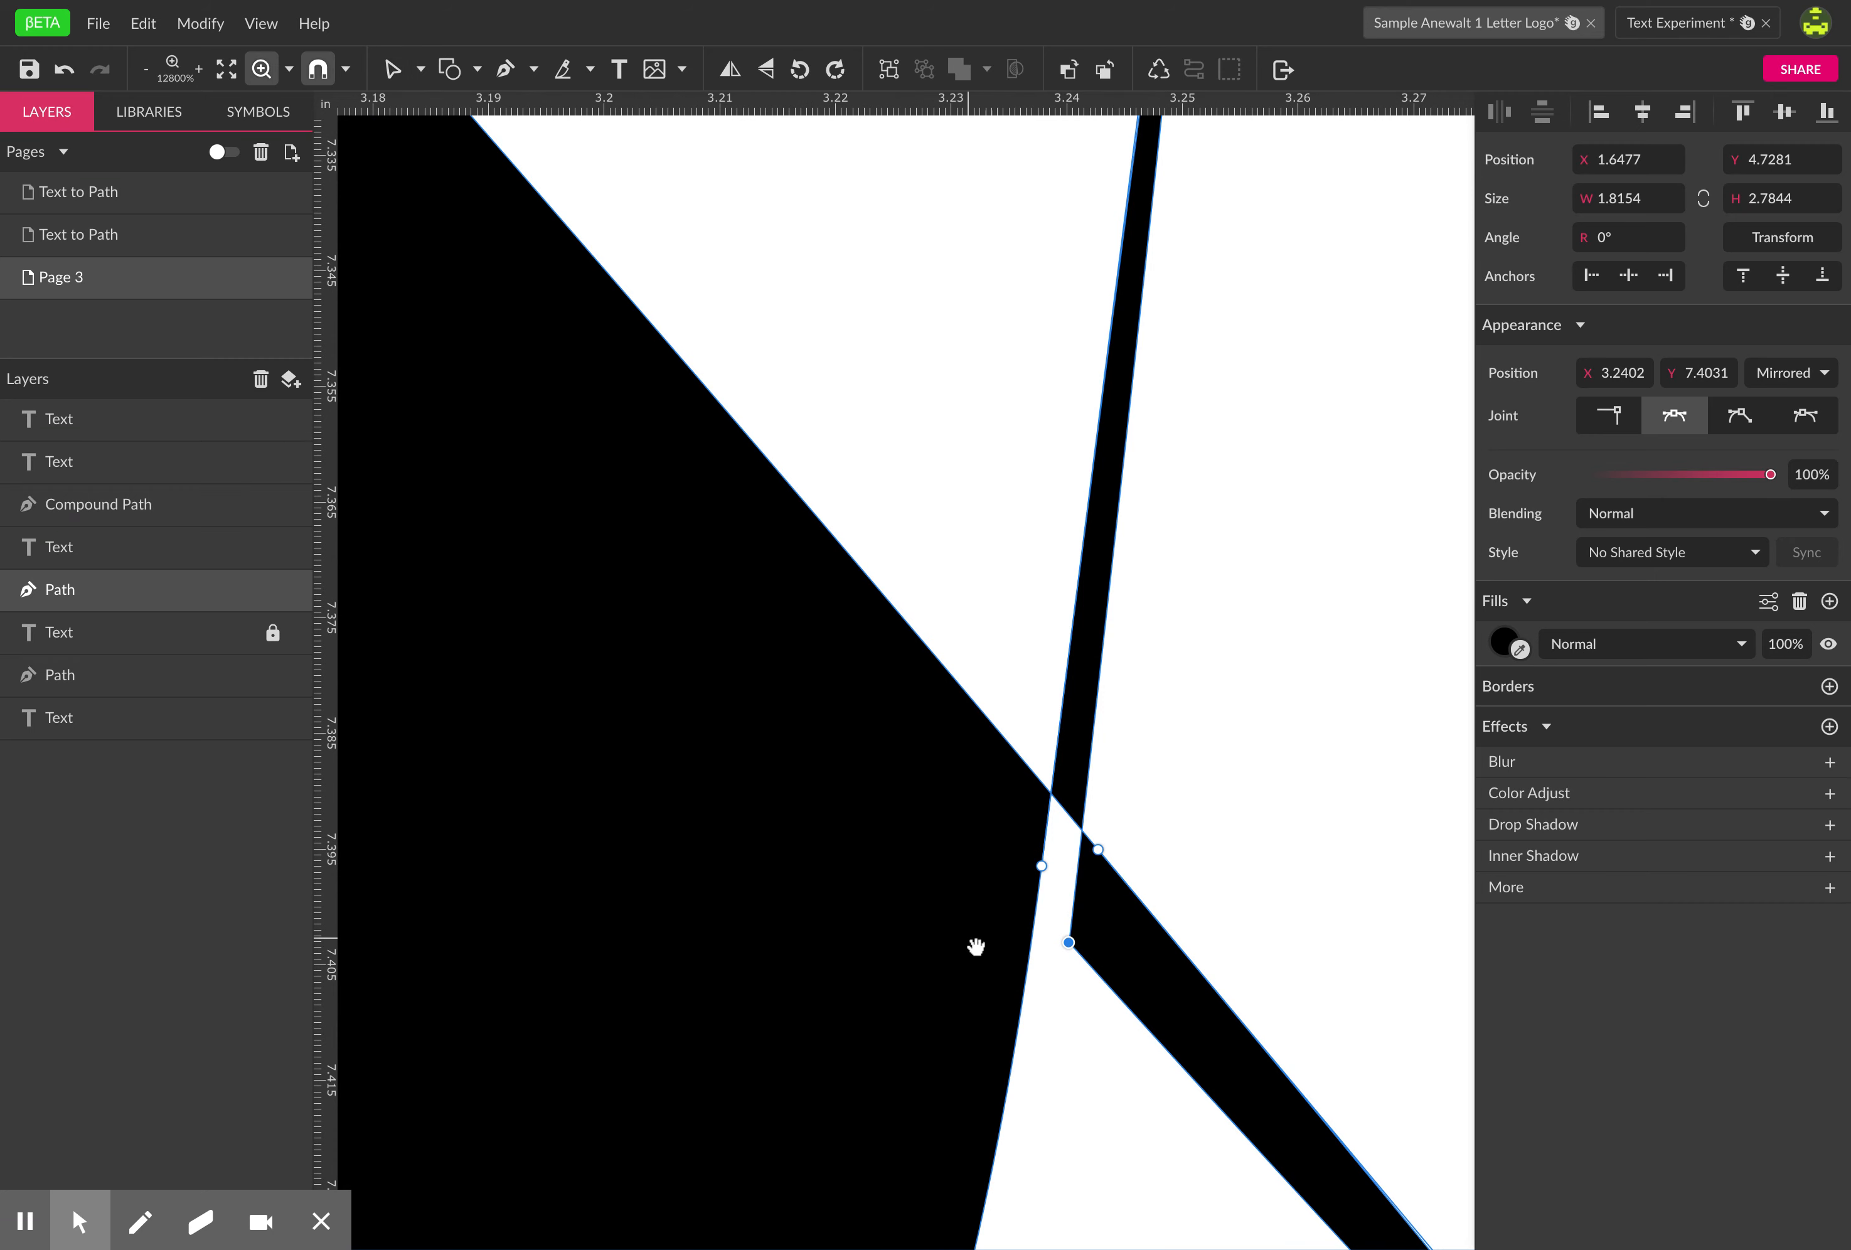
alt+super+click(974, 941)
alt+super+click(974, 941)
alt+super+click(974, 941)
alt+super+click(974, 941)
alt+super+click(974, 940)
drag(893, 956, 970, 990)
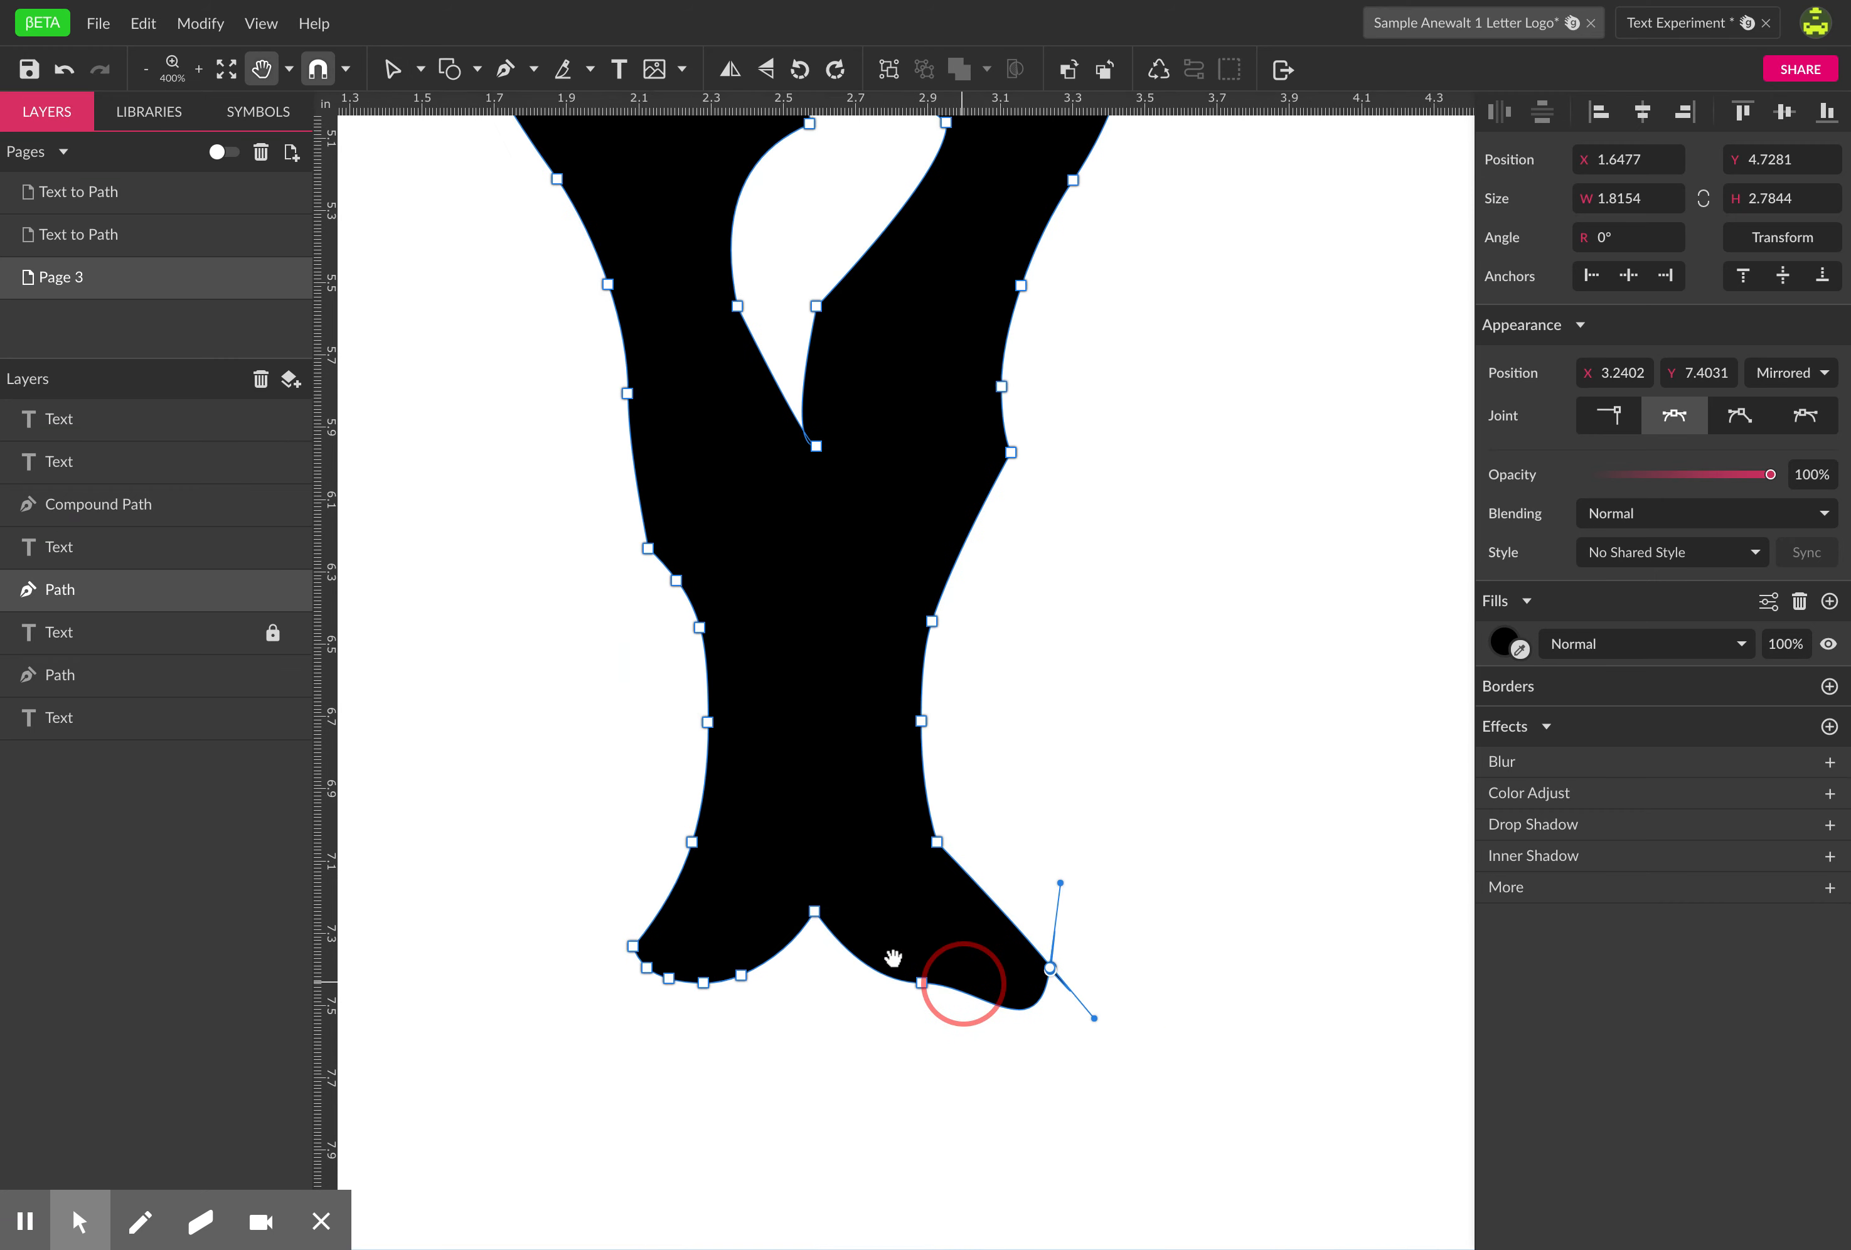
click(973, 815)
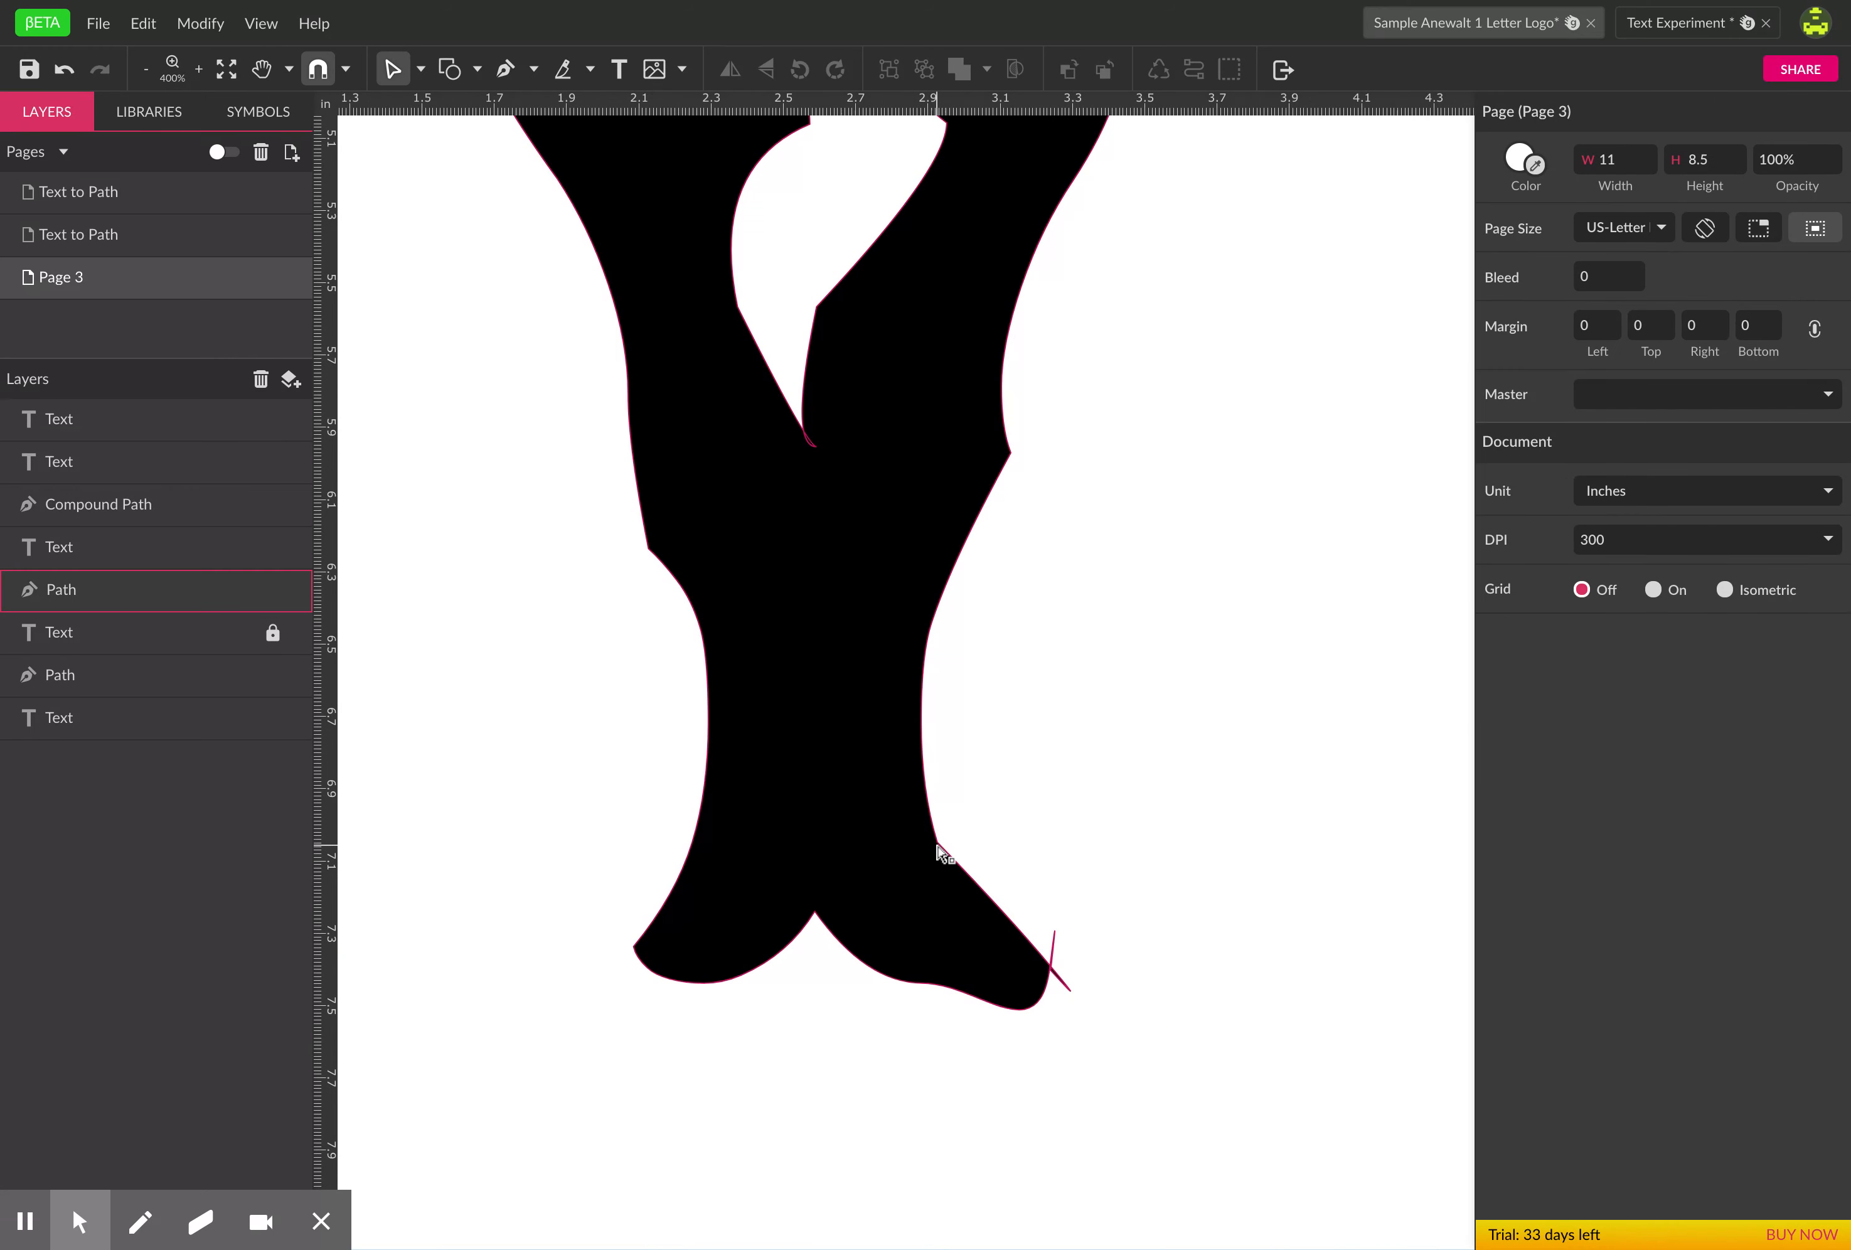
double_click(943, 853)
drag(973, 822, 925, 861)
click(941, 759)
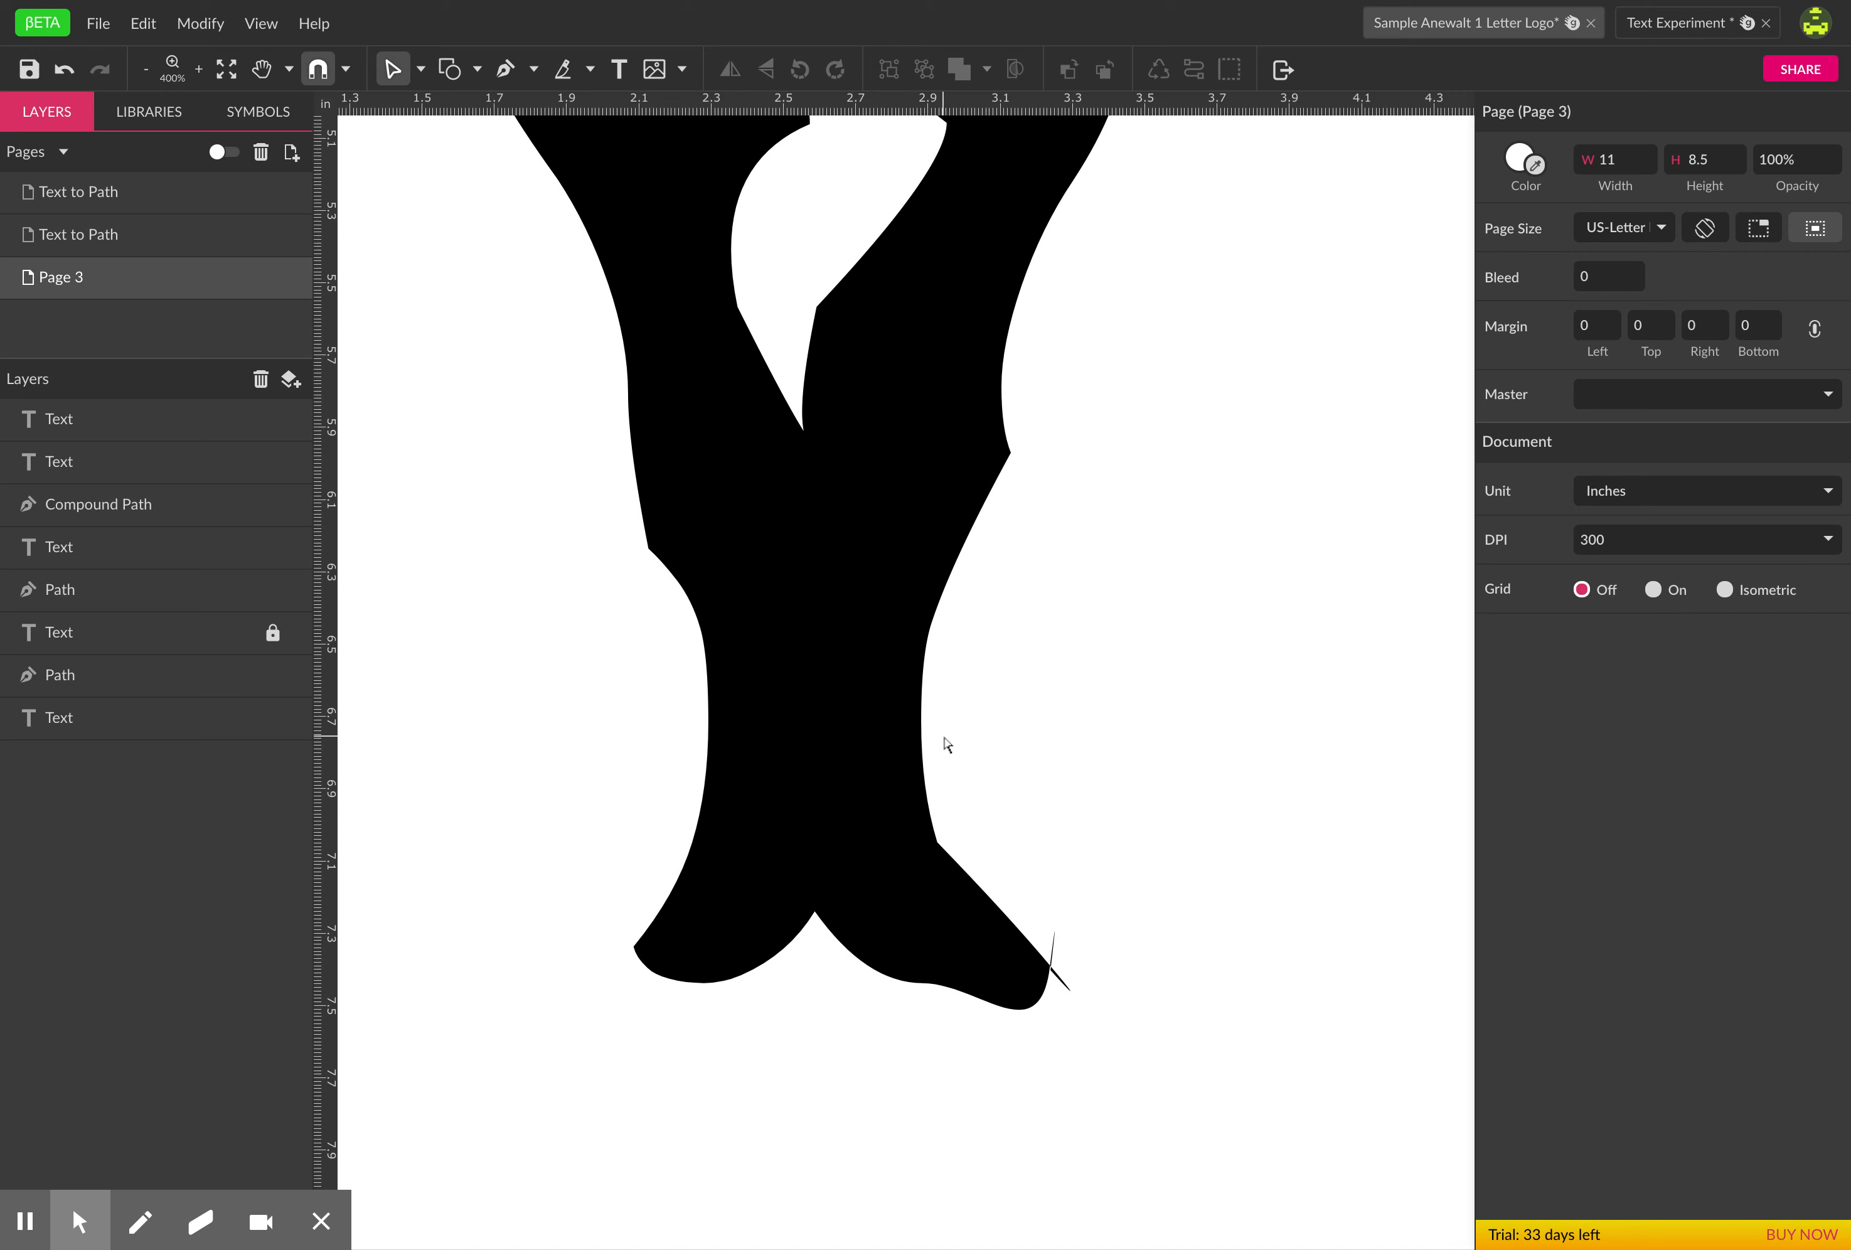
click(926, 740)
drag(923, 723, 949, 790)
click(991, 806)
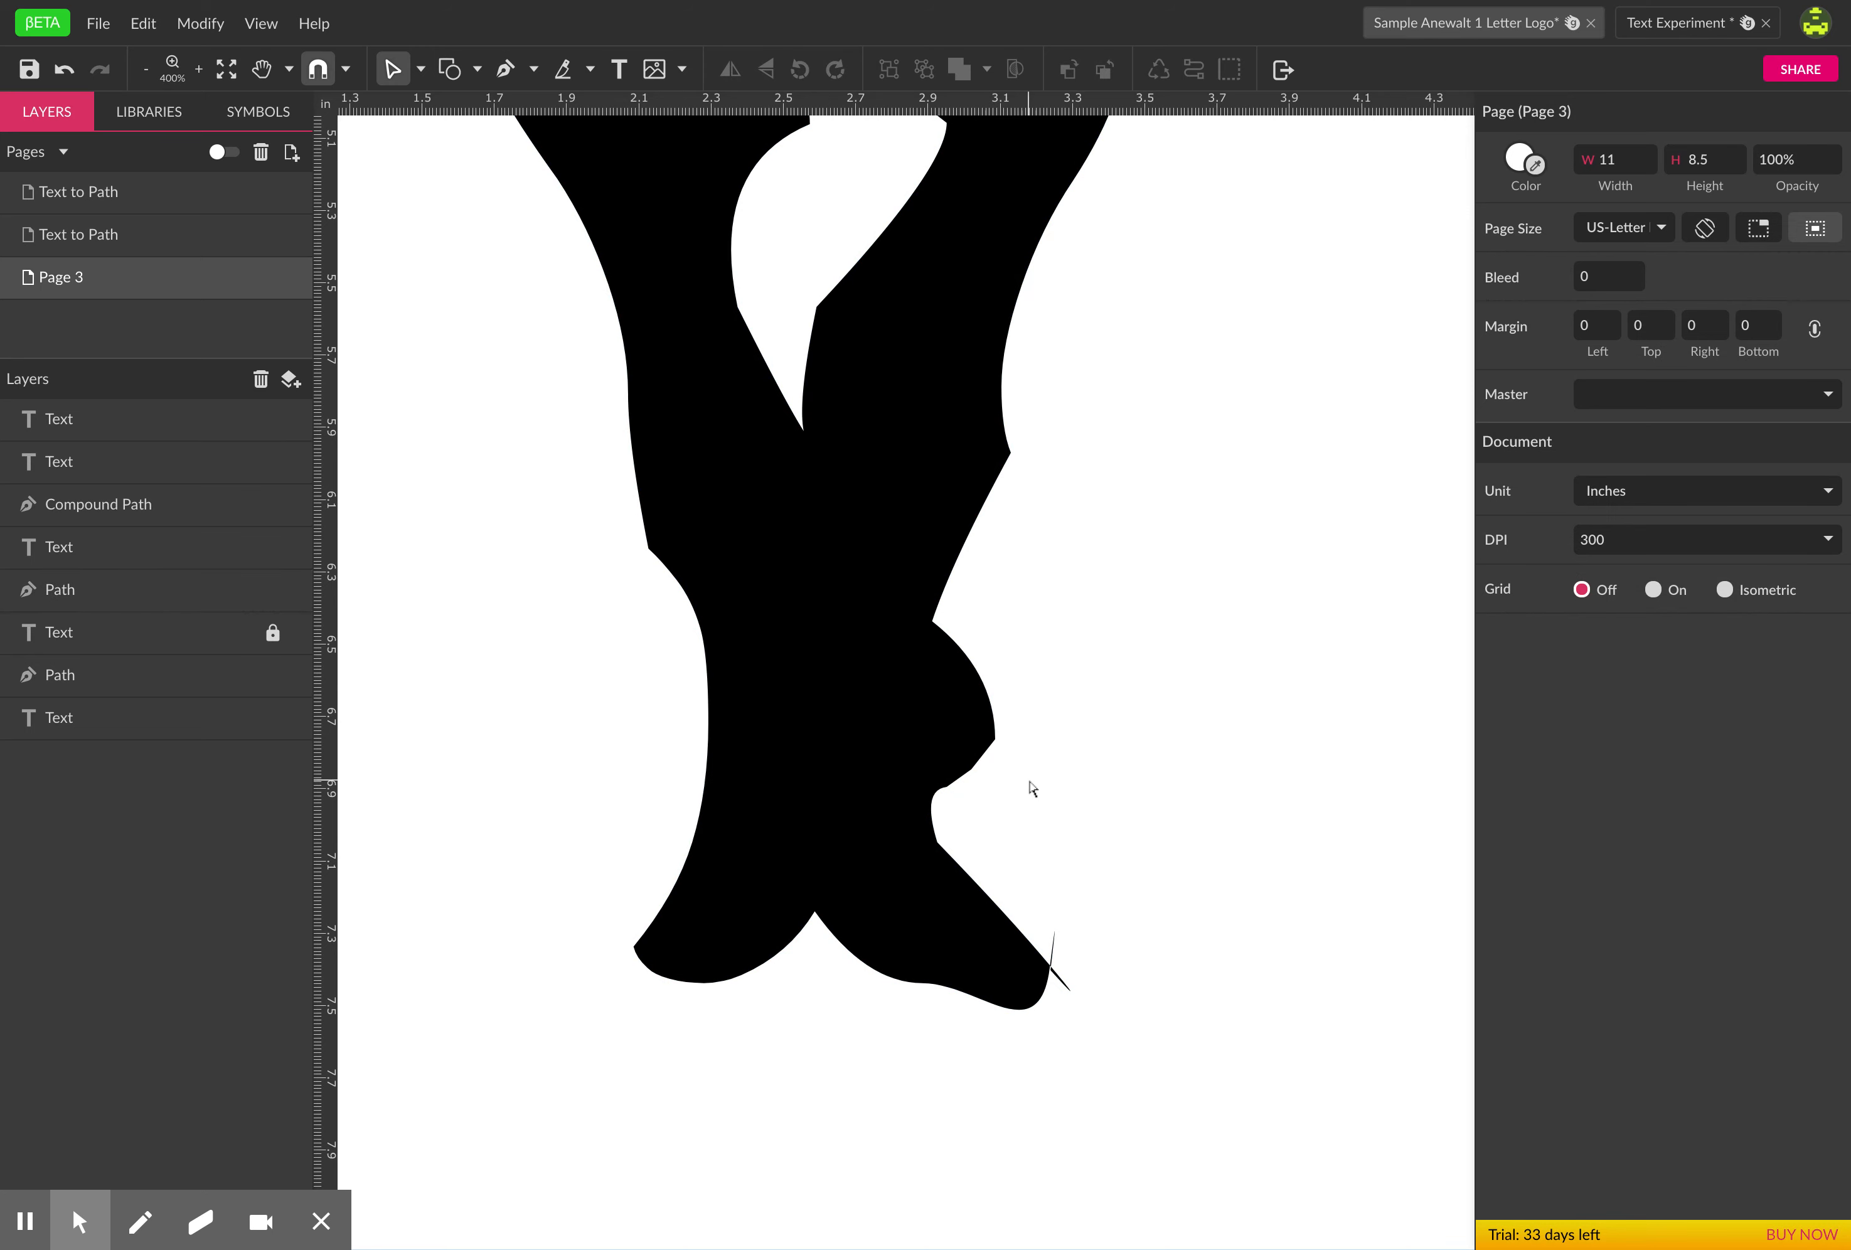
- Try to pull the overlapping nodes on the stem's left edge outward one by one, the first to about X 2.22, Y 6.72 inches
click(726, 752)
key(z)
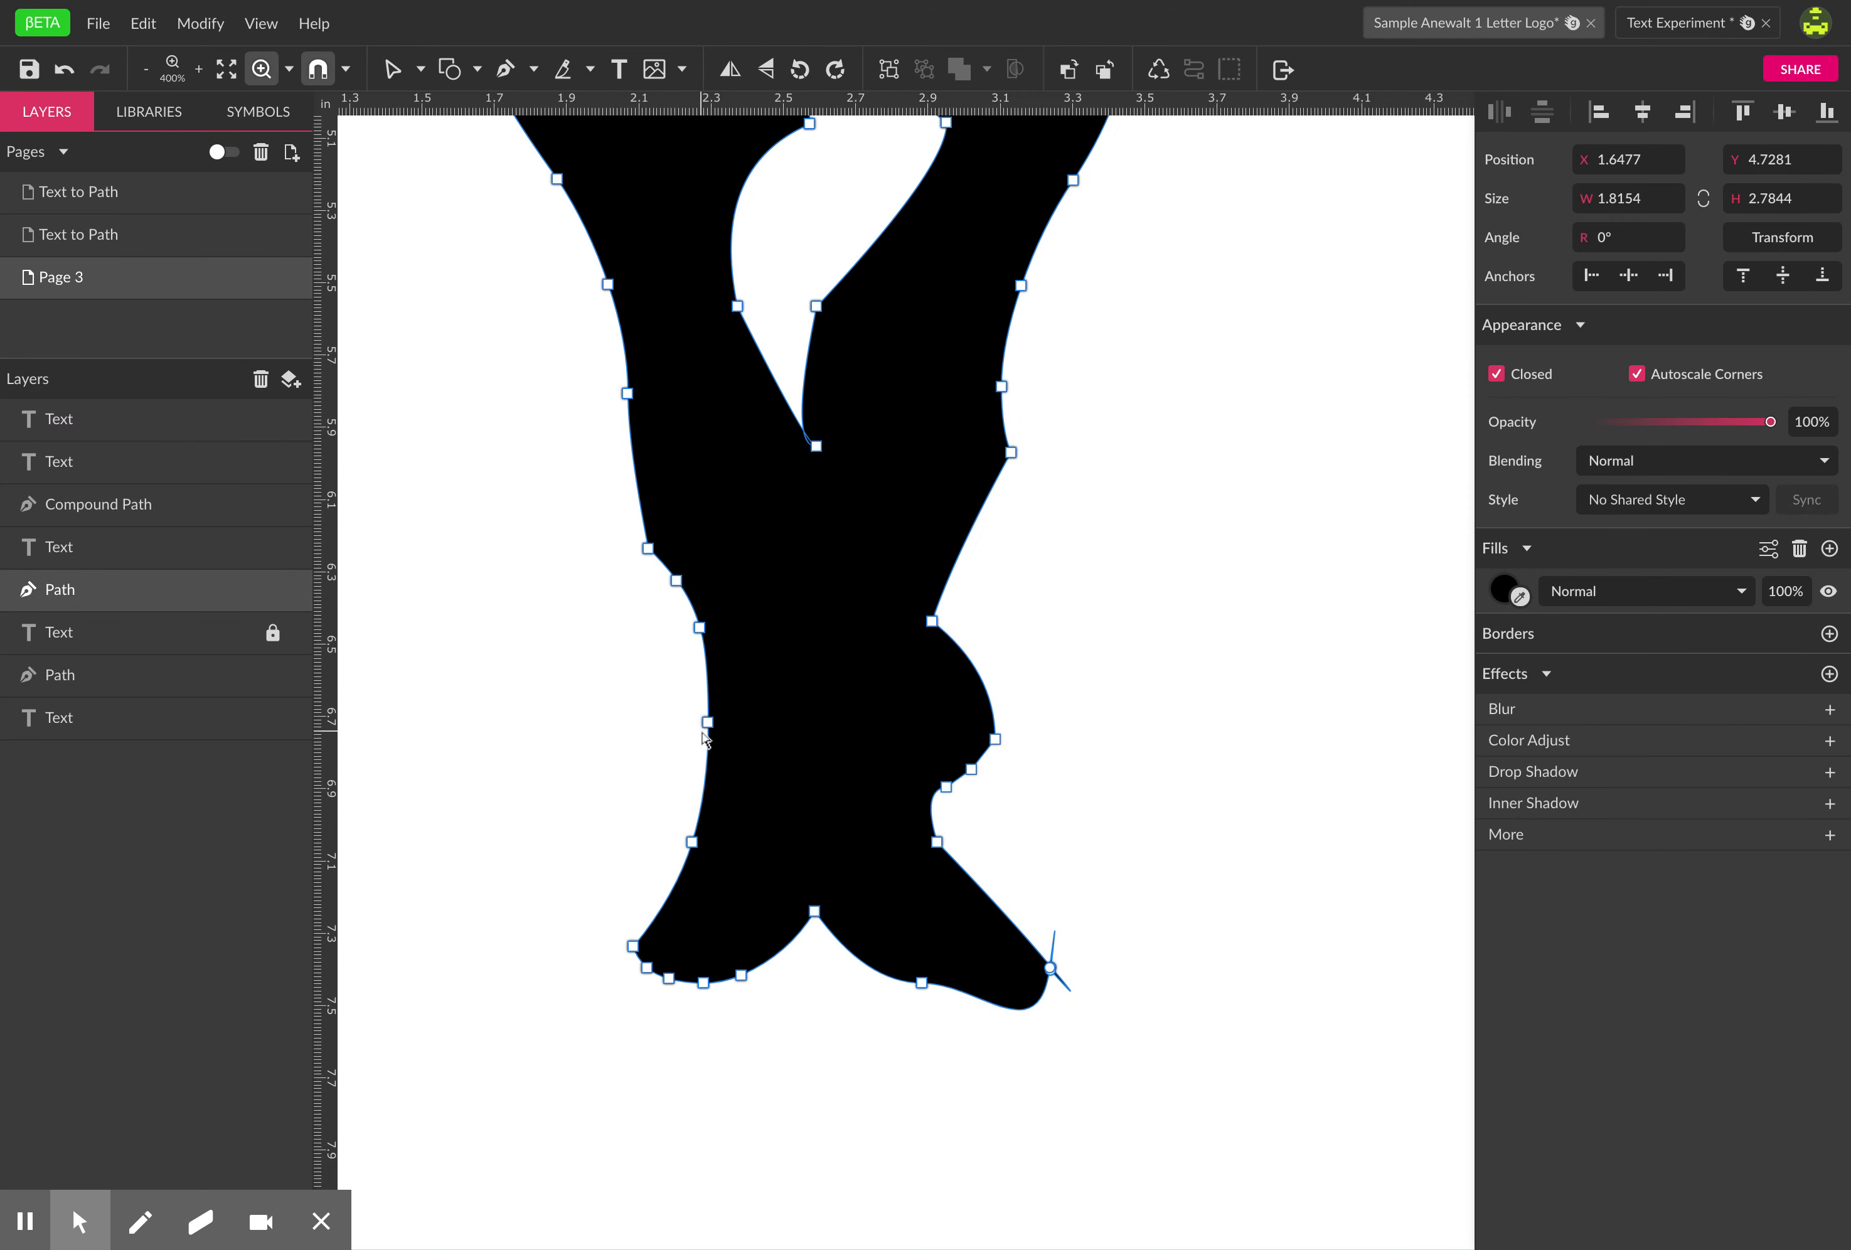
click(708, 737)
click(706, 736)
key(v)
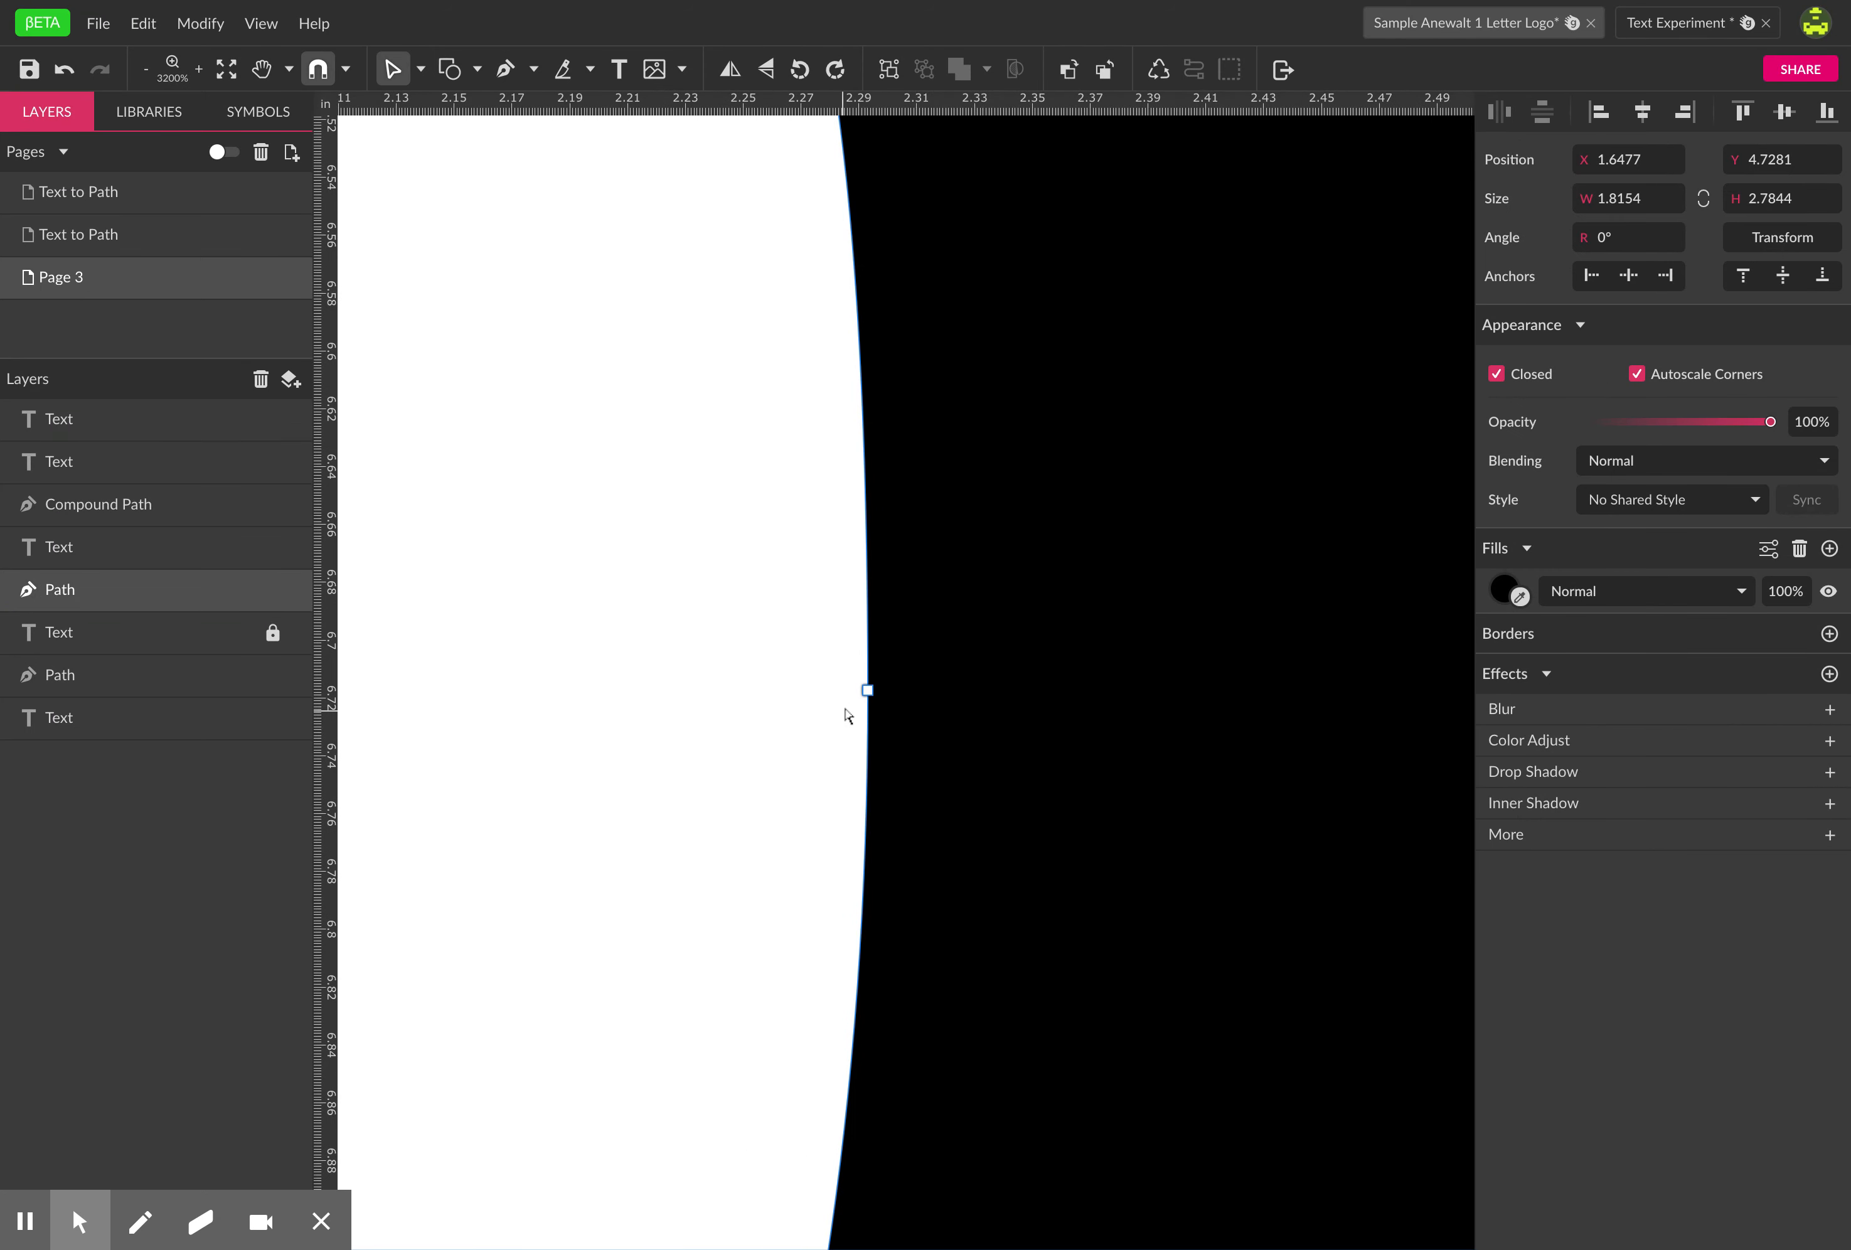
drag(870, 694, 654, 686)
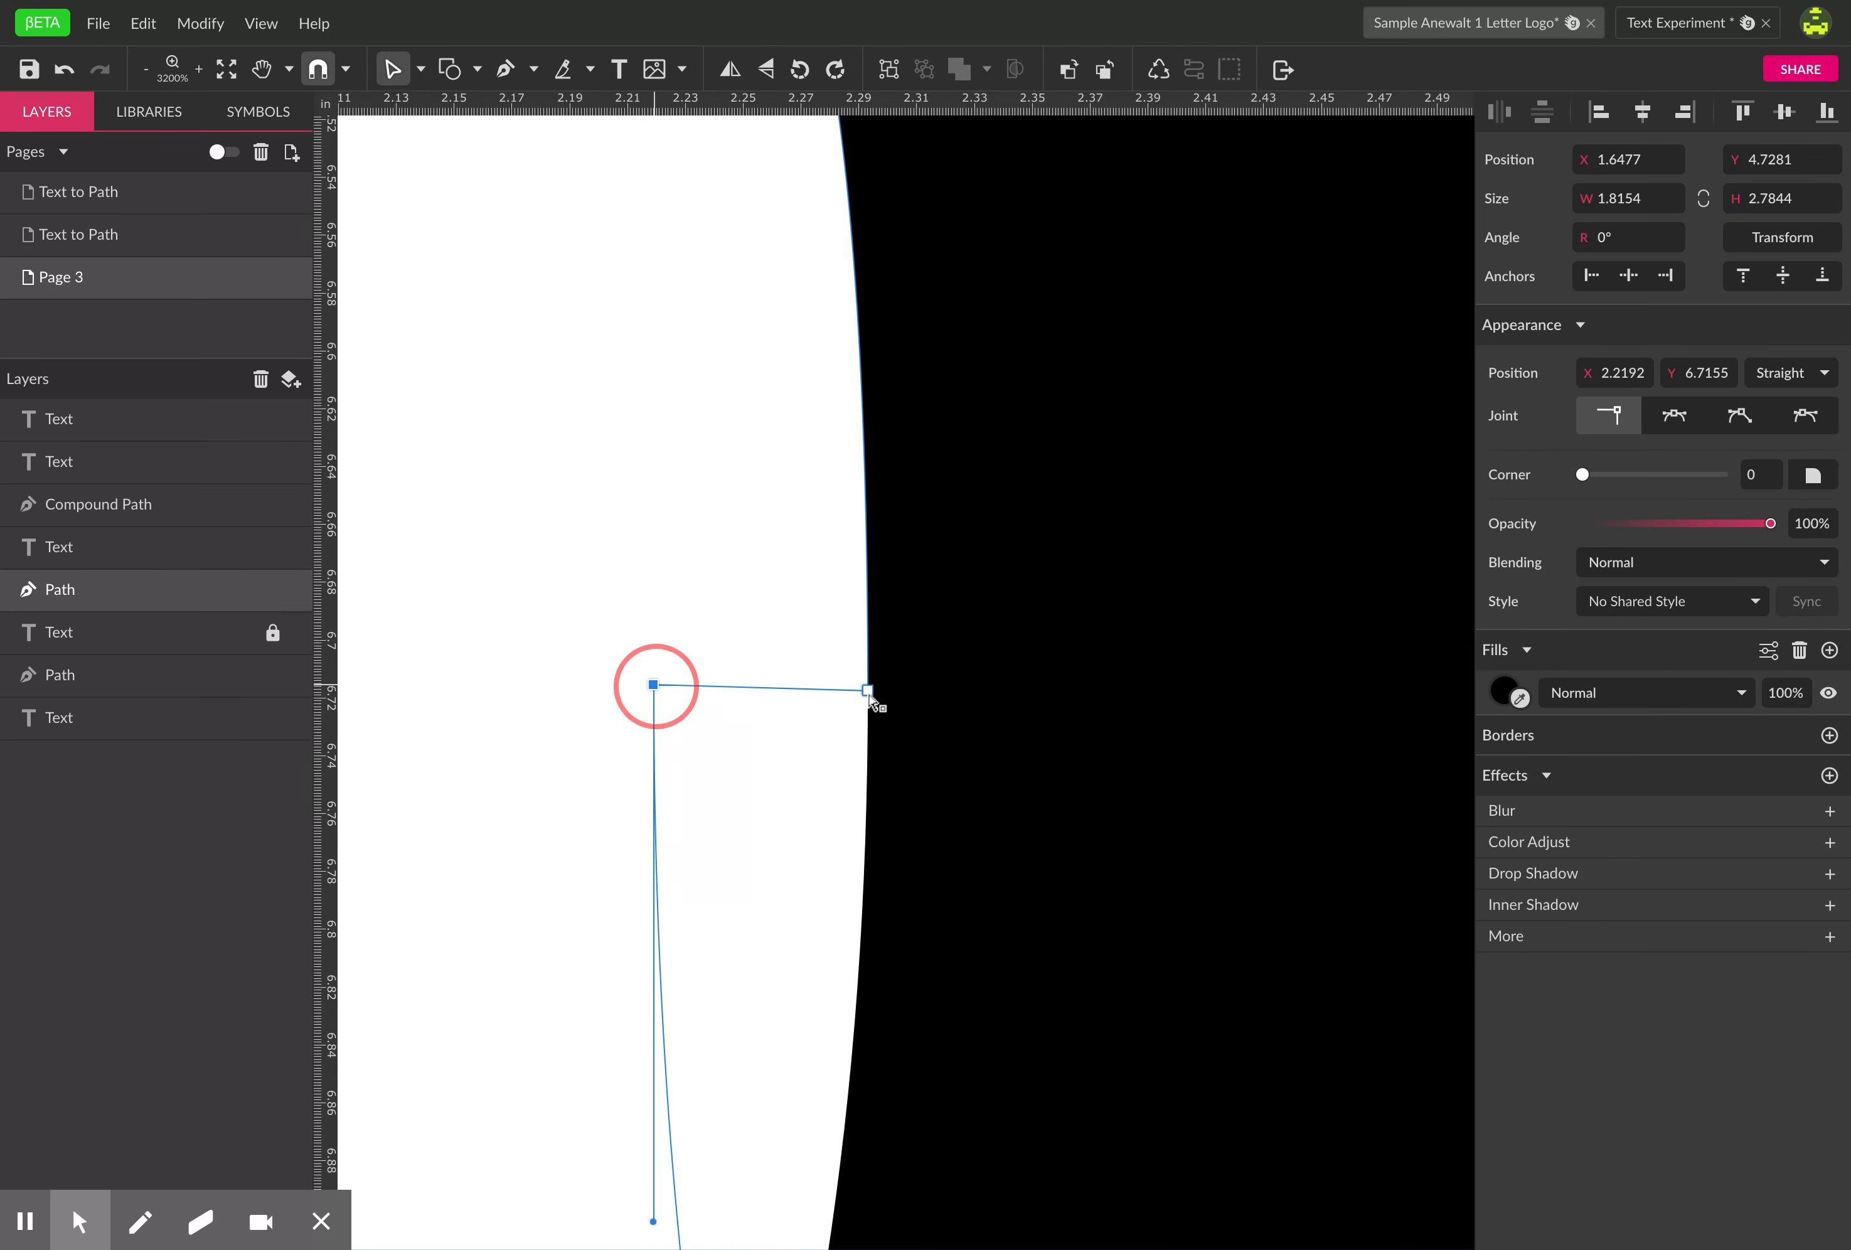
drag(867, 693, 586, 594)
drag(867, 693, 720, 533)
key(ctrl+z)
key(ctrl+z)
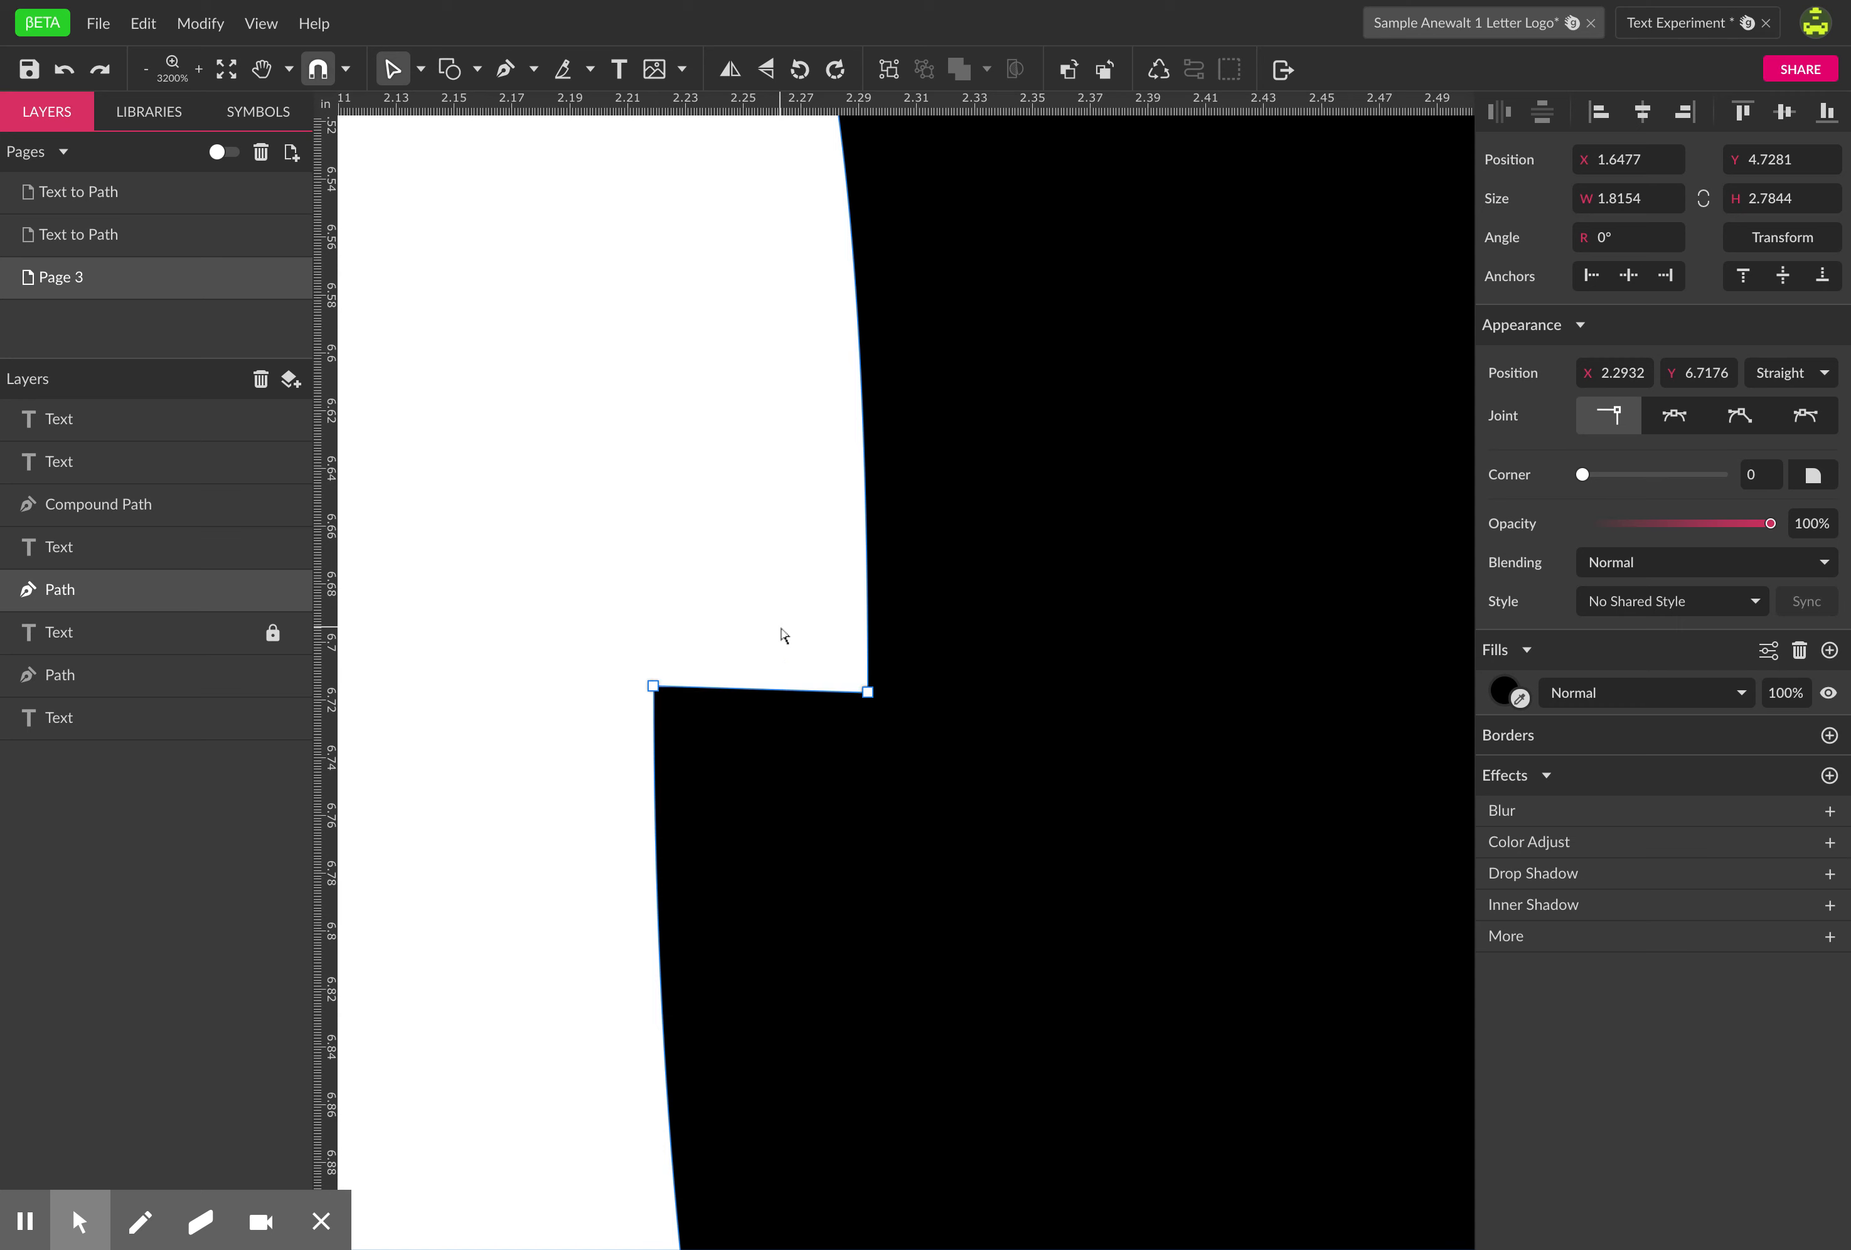
key(ctrl+z)
- Try to move the selected overlapping nodes on the stem's left edge outward together
drag(752, 611, 991, 794)
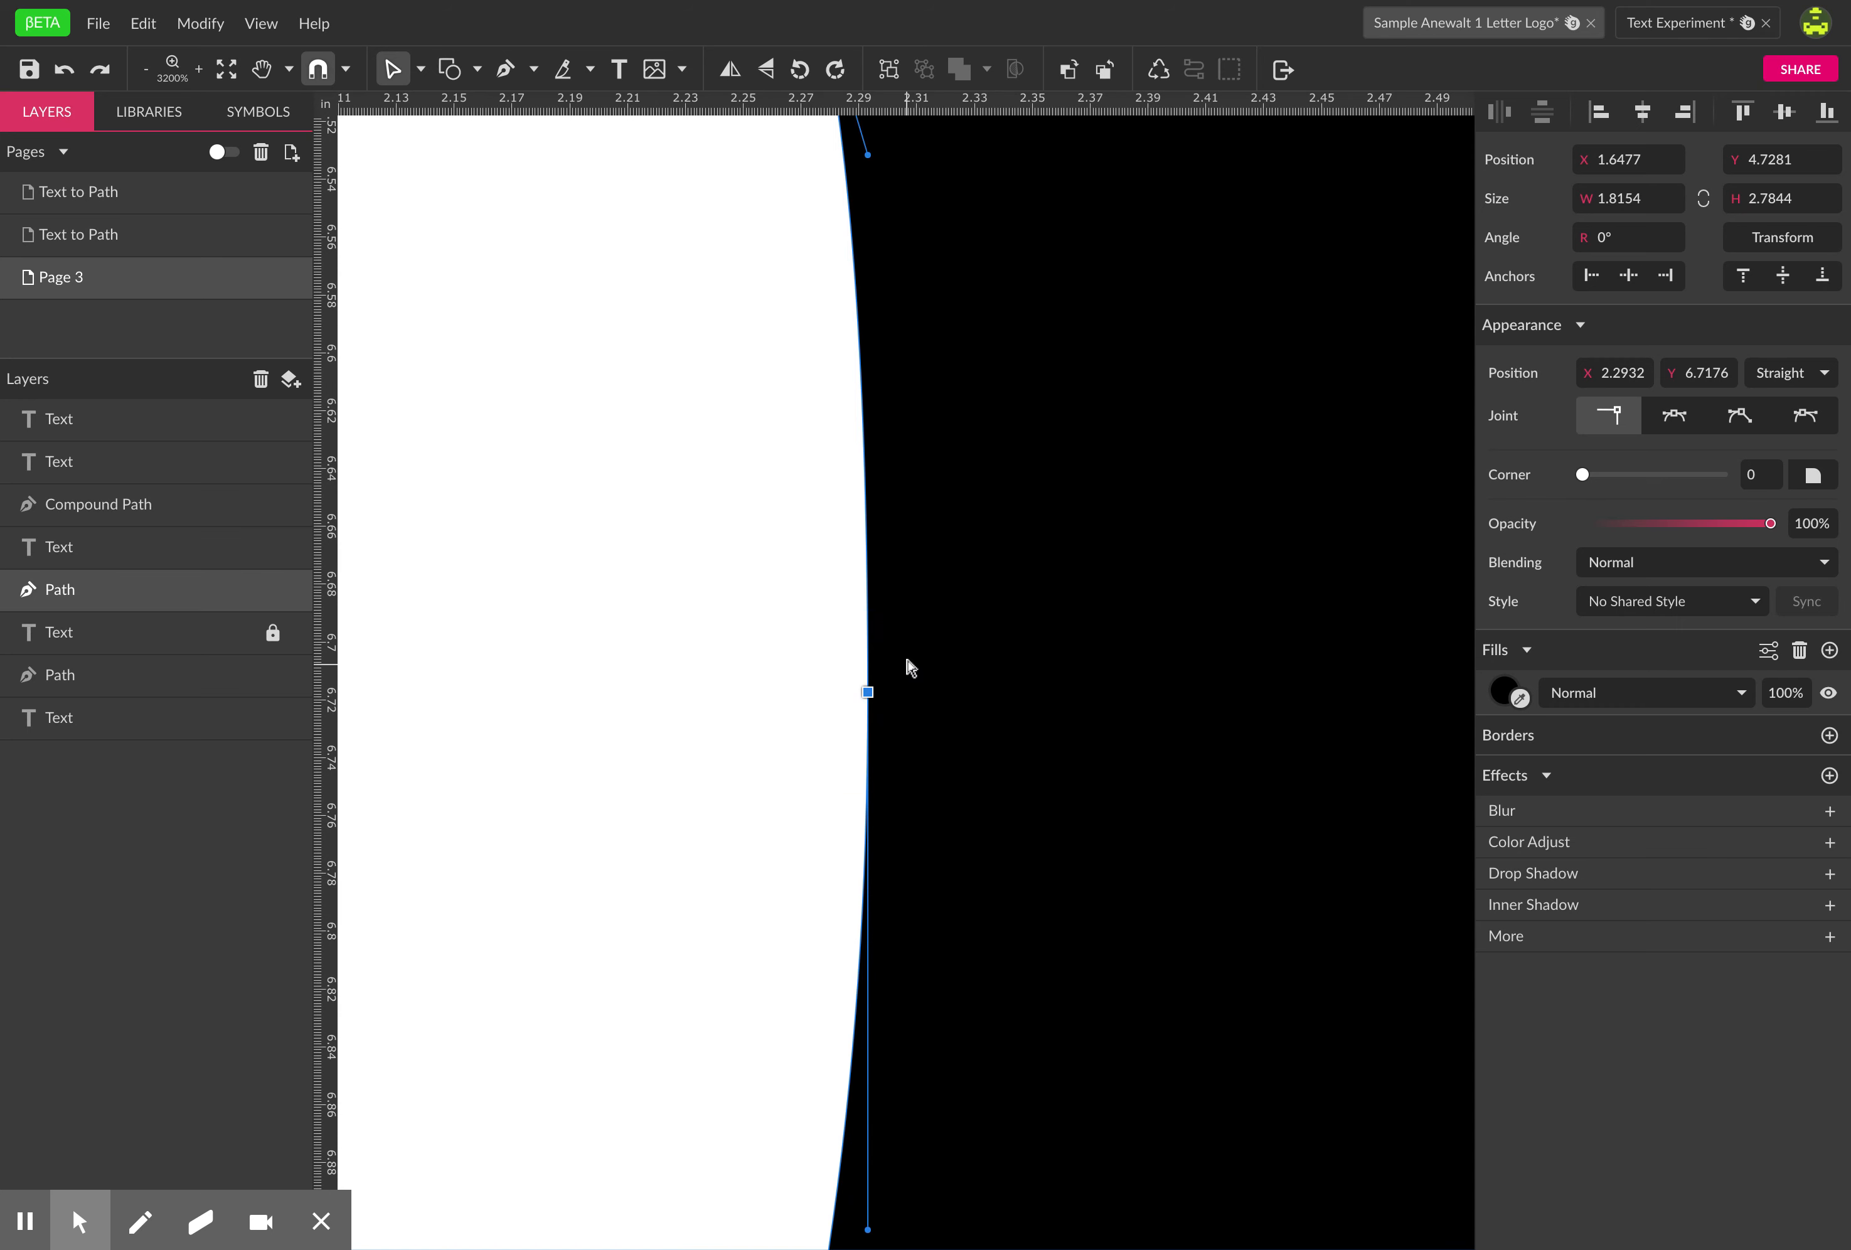
drag(869, 693, 720, 675)
click(674, 628)
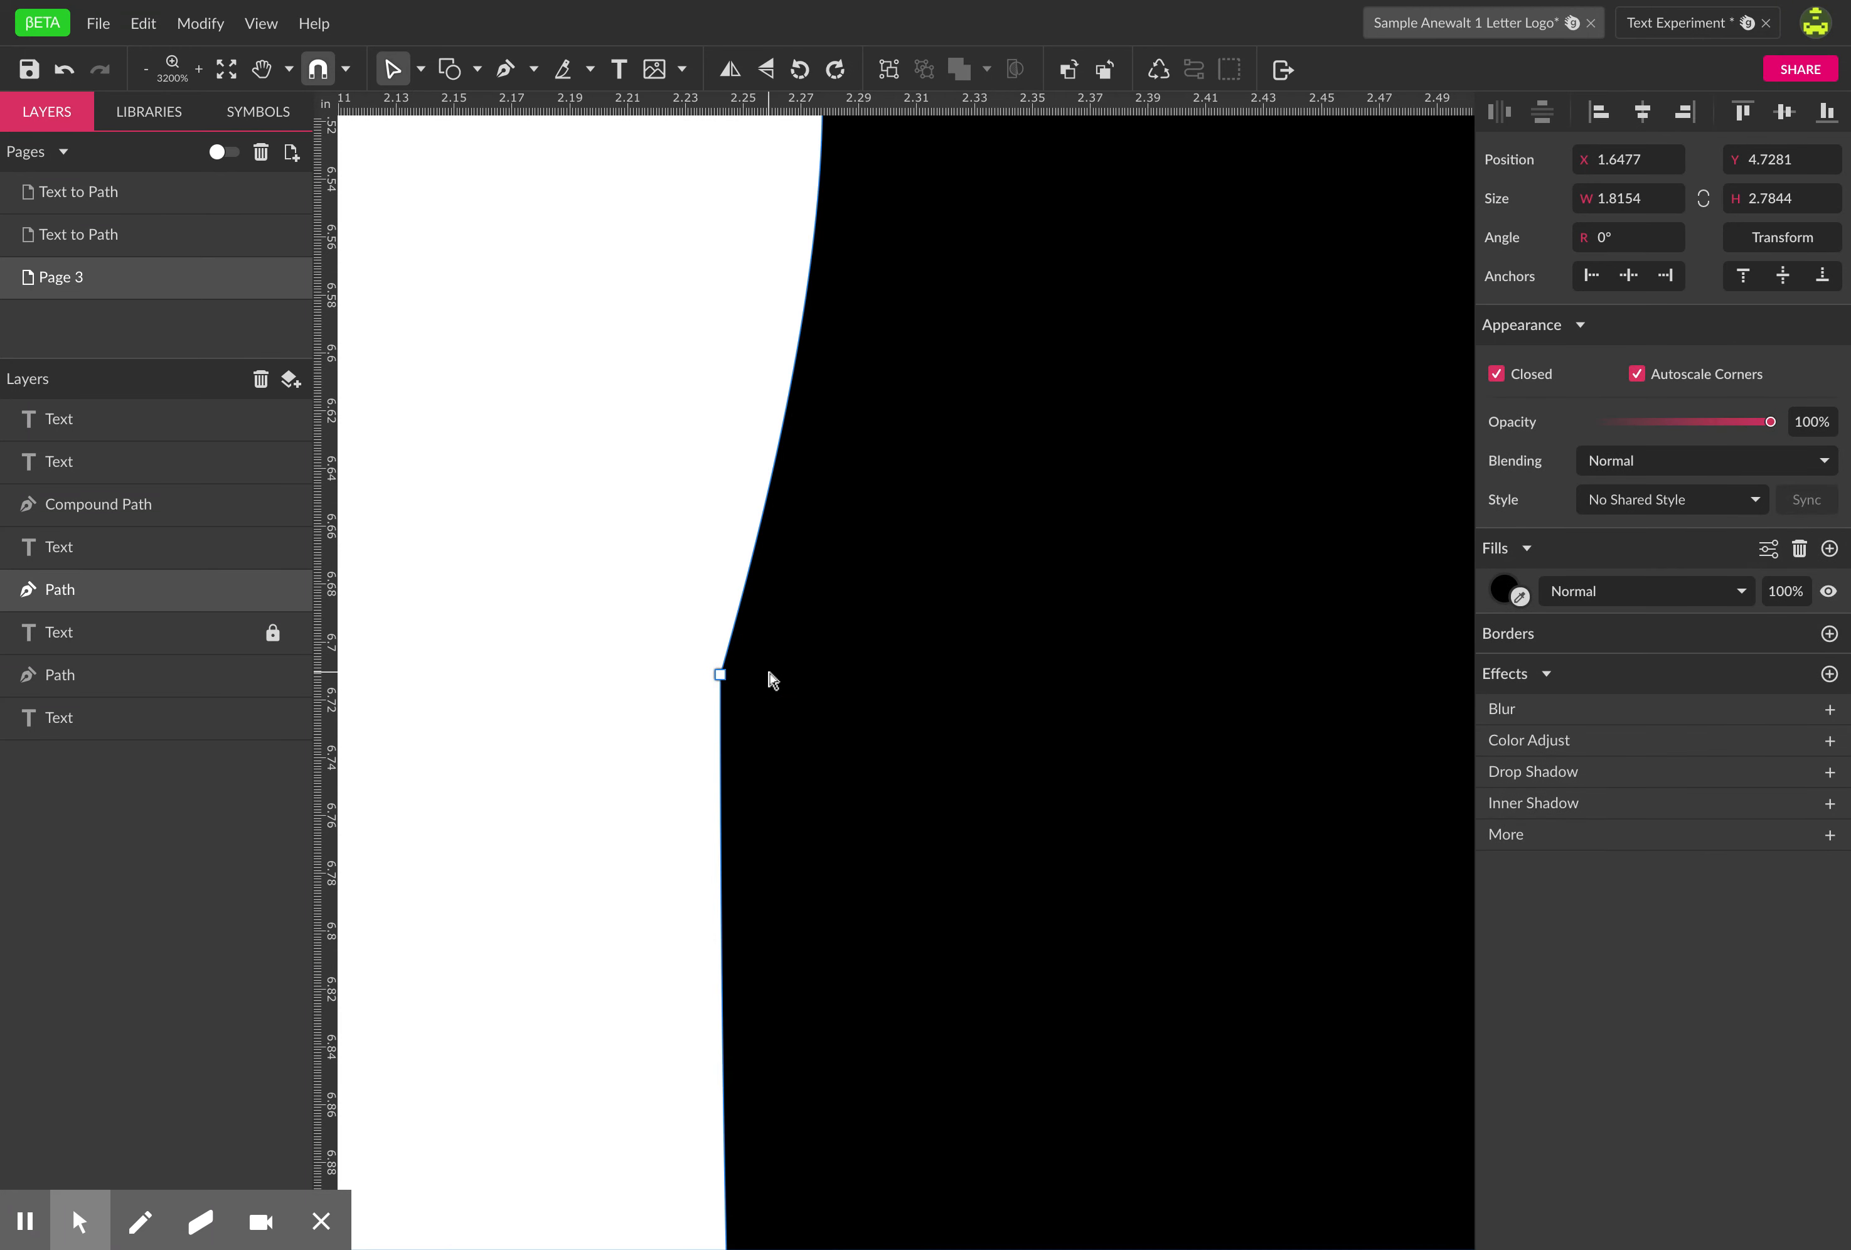
key(ctrl+z)
click(769, 678)
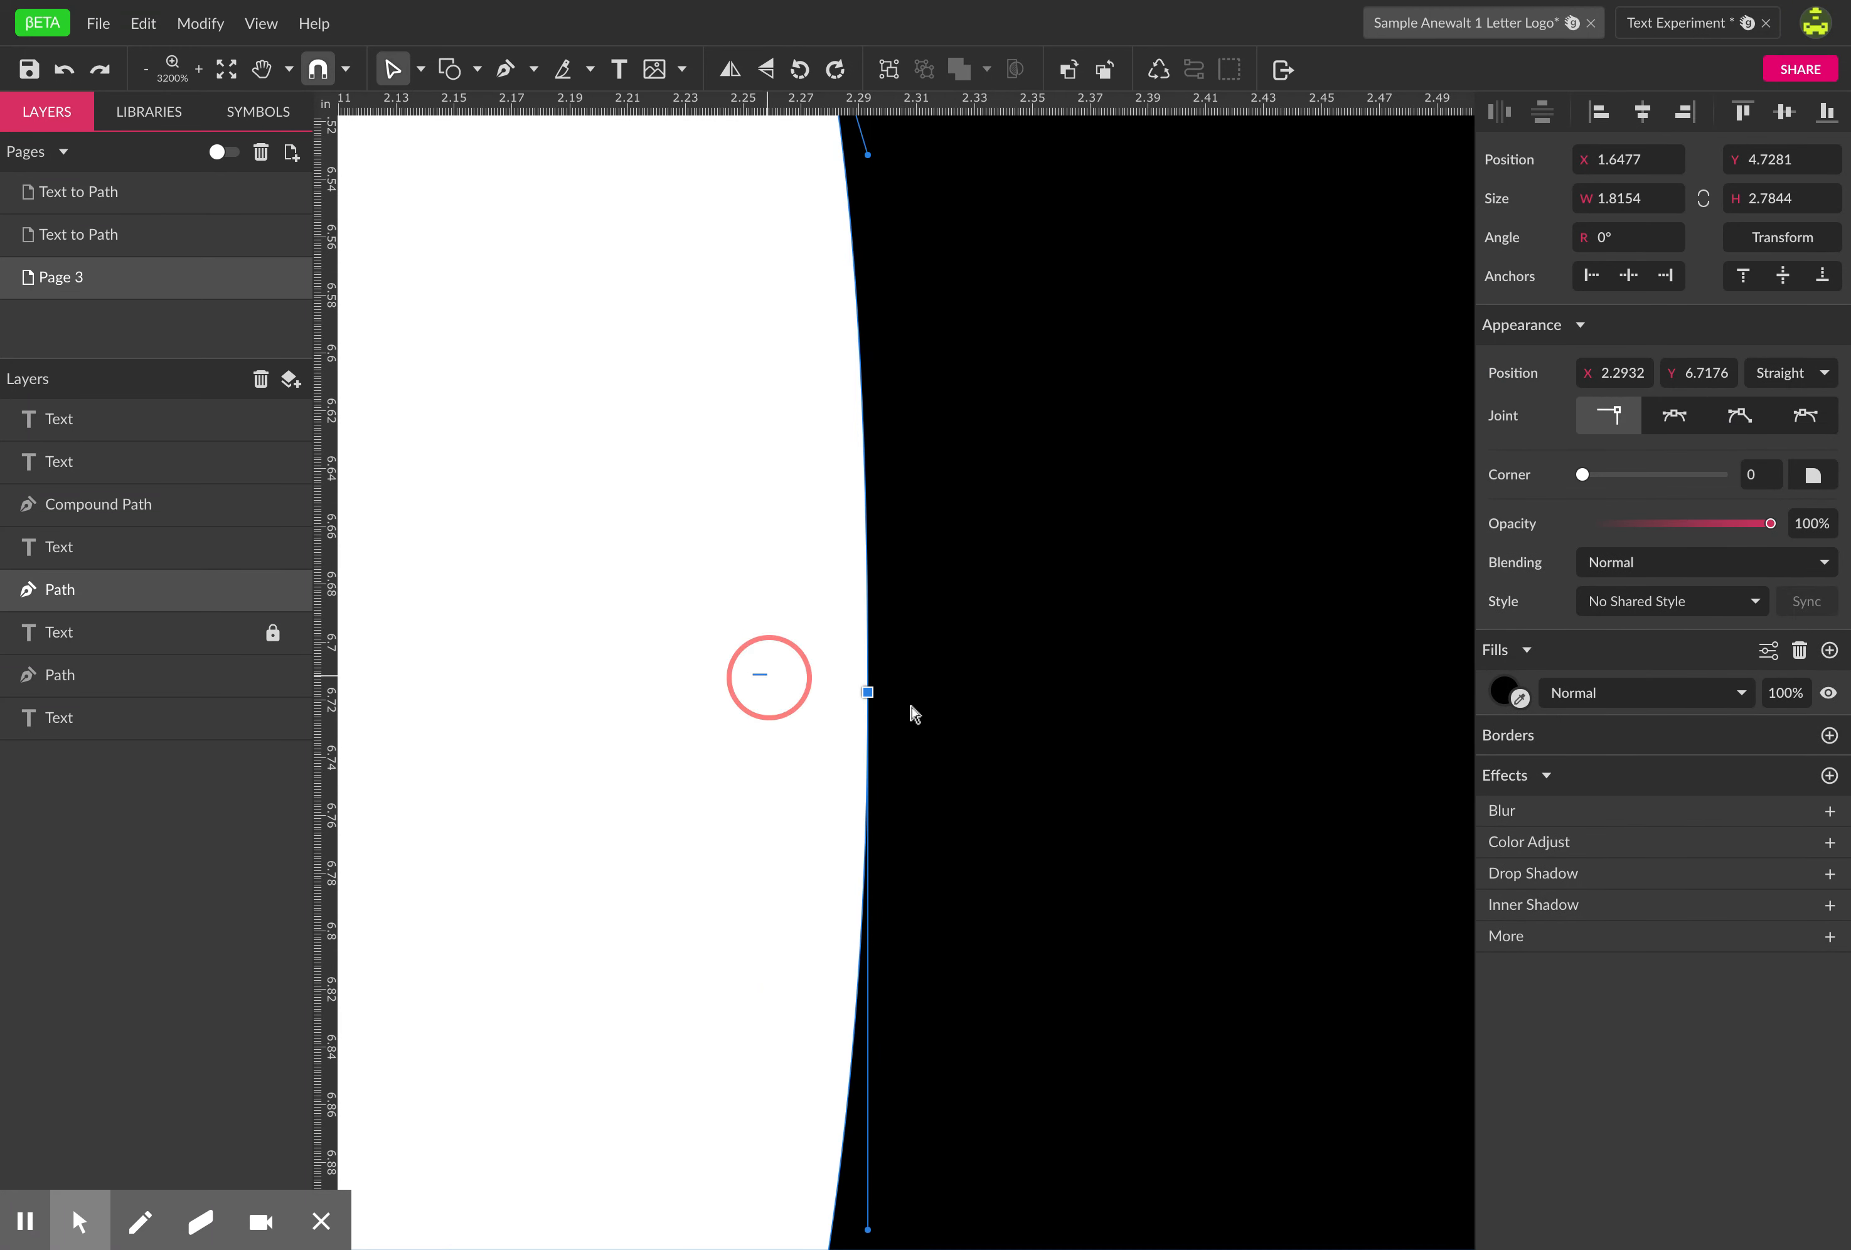
- Pull the overlapping nodes on the stem's left edge outward separately and delete the extra ones
drag(867, 695, 676, 623)
drag(870, 692, 770, 599)
drag(632, 539, 814, 666)
key(Delete)
click(647, 707)
- Move the second copy of the letter R to about X 7.72, Y 4.73 inches and convert it to a path
key(space)
alt+click(683, 766)
alt+click(914, 789)
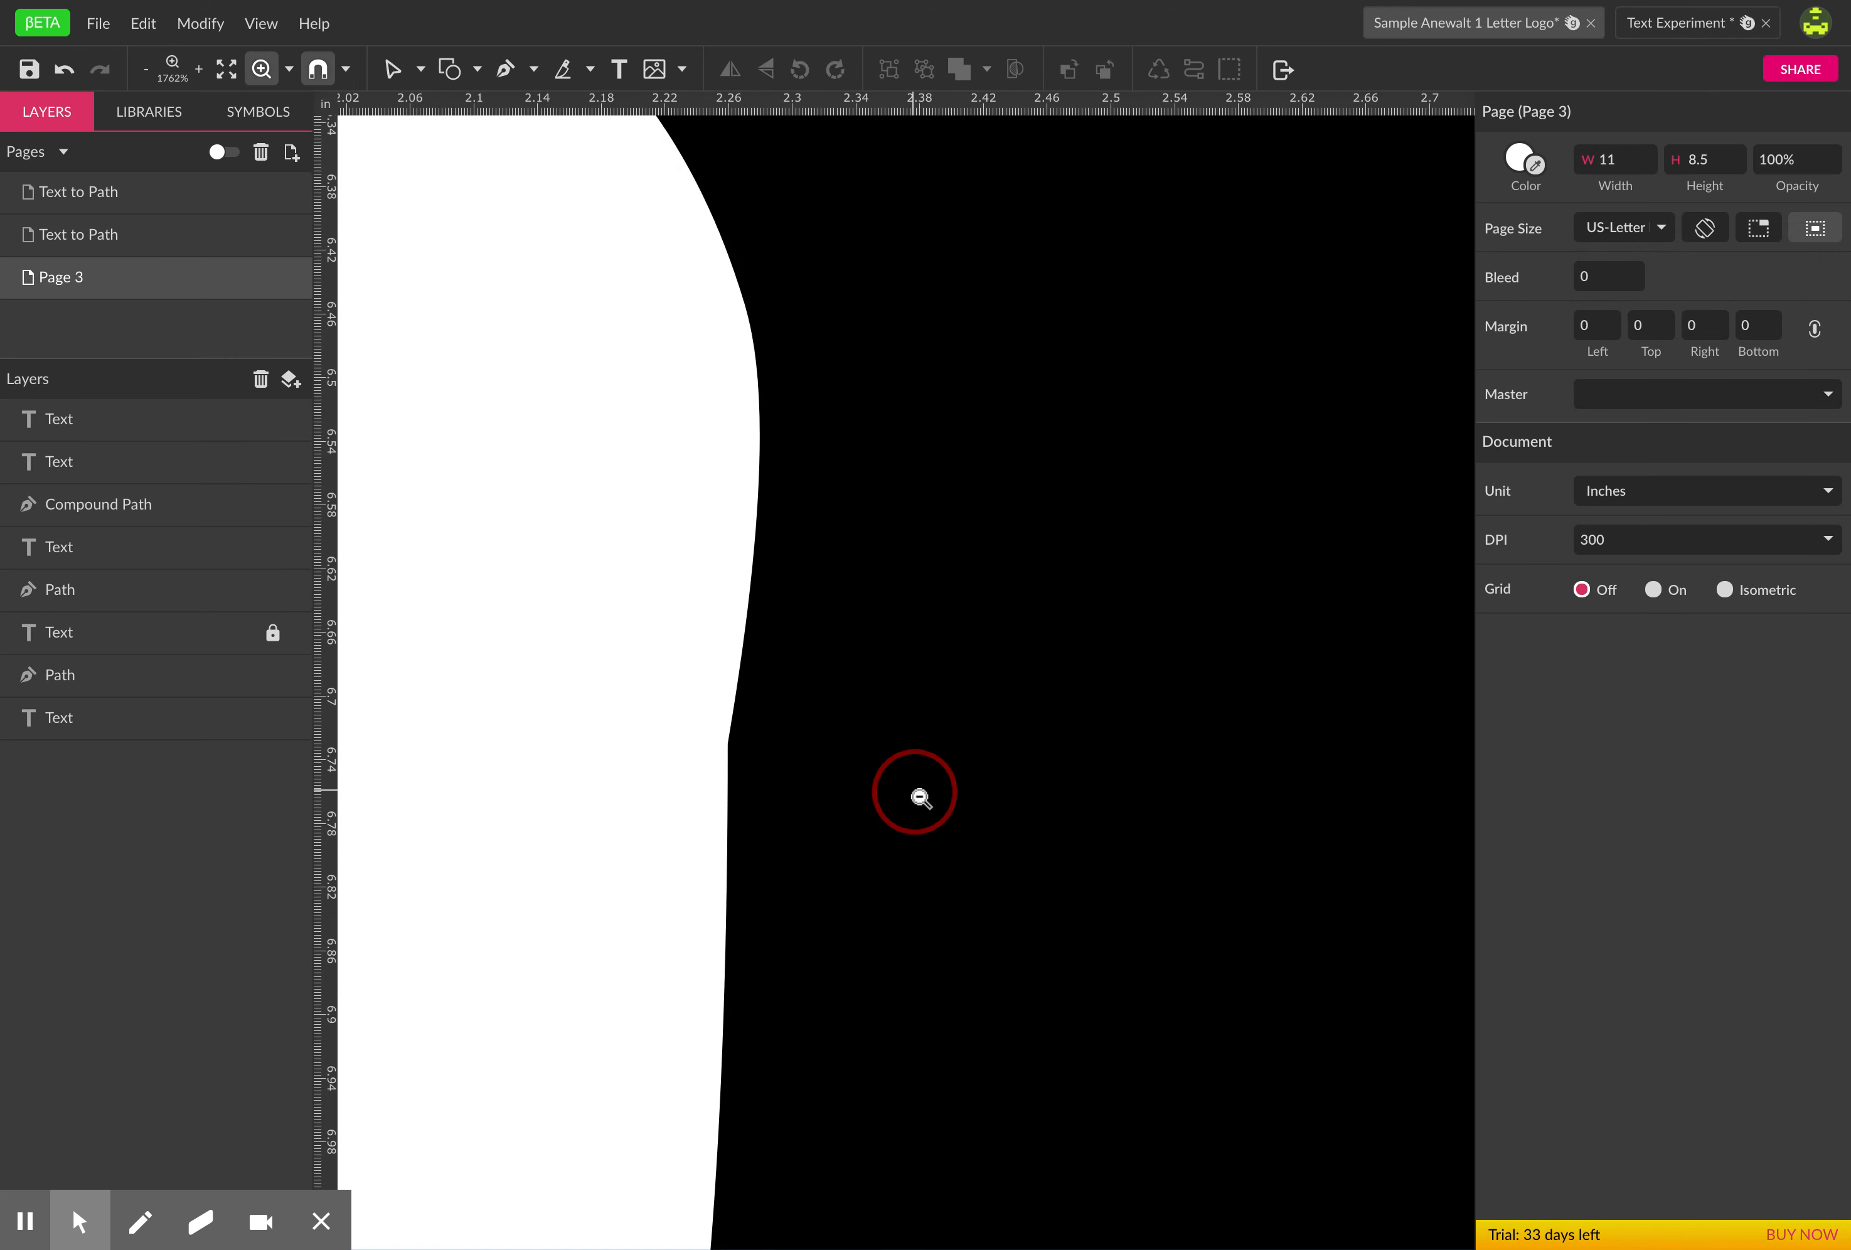
alt+click(914, 789)
drag(1035, 773, 662, 813)
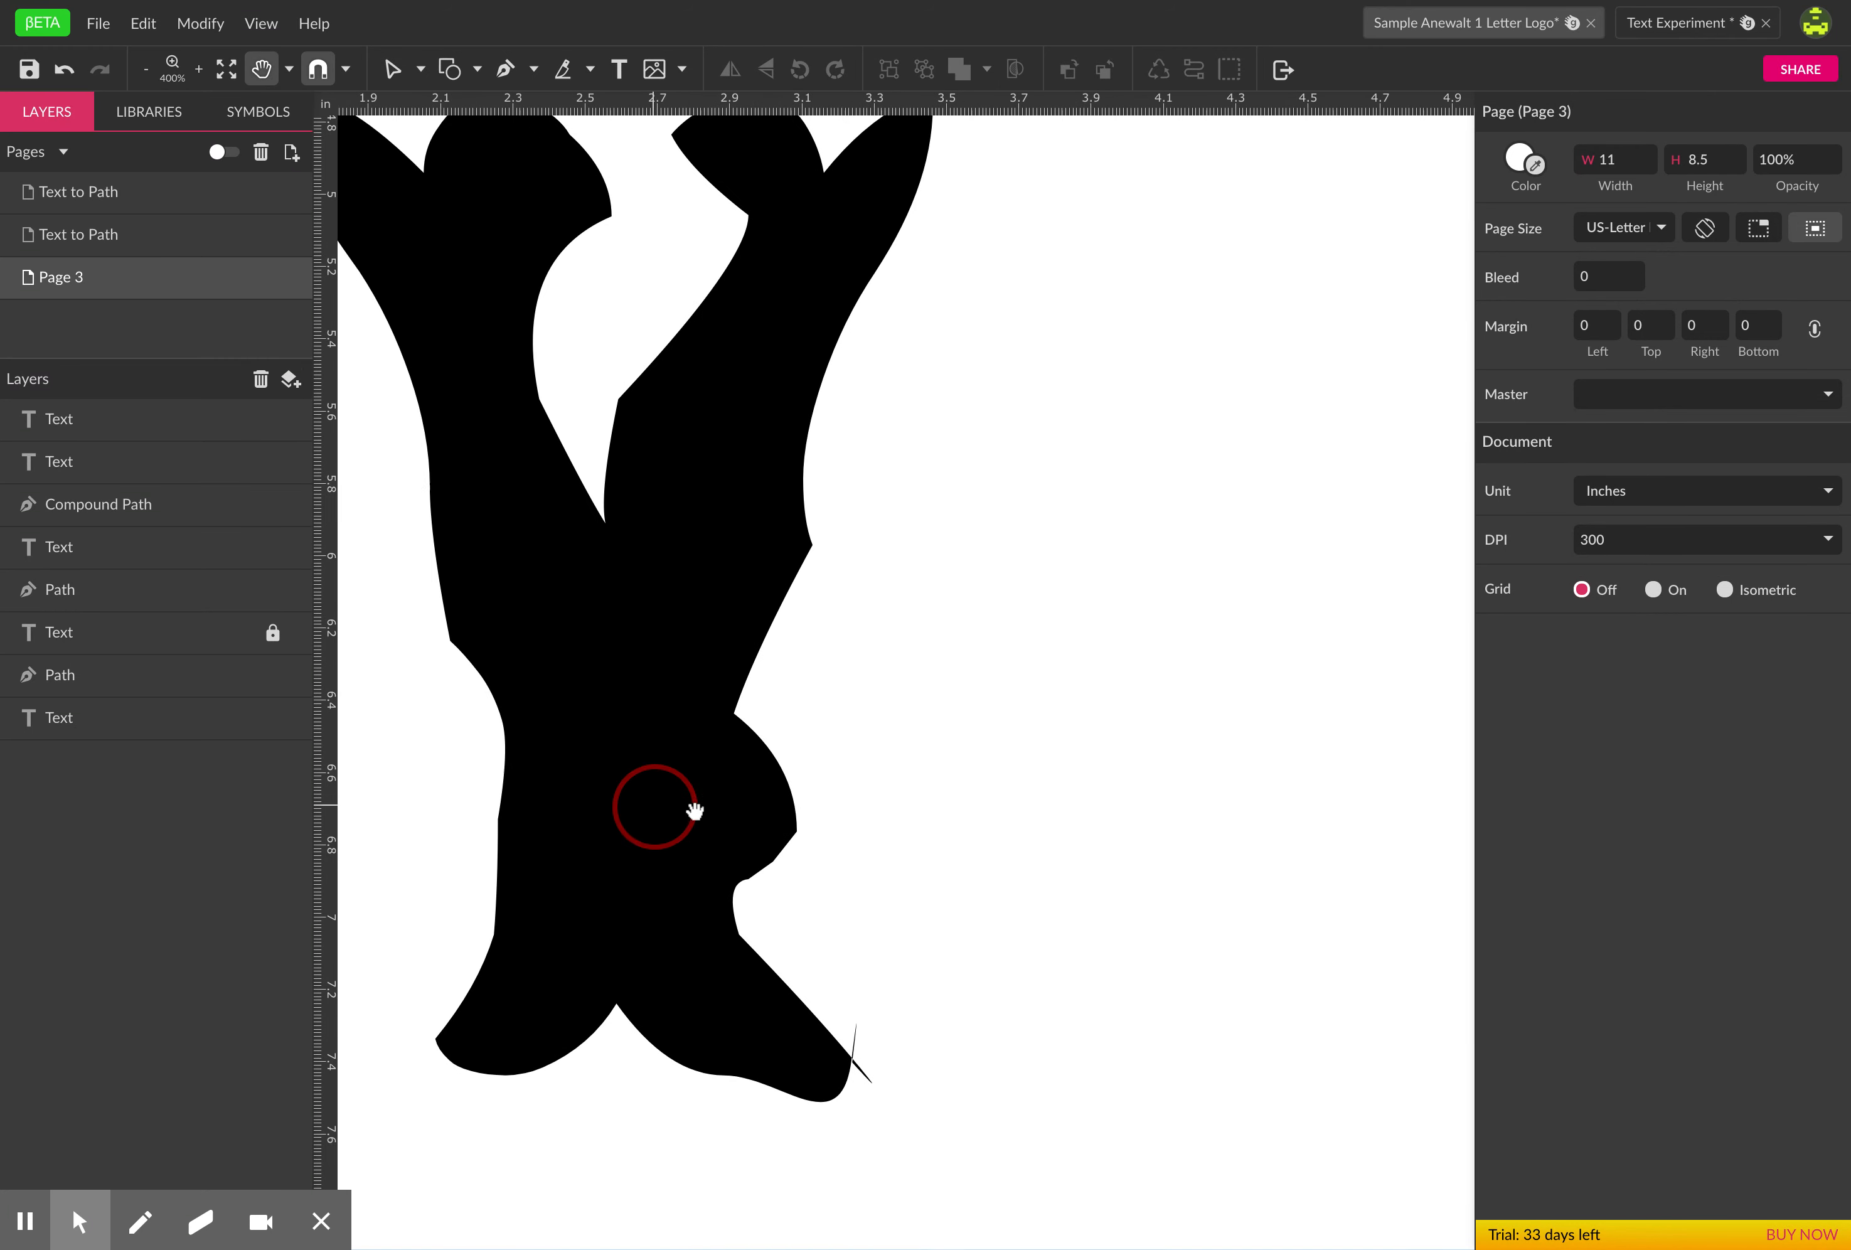
alt+click(1106, 756)
drag(1117, 757, 614, 761)
drag(1156, 775, 828, 834)
drag(1147, 770, 1025, 897)
alt+click(1009, 855)
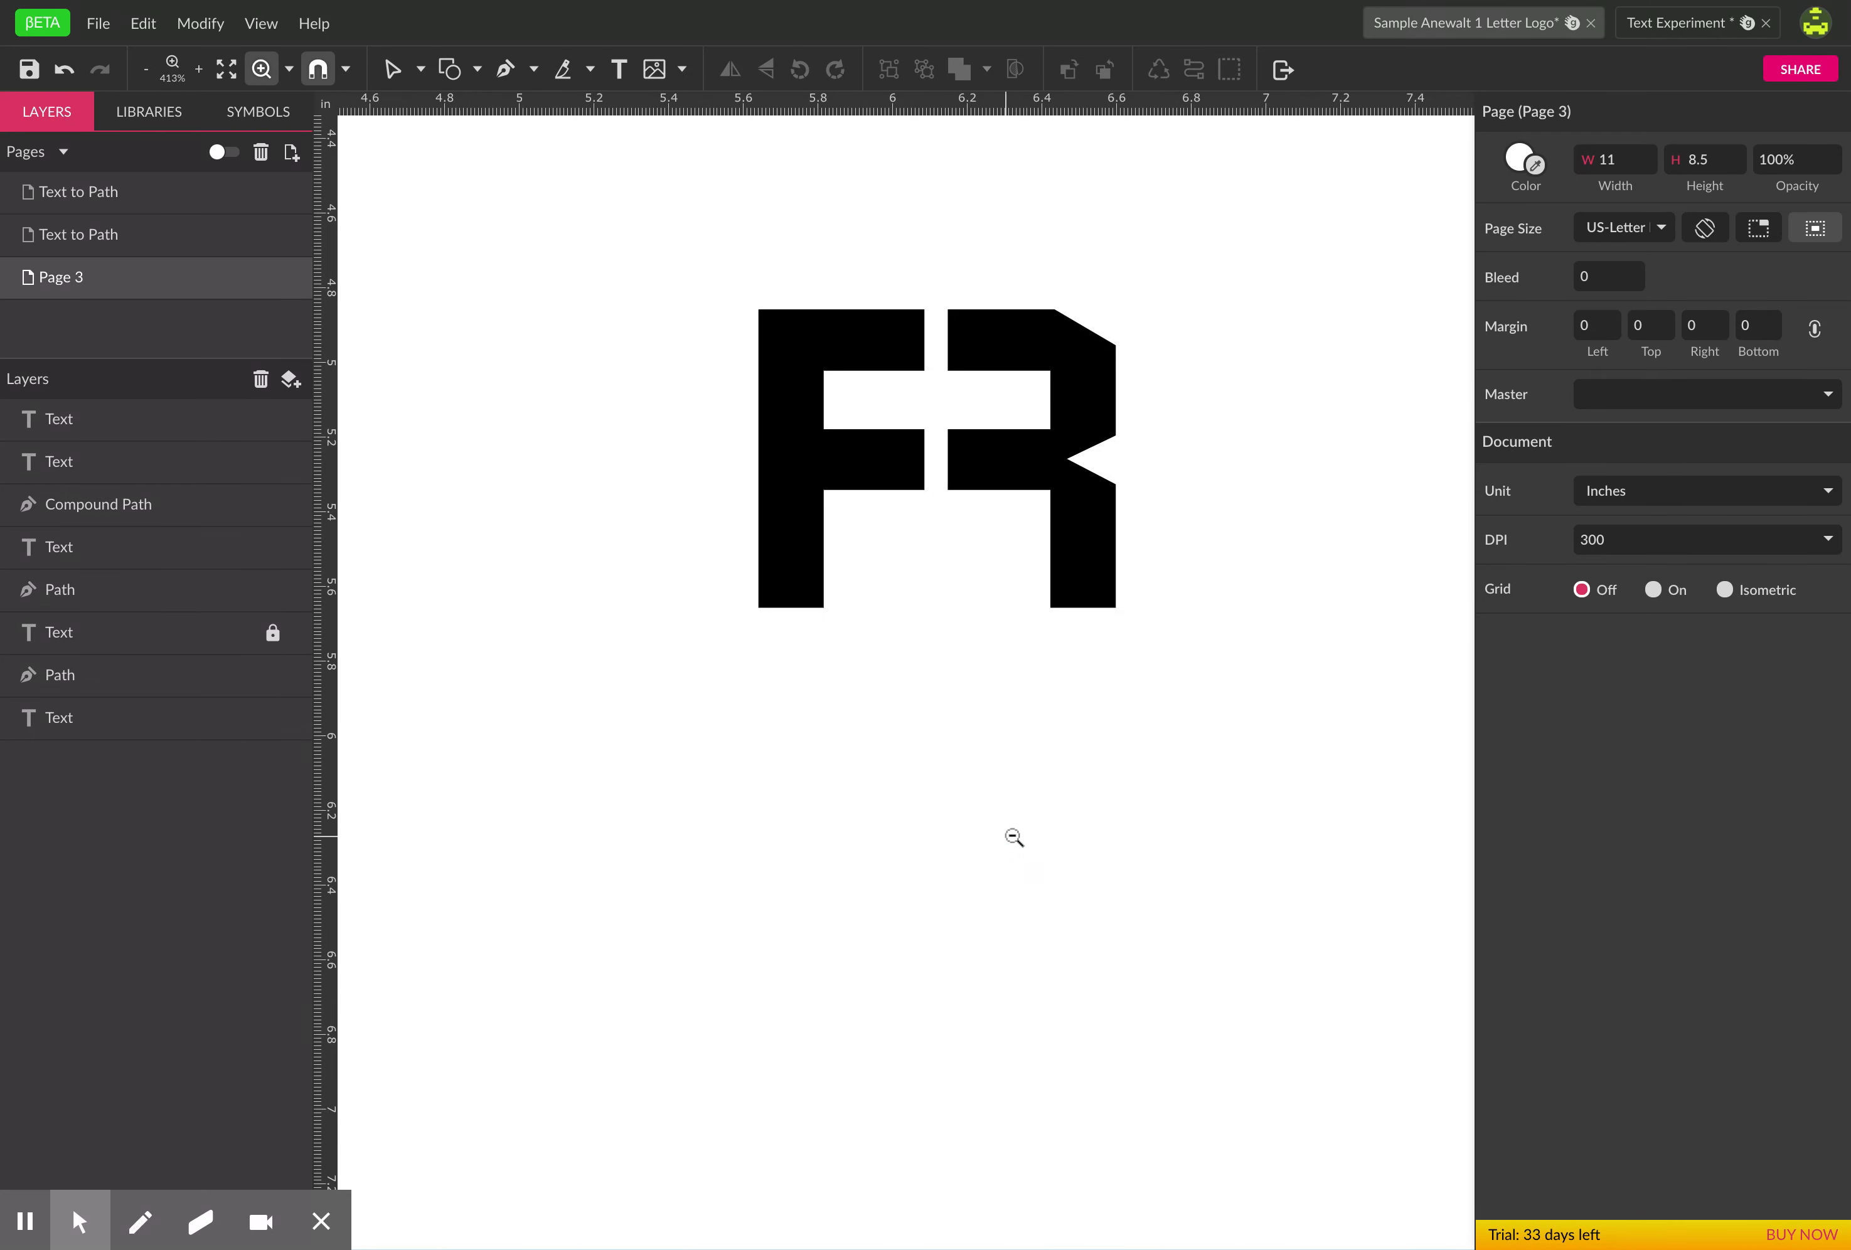
drag(978, 628, 872, 863)
alt+click(975, 880)
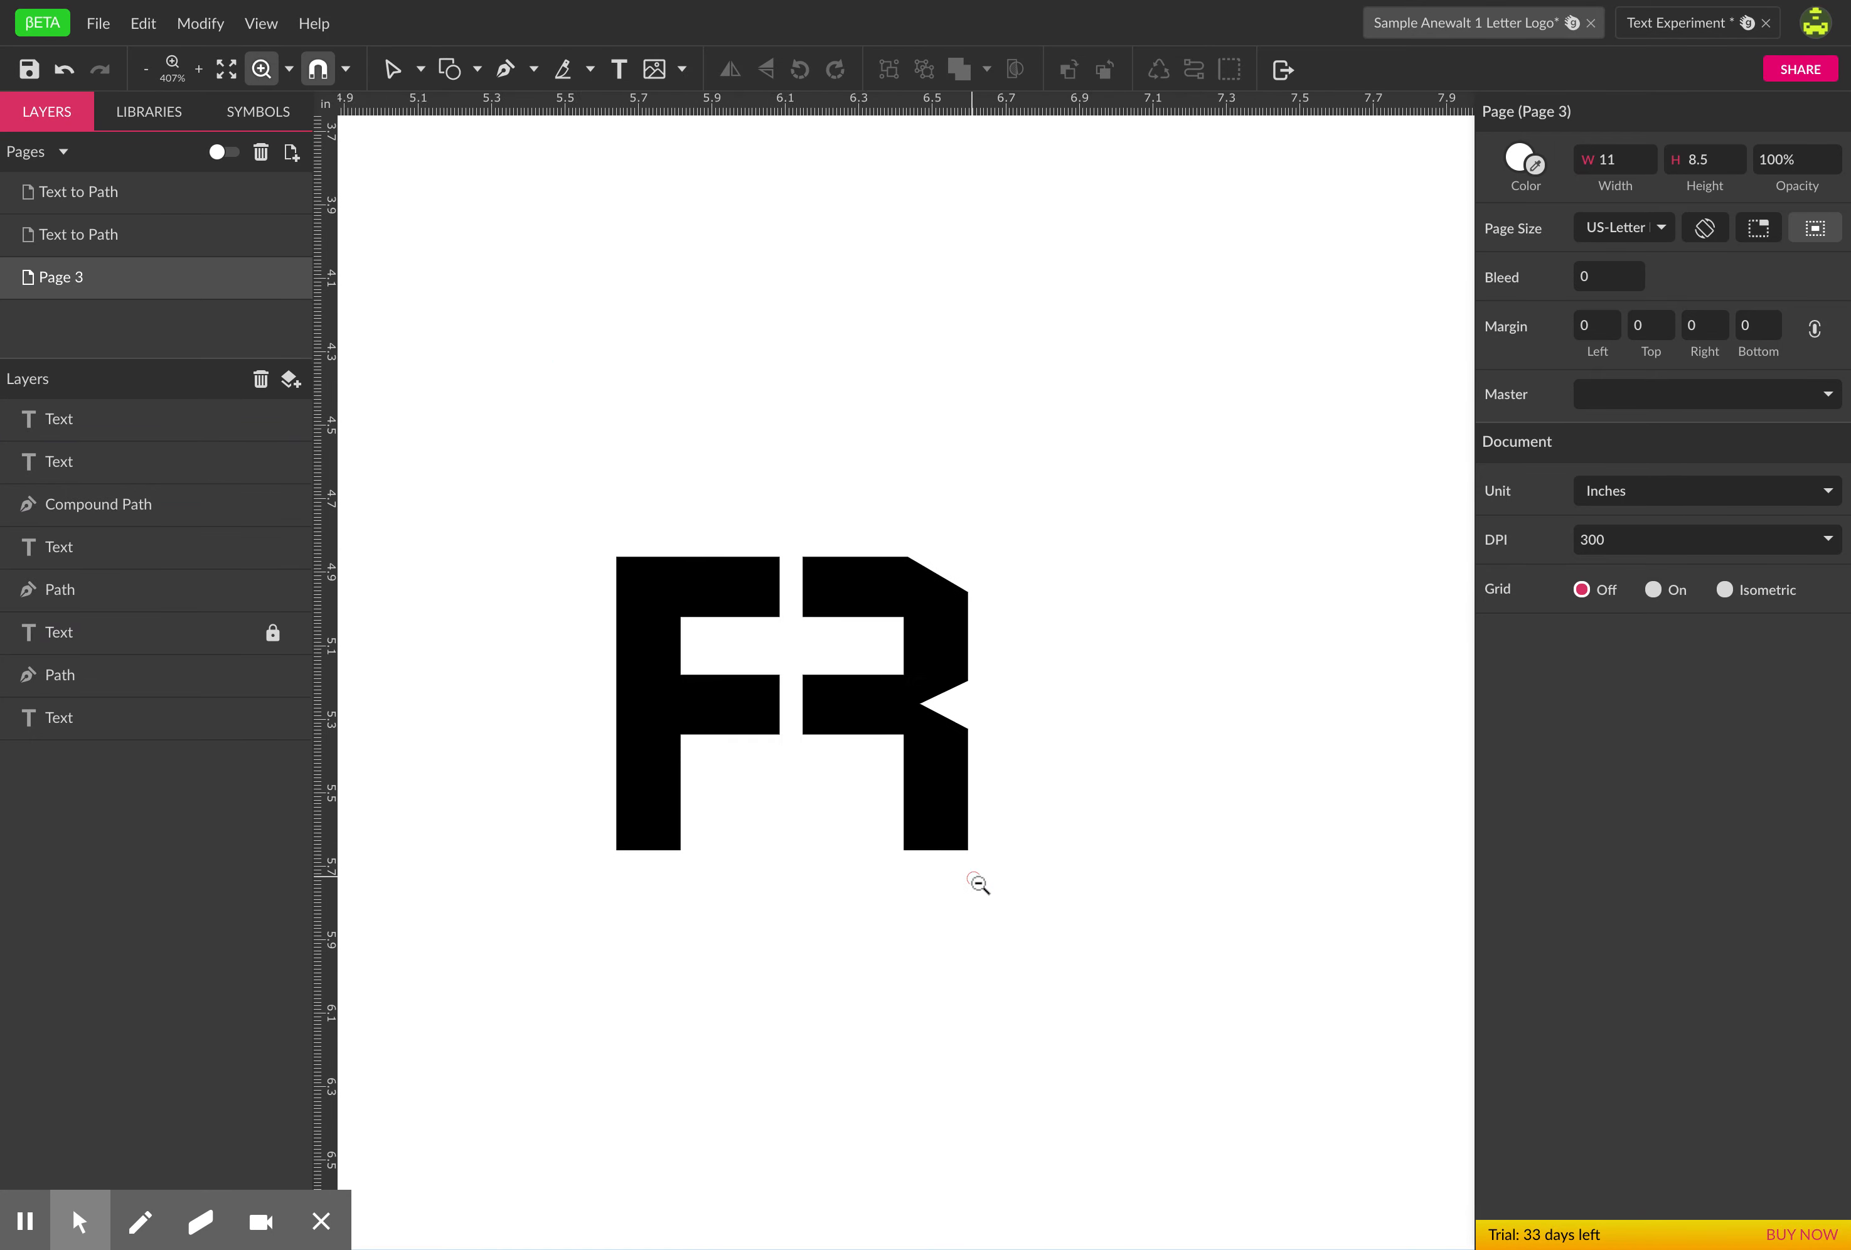
alt+click(979, 885)
alt+click(980, 885)
key(space)
drag(1126, 970, 642, 846)
click(941, 753)
drag(942, 753, 817, 711)
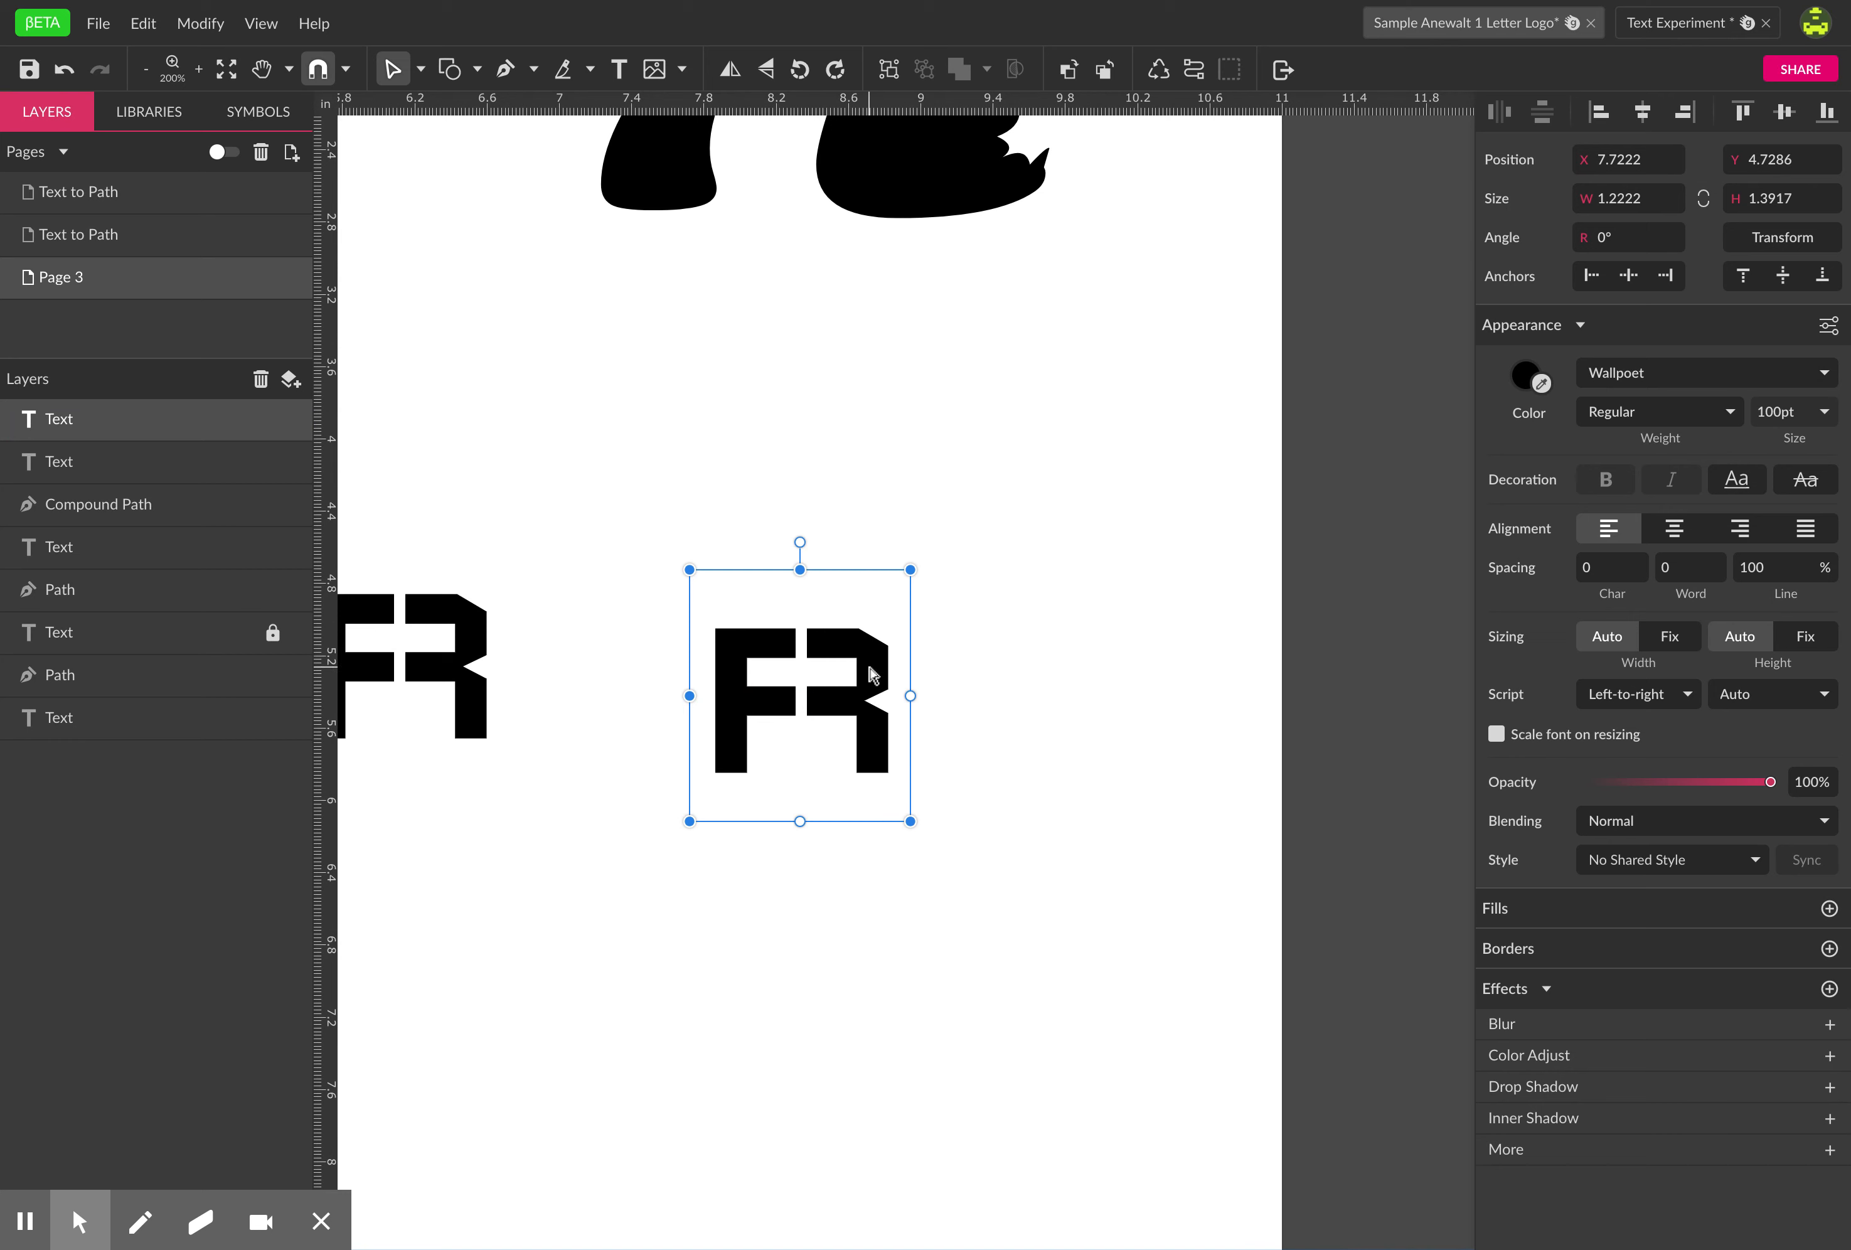
click(1195, 71)
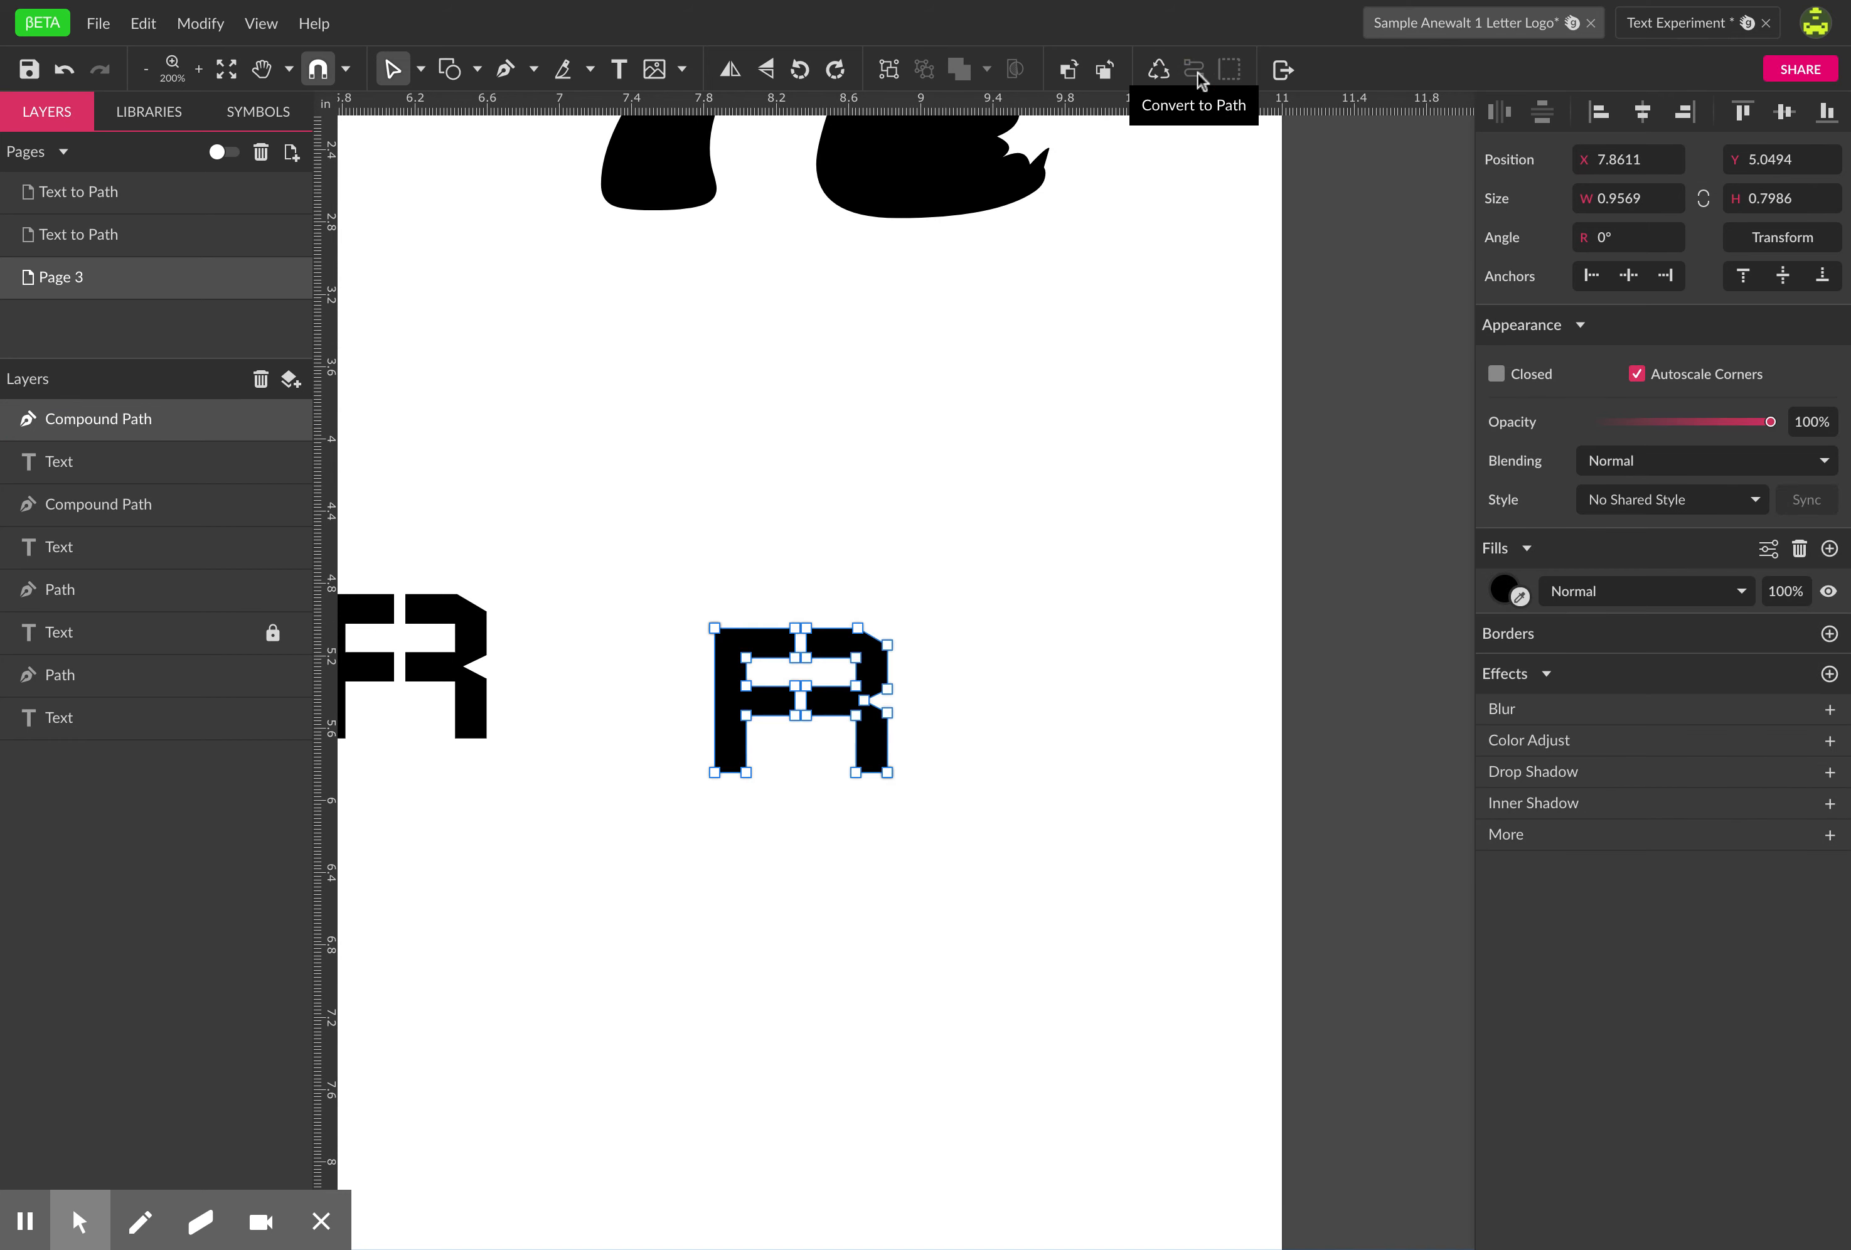
- Enlarge the R path to about 3.42 by 2.86 inches and place it at about X 7.02, Y 3.91 inches
click(421, 70)
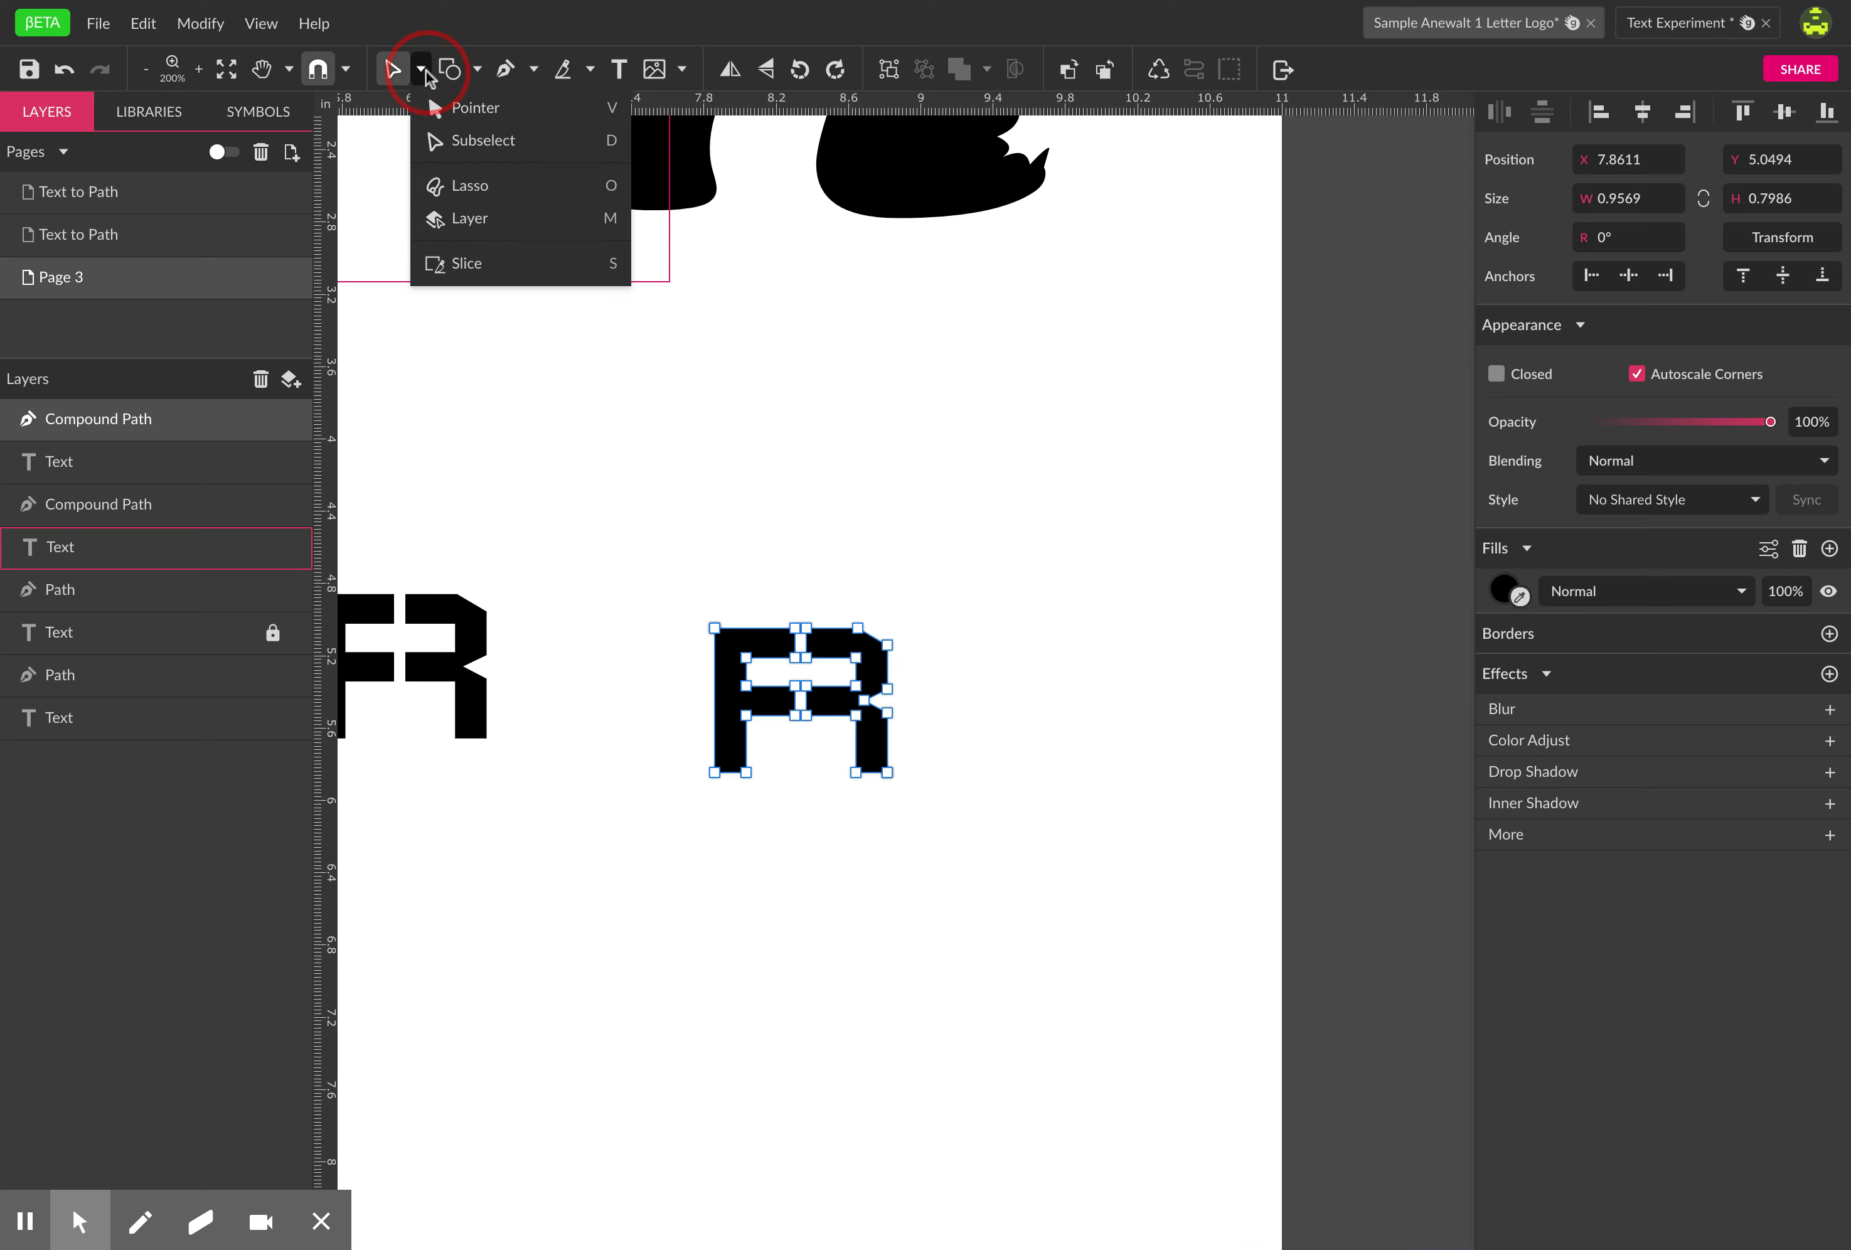
click(427, 141)
scroll(765, 613, up, 1)
scroll(765, 613, left, 1)
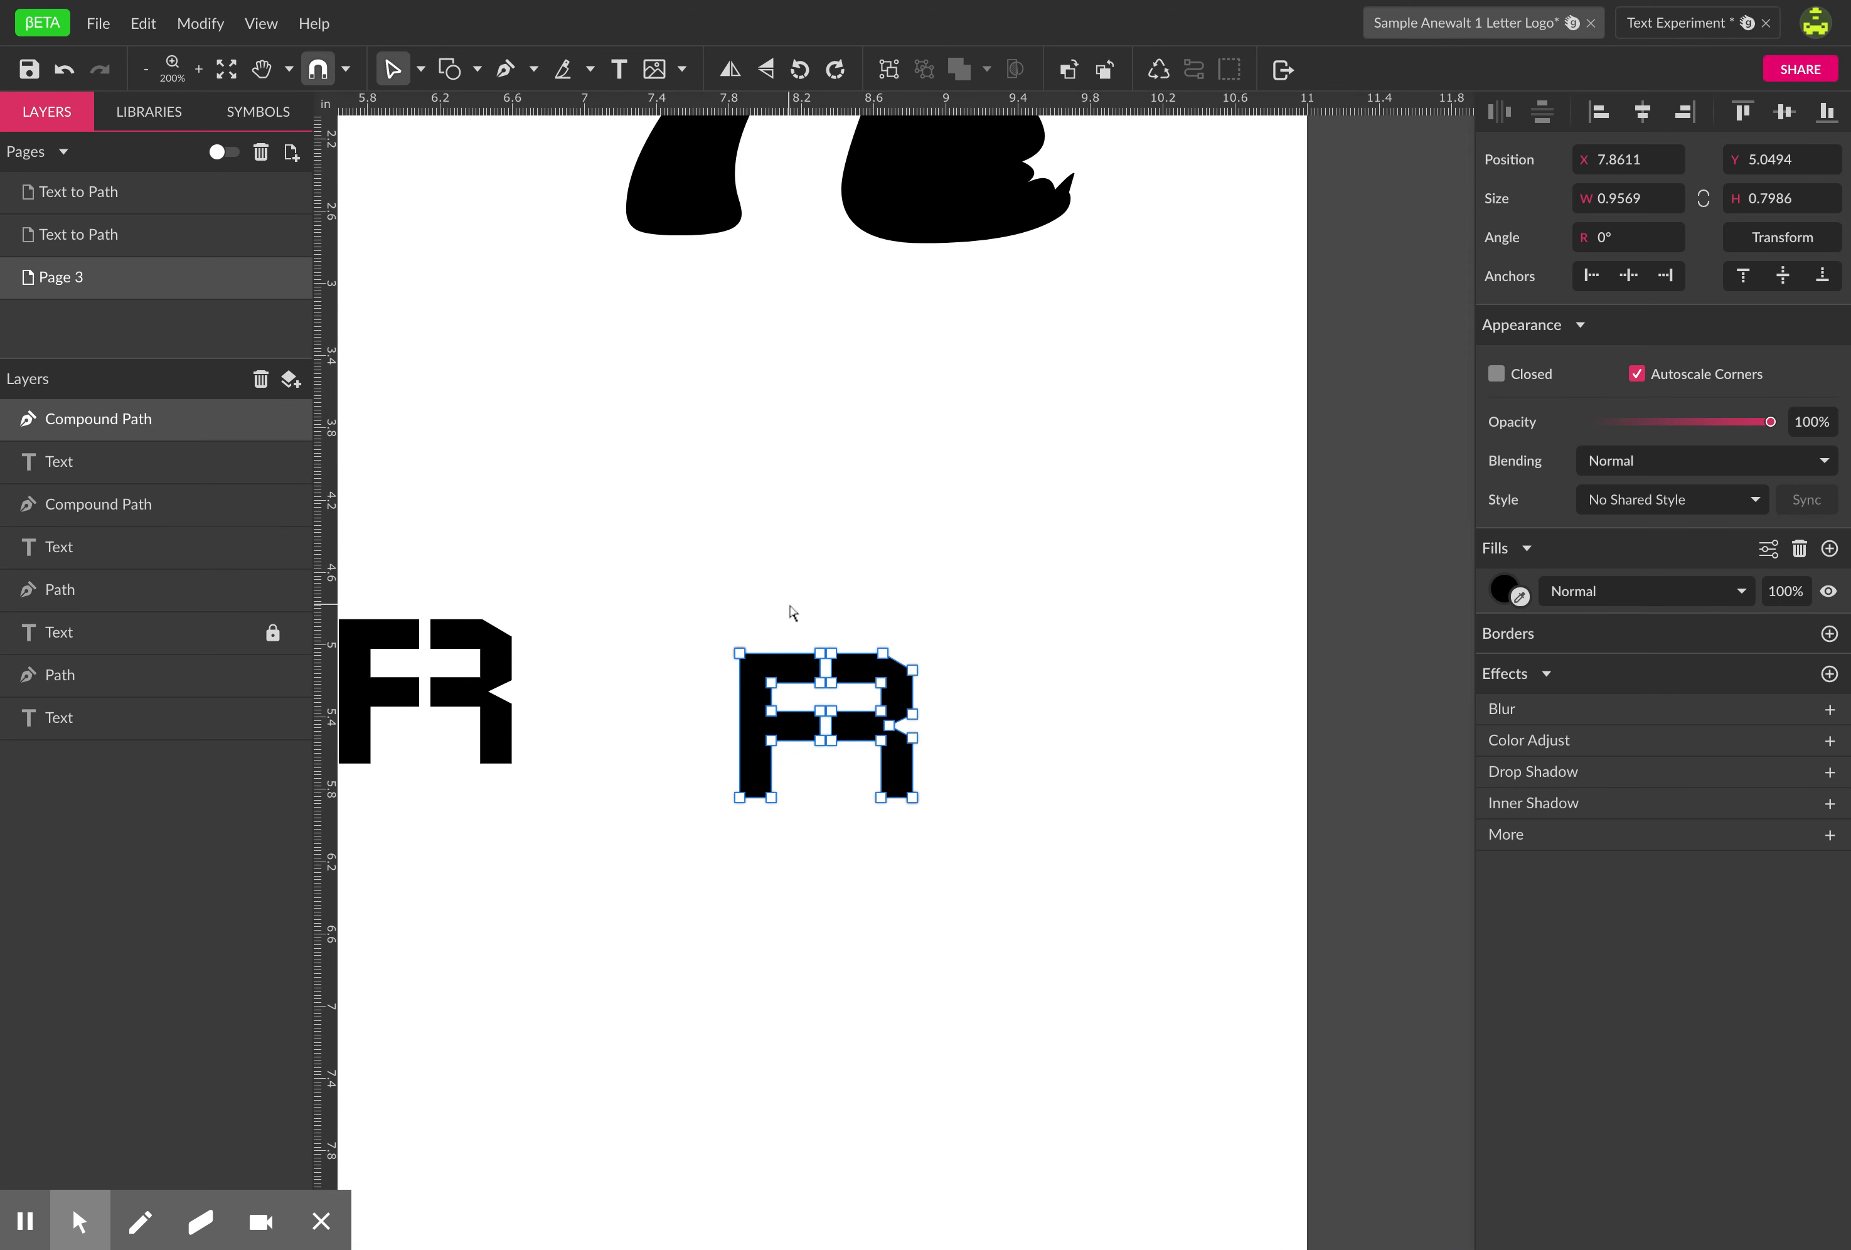
double_click(757, 714)
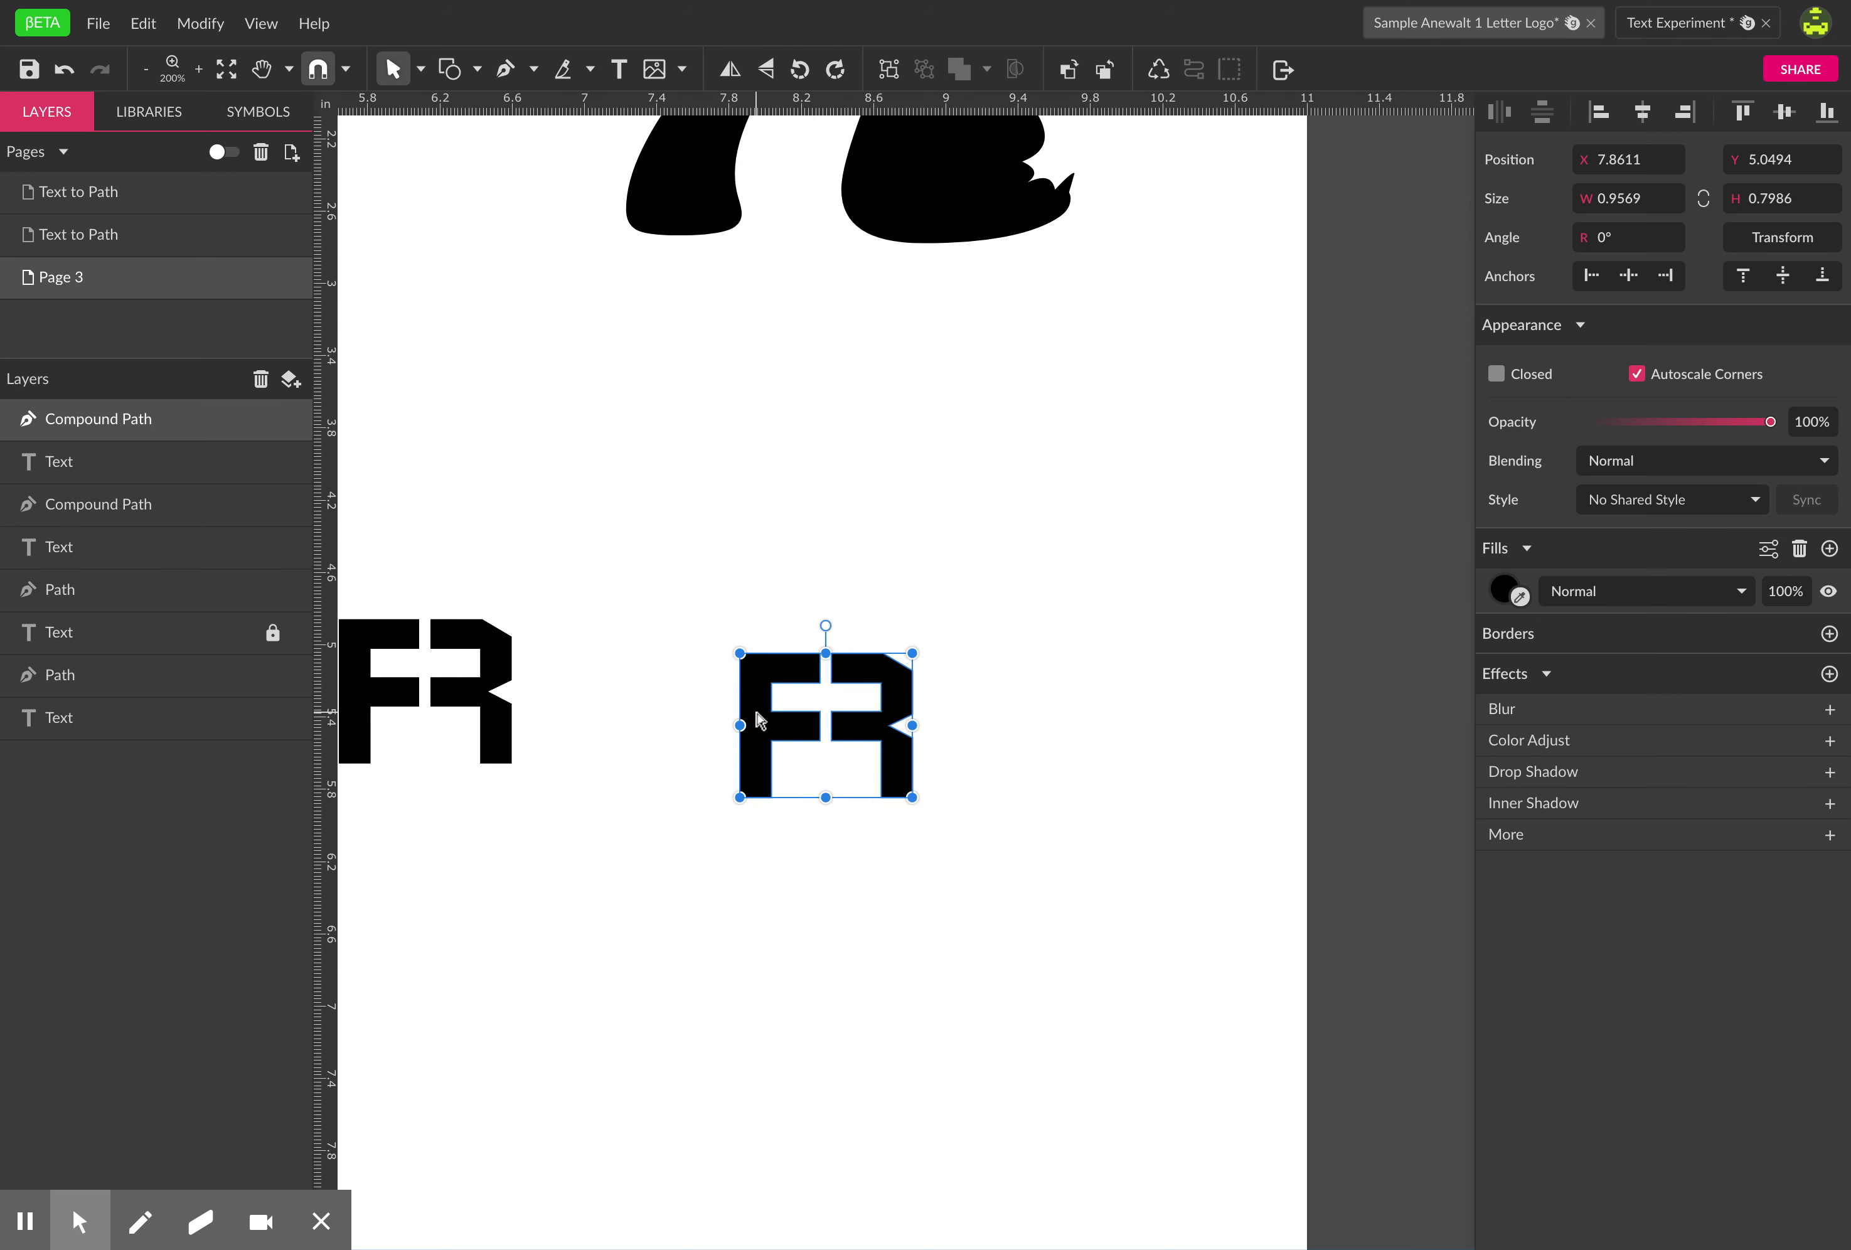
key(space)
scroll(824, 869, up, 1)
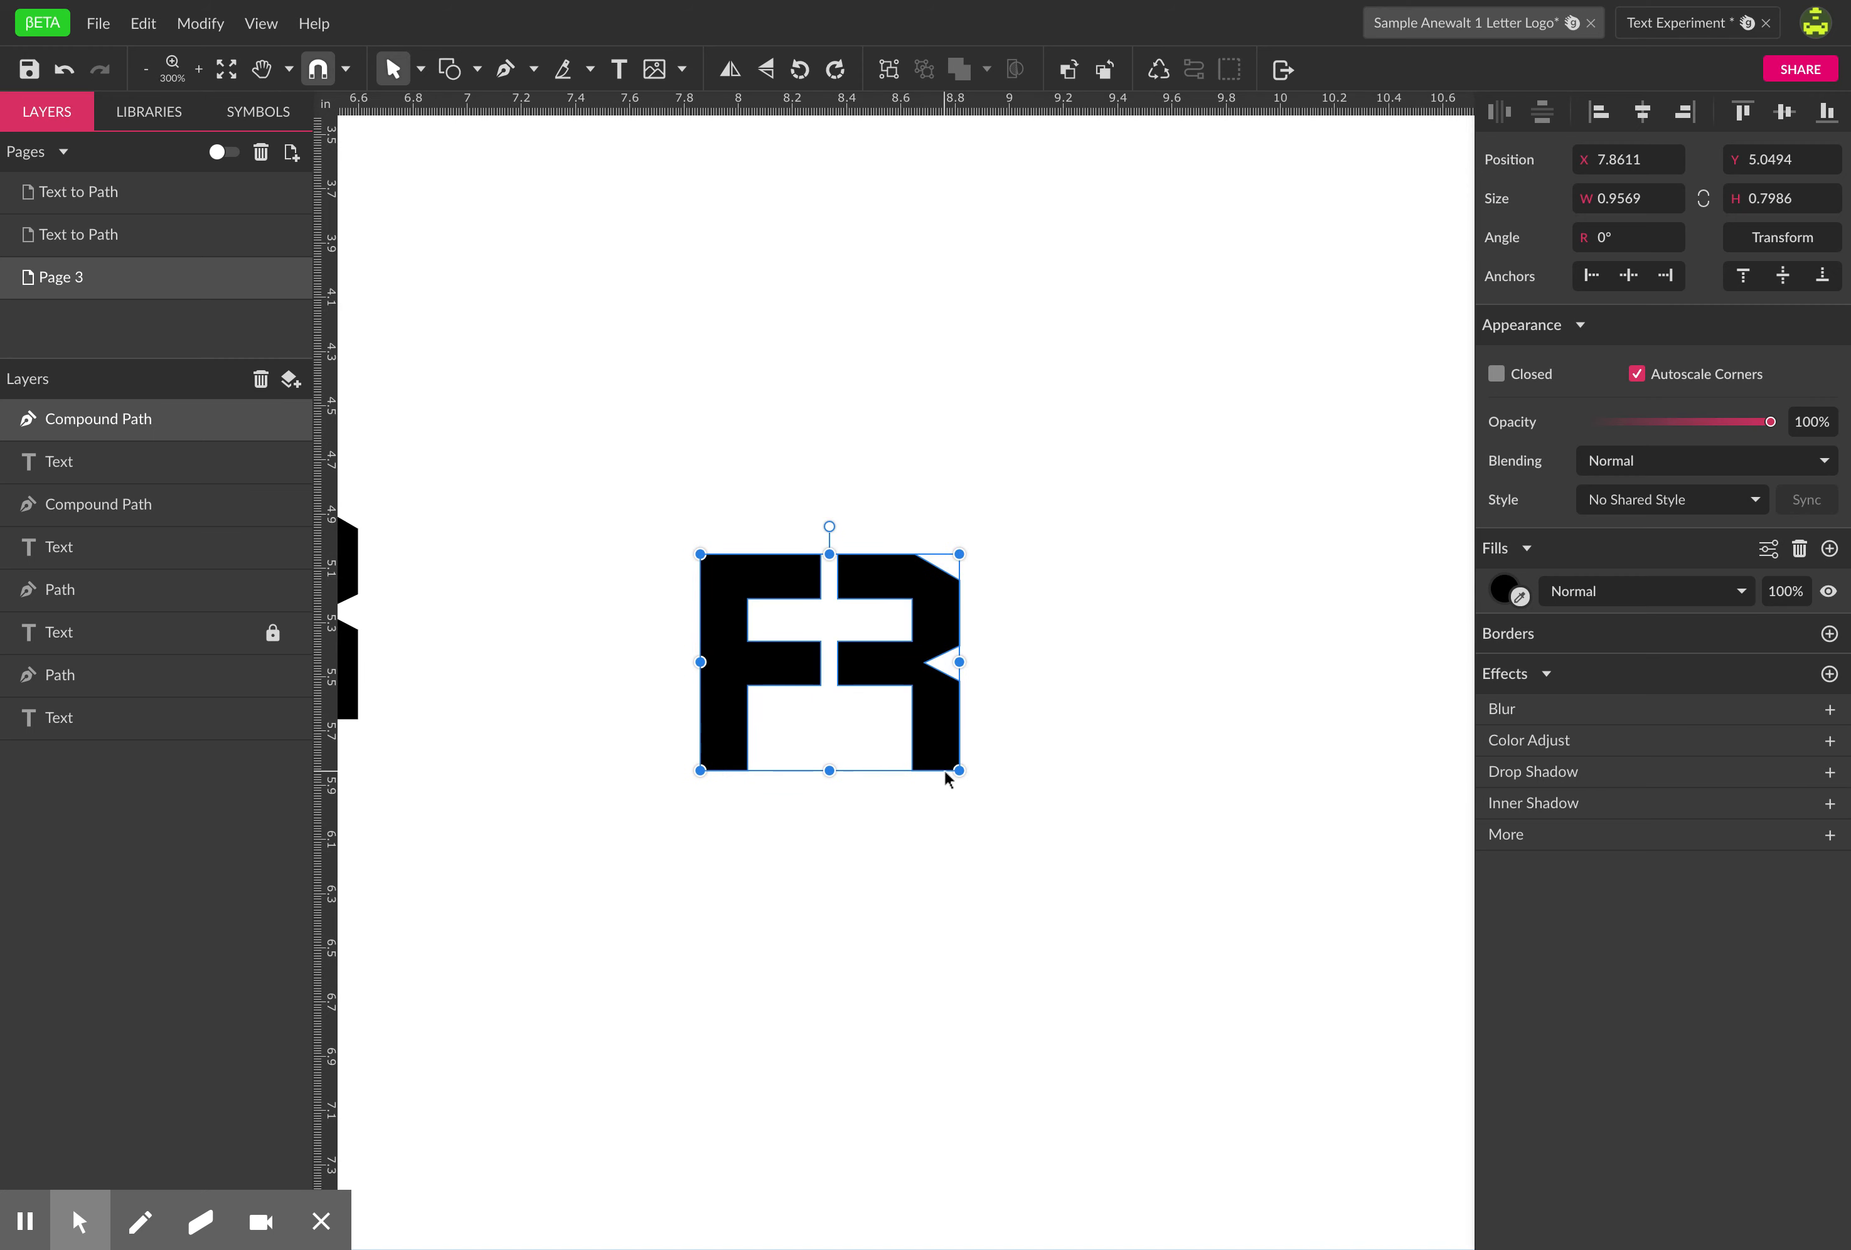
drag(954, 770, 1241, 1135)
drag(913, 855, 786, 629)
drag(1266, 909, 1502, 1104)
drag(949, 716, 743, 590)
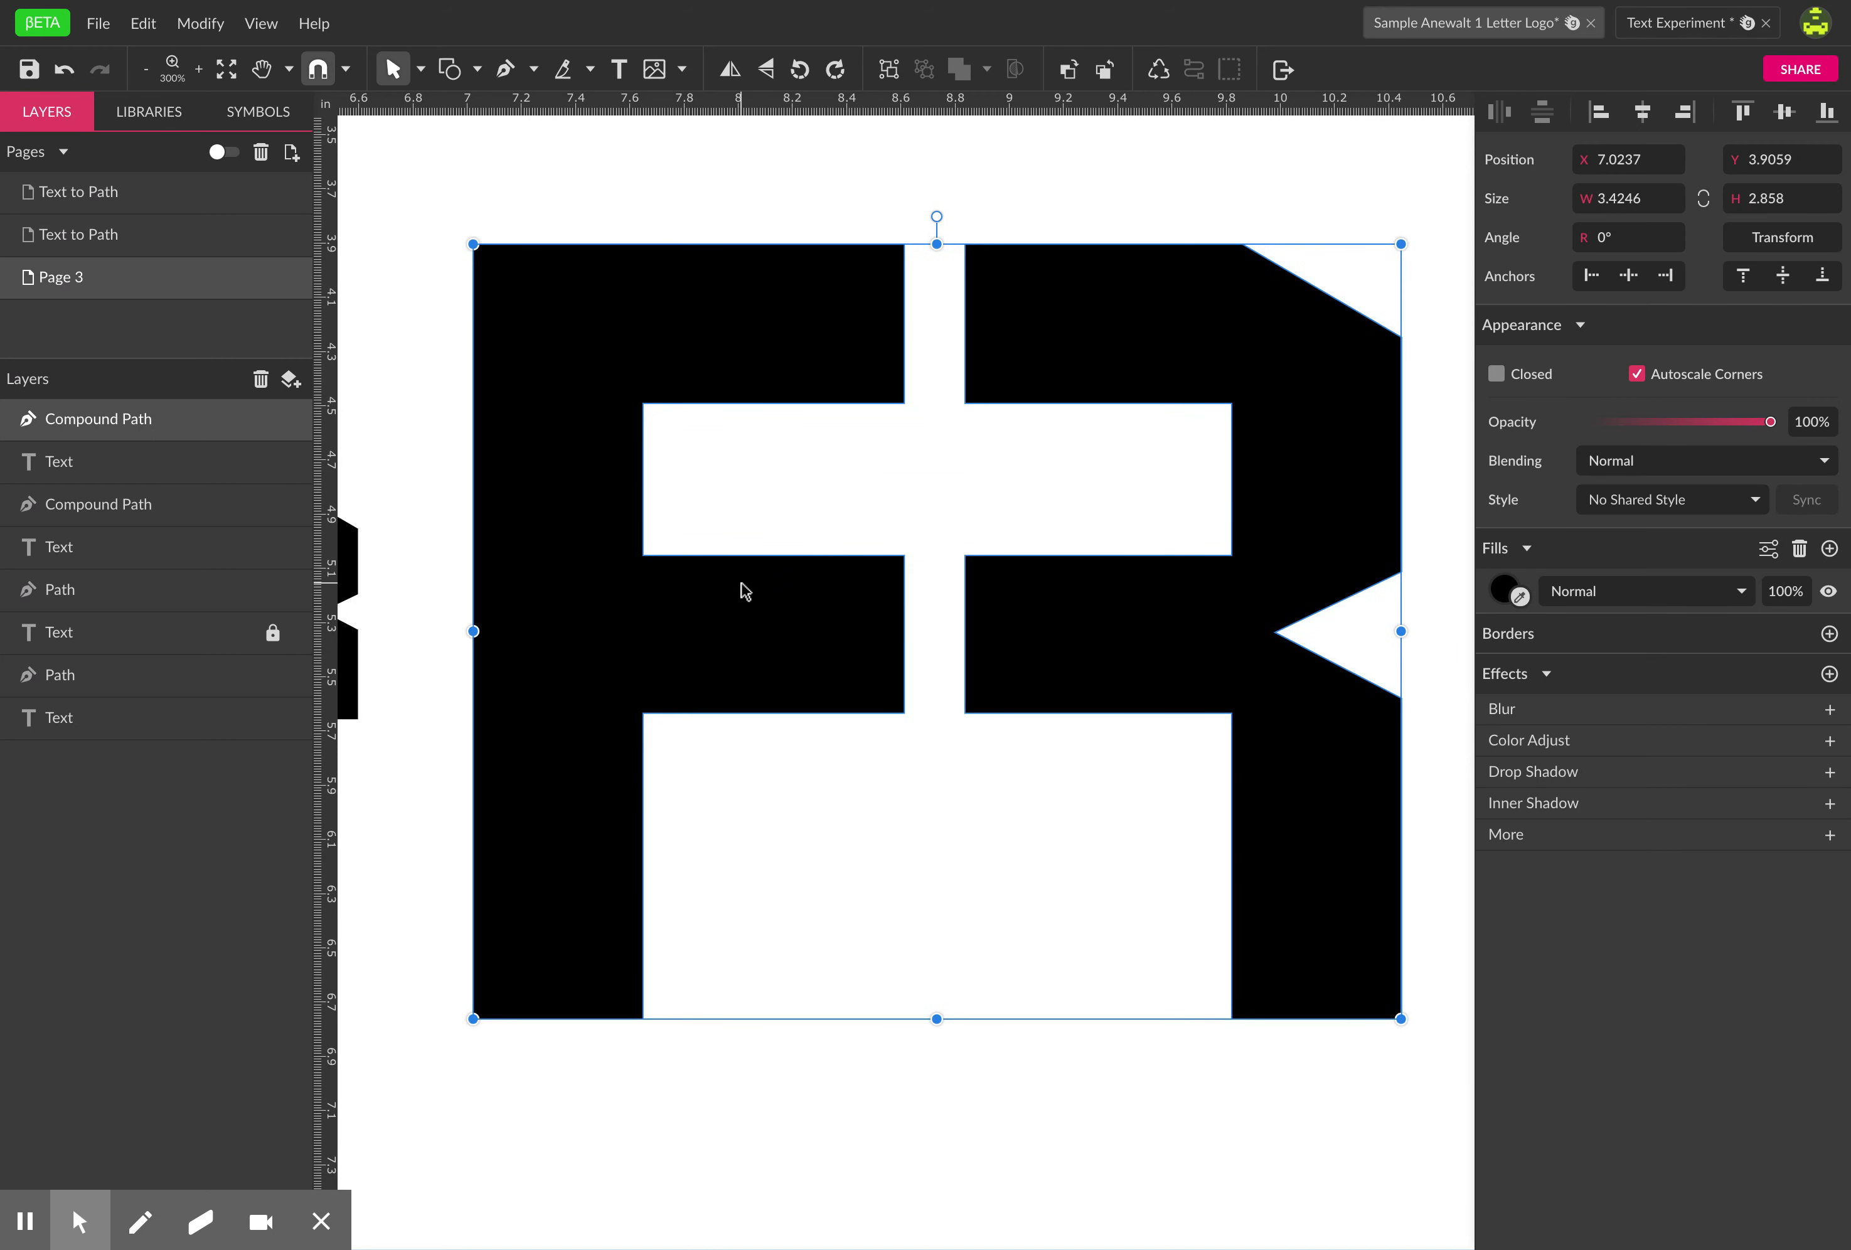
- Lengthen the large R's left leg by moving its two bottom nodes down to about Y 8.22 inches
click(421, 70)
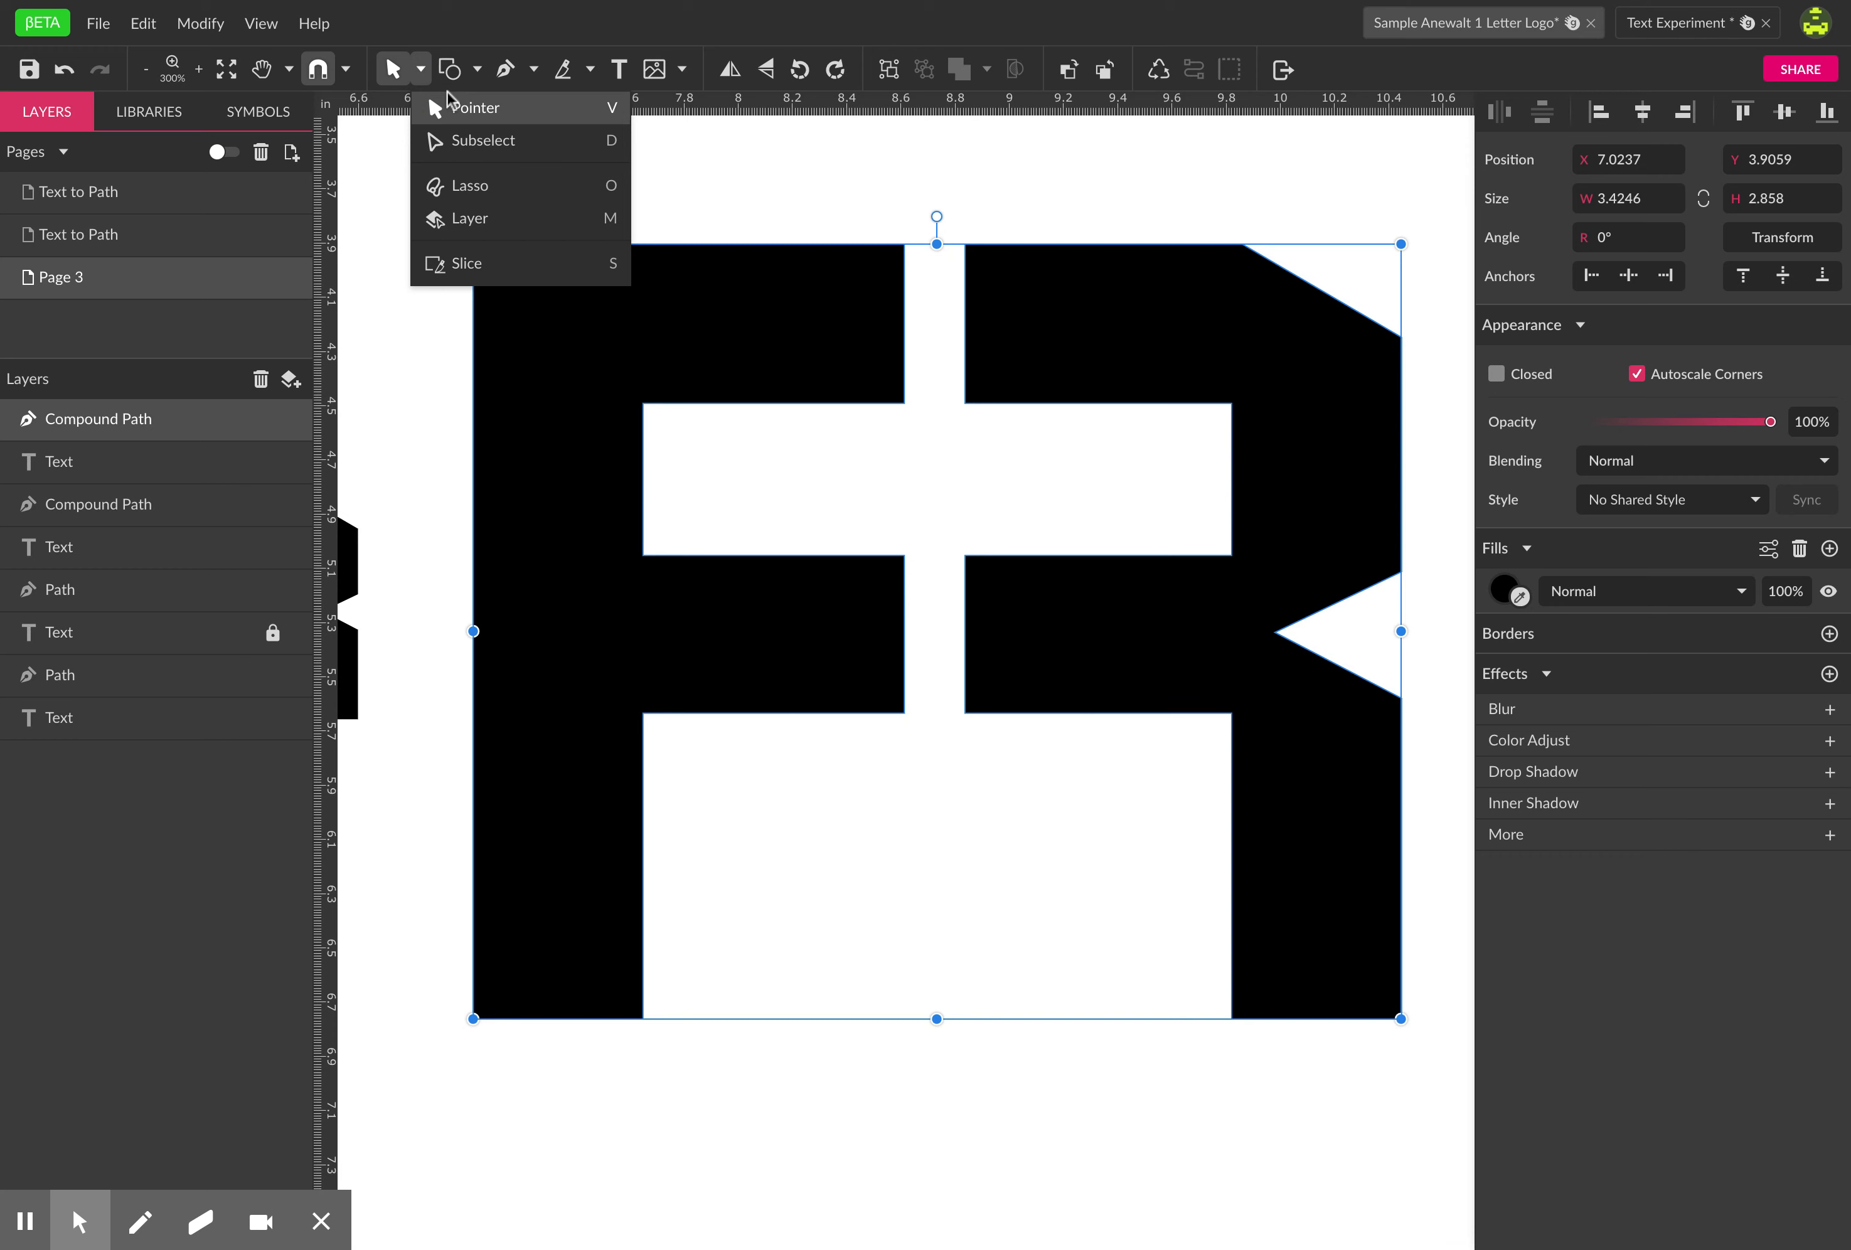
click(464, 148)
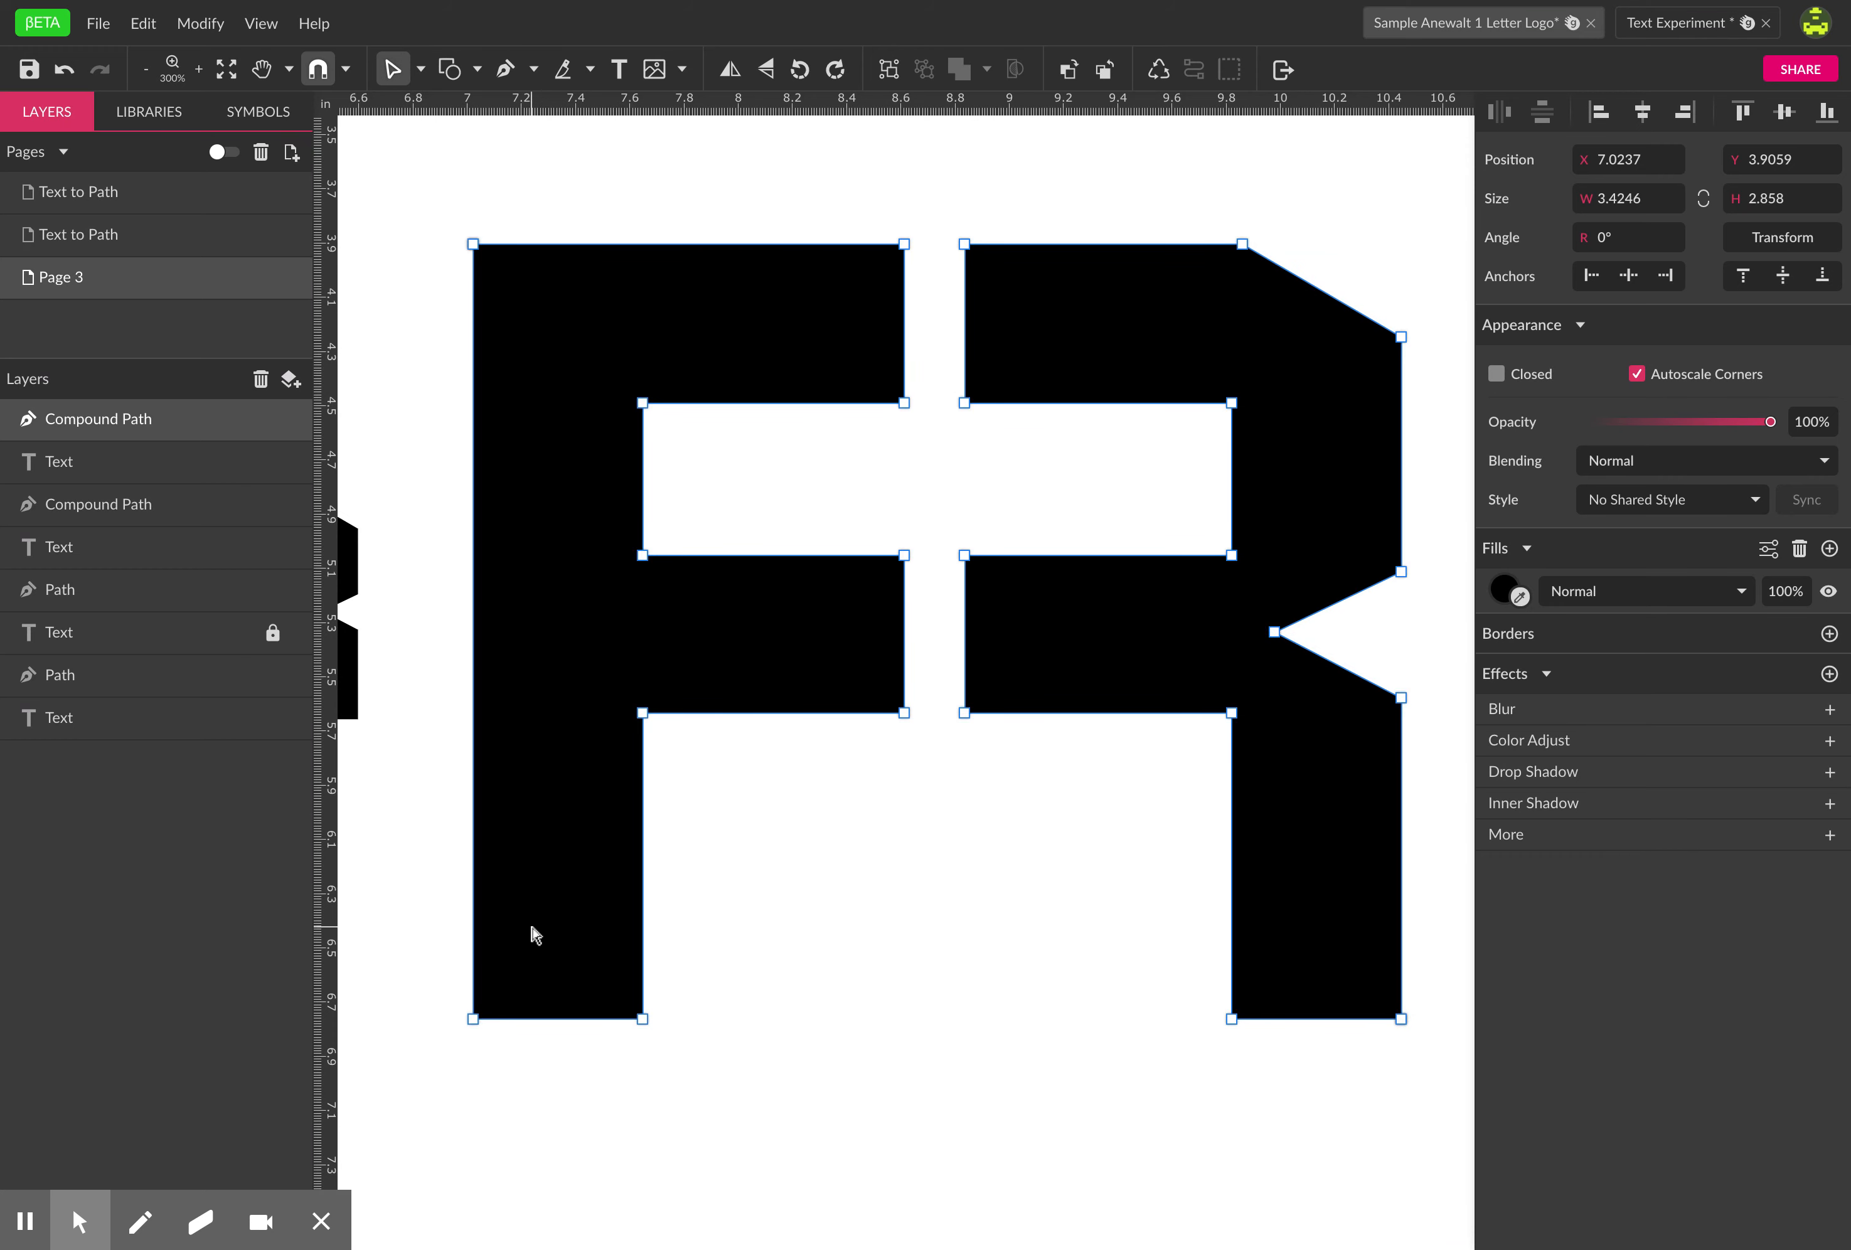
drag(691, 1117, 682, 848)
key(space)
drag(749, 1078, 775, 786)
drag(431, 668, 822, 841)
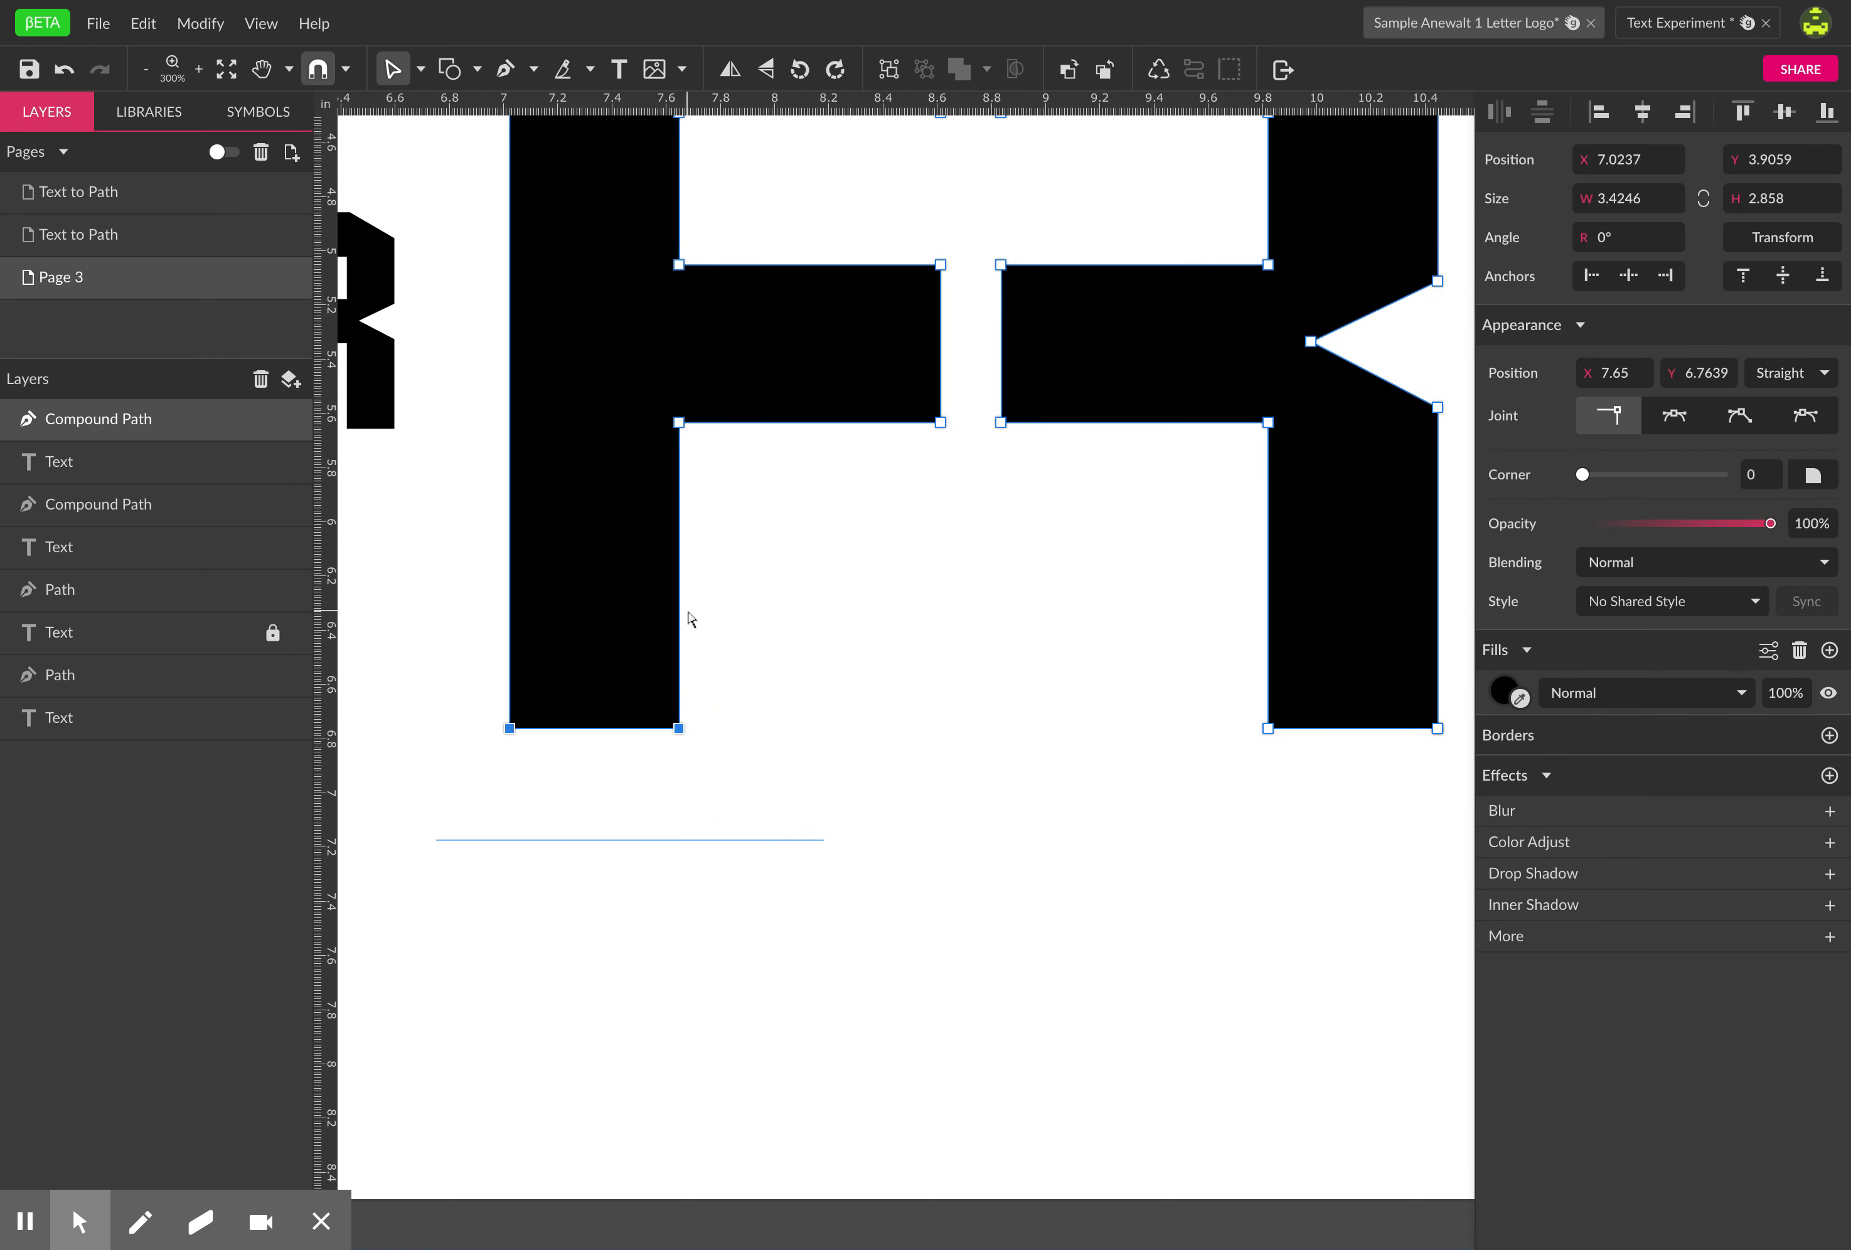
drag(683, 734, 680, 1126)
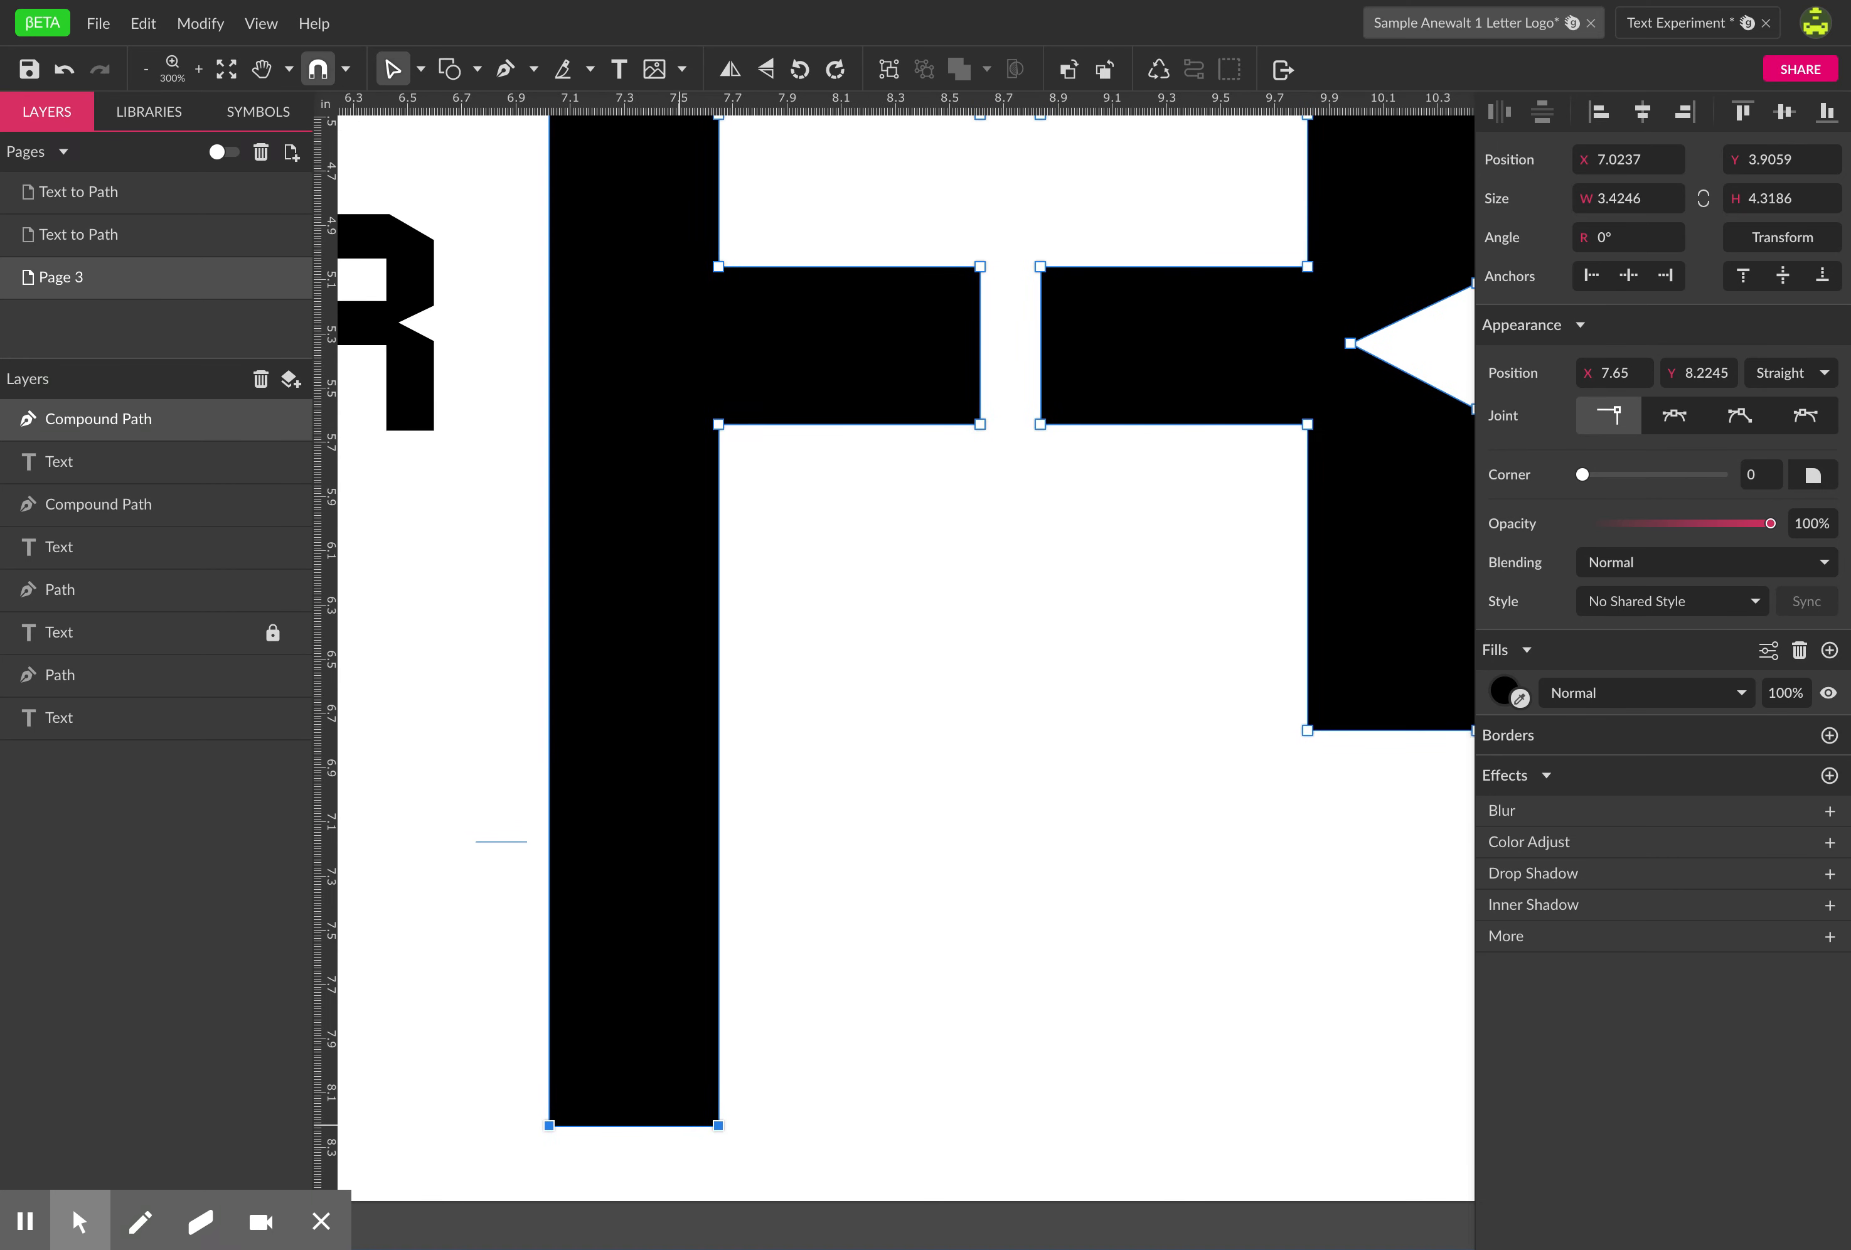
- Lengthen the R's right leg by moving its bottom nodes down, making the path about 4.41 inches high
key(space)
drag(1351, 785, 979, 748)
drag(878, 610, 1220, 838)
drag(1117, 699, 1126, 1114)
click(721, 617)
- Add two nodes on the inner end of the R's left middle bar and pull them in to about X 7.91 inches
key(space)
drag(751, 572, 1079, 897)
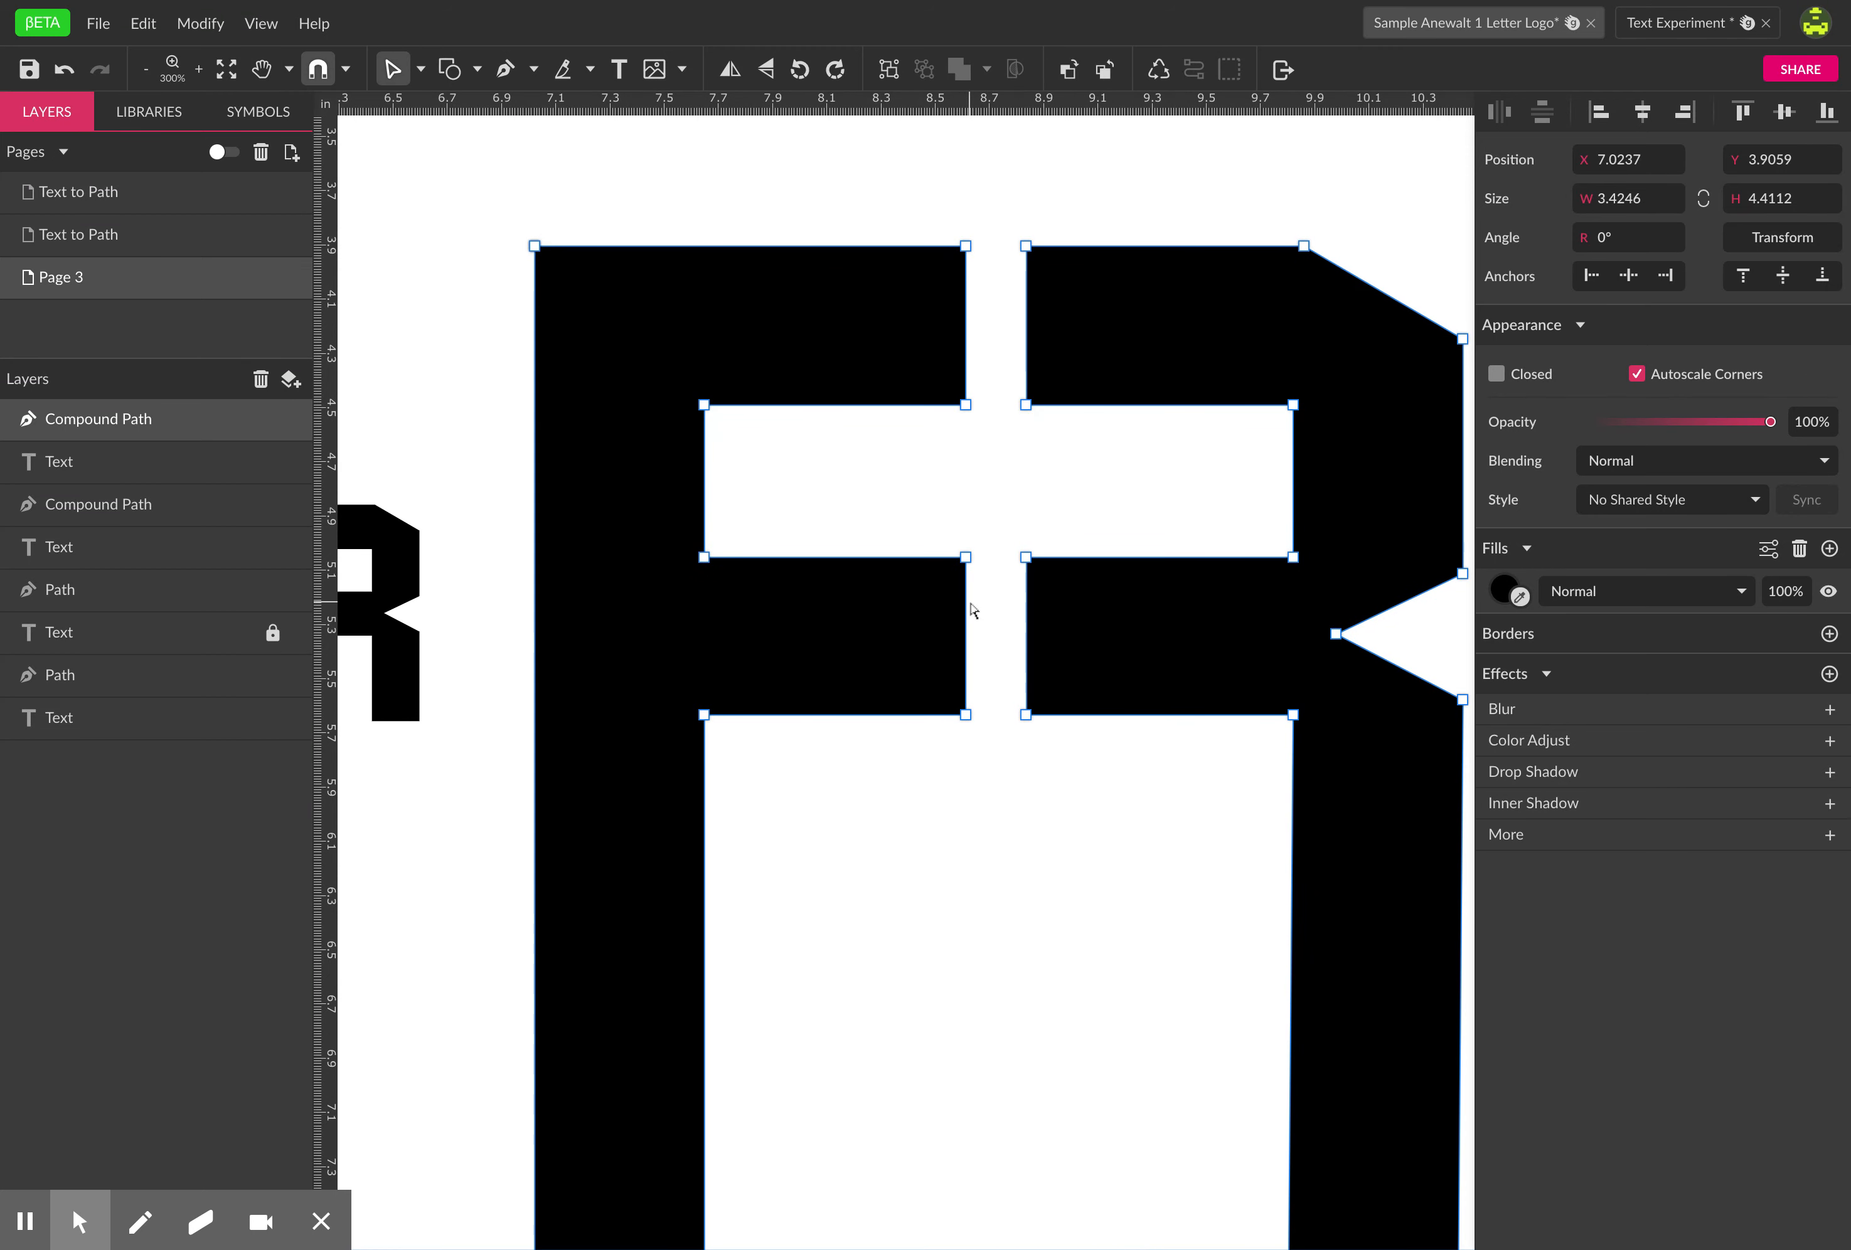
click(967, 583)
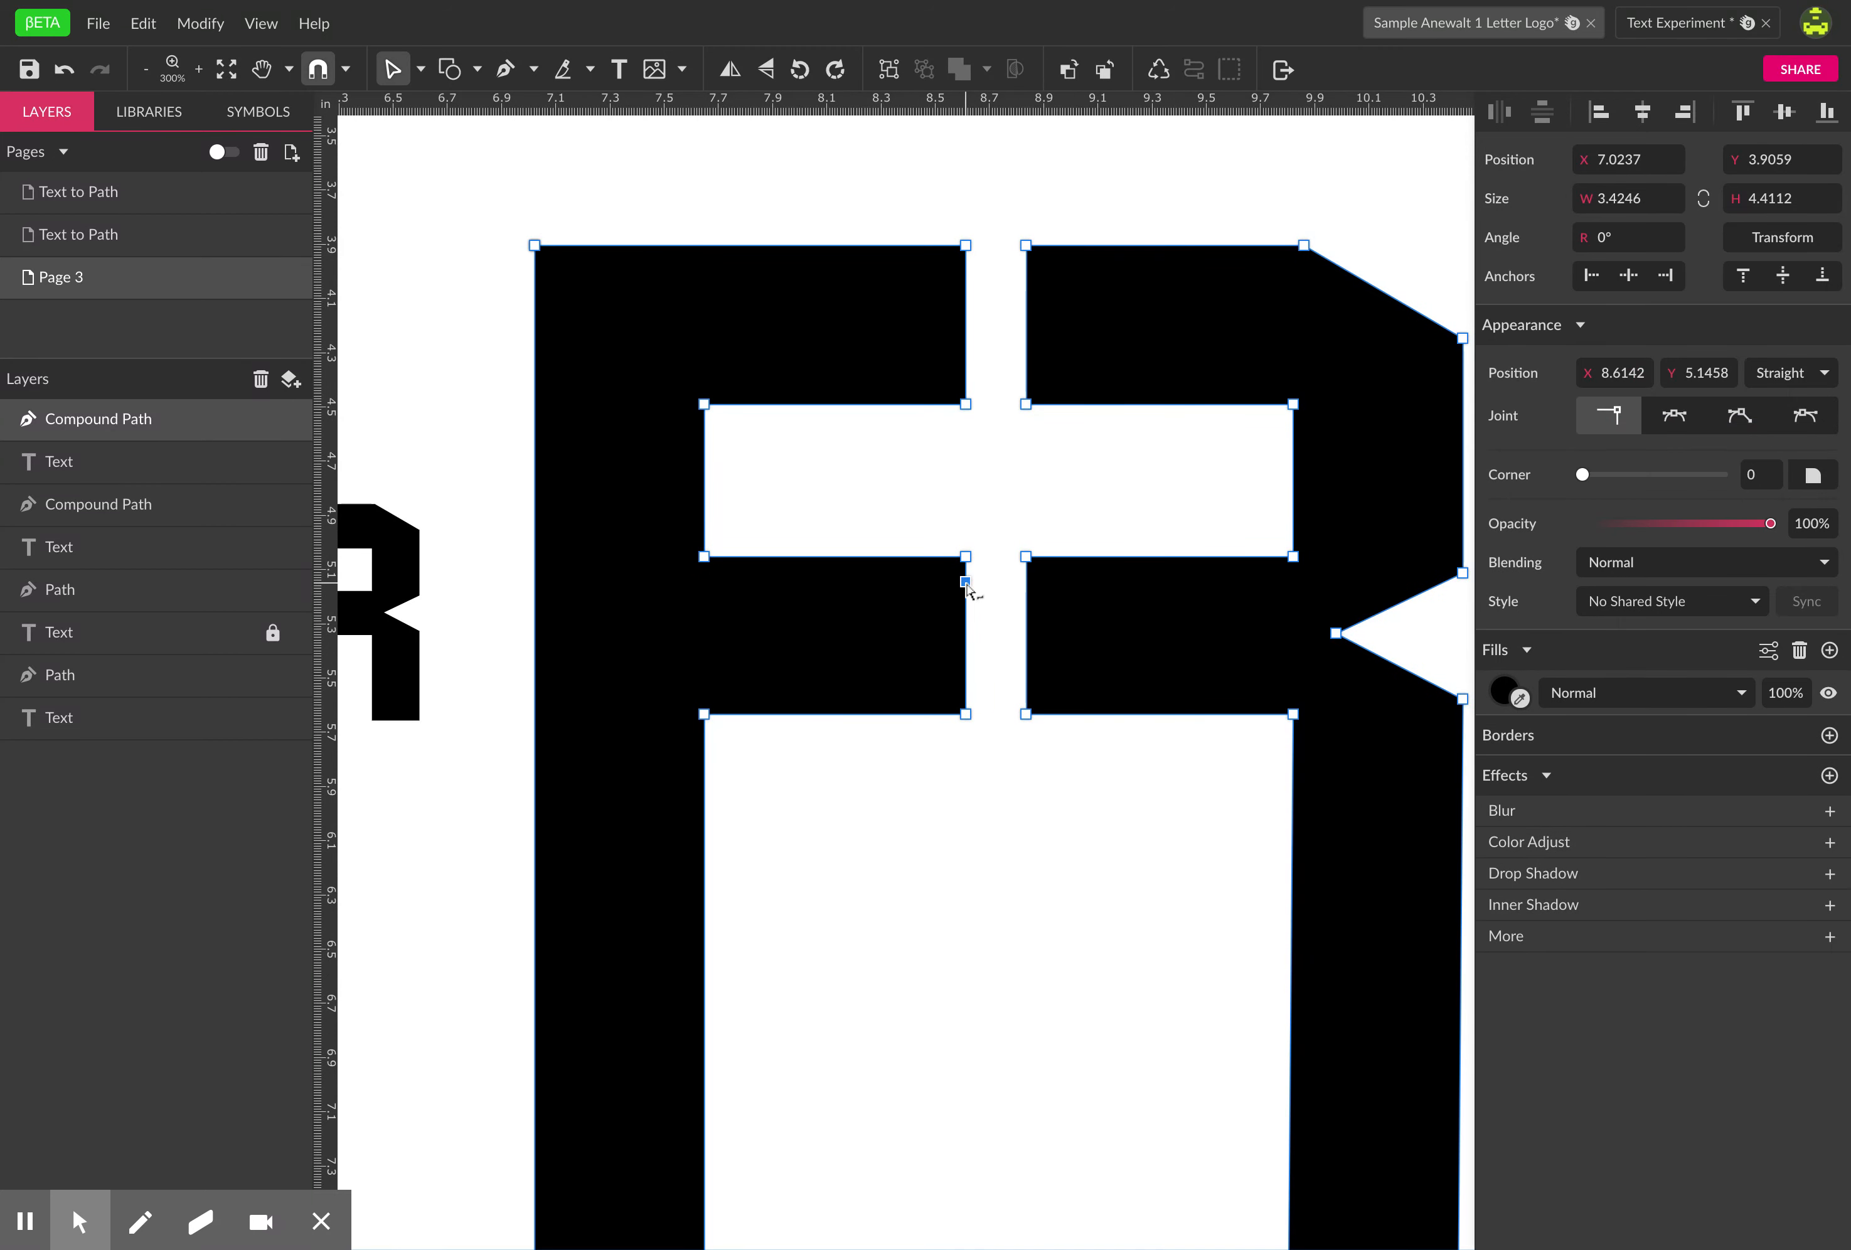
drag(989, 575, 775, 684)
click(976, 653)
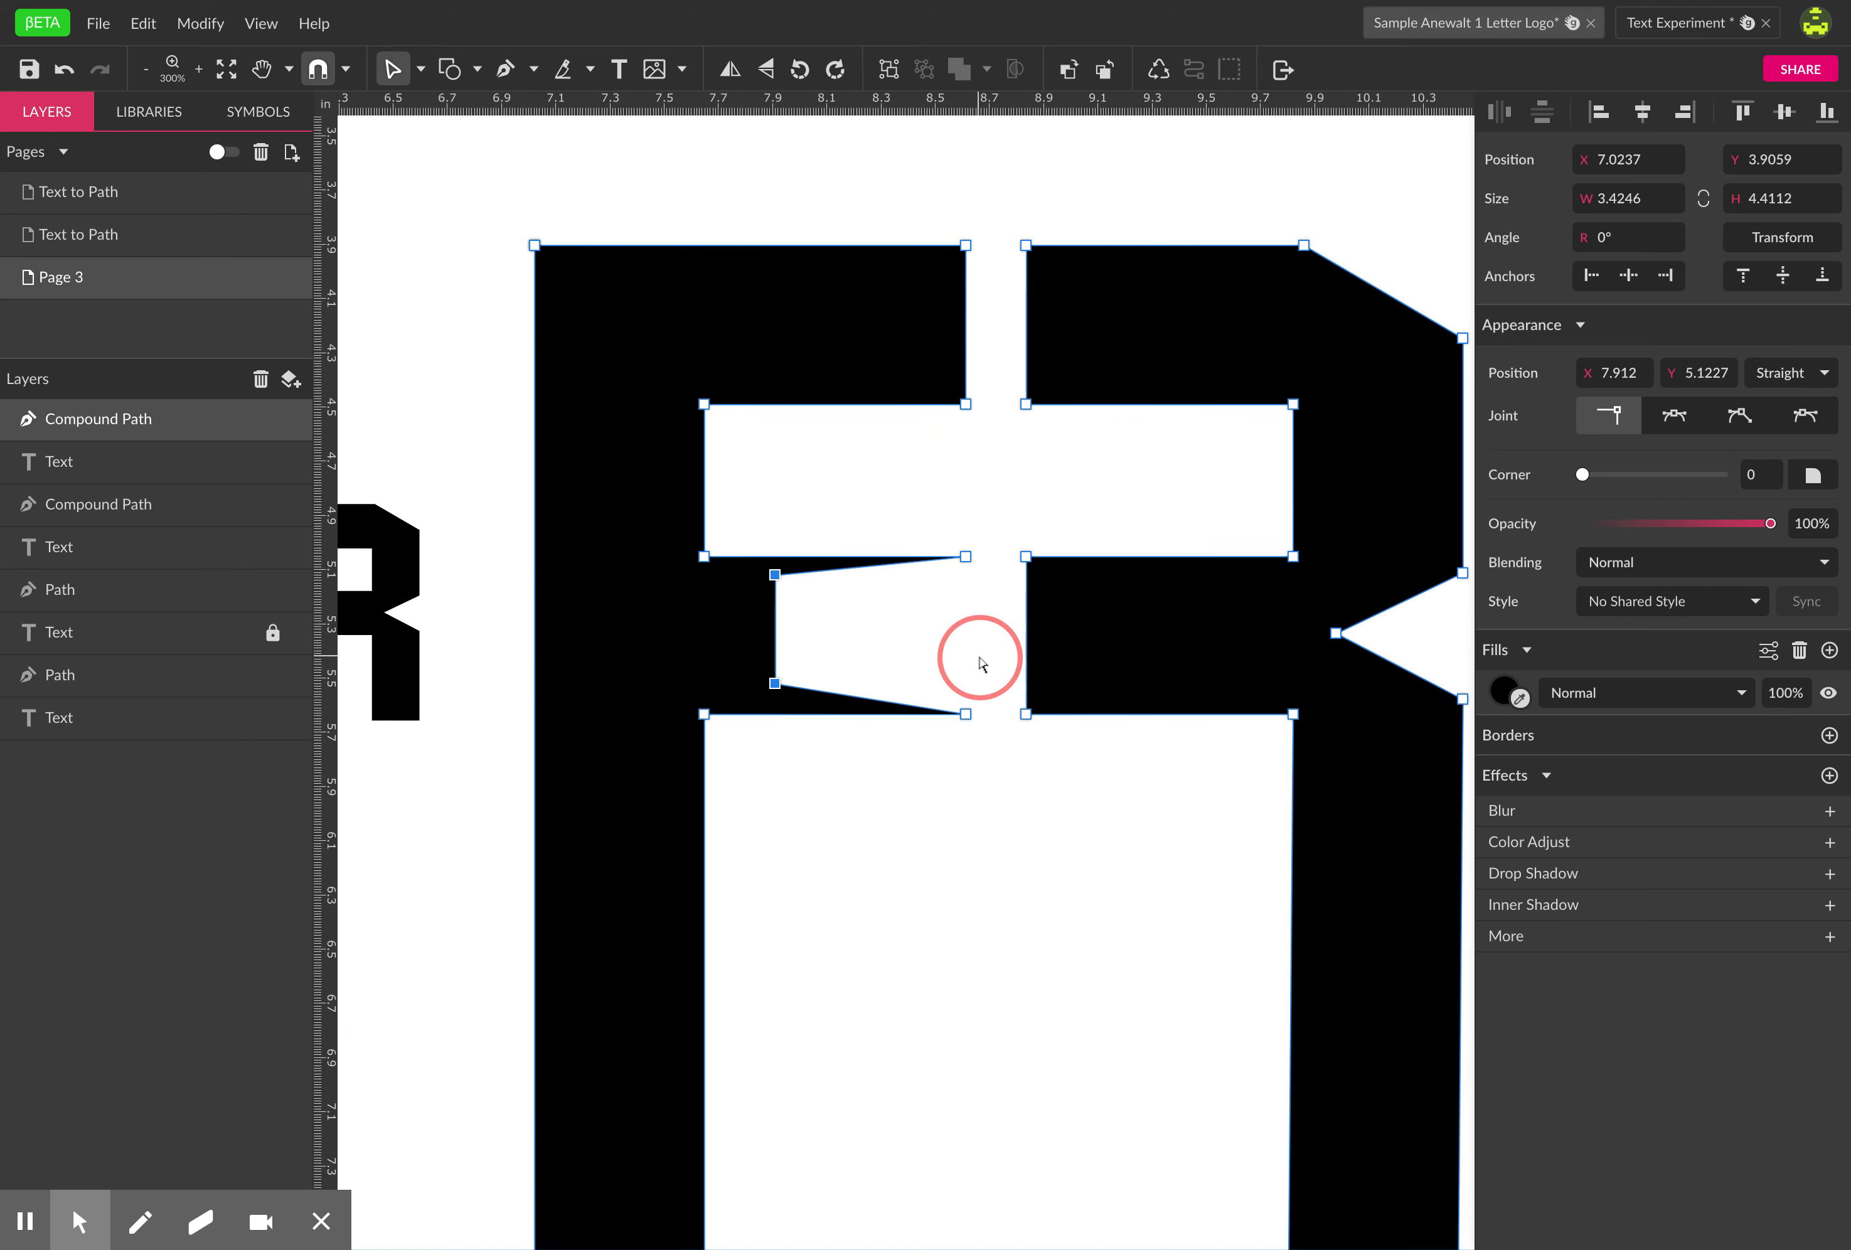
- Add two nodes on the inner end of the R's right middle bar and pull them inward to form a matching notch
click(1028, 594)
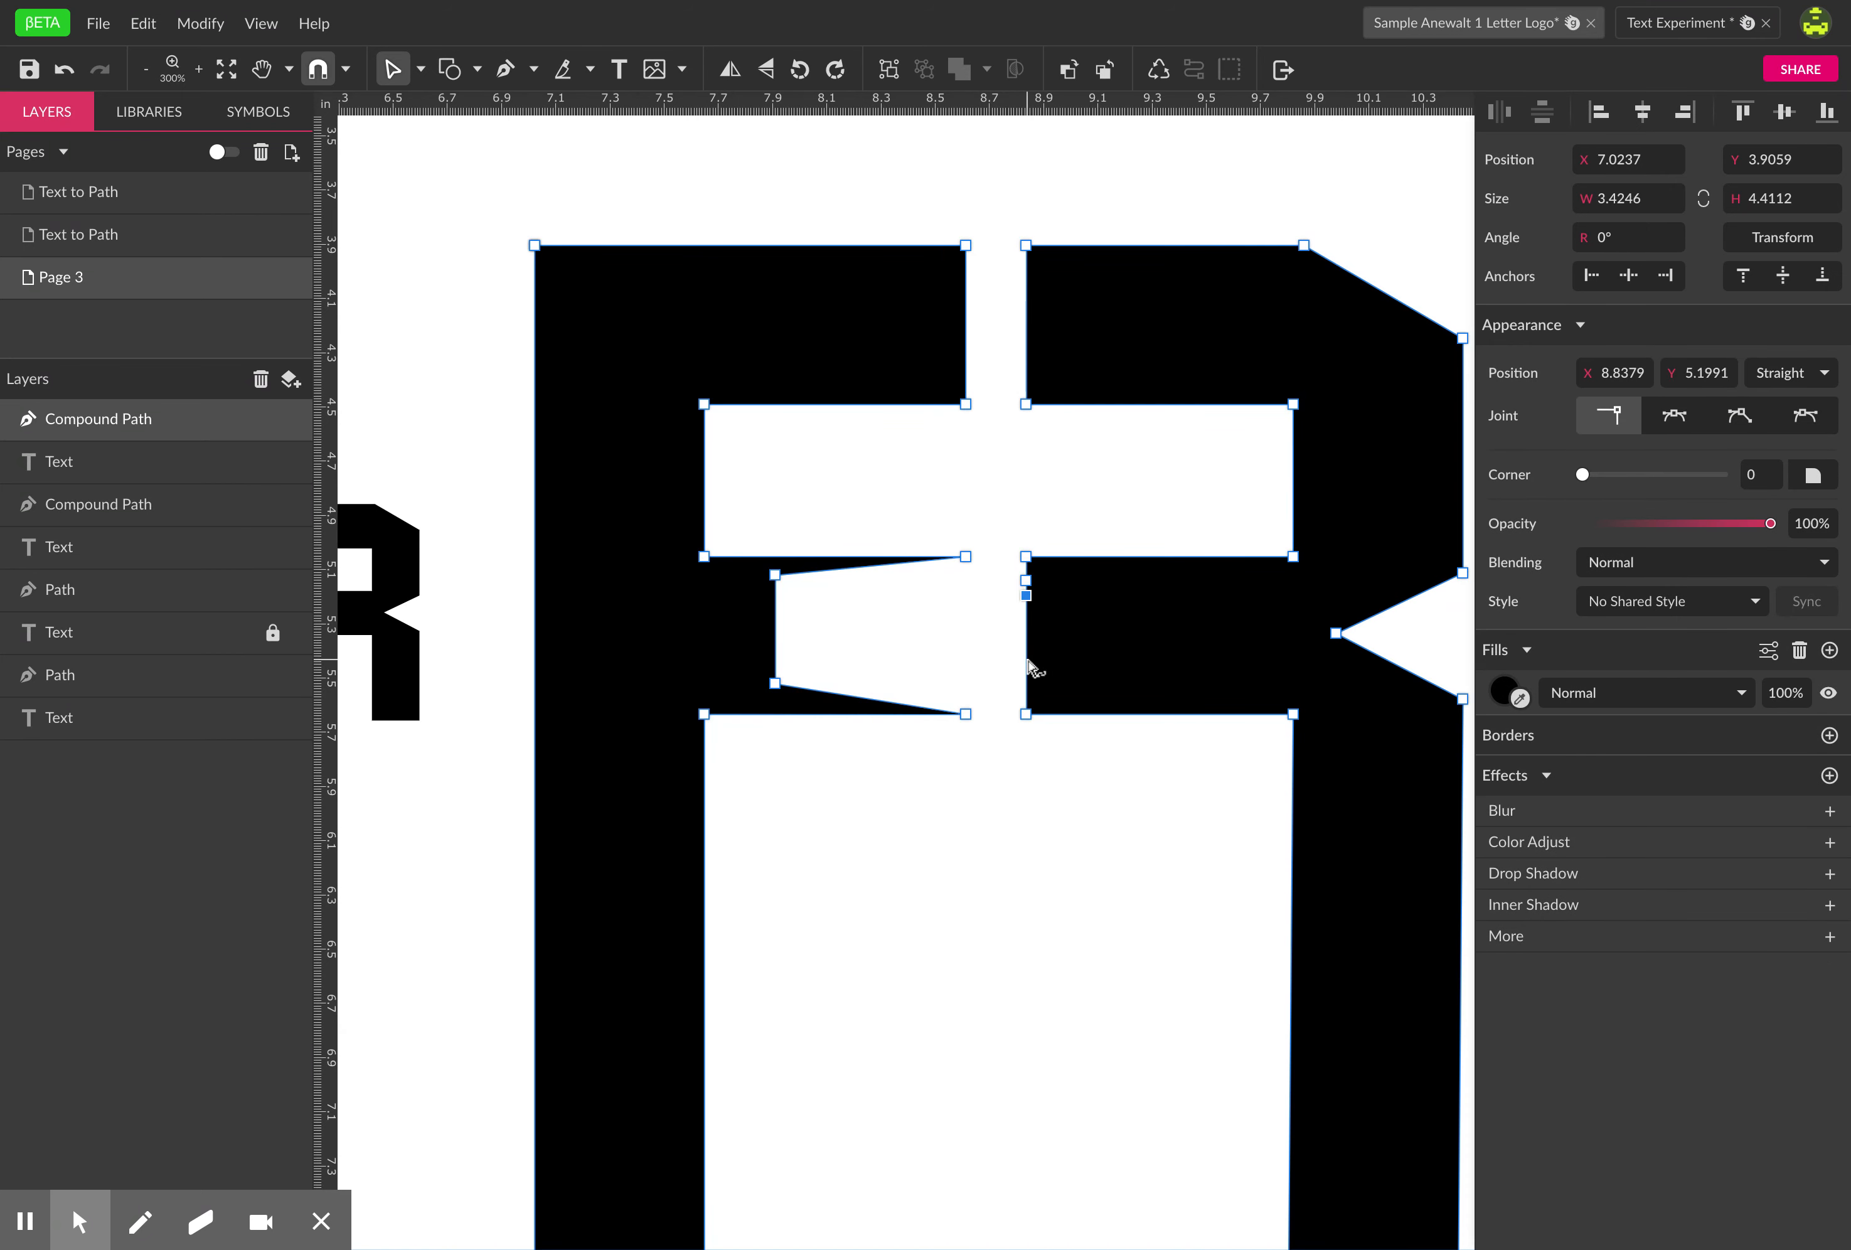
drag(1028, 687, 1029, 702)
click(1028, 676)
drag(1007, 587, 1261, 678)
click(1180, 800)
- Compare the reshaped R with the other letter designs across the page
key(z)
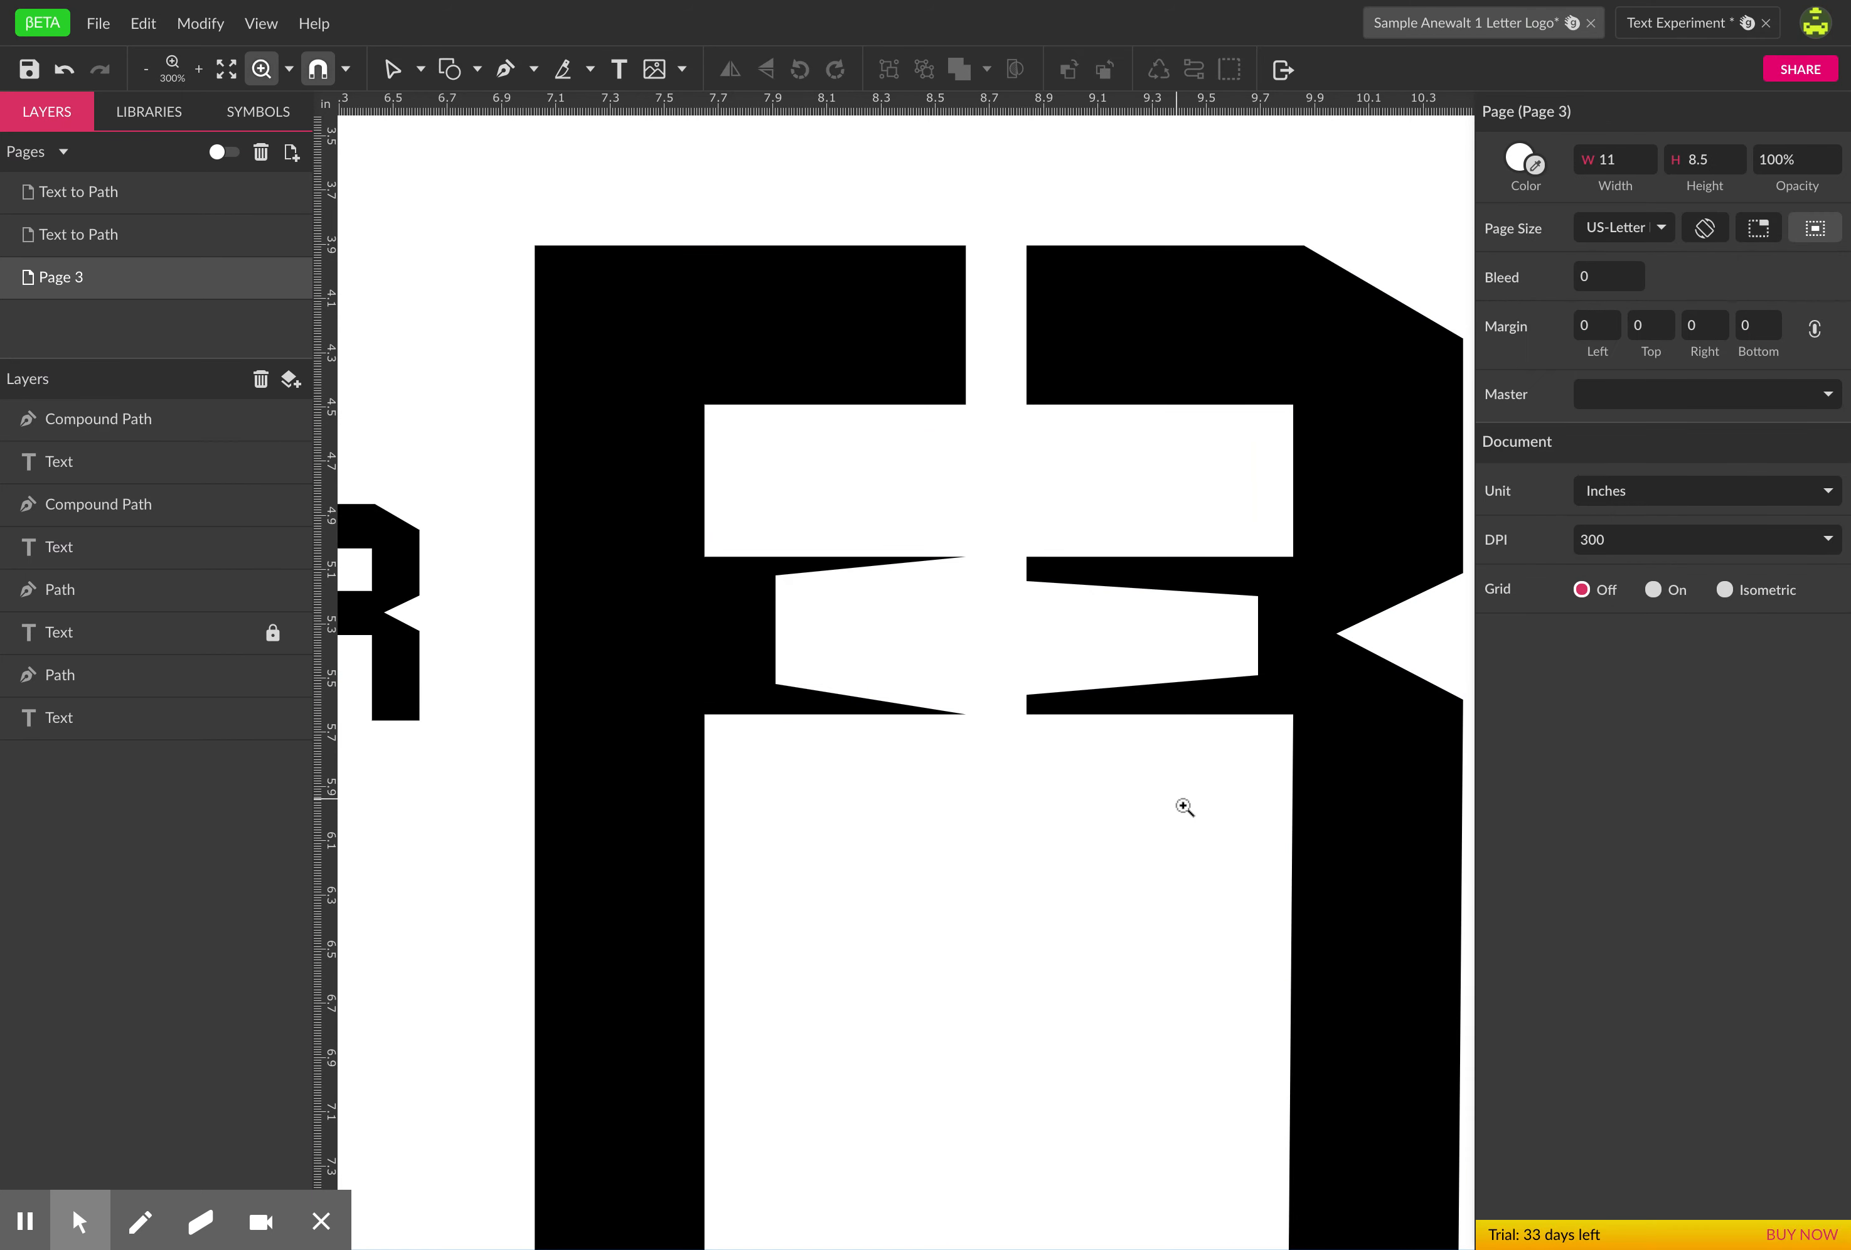
alt+click(1180, 804)
drag(1068, 880, 1212, 857)
drag(708, 801, 960, 817)
key(v)
click(661, 823)
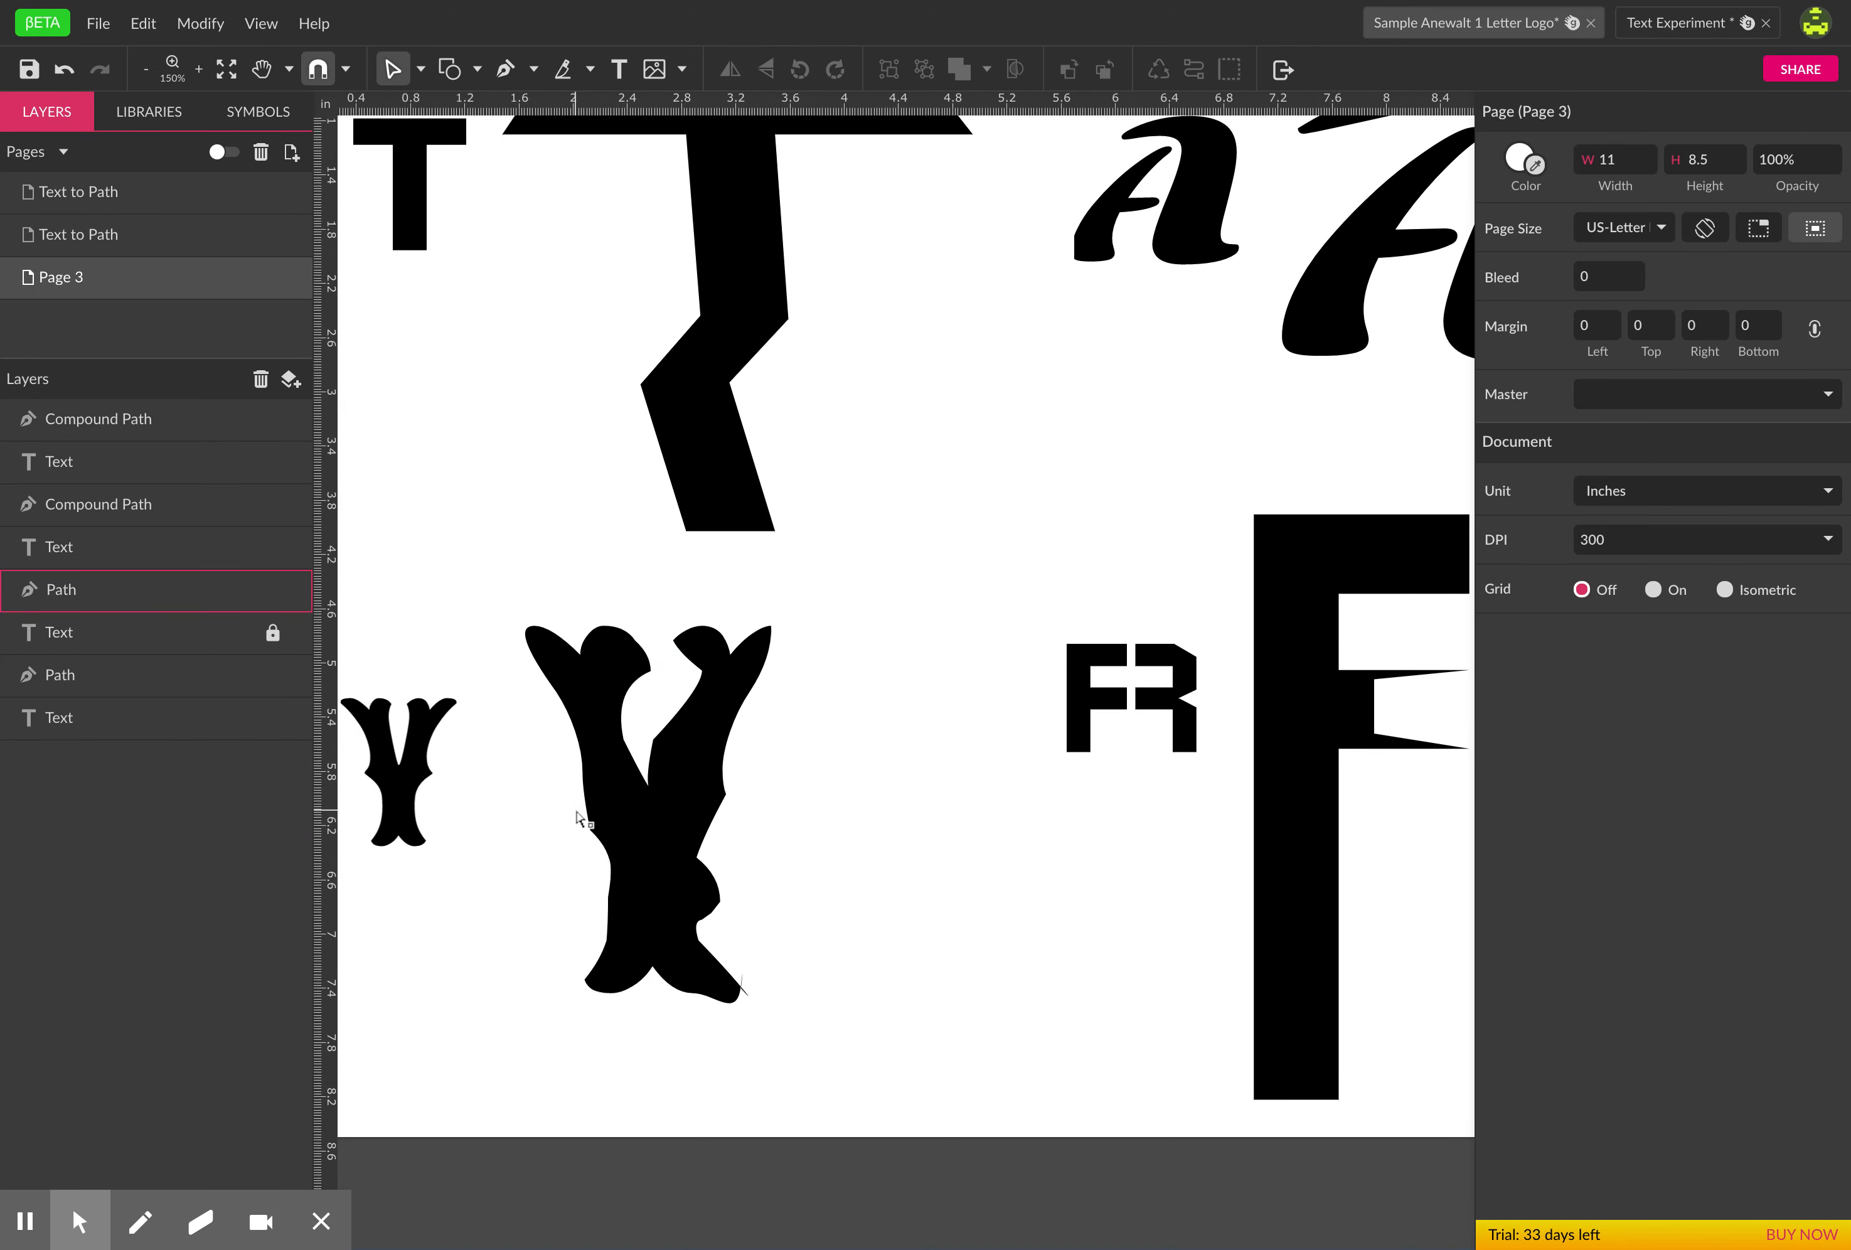
key(h)
drag(961, 861, 905, 1036)
key(space)
drag(951, 661, 604, 616)
key(v)
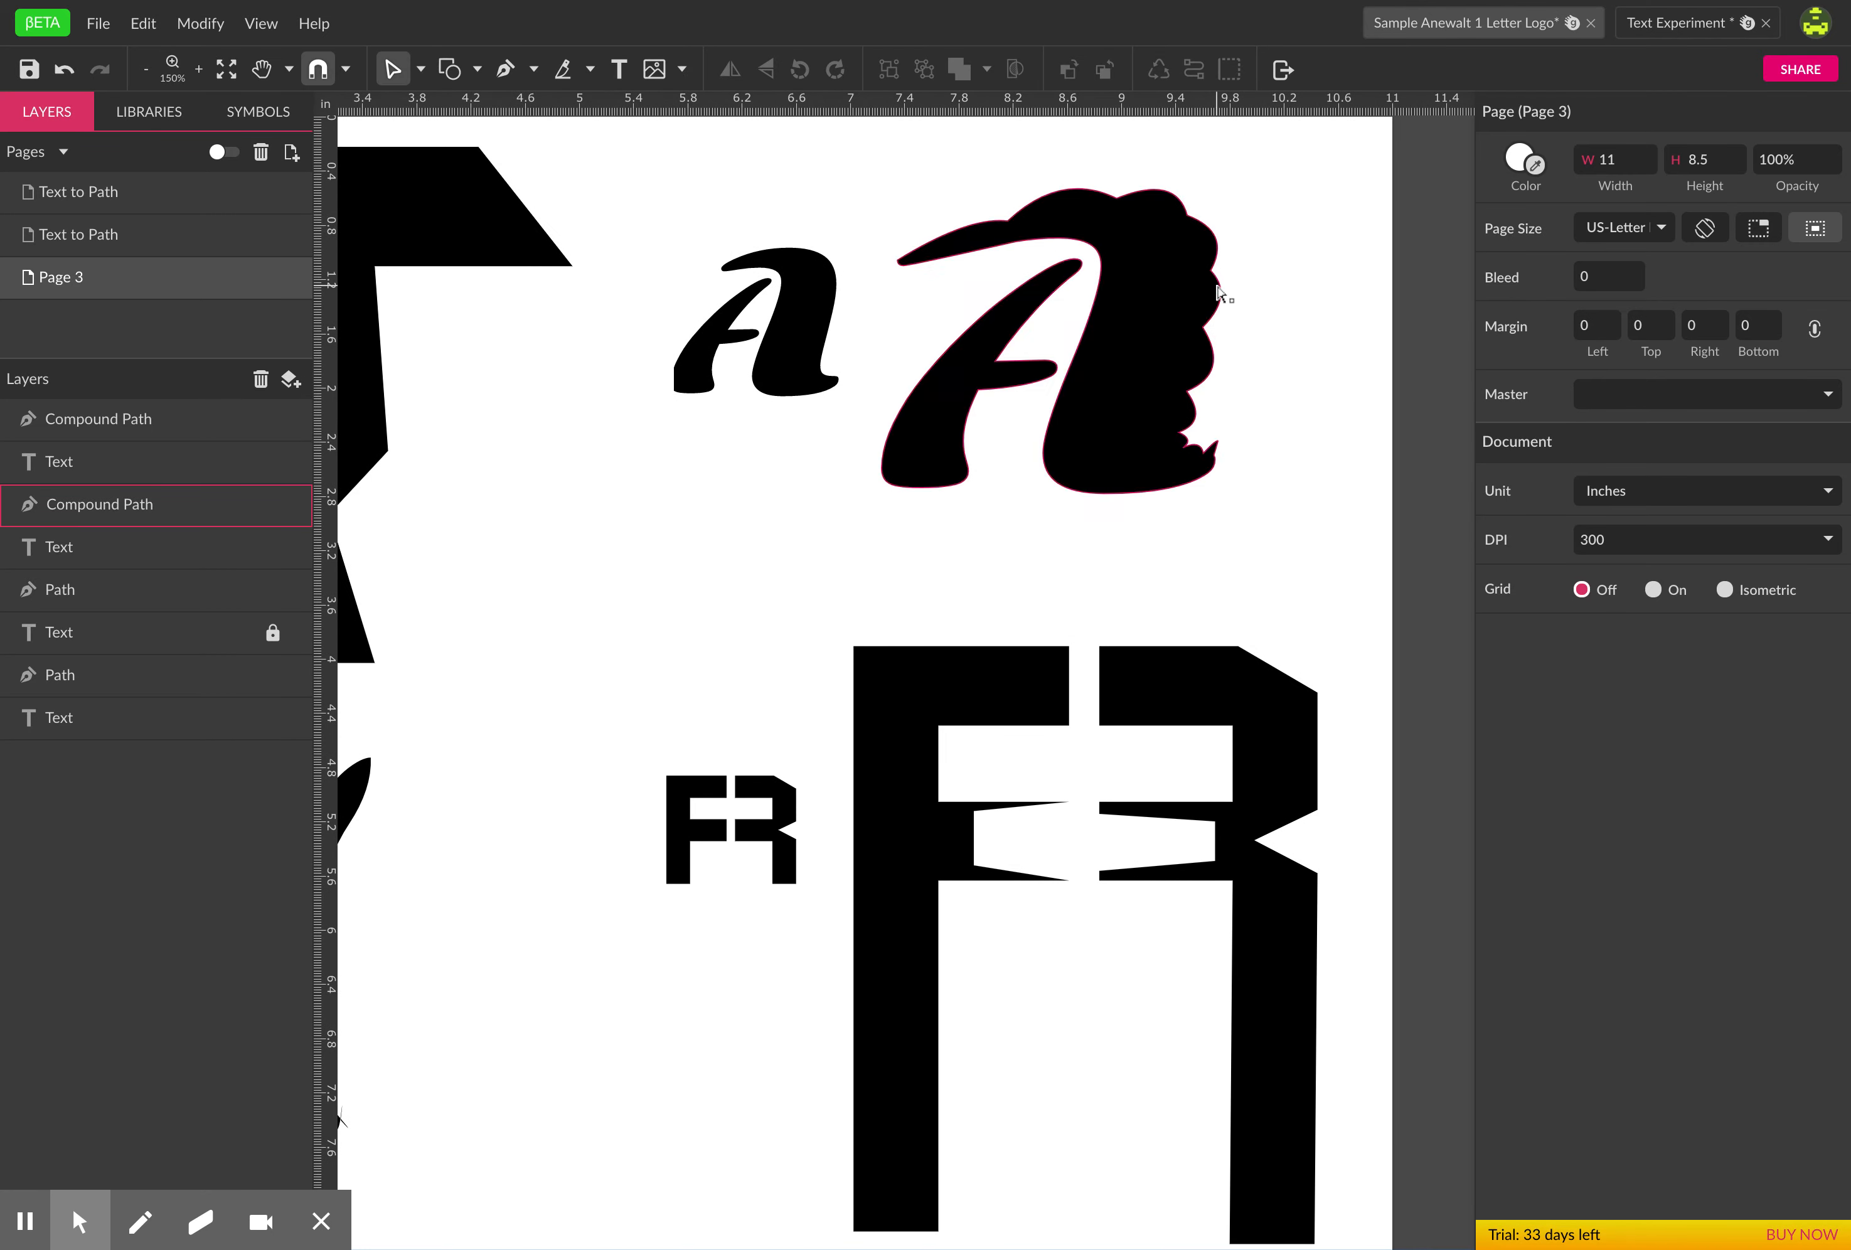
- Add four nodes along the outer edge of the R's left stem
key(space)
key(space)
drag(685, 1021, 797, 837)
scroll(969, 838, up, 2)
click(974, 865)
click(965, 868)
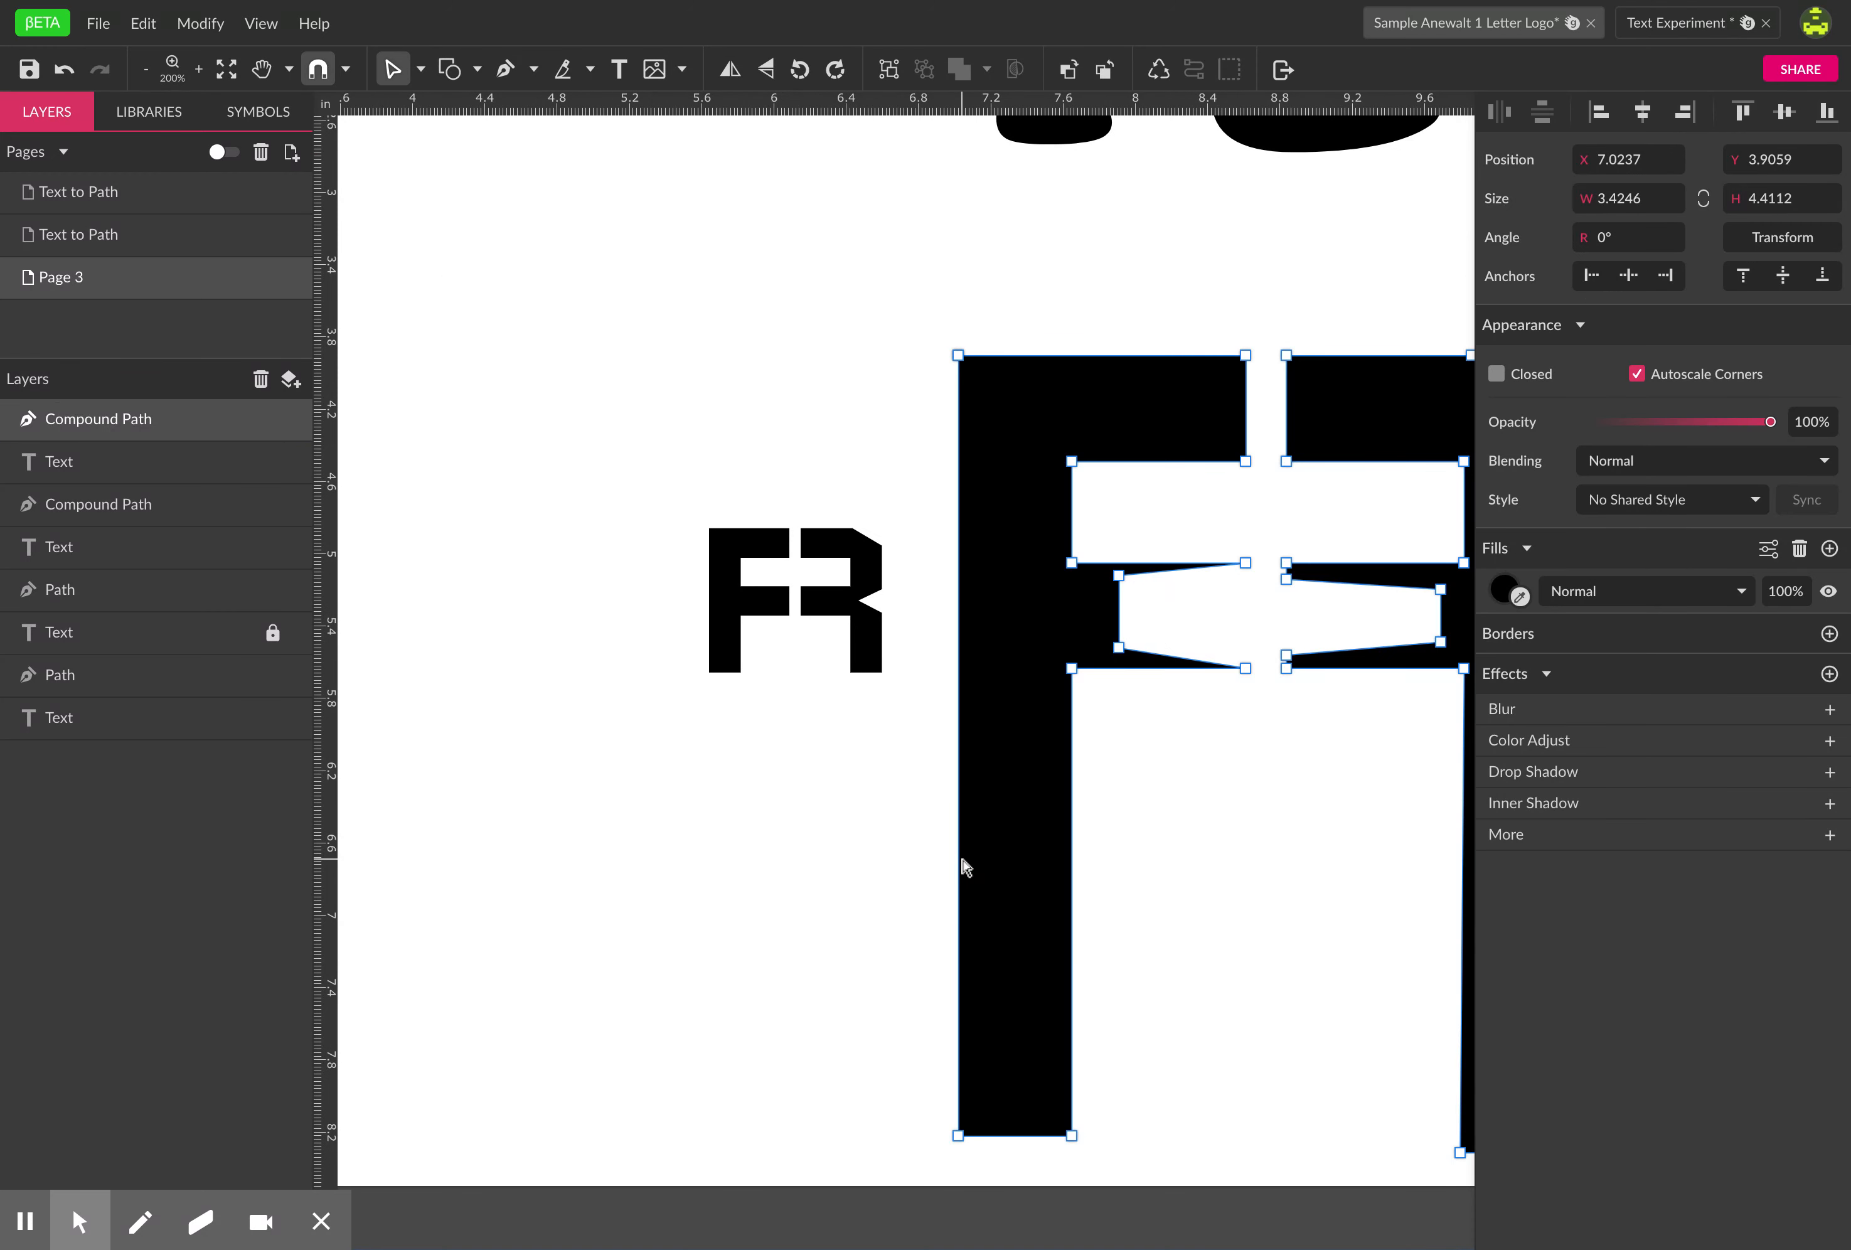
click(959, 859)
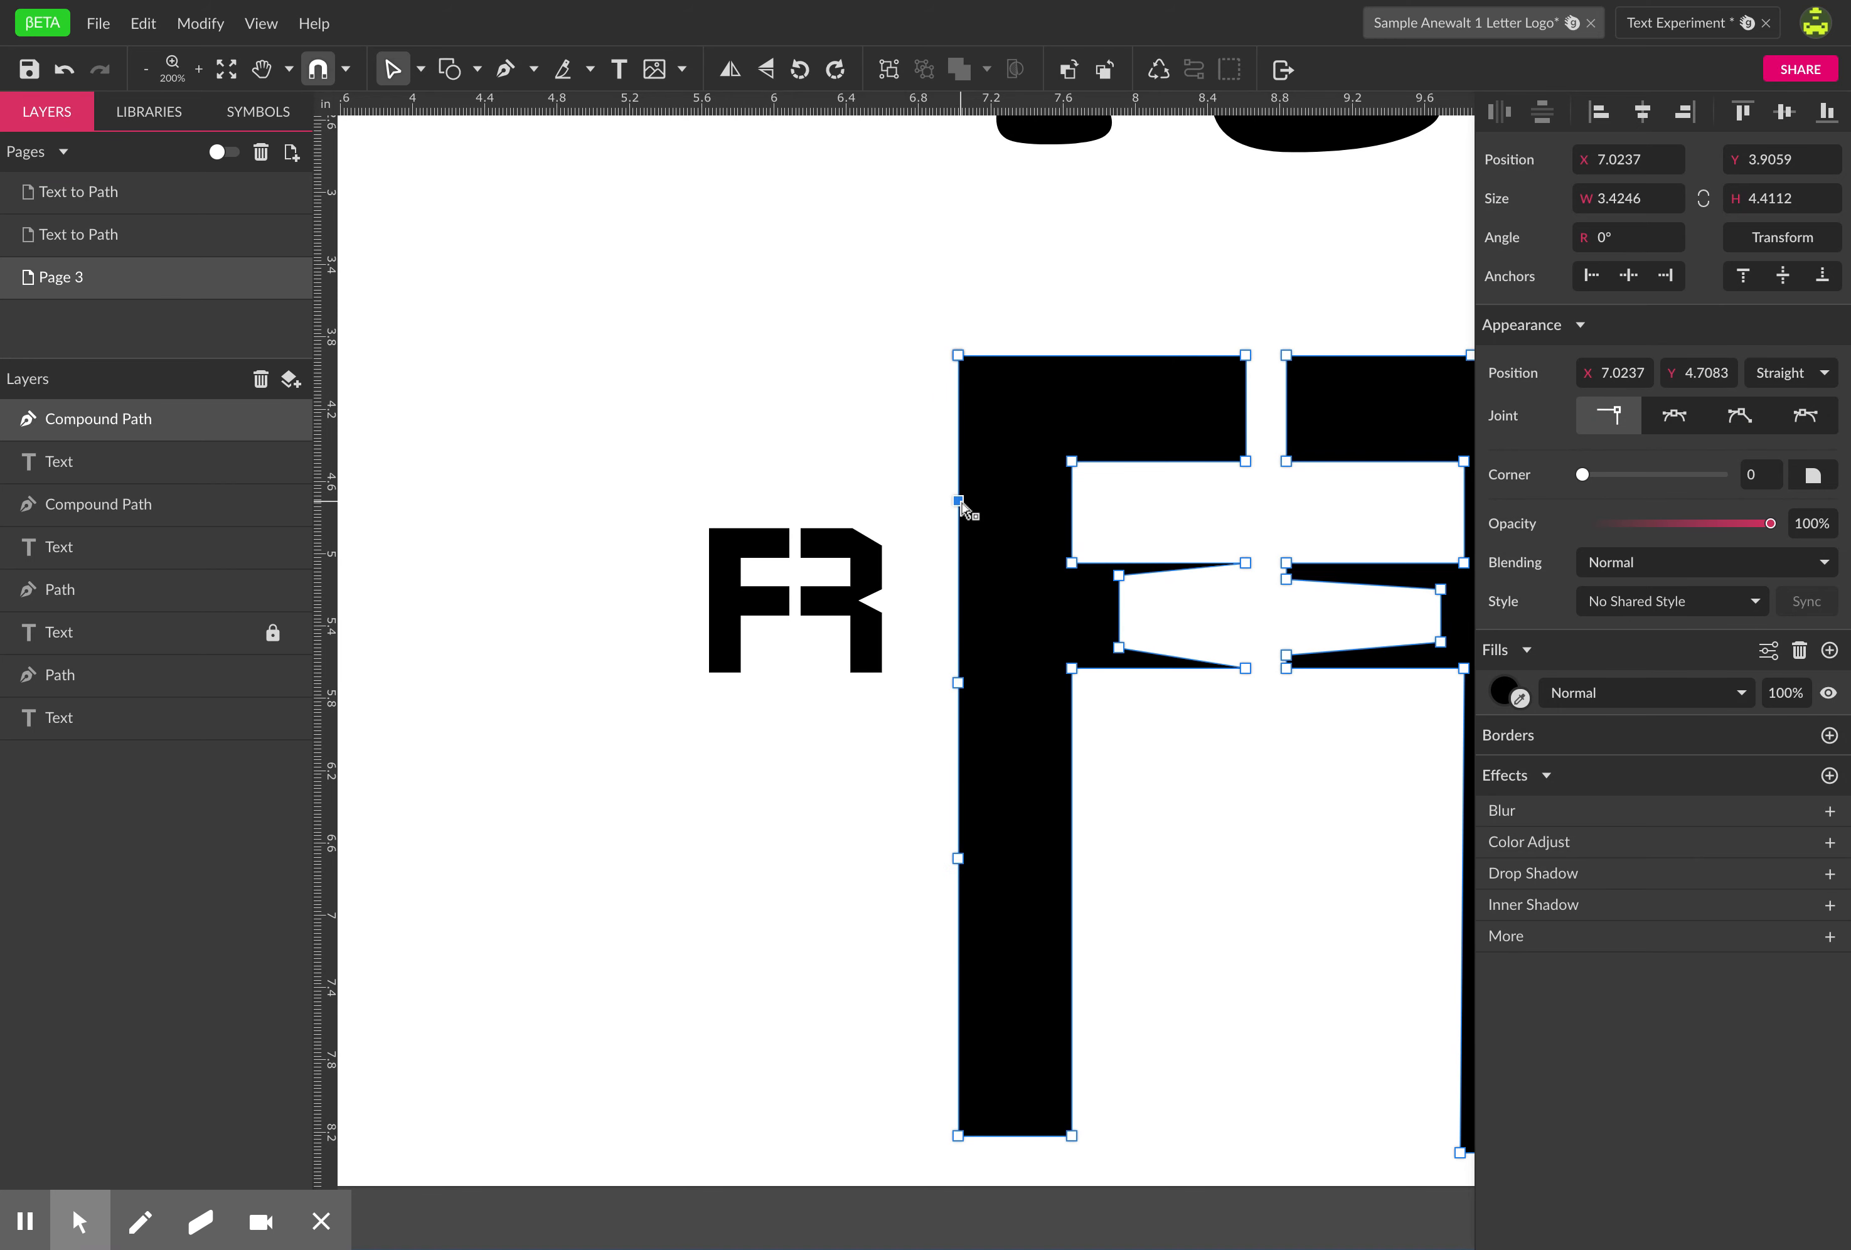
click(962, 422)
- Pull the middle two new nodes on the left stem's outer edge outward to about X 6.875 inches
drag(937, 492, 983, 693)
click(925, 485)
drag(921, 478, 962, 684)
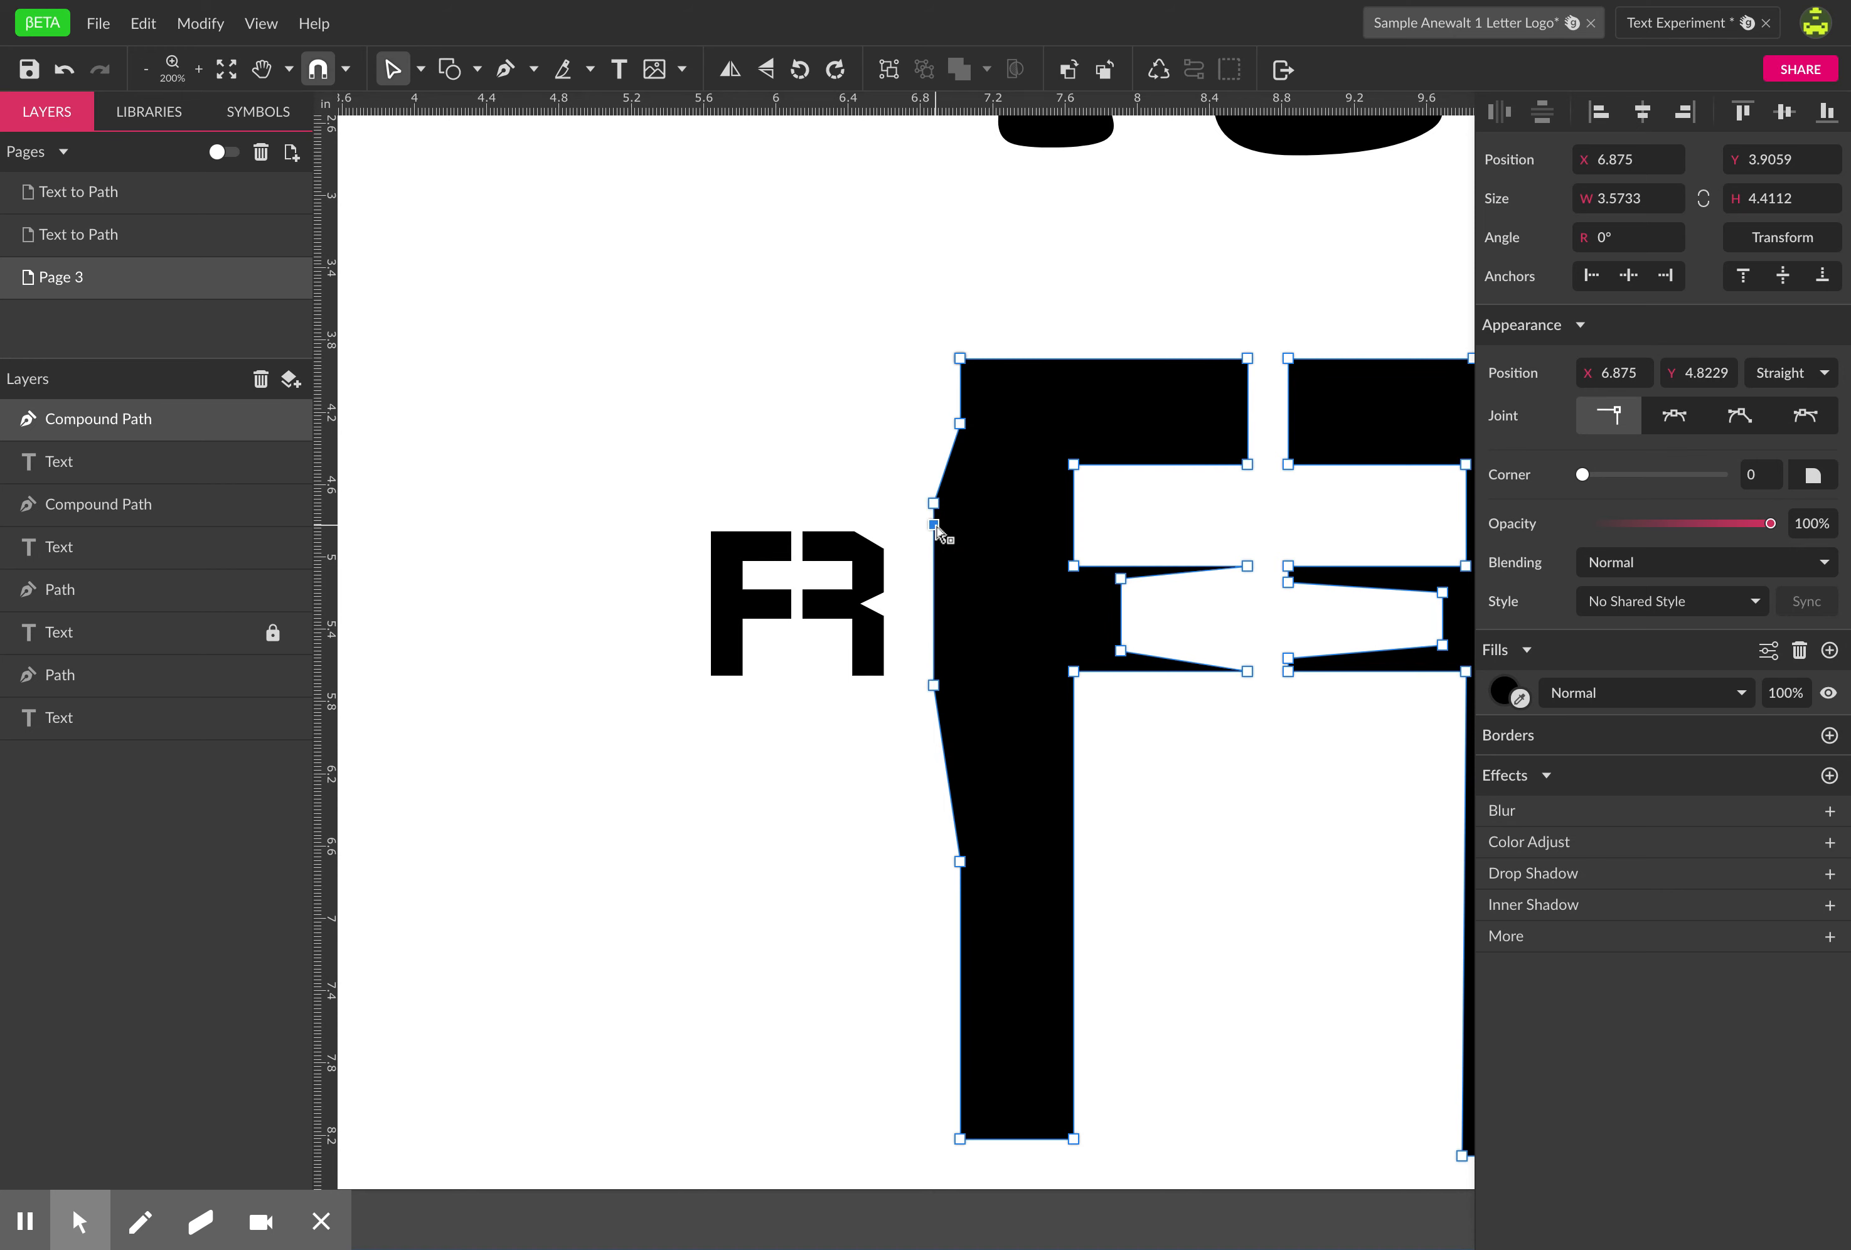
- Notch the left stem's bulge by pulling two added nodes on its outer edge inward to about X 7.35 inches
click(935, 662)
click(923, 524)
drag(922, 524, 1020, 666)
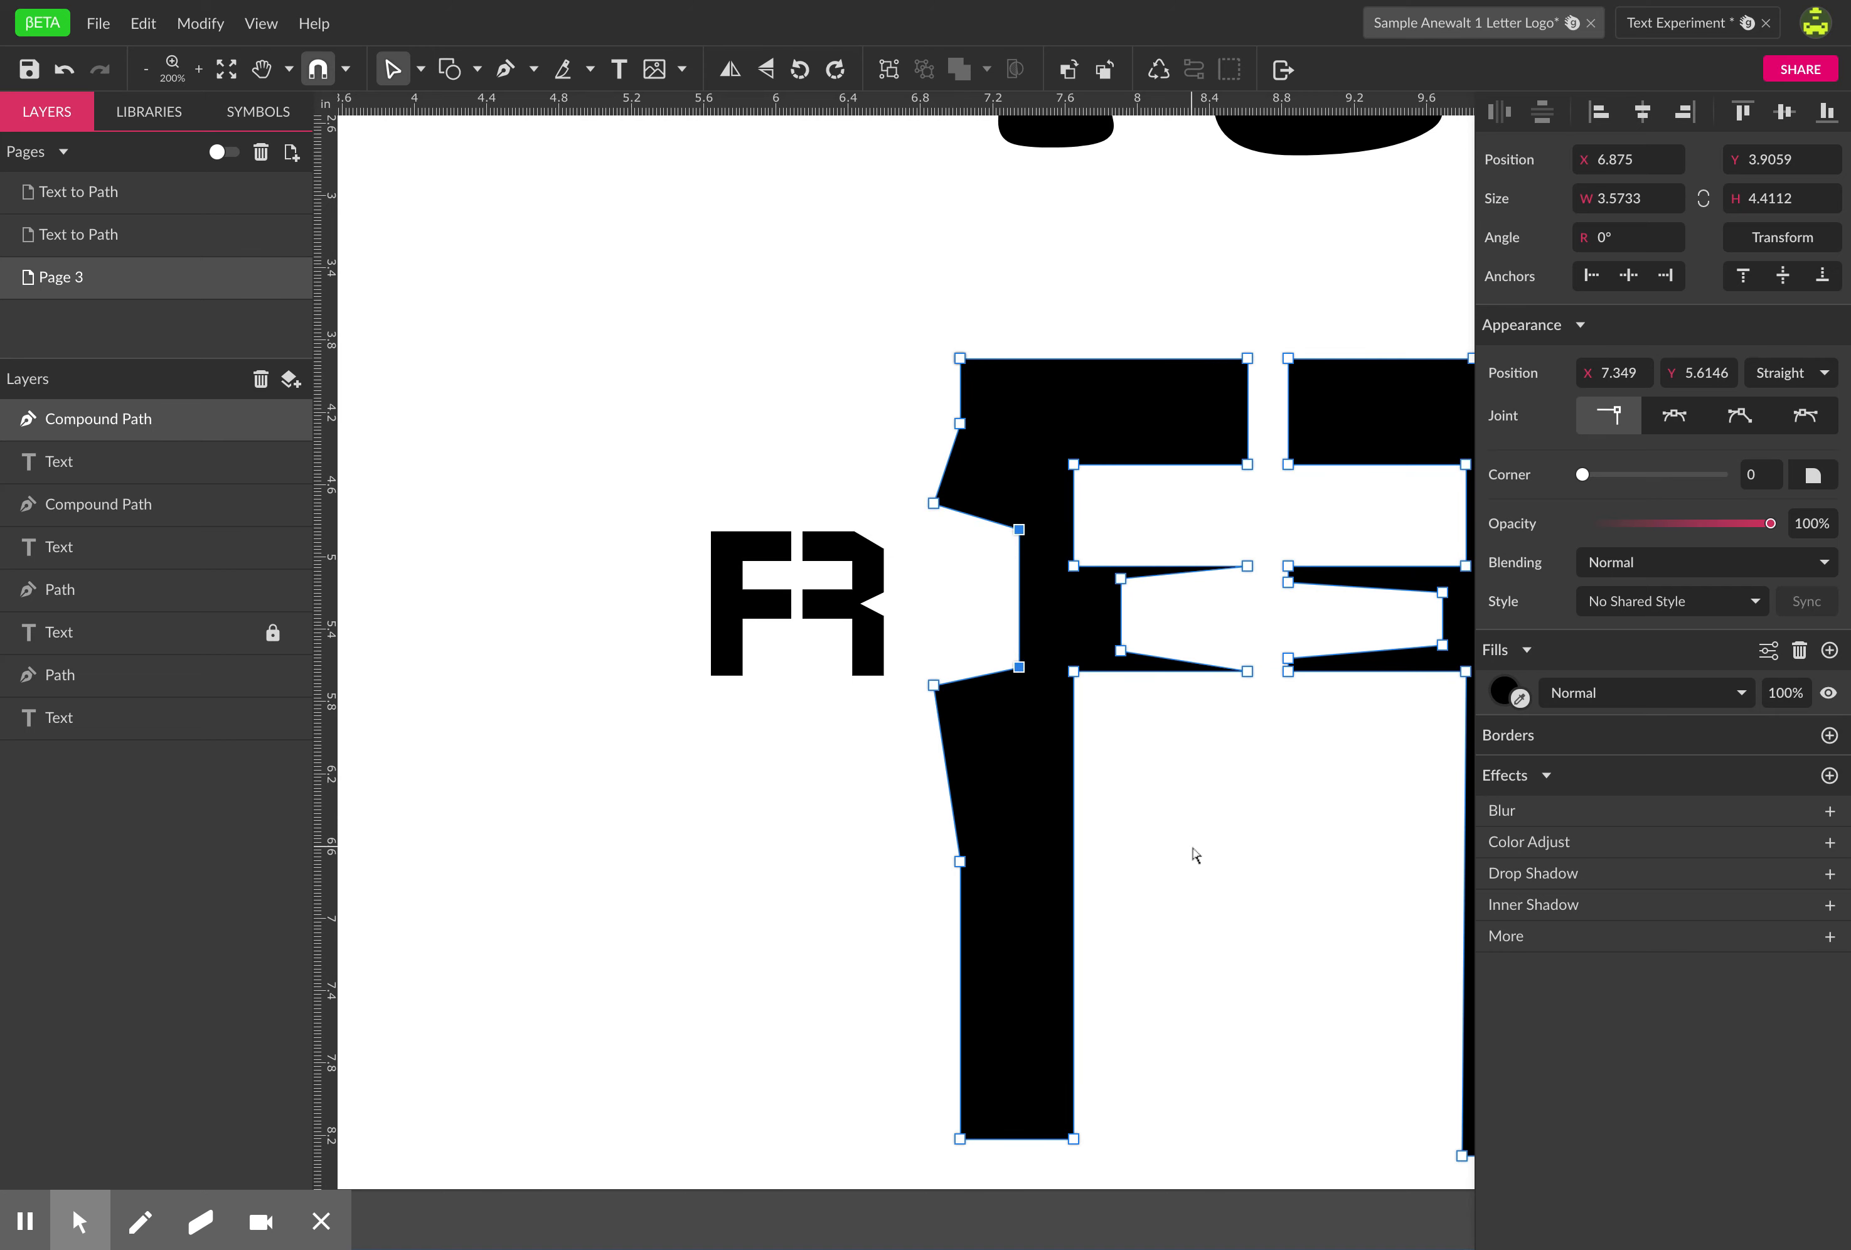
- Review all four letter designs on the full page with nothing selected
key(z)
alt+click(1223, 851)
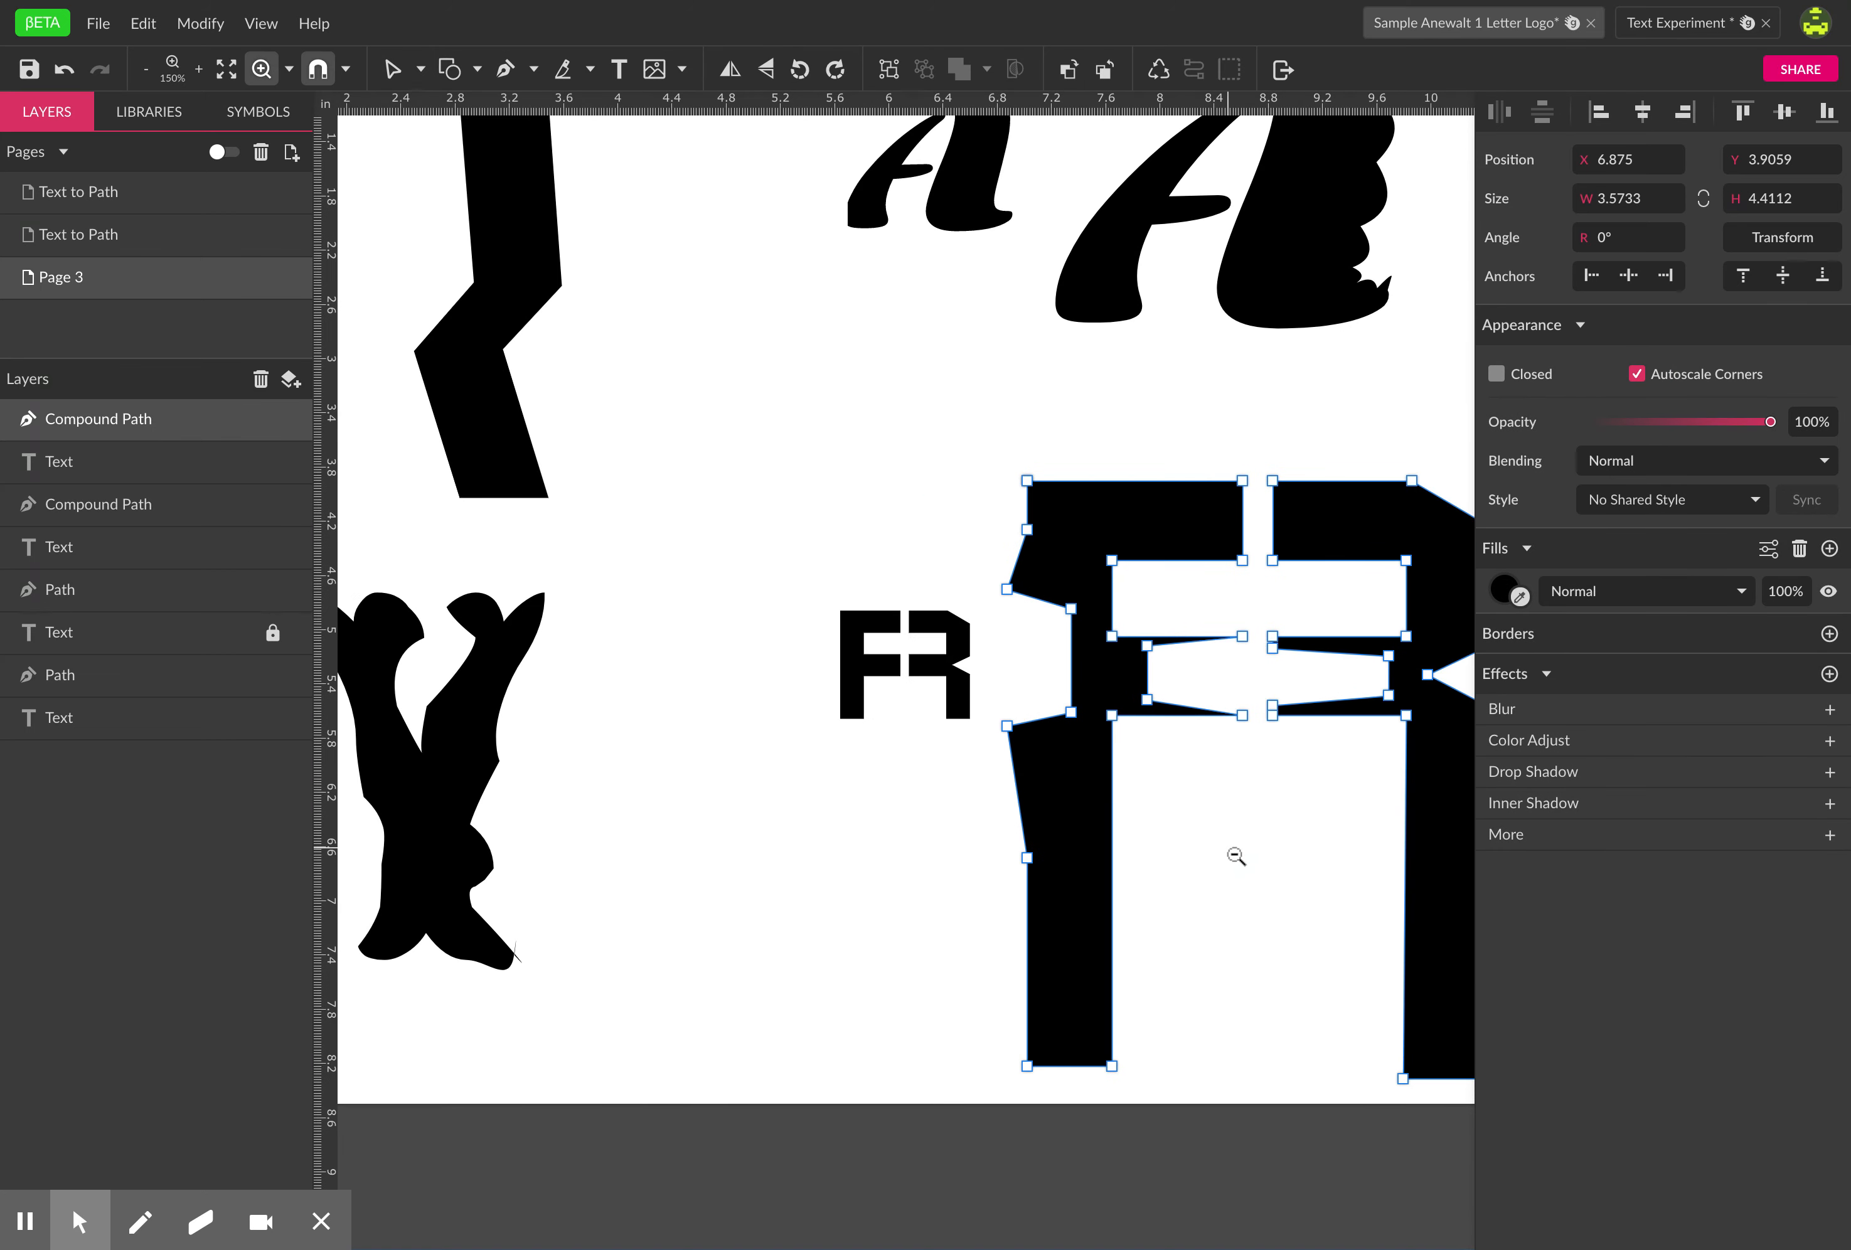
drag(1266, 870, 1313, 967)
alt+click(834, 791)
drag(796, 669, 843, 699)
key(v)
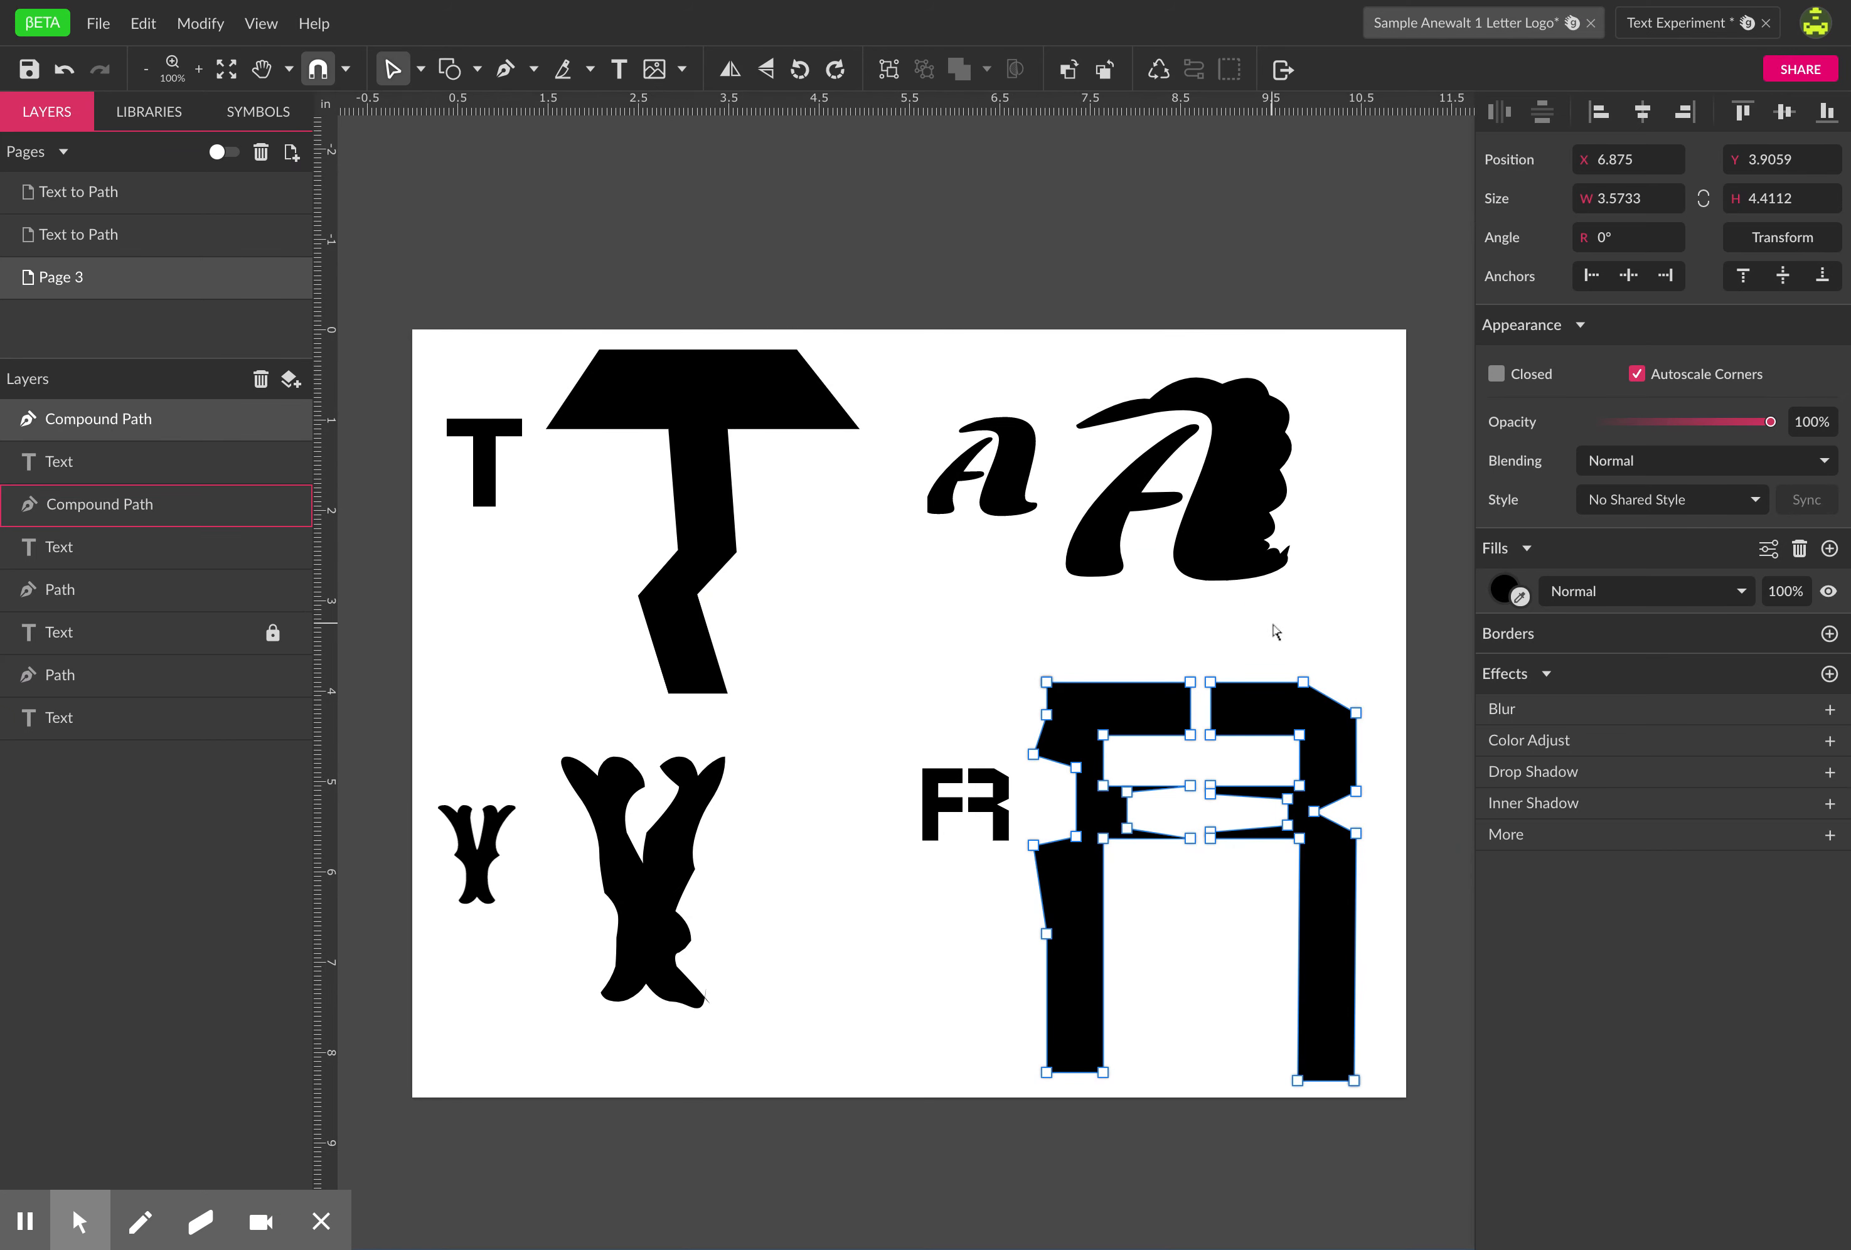
click(1254, 631)
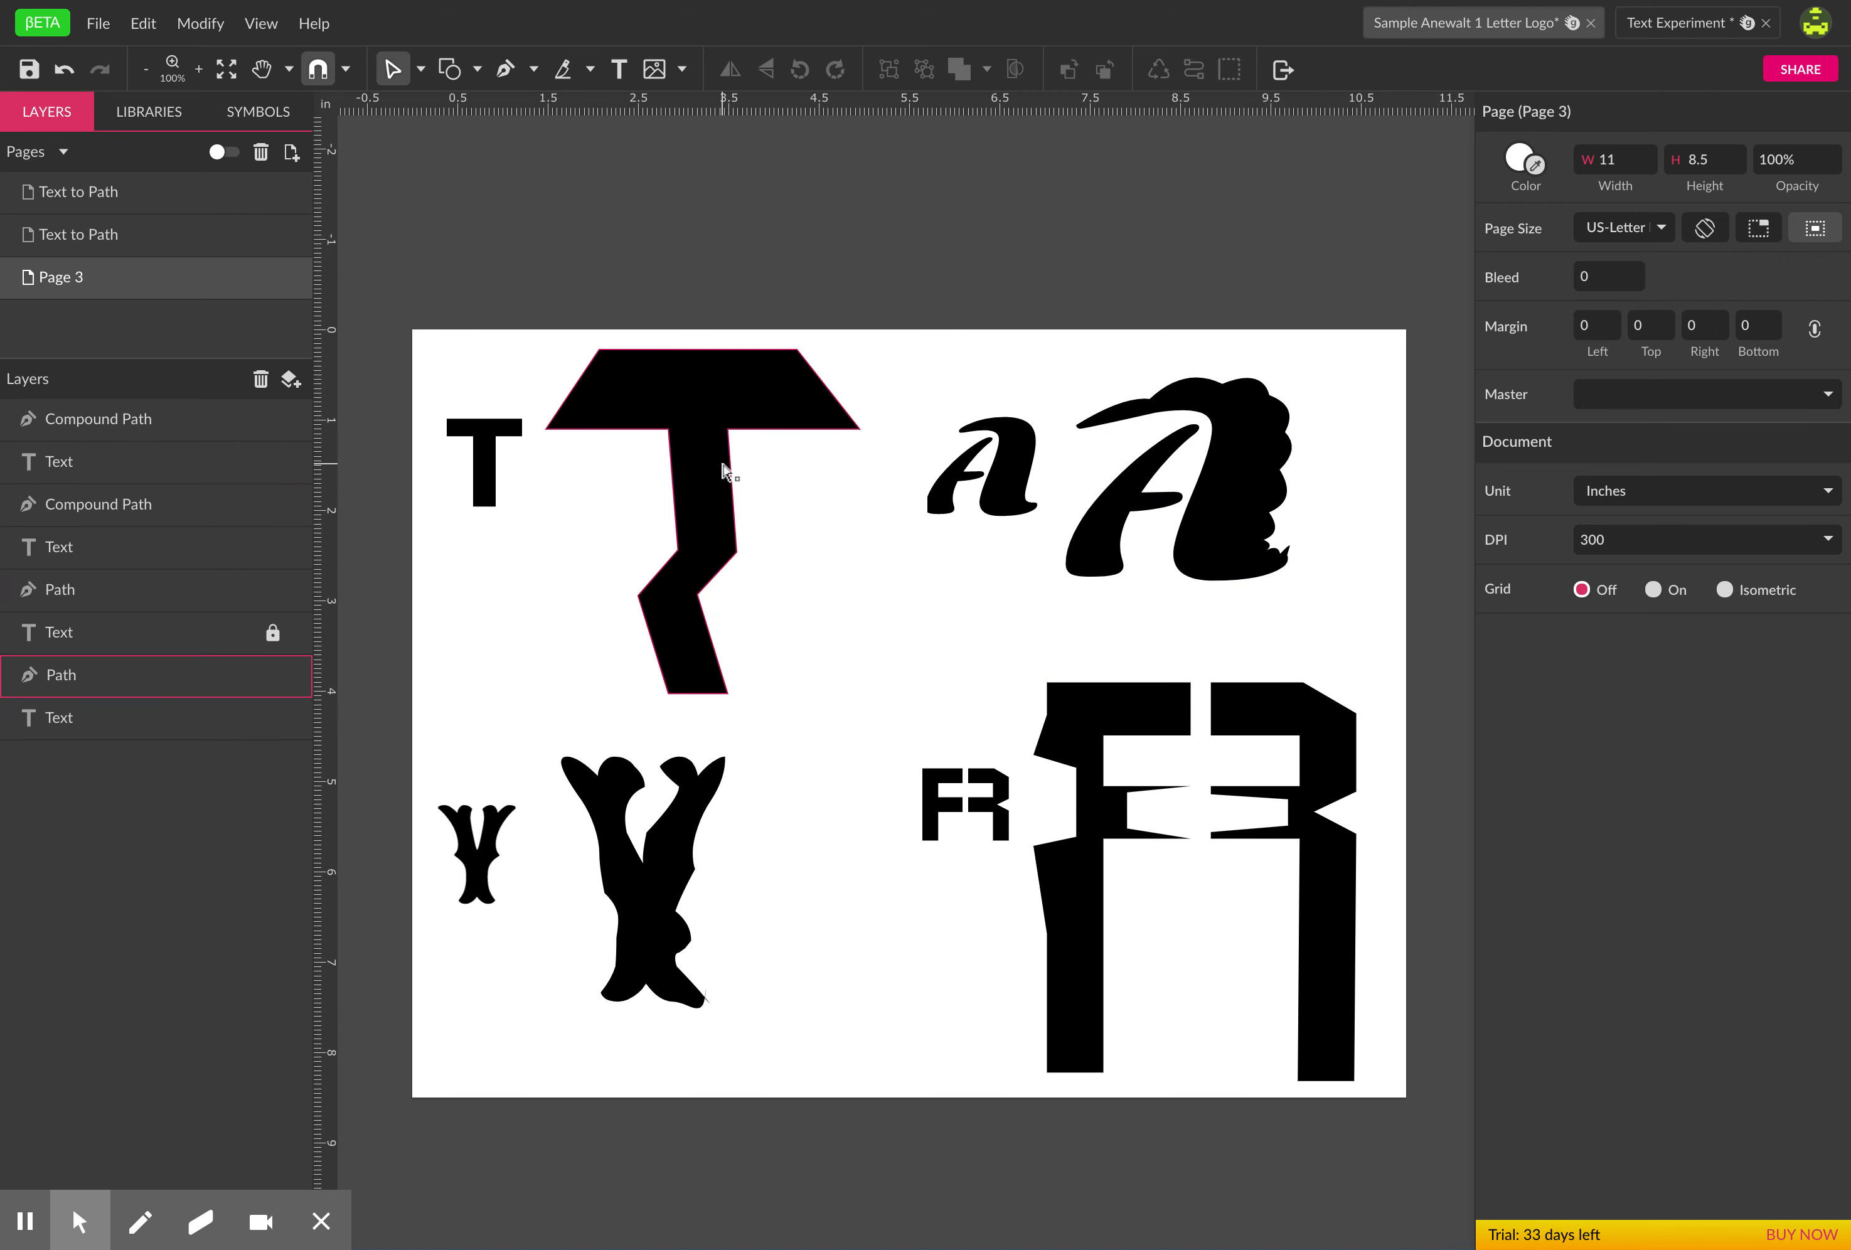